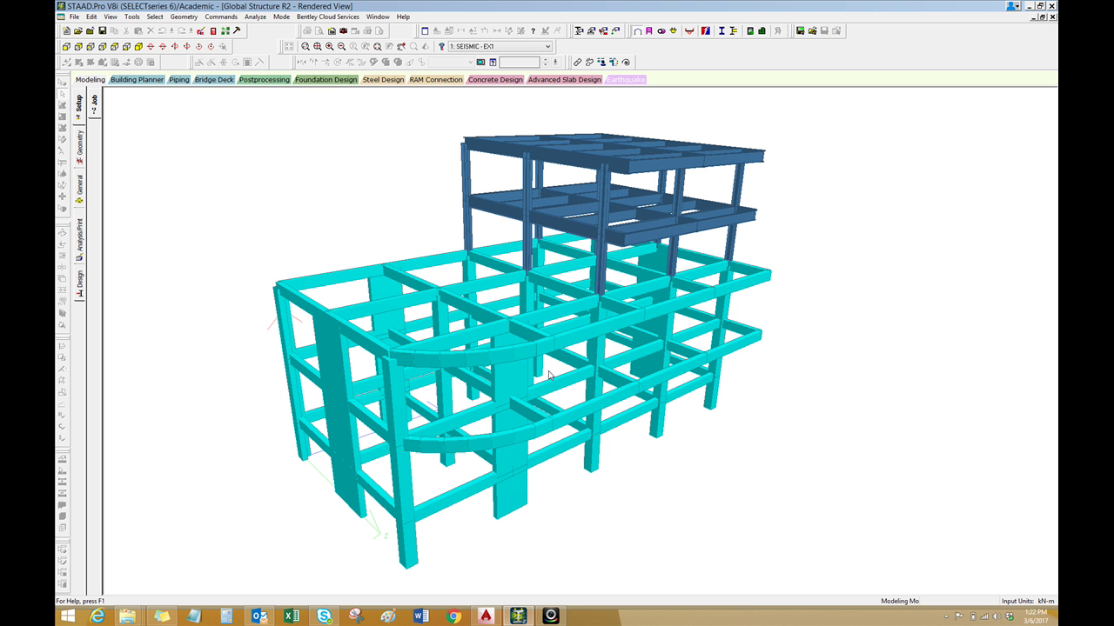
Examine the rendered 3D model of the whole building by tilting and rotating it
{"action": "key", "text": "Down"}
{"action": "key", "text": "Down"}
{"action": "key", "text": "Down"}
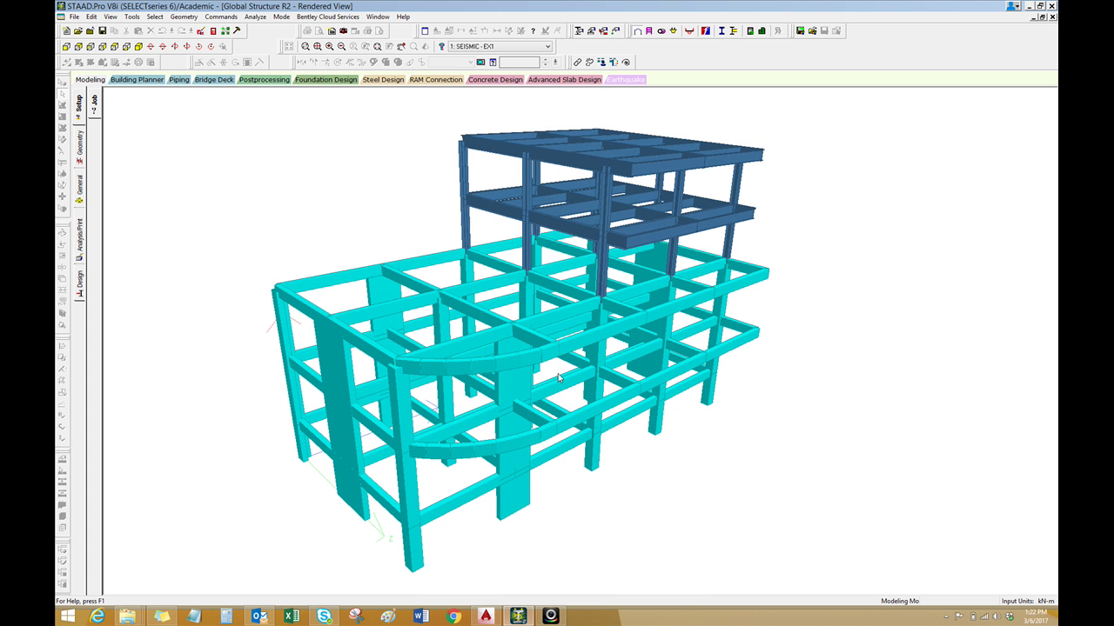
{"action": "key", "text": "Down"}
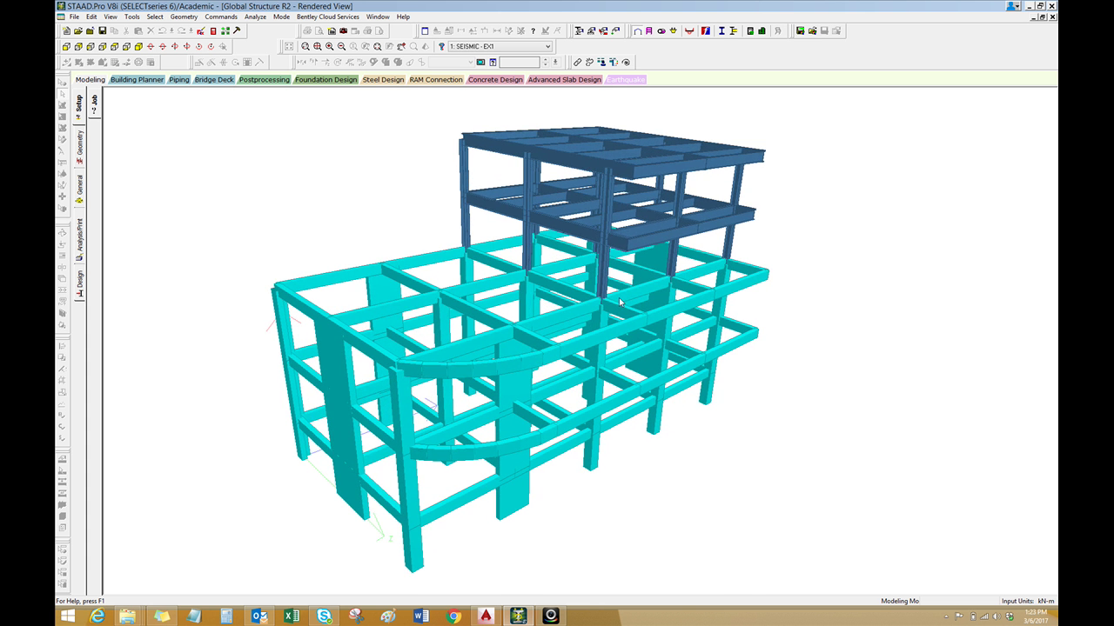
{"action": "key", "text": "Down"}
{"action": "key", "text": "Down"}
{"action": "key", "text": "Down"}
{"action": "key", "text": "Down"}
{"action": "key", "text": "Down"}
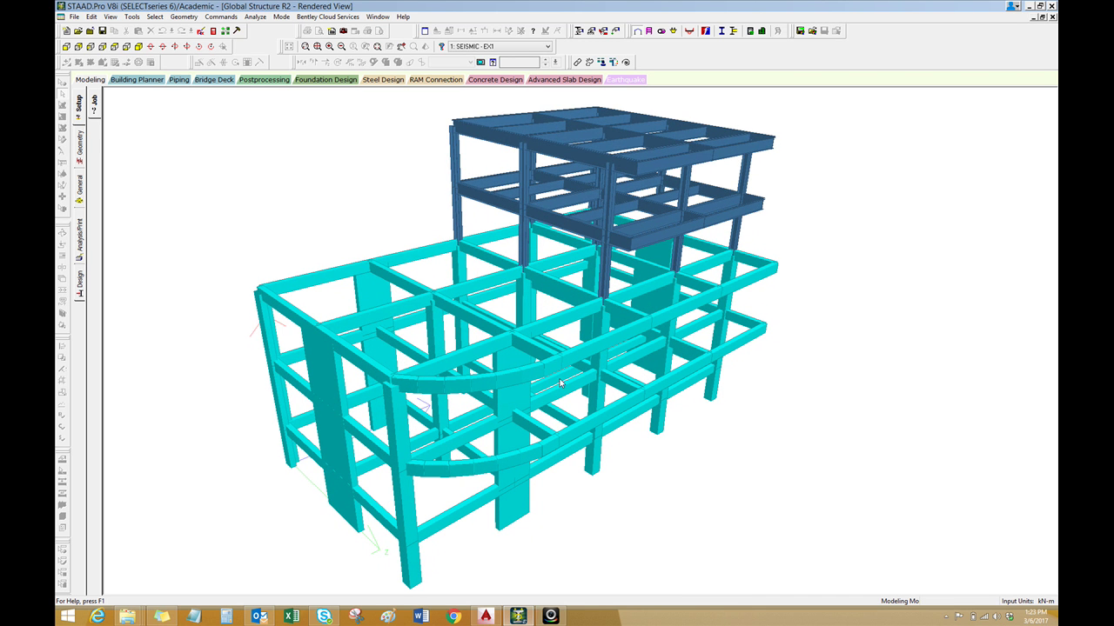
{"action": "key", "text": "Right"}
{"action": "key", "text": "Right"}
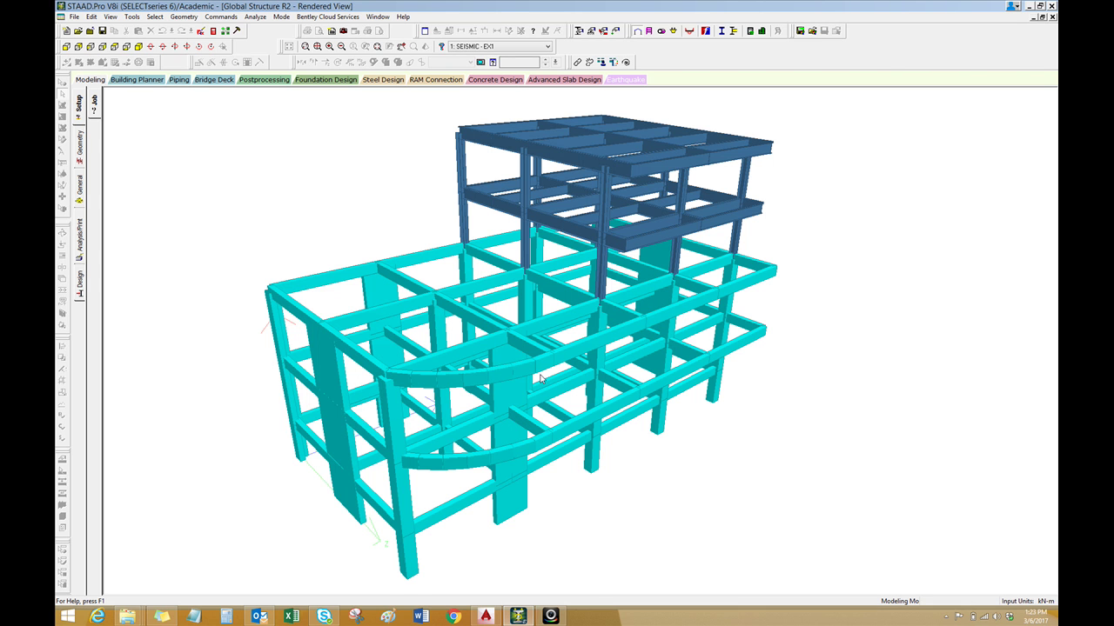
{"action": "key", "text": "Right"}
{"action": "key", "text": "Right"}
{"action": "key", "text": "Right"}
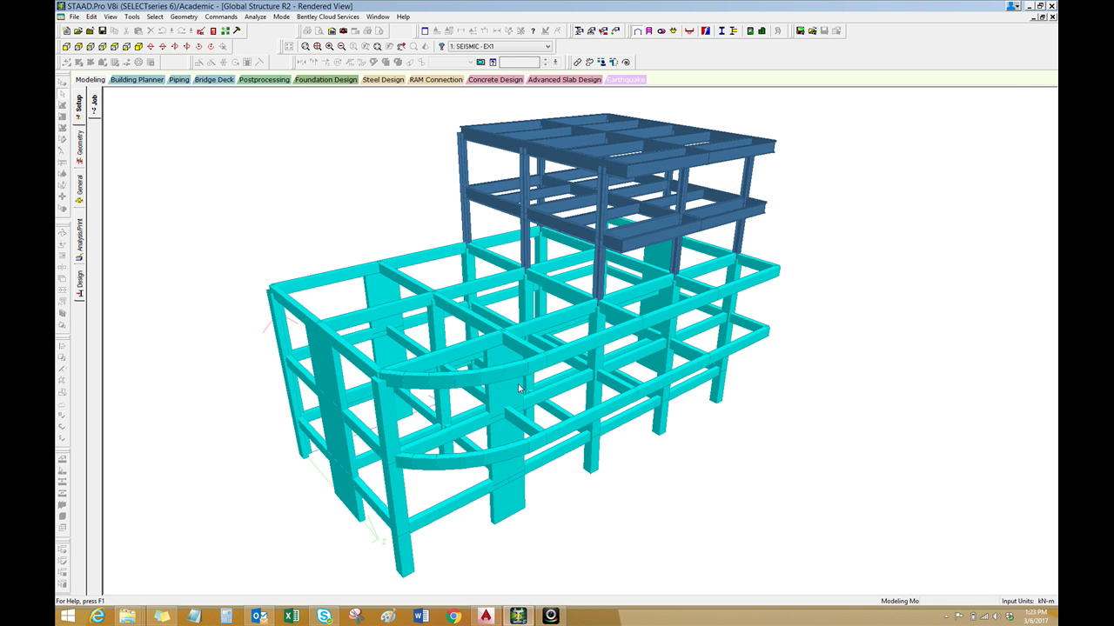
{"action": "key", "text": "Right"}
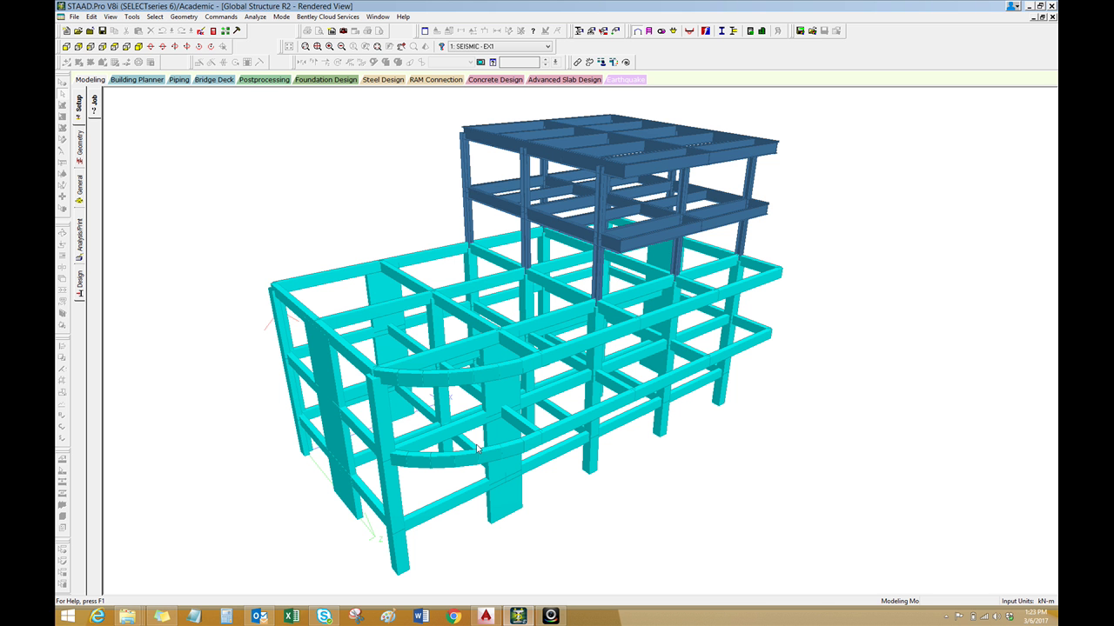
Switch to the STAAD folder in File Explorer, maximize its window and refresh the contents
{"action": "left_click", "coordinate": [127, 618]}
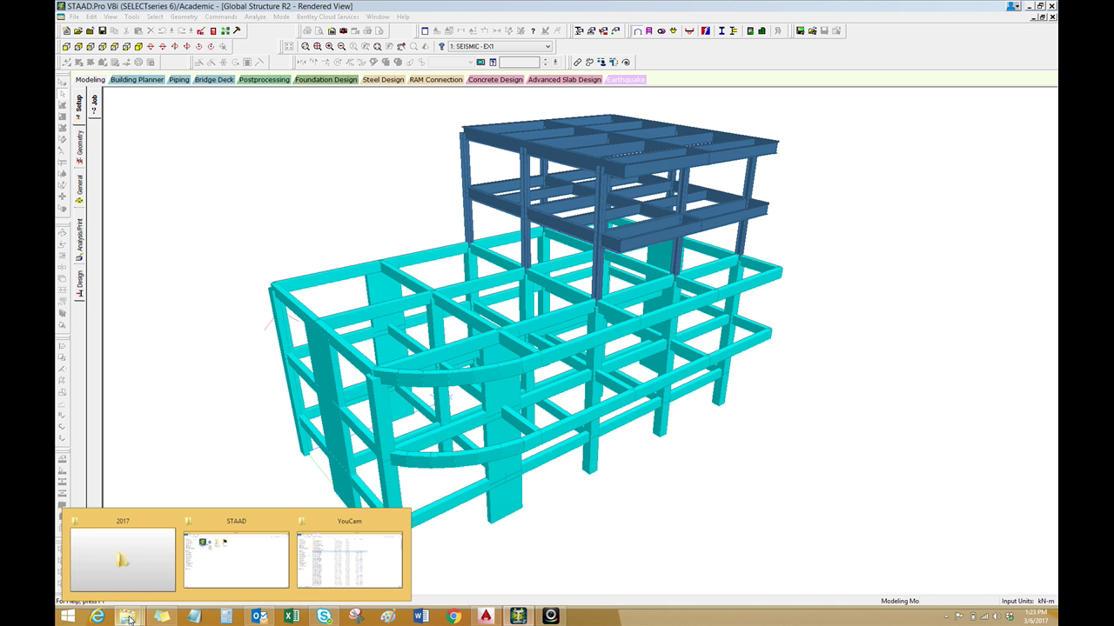
{"action": "left_click", "coordinate": [233, 564]}
{"action": "right_click", "coordinate": [389, 189]}
{"action": "left_click", "coordinate": [409, 229]}
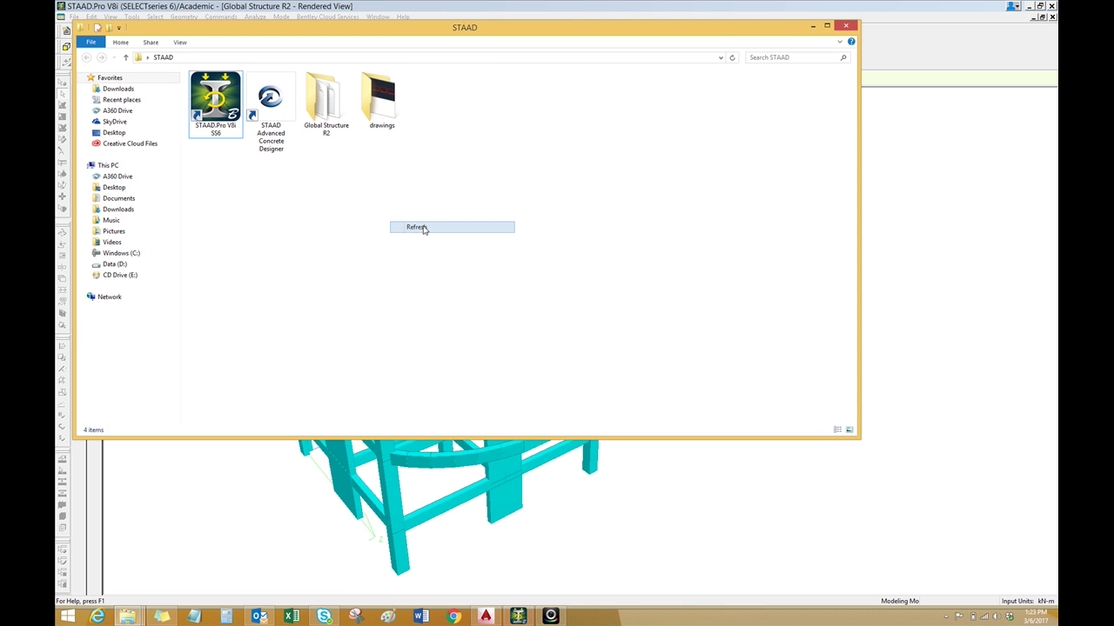
{"action": "double_click", "coordinate": [407, 31]}
{"action": "right_click", "coordinate": [285, 188]}
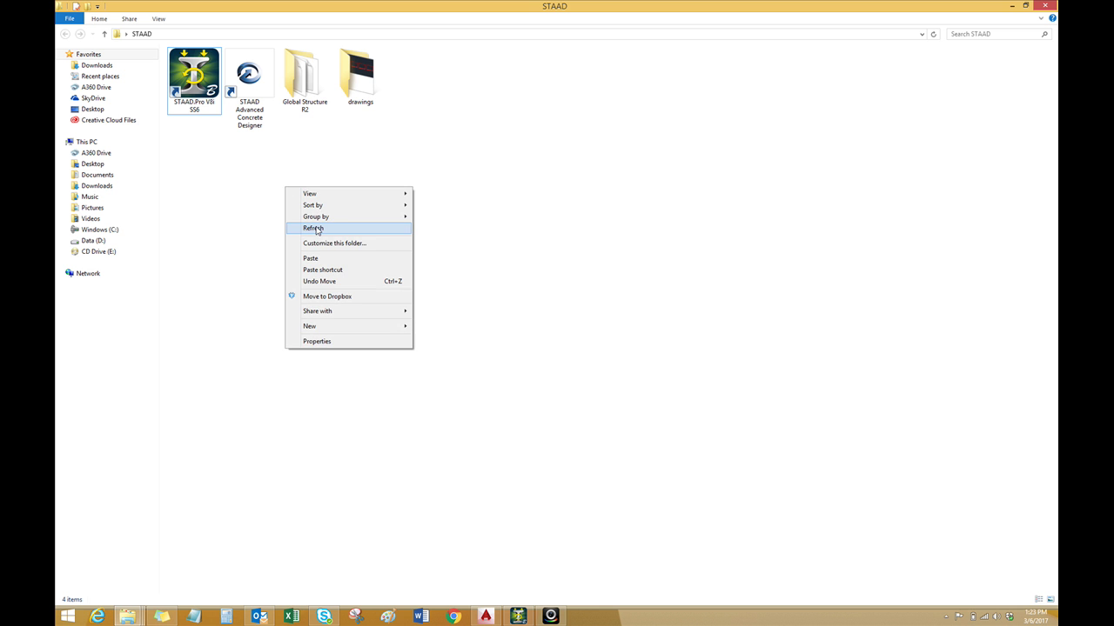
{"action": "left_click", "coordinate": [317, 229]}
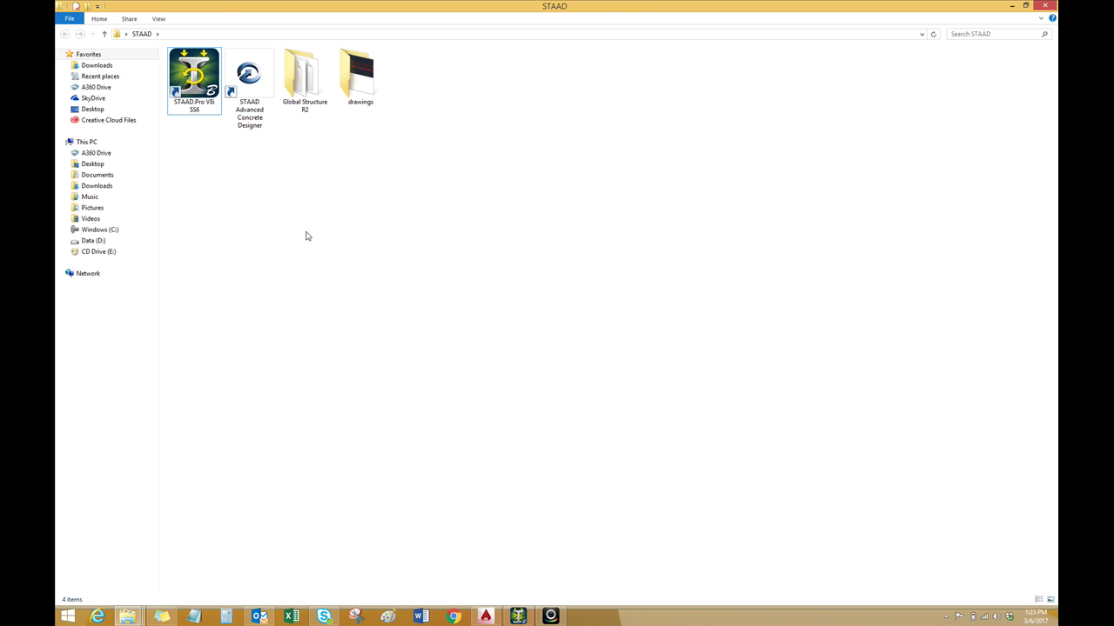
Point out the STAAD.Pro V8i SS6 and STAAD Advanced Concrete Designer shortcuts in the folder, leaving neither selected
{"action": "left_click", "coordinate": [191, 76]}
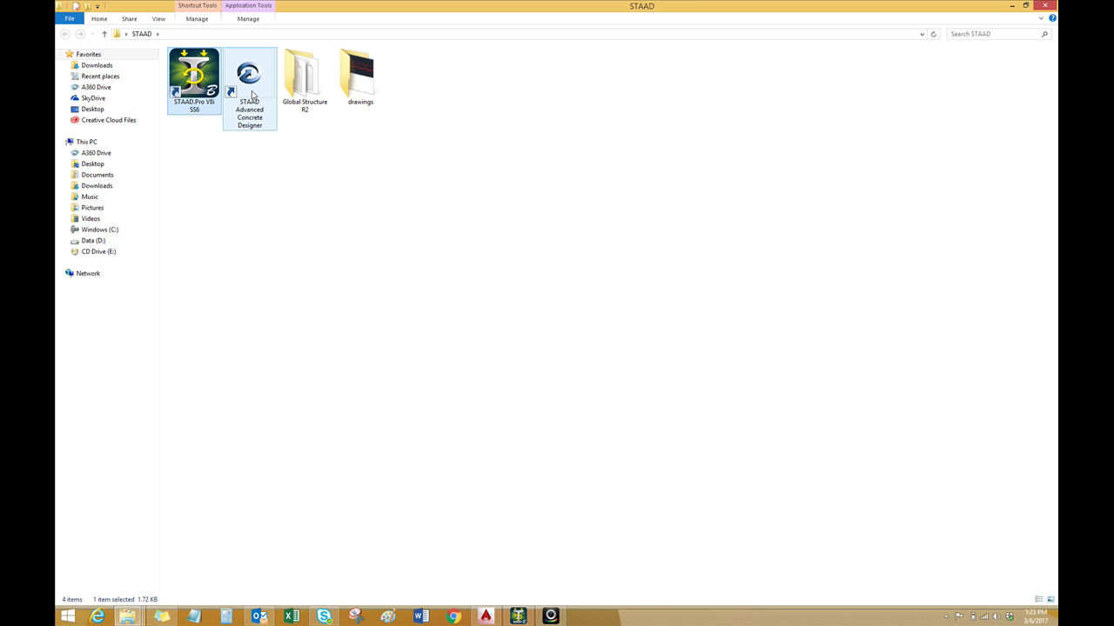
{"action": "left_click", "coordinate": [253, 94]}
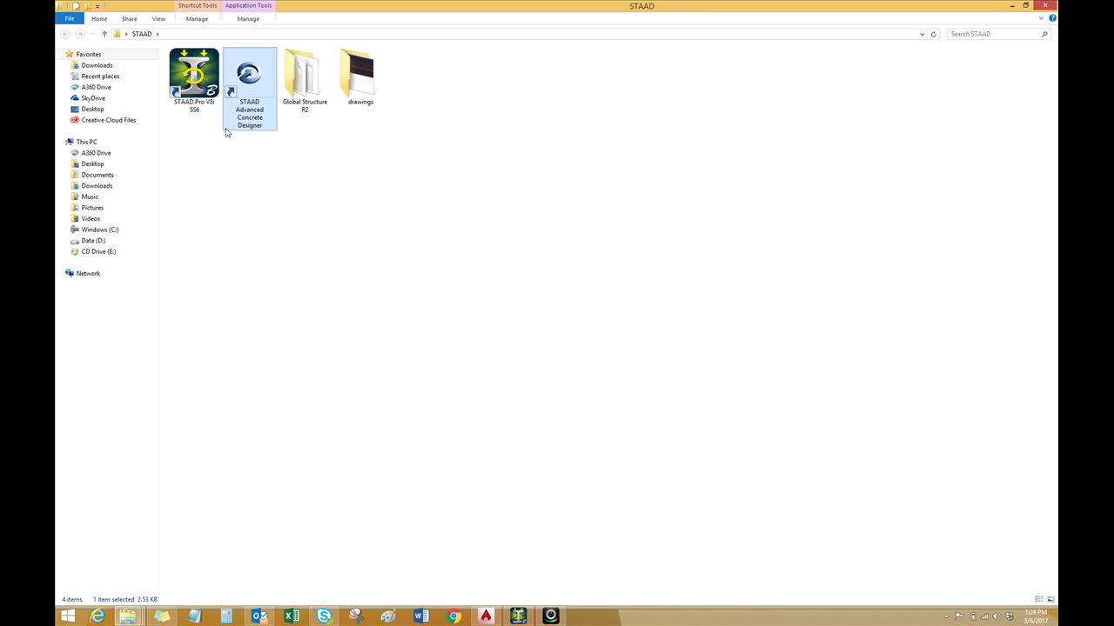
{"action": "left_click", "coordinate": [194, 153]}
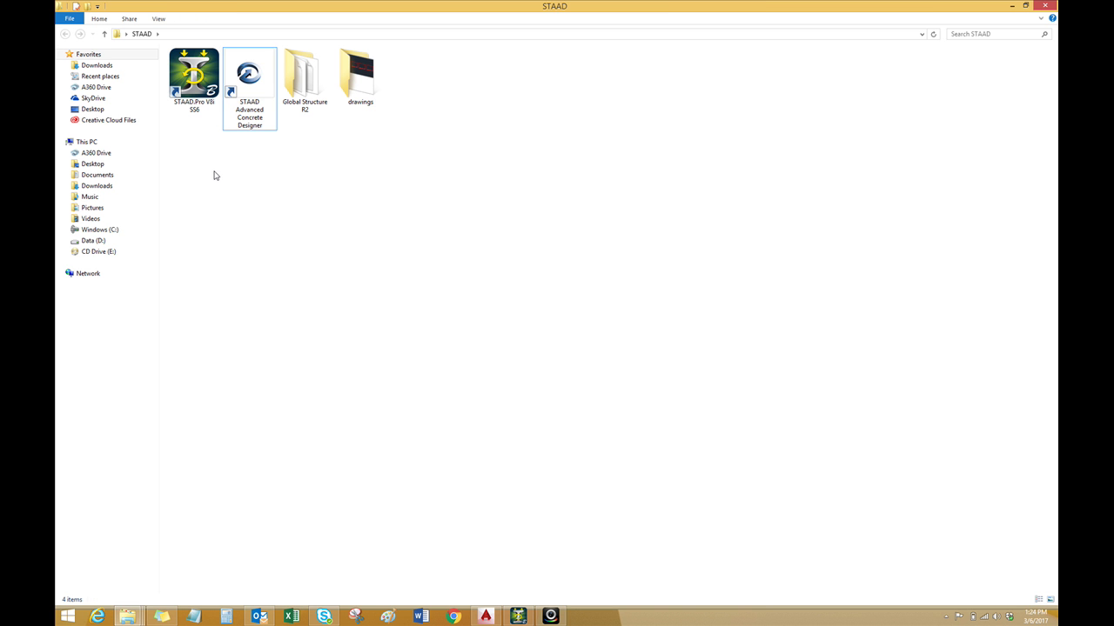
Switch back to STAAD.Pro and view the rendered building model from a slightly lower angle
{"action": "left_click", "coordinate": [518, 615]}
{"action": "left_click_drag", "start_coordinate": [528, 441], "coordinate": [538, 439]}
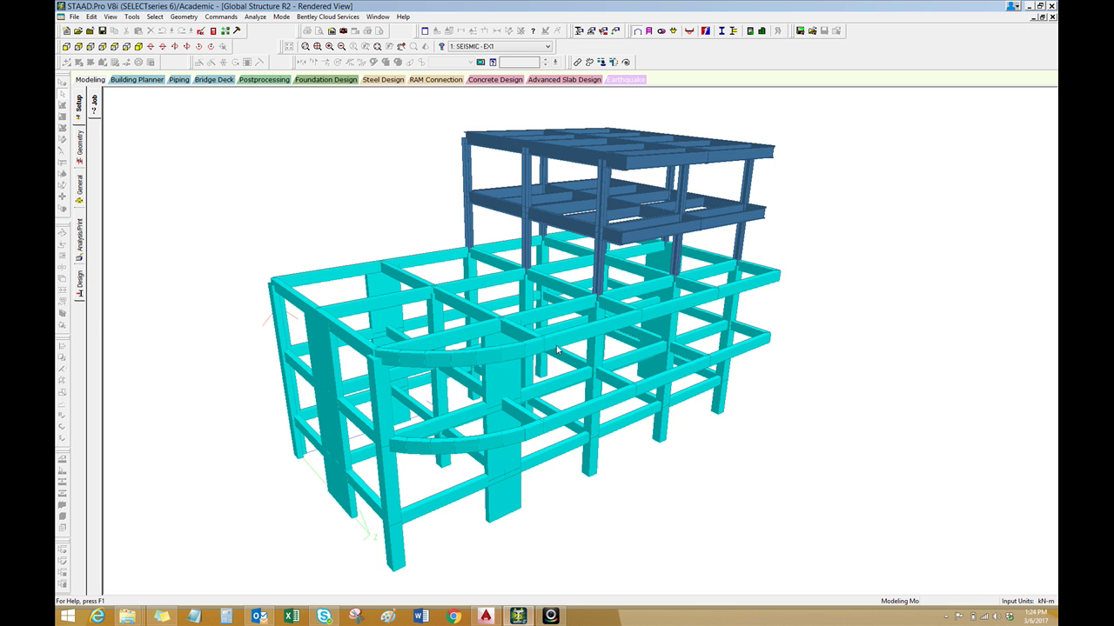
{"action": "left_click_drag", "start_coordinate": [557, 349], "coordinate": [560, 350]}
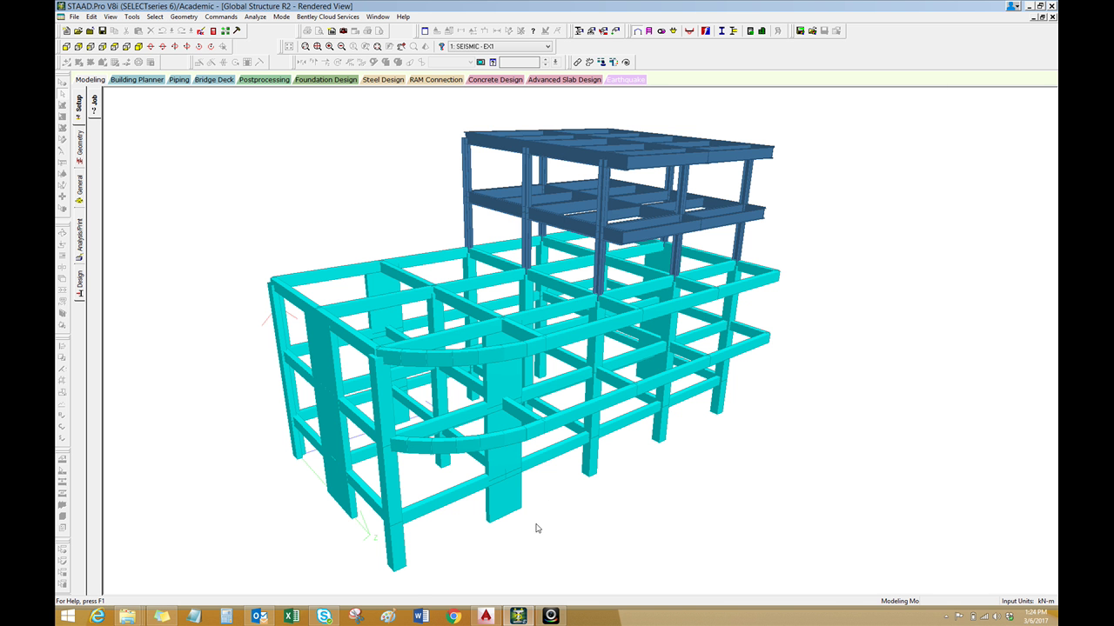
Switch to Final Dwgs.dwg in AutoCAD and examine the title blocks of the slab reinforcing and 2nd floor framing plan sheets
{"action": "left_click", "coordinate": [487, 616]}
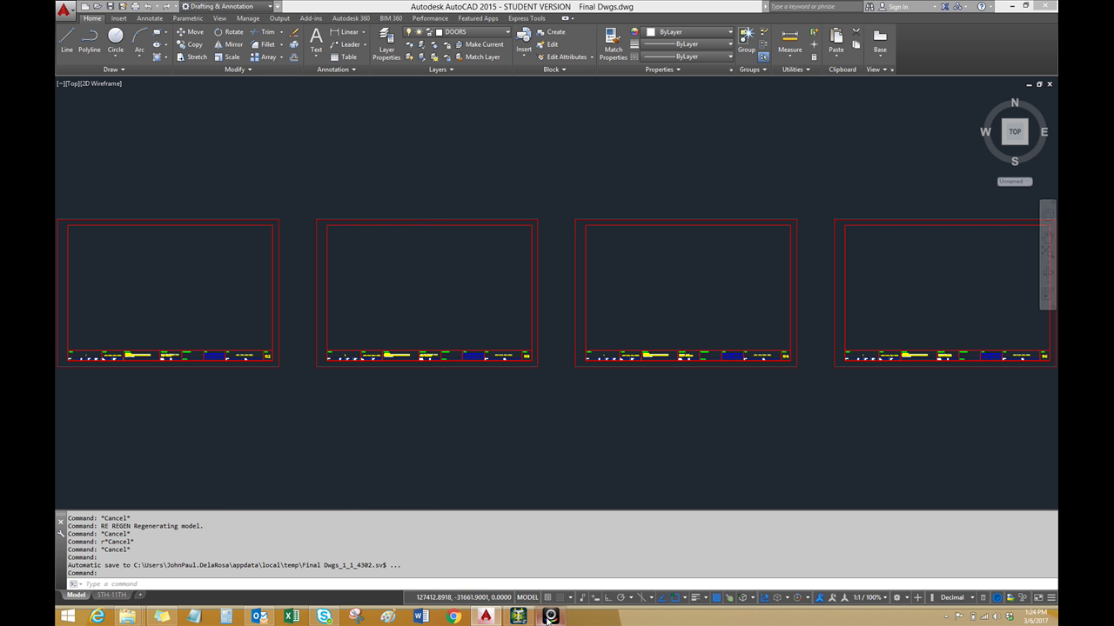
{"action": "scroll", "coordinate": [135, 336], "scroll_direction": "up", "scroll_amount": 4}
{"action": "scroll", "coordinate": [272, 352], "scroll_direction": "down", "scroll_amount": 2}
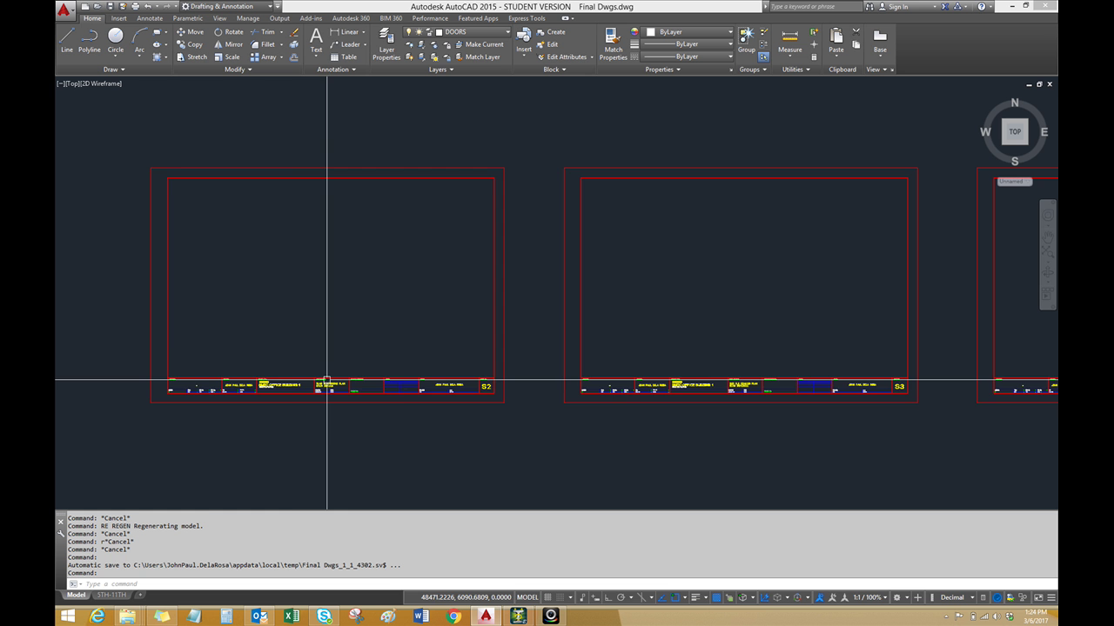
{"action": "scroll", "coordinate": [326, 380], "scroll_direction": "up", "scroll_amount": 5}
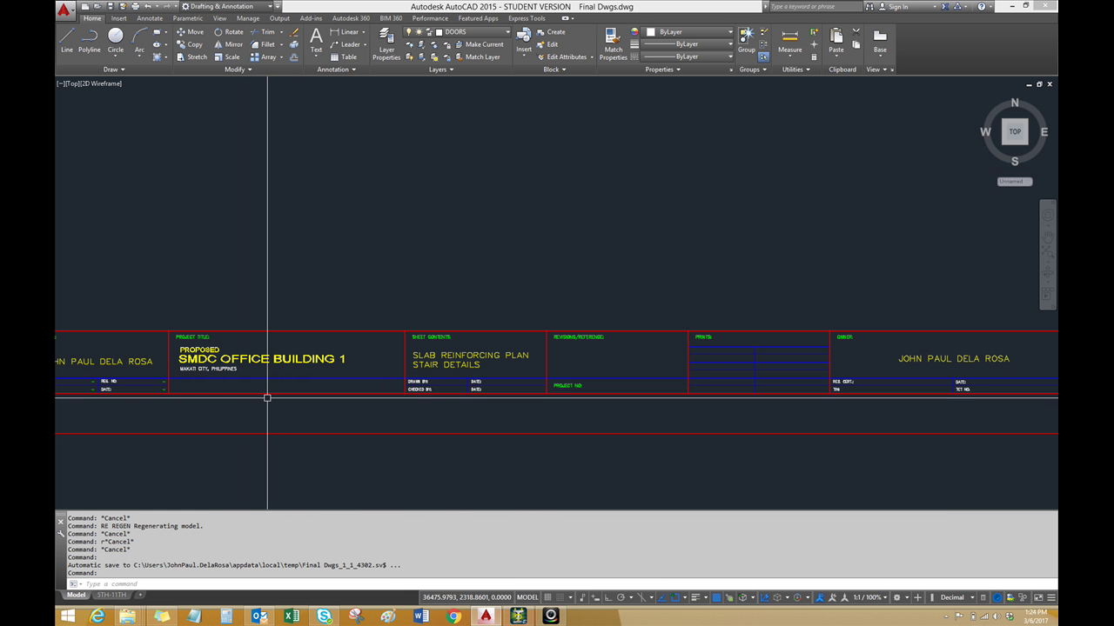
{"action": "scroll", "coordinate": [403, 389], "scroll_direction": "down", "scroll_amount": 5}
{"action": "scroll", "coordinate": [566, 391], "scroll_direction": "up", "scroll_amount": 5}
{"action": "middle_click_drag", "start_coordinate": [781, 396], "coordinate": [525, 398]}
{"action": "scroll", "coordinate": [526, 397], "scroll_direction": "up", "scroll_amount": 2}
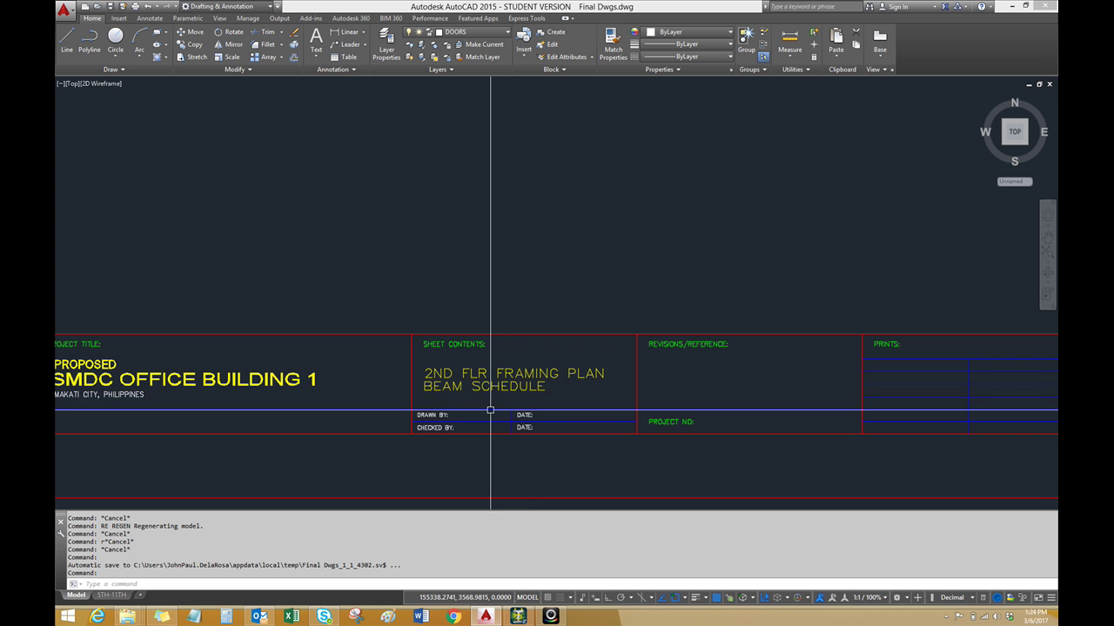
Examine the title blocks of the column plan and foundation plan sheets, ending on an overview of all four sheets
{"action": "scroll", "coordinate": [428, 406], "scroll_direction": "down", "scroll_amount": 4}
{"action": "scroll", "coordinate": [408, 402], "scroll_direction": "up", "scroll_amount": 3}
{"action": "scroll", "coordinate": [762, 381], "scroll_direction": "down", "scroll_amount": 4}
{"action": "scroll", "coordinate": [495, 391], "scroll_direction": "up", "scroll_amount": 4}
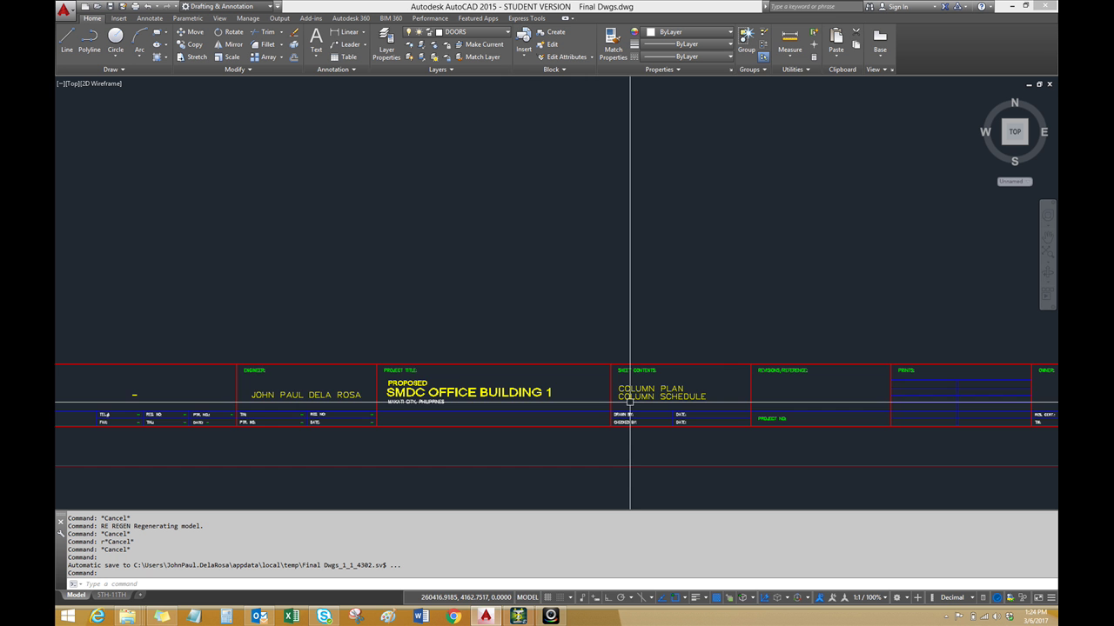
{"action": "middle_click_drag", "start_coordinate": [655, 402], "coordinate": [430, 402]}
{"action": "scroll", "coordinate": [430, 402], "scroll_direction": "down", "scroll_amount": 4}
{"action": "scroll", "coordinate": [781, 400], "scroll_direction": "up", "scroll_amount": 4}
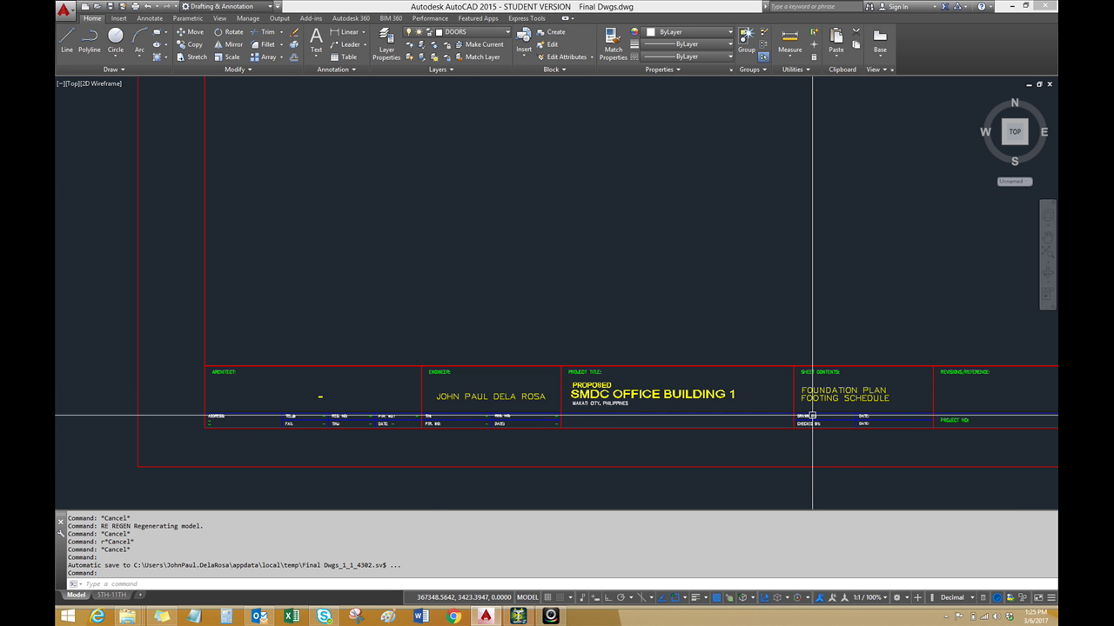
{"action": "scroll", "coordinate": [811, 417], "scroll_direction": "down", "scroll_amount": 4}
{"action": "middle_click_drag", "start_coordinate": [352, 408], "coordinate": [455, 398]}
{"action": "scroll", "coordinate": [365, 351], "scroll_direction": "down", "scroll_amount": 3}
{"action": "scroll", "coordinate": [365, 351], "scroll_direction": "up", "scroll_amount": 3}
{"action": "middle_click_drag", "start_coordinate": [366, 353], "coordinate": [404, 331]}
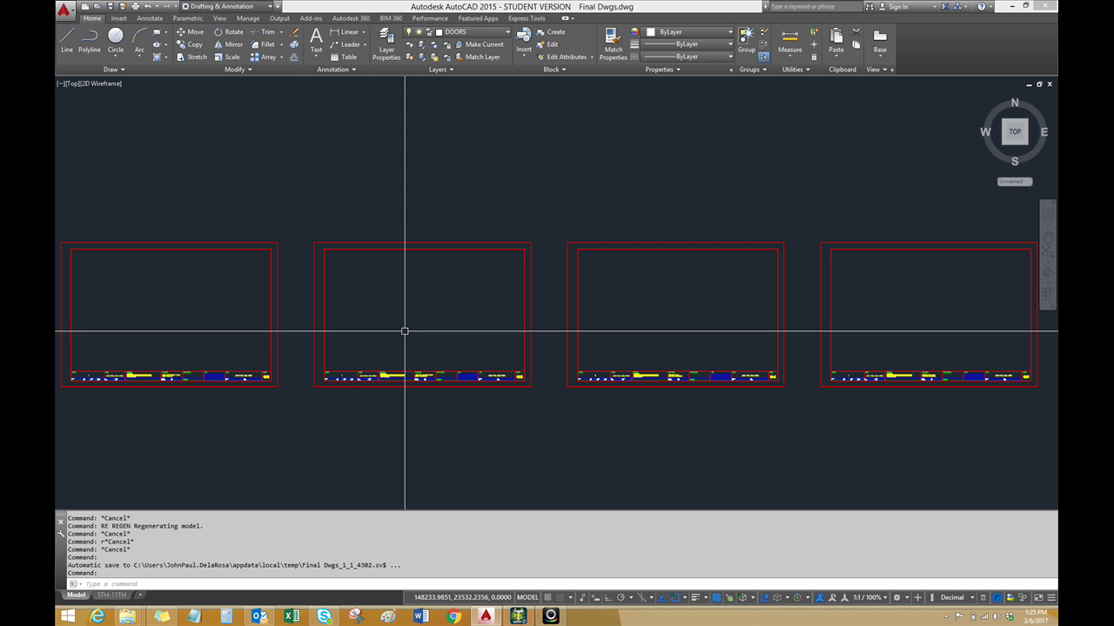
Switch to STAAD.Pro, tilt the rendered model and change to the Whole Structure wireframe view
{"action": "left_click", "coordinate": [517, 616]}
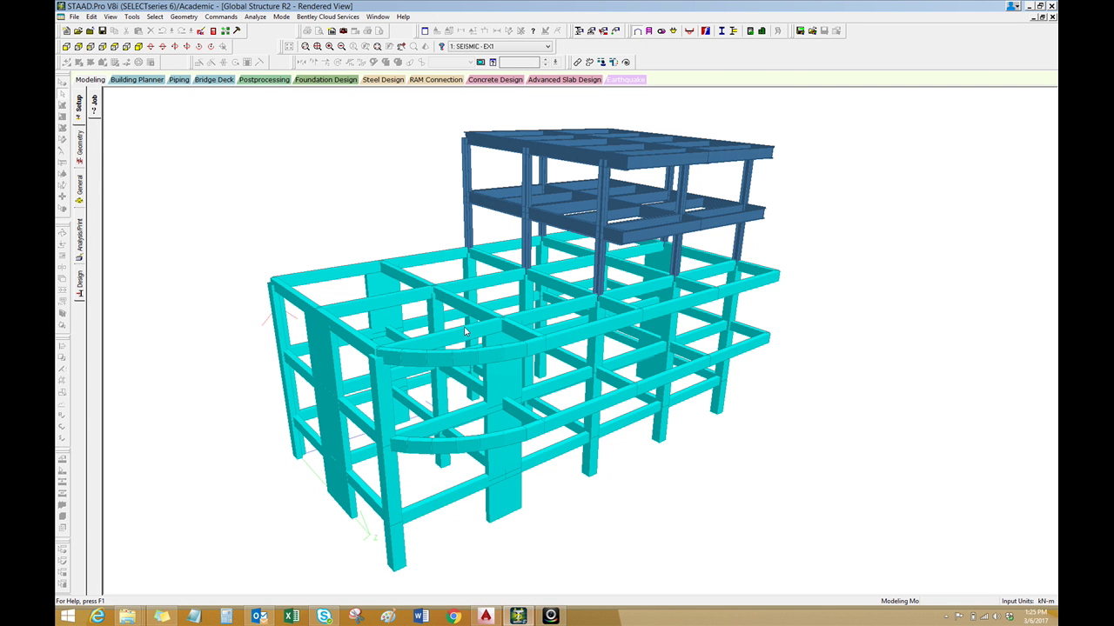
{"action": "left_click_drag", "start_coordinate": [459, 324], "coordinate": [527, 254]}
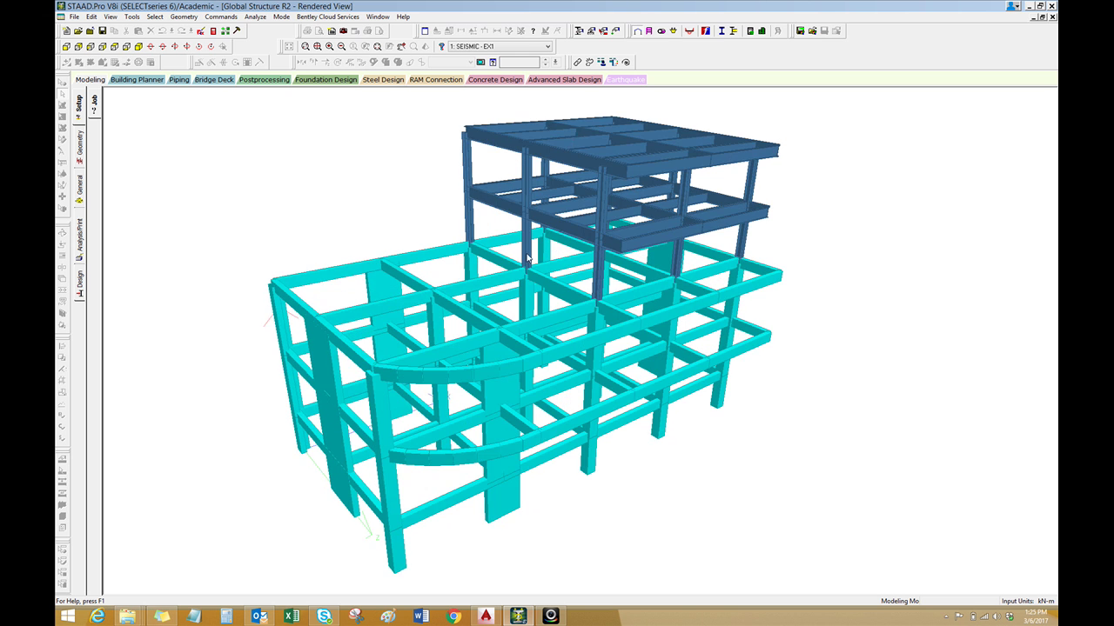
{"action": "left_click", "coordinate": [640, 33]}
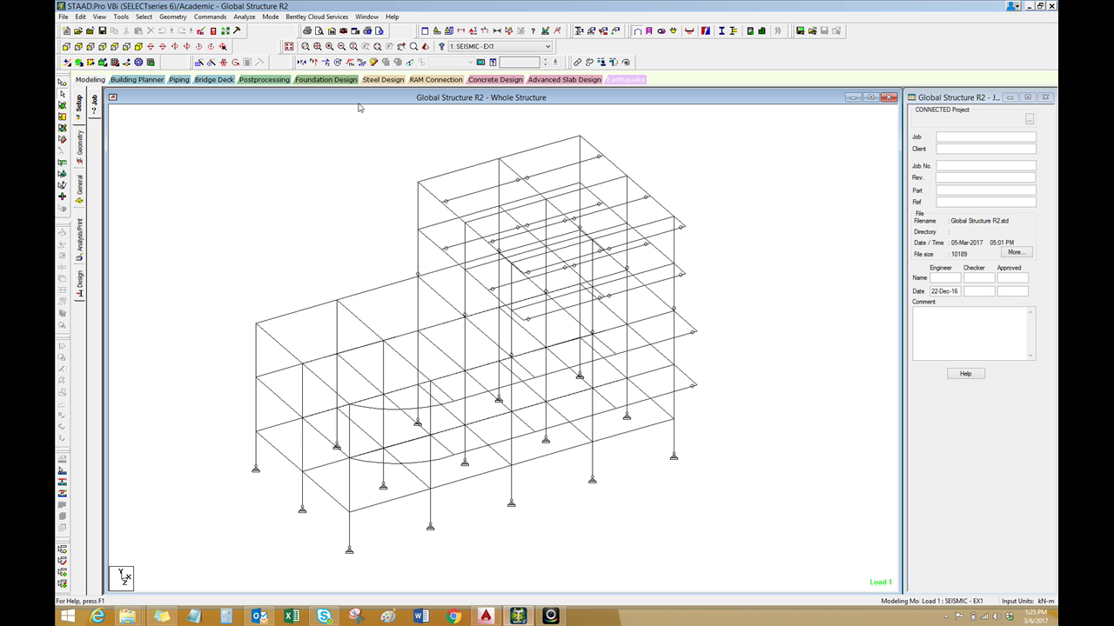
Select load case 5: DEAD LOAD - DL, show its Bending Z diagram on the whole structure and hide it again
{"action": "left_click", "coordinate": [487, 48]}
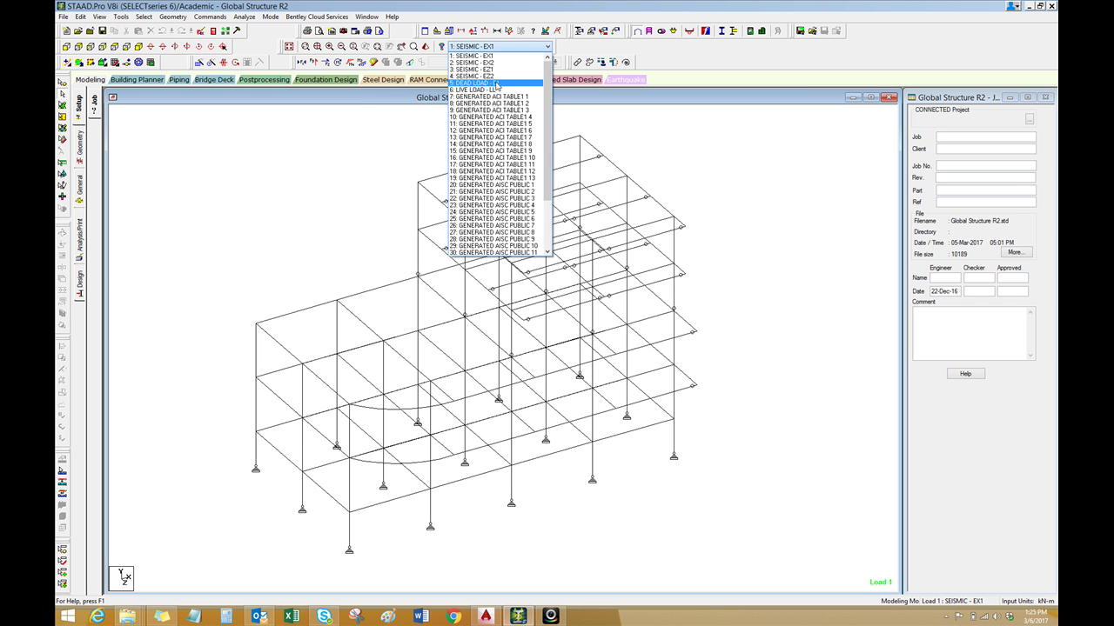
{"action": "left_click", "coordinate": [493, 84]}
{"action": "left_click", "coordinate": [362, 62]}
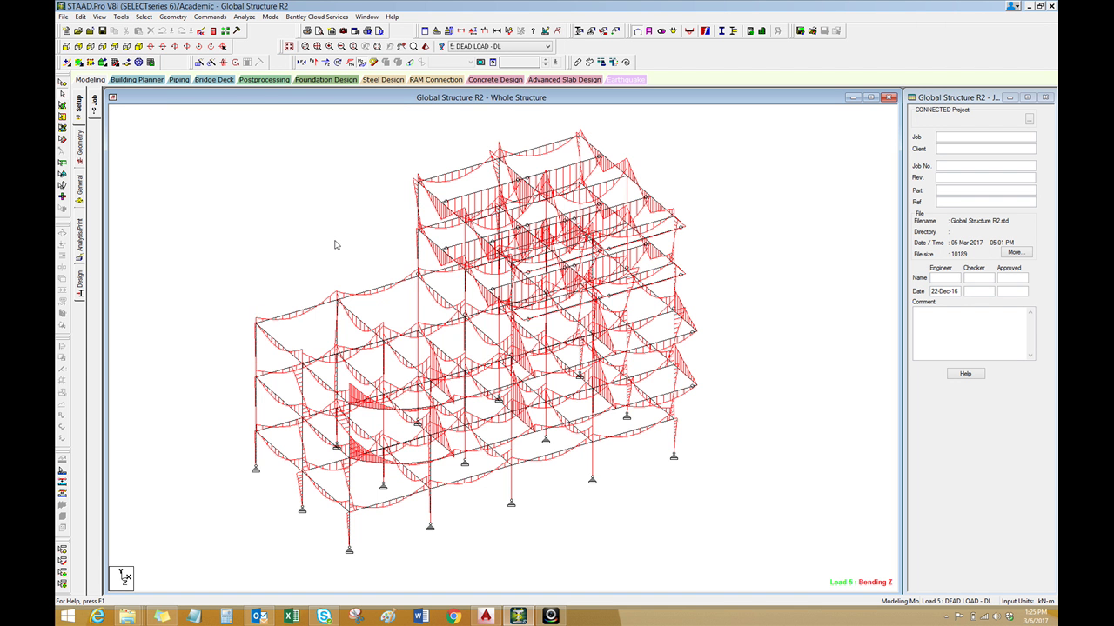
{"action": "left_click", "coordinate": [362, 62]}
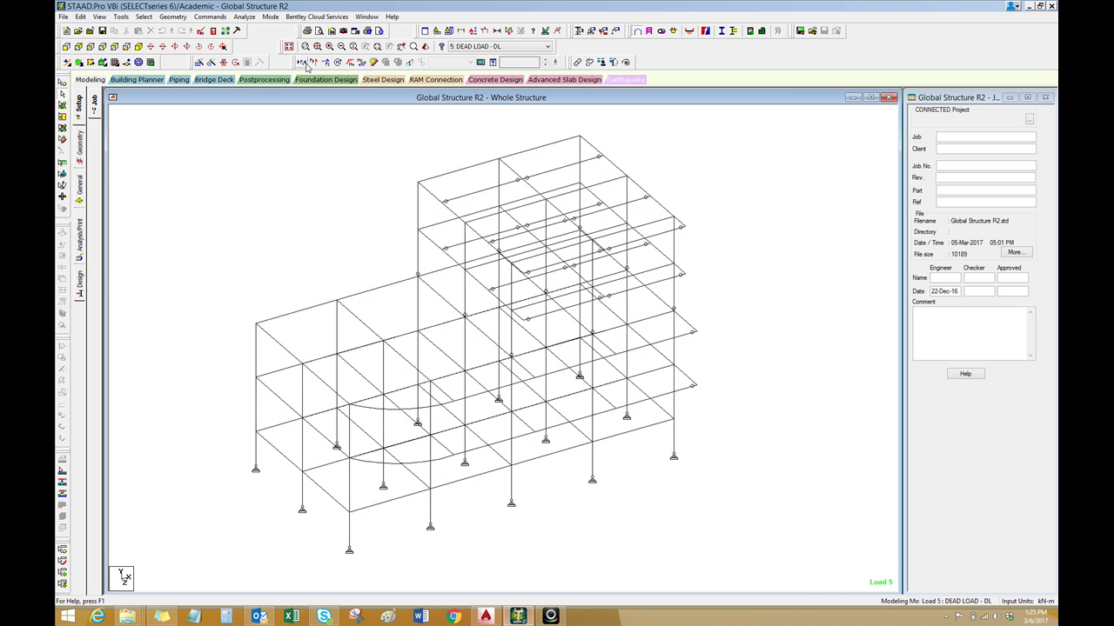
Display the Shear Y diagram for the dead load, replace it with the axial force diagram and turn that off
{"action": "left_click", "coordinate": [313, 63]}
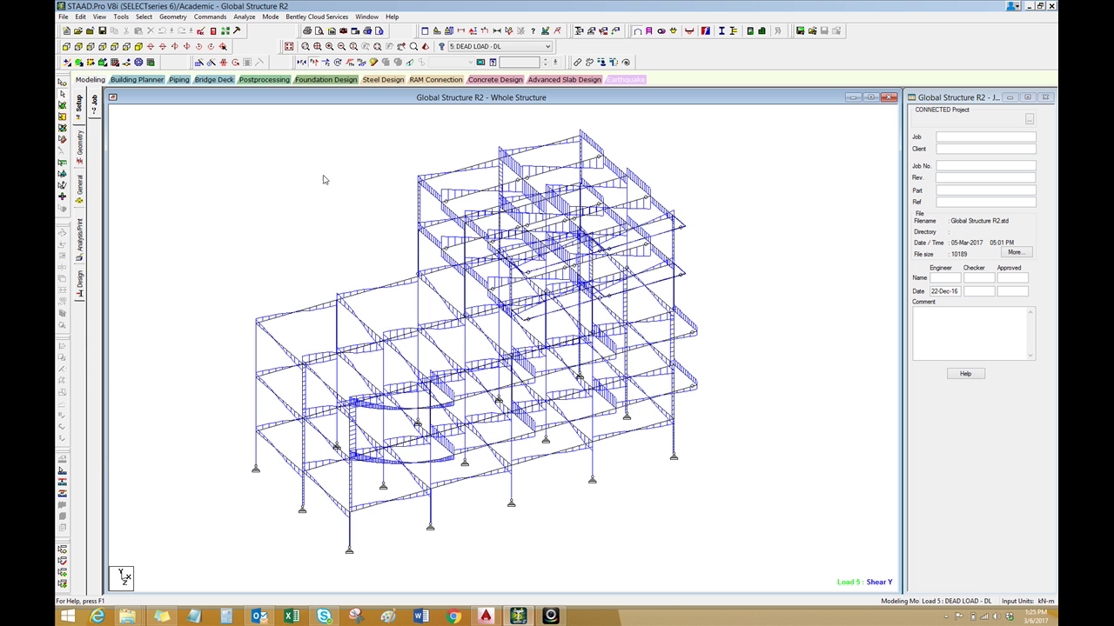
{"action": "left_click", "coordinate": [302, 62]}
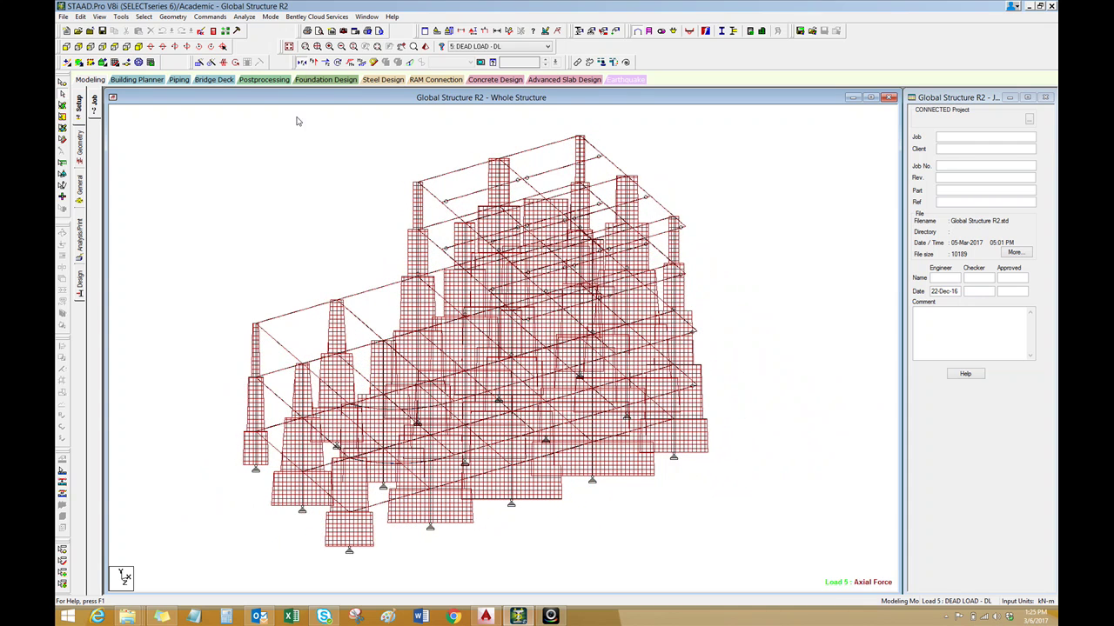
{"action": "left_click", "coordinate": [304, 63]}
Display the displaced shape of the whole structure for load cases 1: SEISMIC - EX1, 2: SEISMIC - EX2 and 4: SEISMIC - EZ2
{"action": "left_click", "coordinate": [412, 61]}
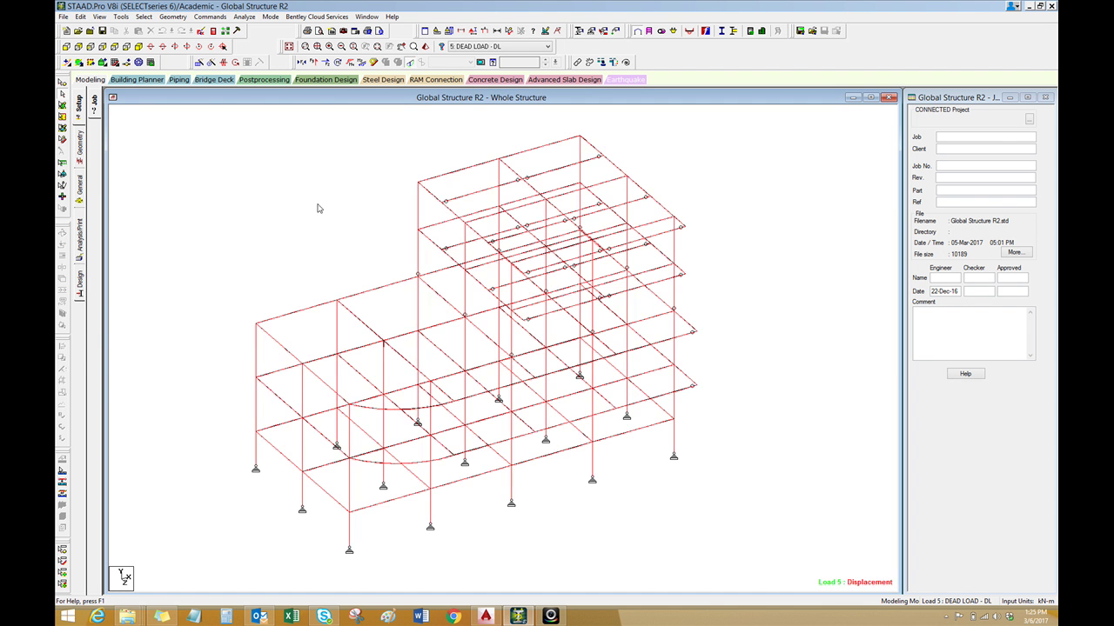
{"action": "left_click", "coordinate": [482, 47]}
{"action": "scroll", "coordinate": [493, 63], "scroll_direction": "up", "scroll_amount": 2}
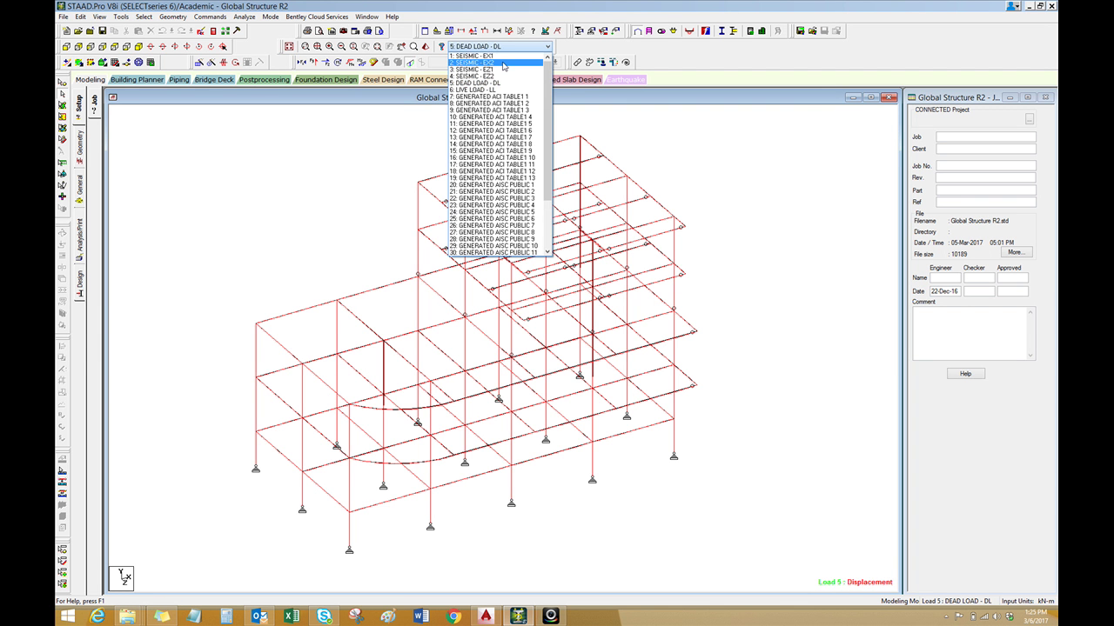
{"action": "left_click", "coordinate": [477, 56]}
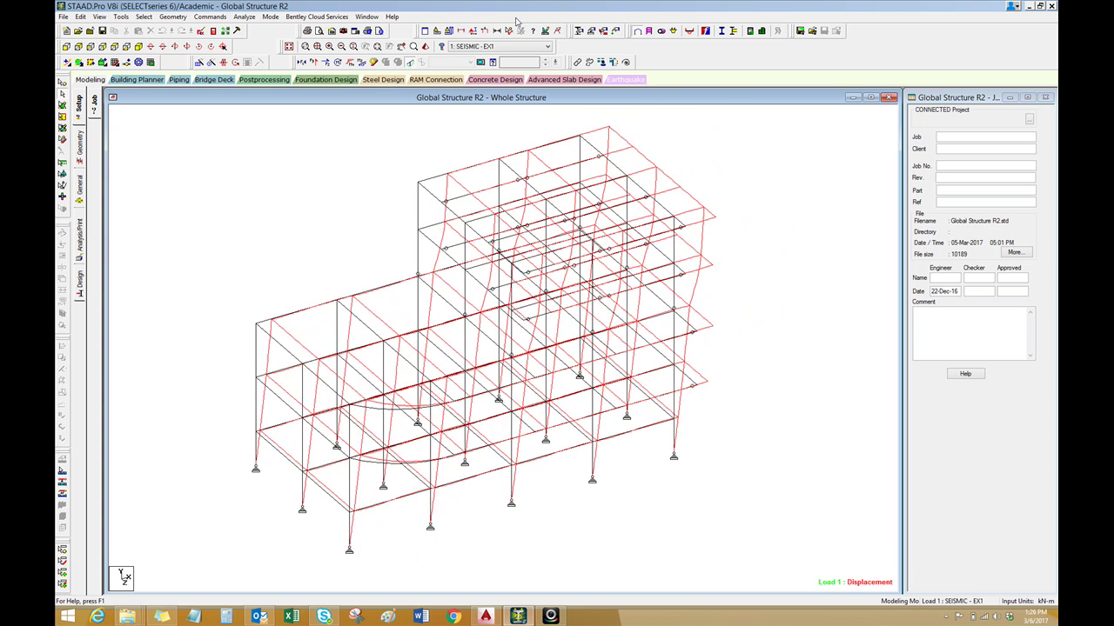
{"action": "left_click", "coordinate": [509, 47]}
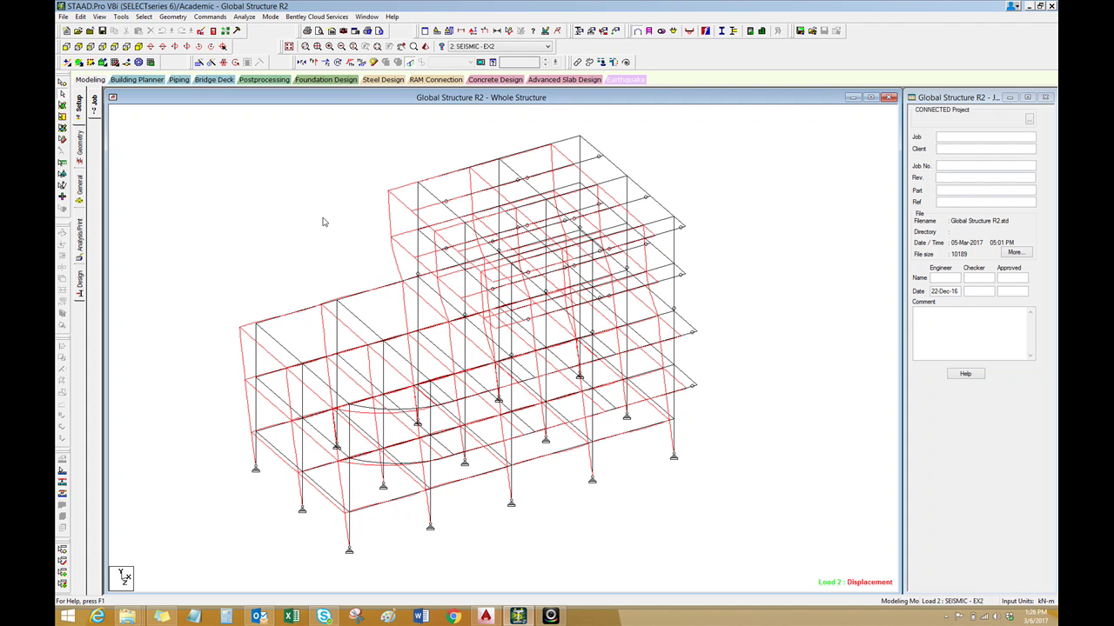
{"action": "left_click", "coordinate": [505, 48]}
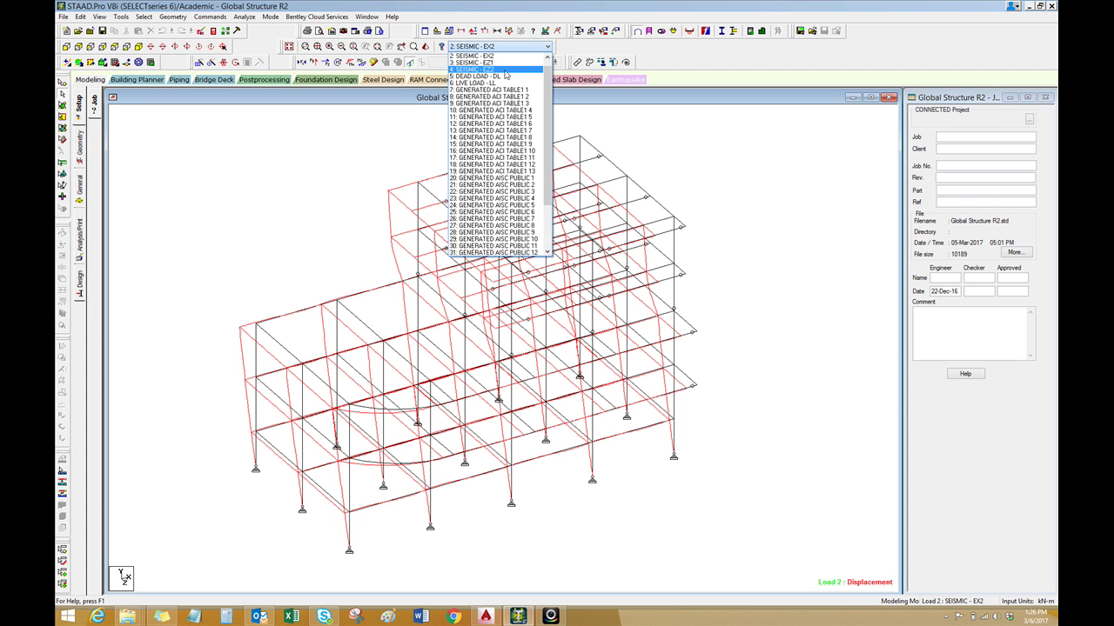
{"action": "left_click", "coordinate": [505, 70]}
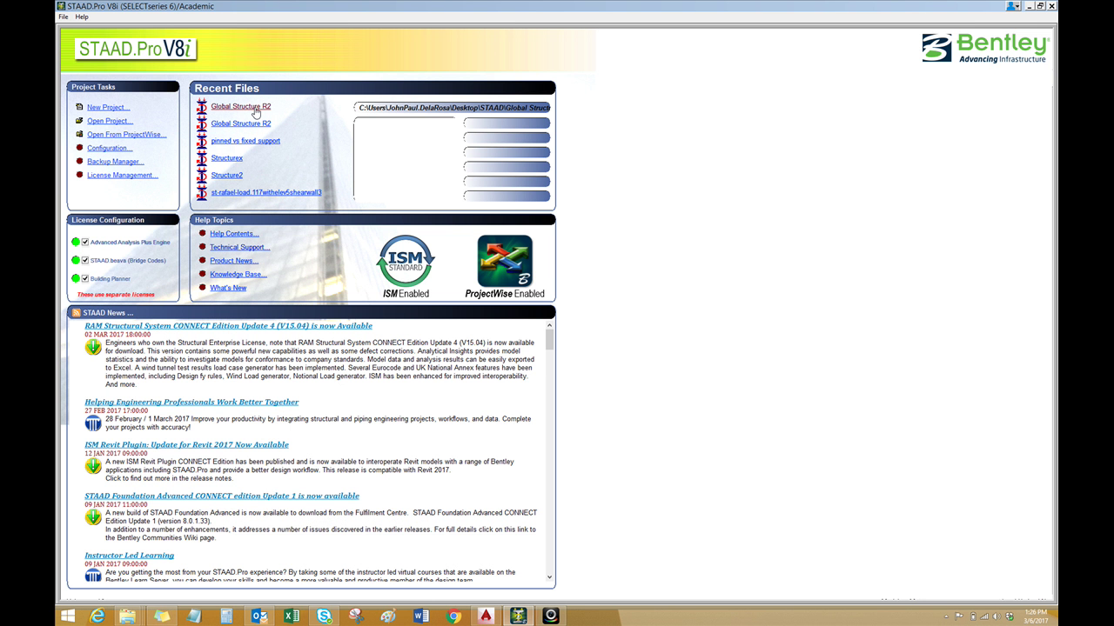
Switch to the STAAD folder in File Explorer and launch STAAD Advanced Concrete Designer from its shortcut
{"action": "left_click", "coordinate": [127, 616]}
{"action": "left_click", "coordinate": [222, 566]}
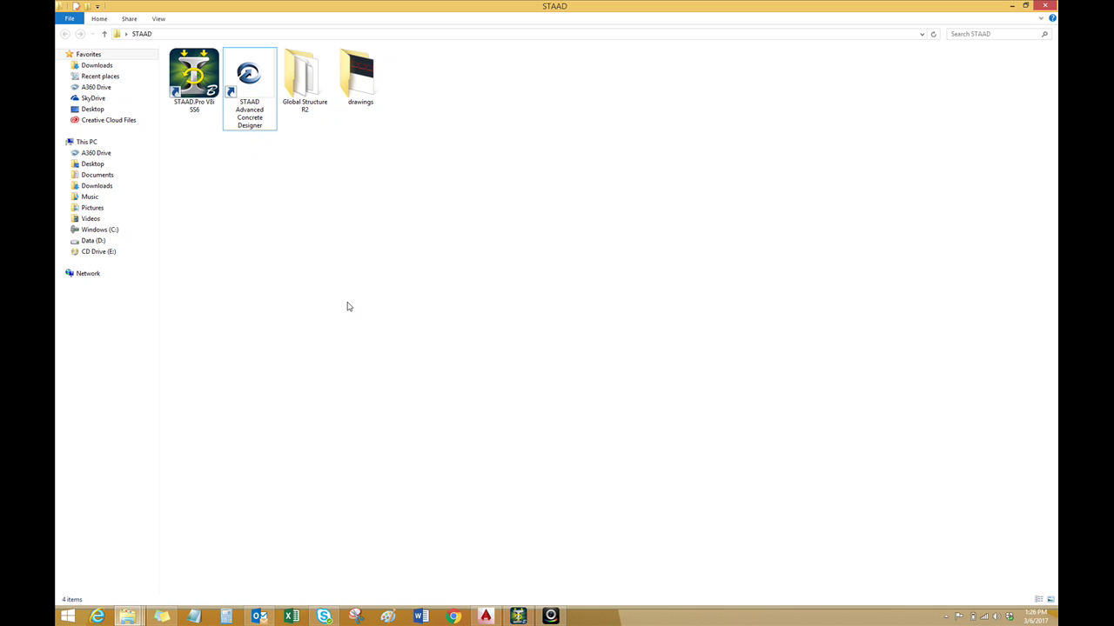
{"action": "right_click", "coordinate": [343, 159]}
{"action": "left_click", "coordinate": [370, 198]}
{"action": "left_click", "coordinate": [248, 80]}
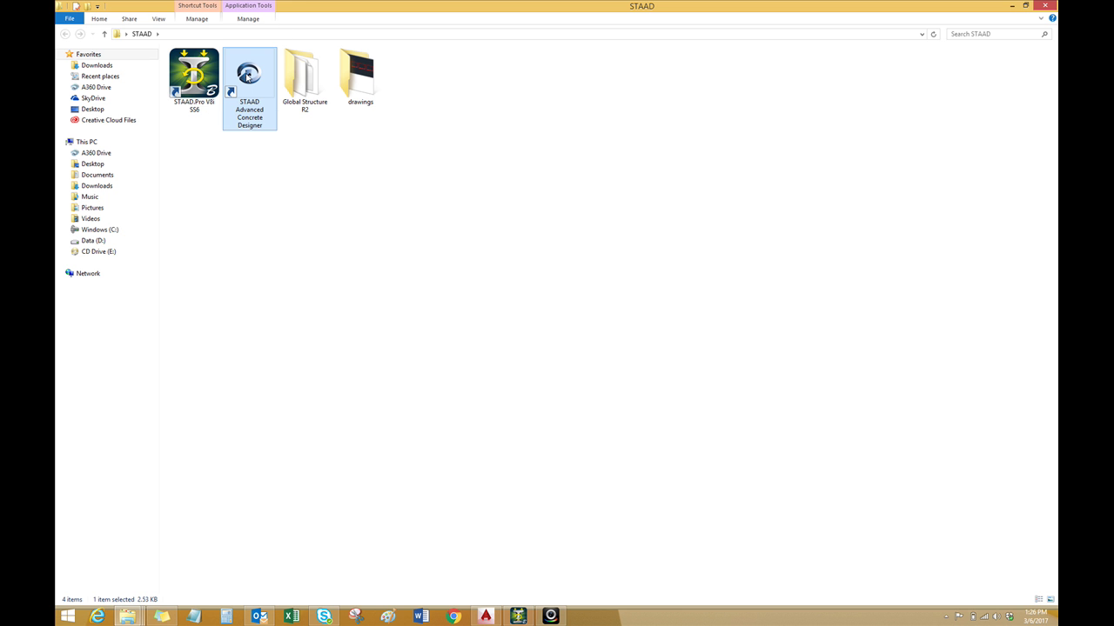
{"action": "double_click", "coordinate": [248, 80]}
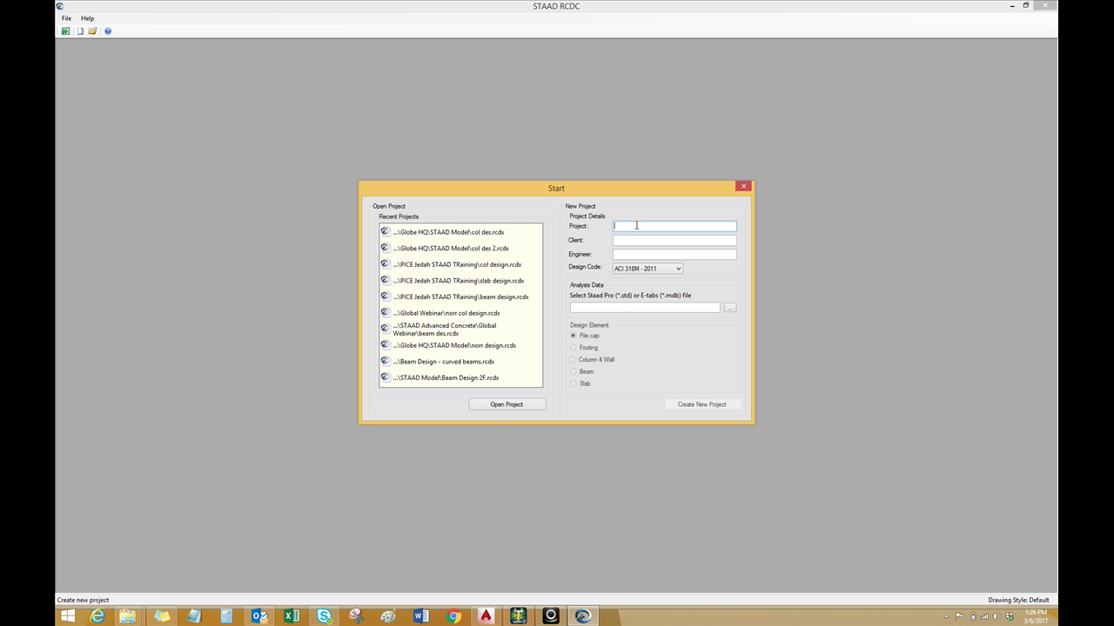
Fill in the new project details with SMDC as project and client, plus the engineer's initials
{"action": "type", "text": "MDC"}
{"action": "left_click", "coordinate": [638, 240]}
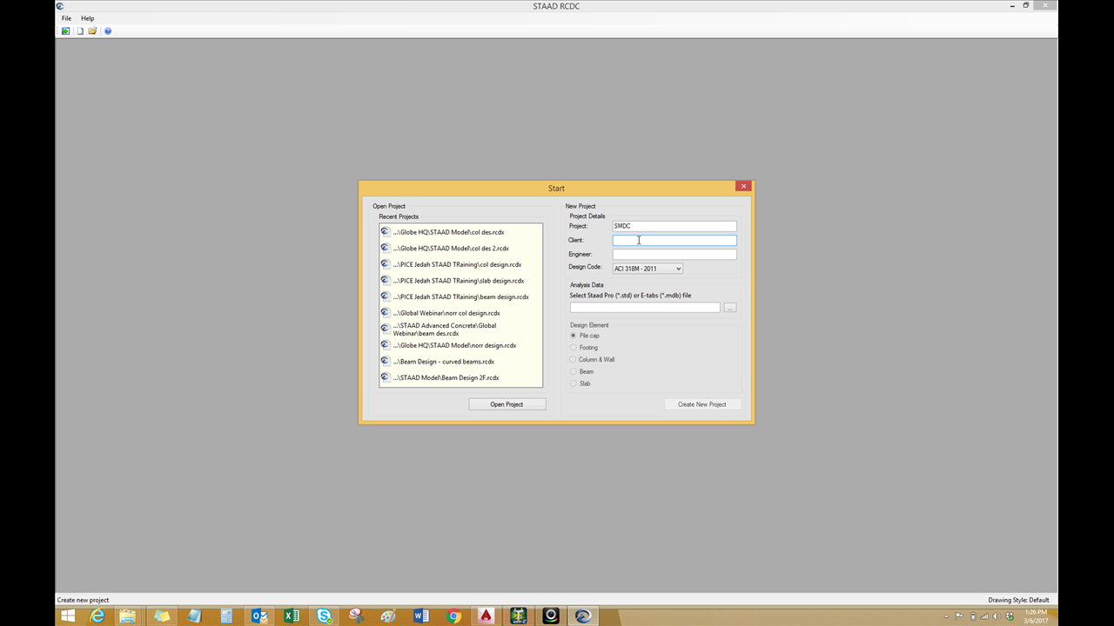
{"action": "type", "text": "SMDC"}
{"action": "left_click", "coordinate": [630, 254]}
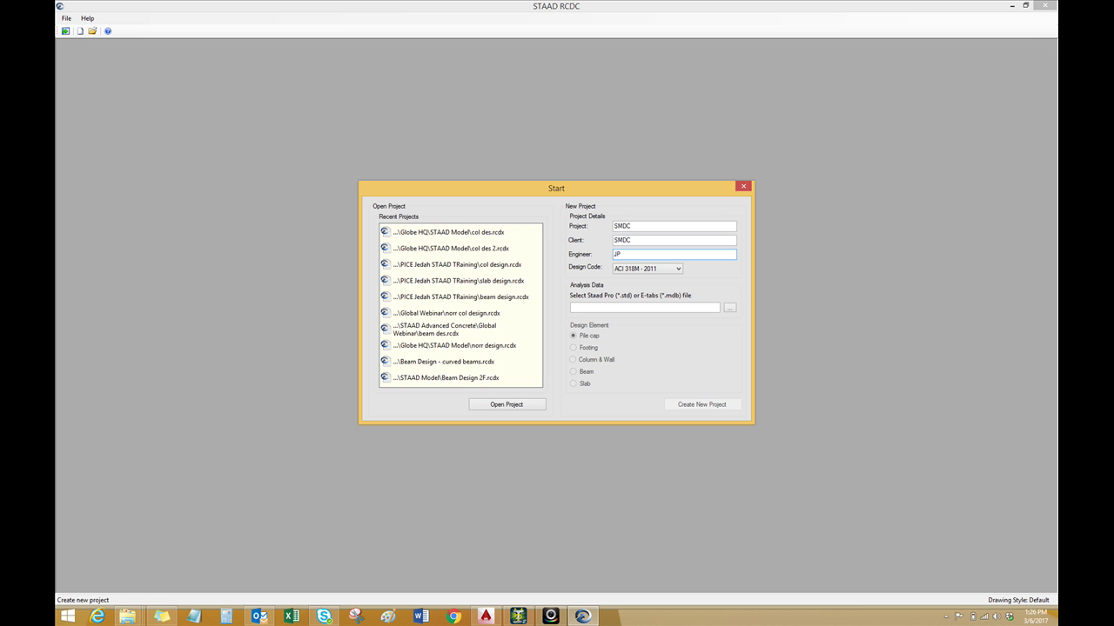
Review the available design codes, dismissing the mail notification, and keep ACI 318M - 2011 for the new project
{"action": "left_click", "coordinate": [657, 272]}
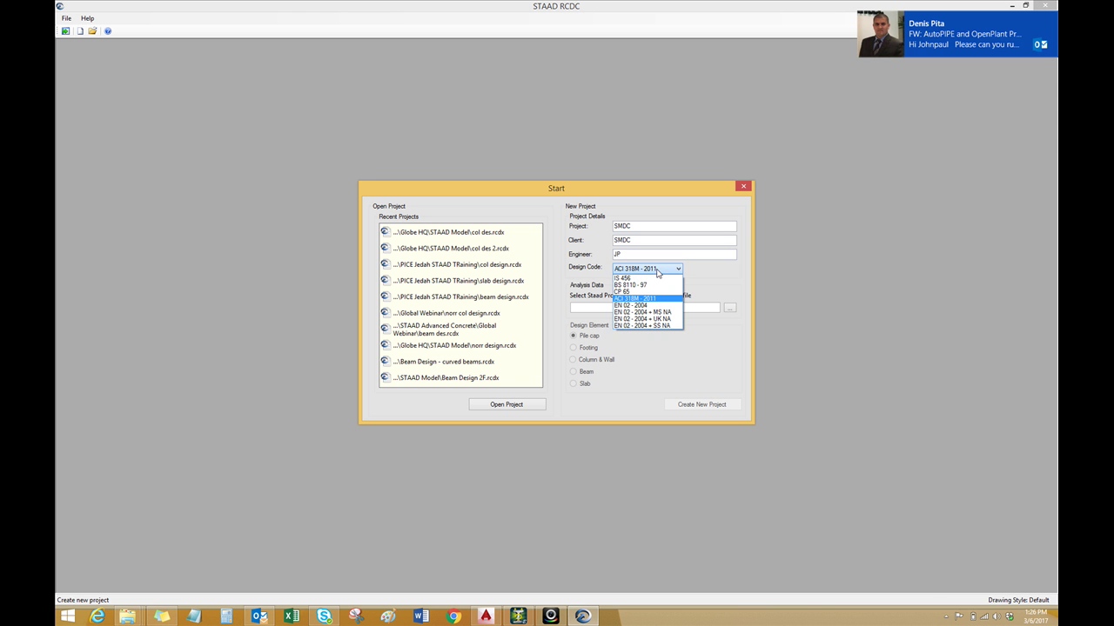
{"action": "left_click", "coordinate": [1050, 17]}
{"action": "left_click", "coordinate": [664, 269]}
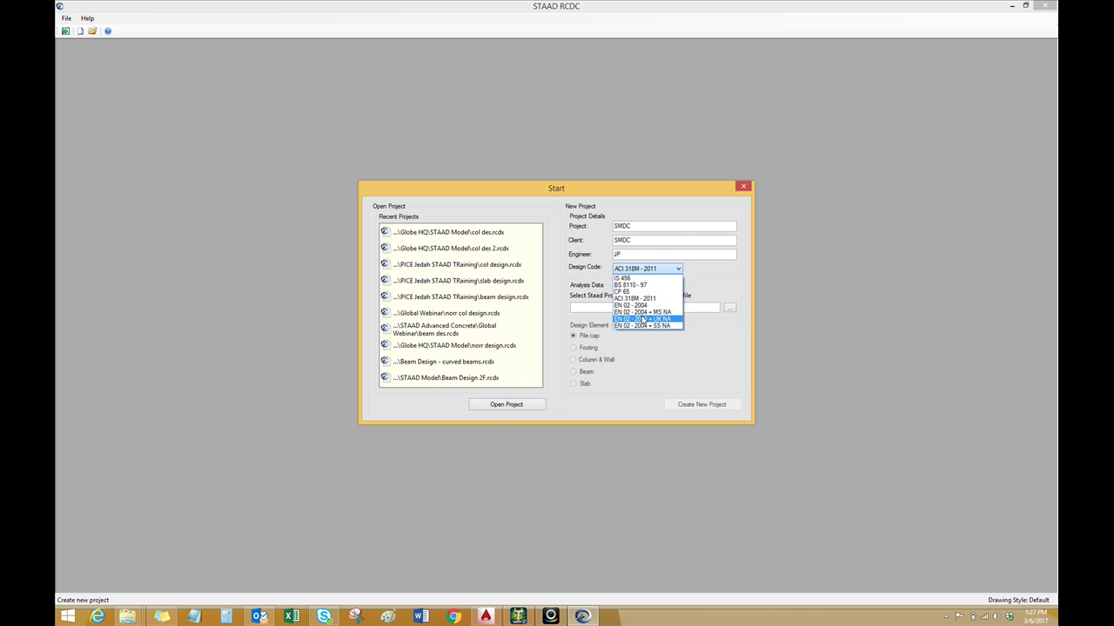
{"action": "left_click", "coordinate": [650, 271]}
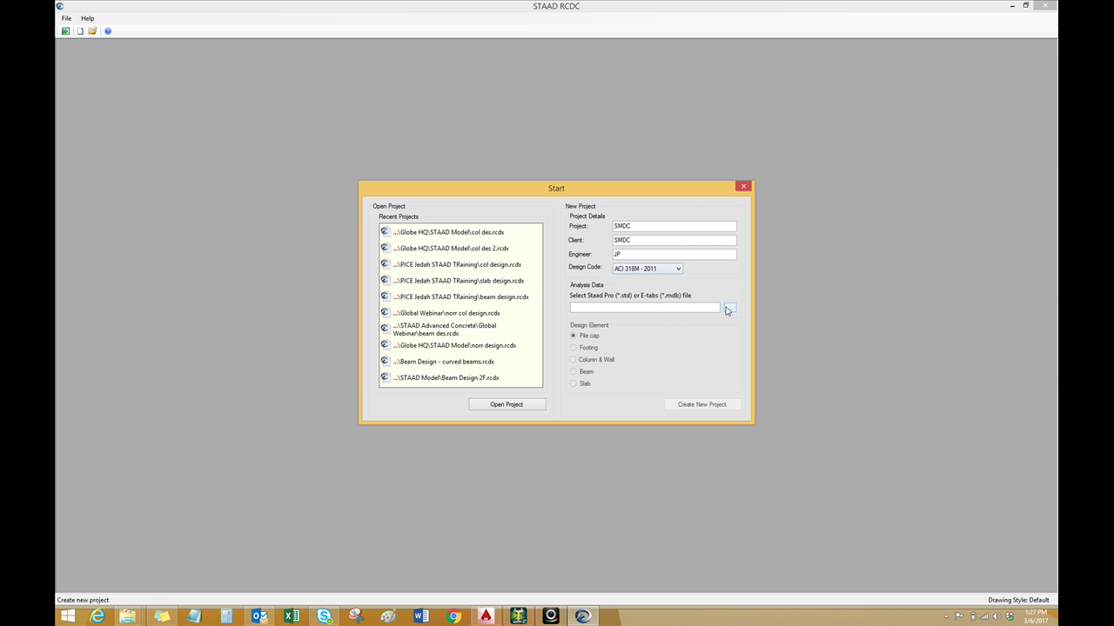
Load the Global Structure R2 STAAD file as the new project's analysis data
{"action": "left_click", "coordinate": [730, 313]}
{"action": "left_click", "coordinate": [730, 311]}
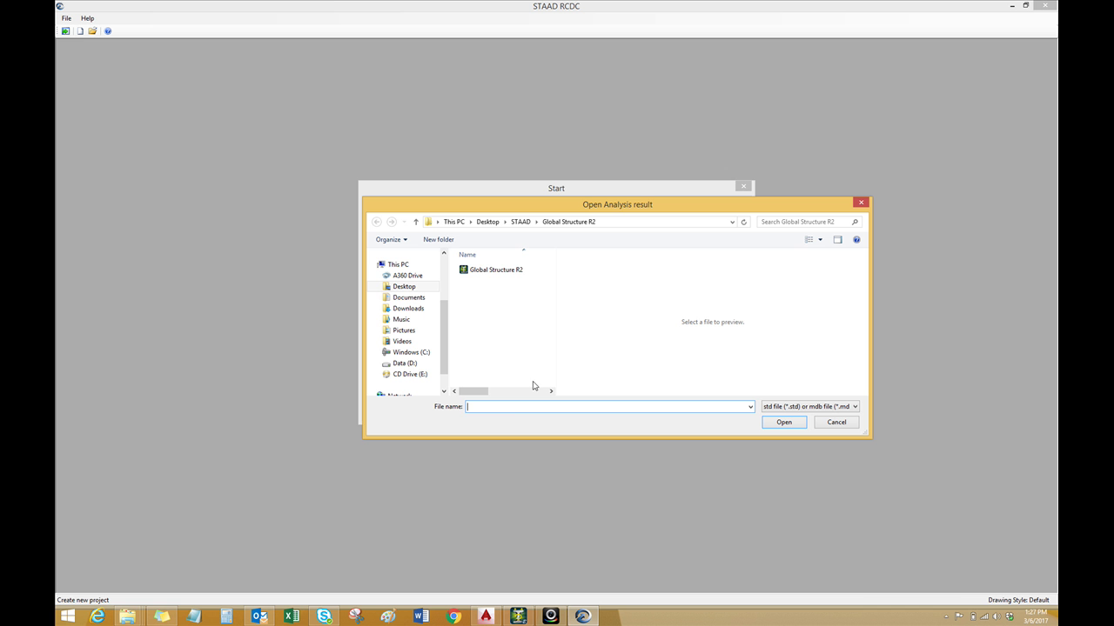
{"action": "left_click", "coordinate": [492, 271]}
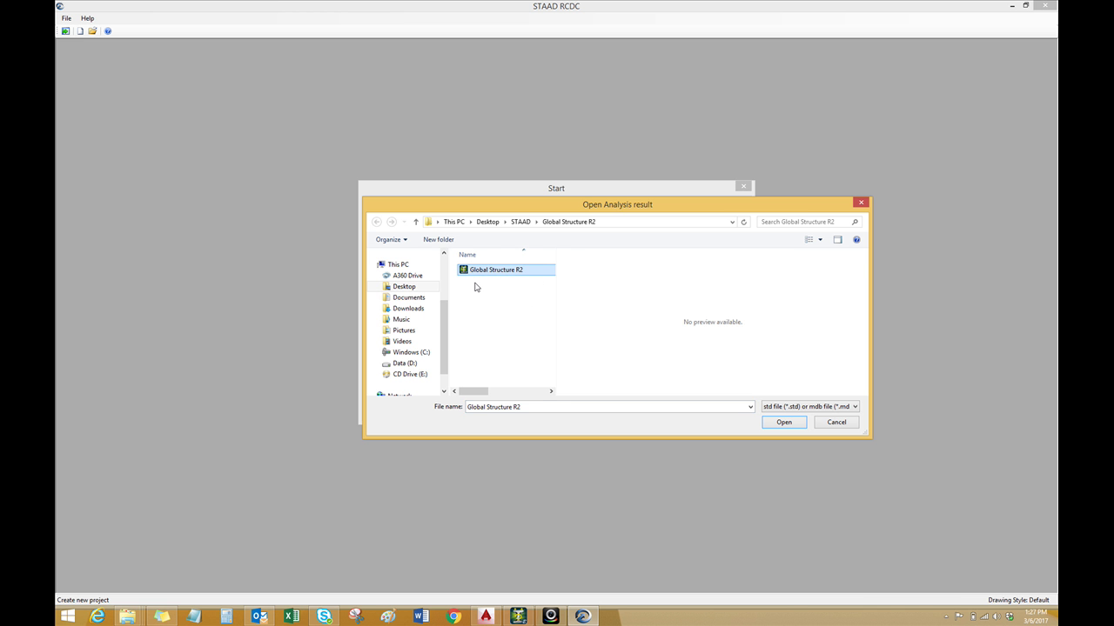
{"action": "left_click", "coordinate": [778, 426]}
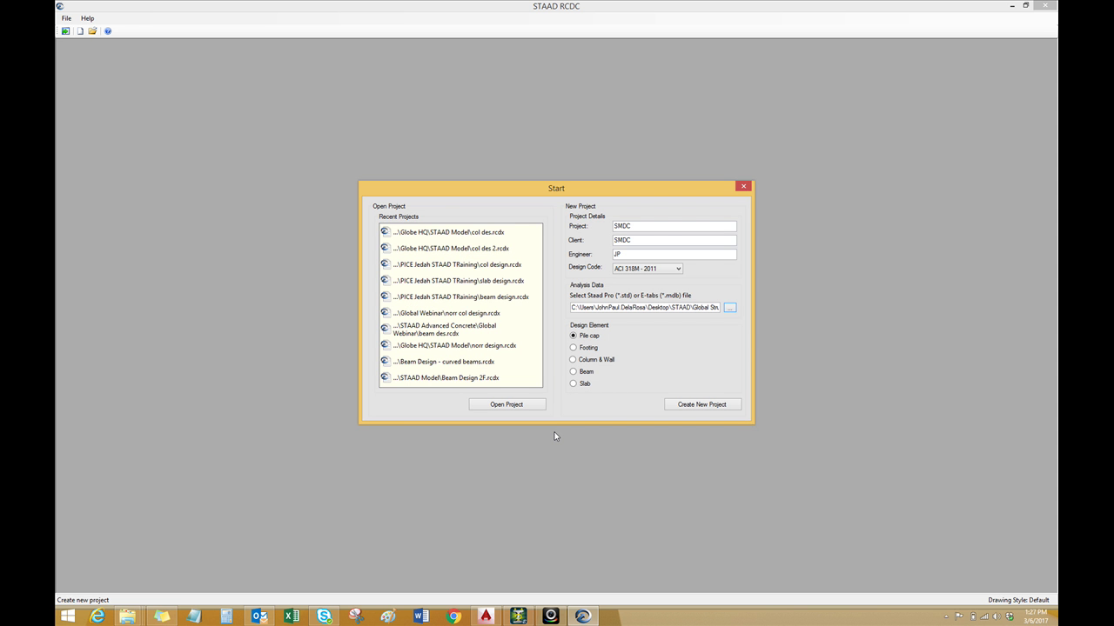
Choose Column & Wall as the design element and create the new project
{"action": "left_click", "coordinate": [574, 373]}
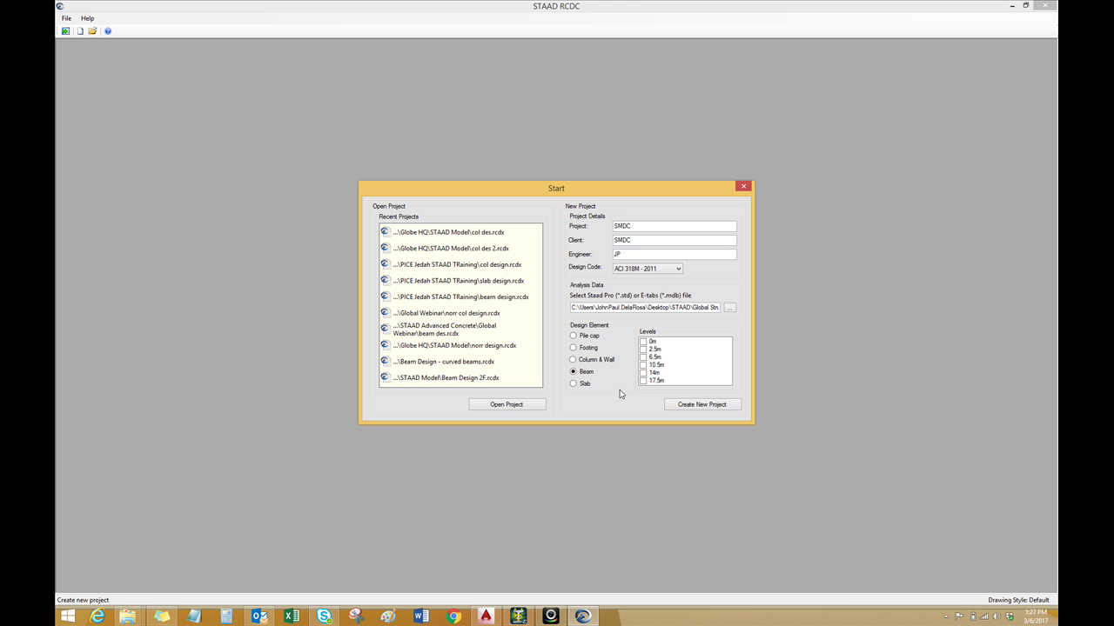
{"action": "left_click", "coordinate": [573, 360]}
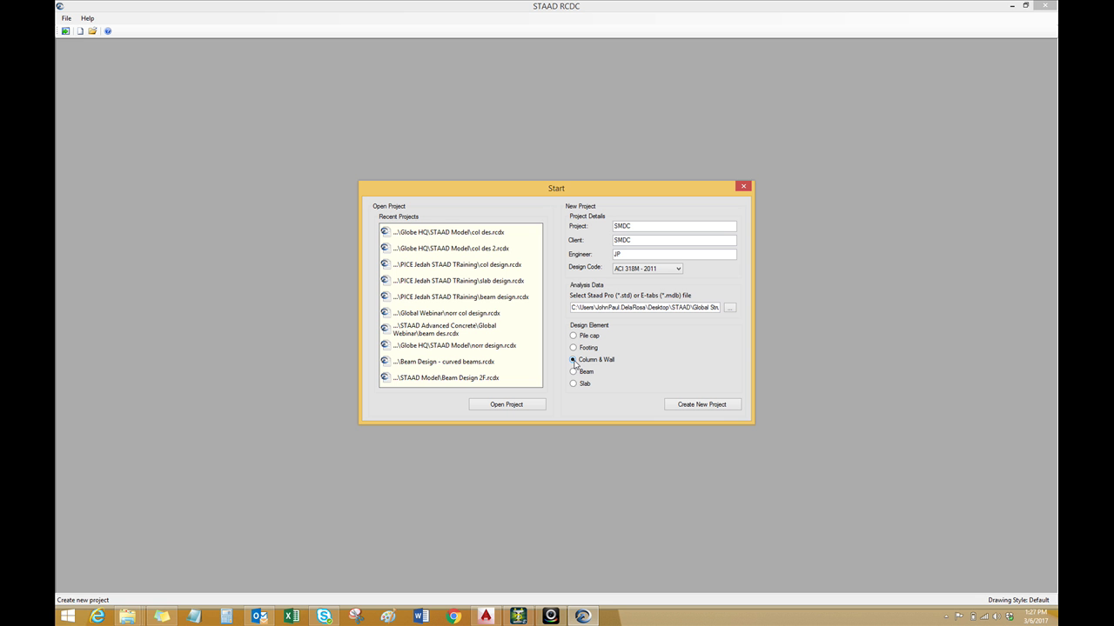
{"action": "left_click", "coordinate": [689, 407]}
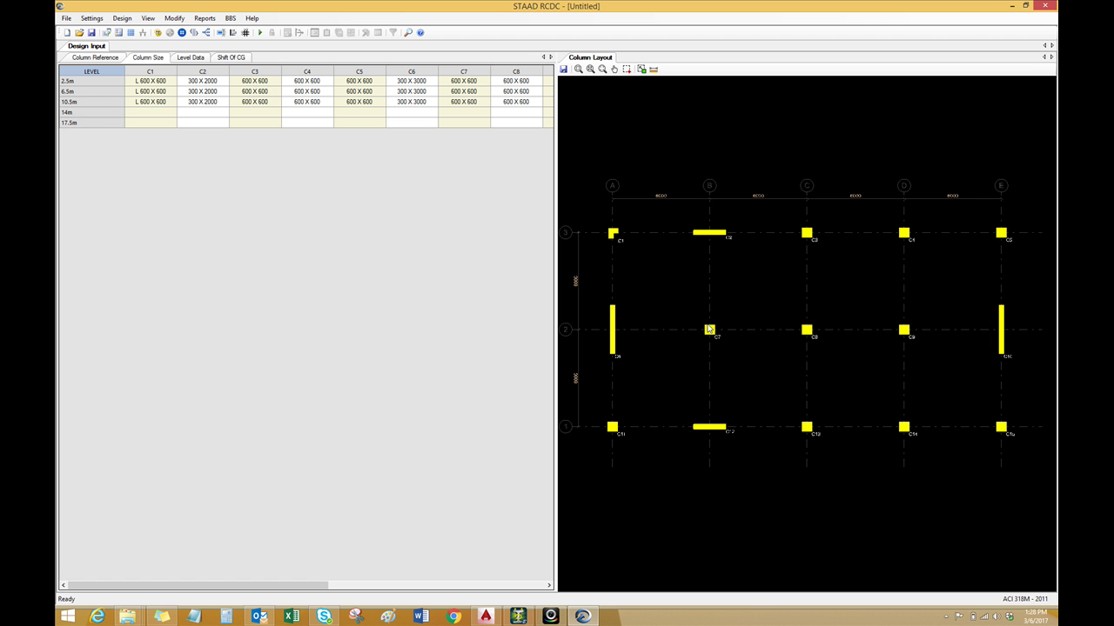
Inspect the L-shaped column C1 at grid A-3 in the column layout
{"action": "scroll", "coordinate": [624, 215], "scroll_direction": "up", "scroll_amount": 3}
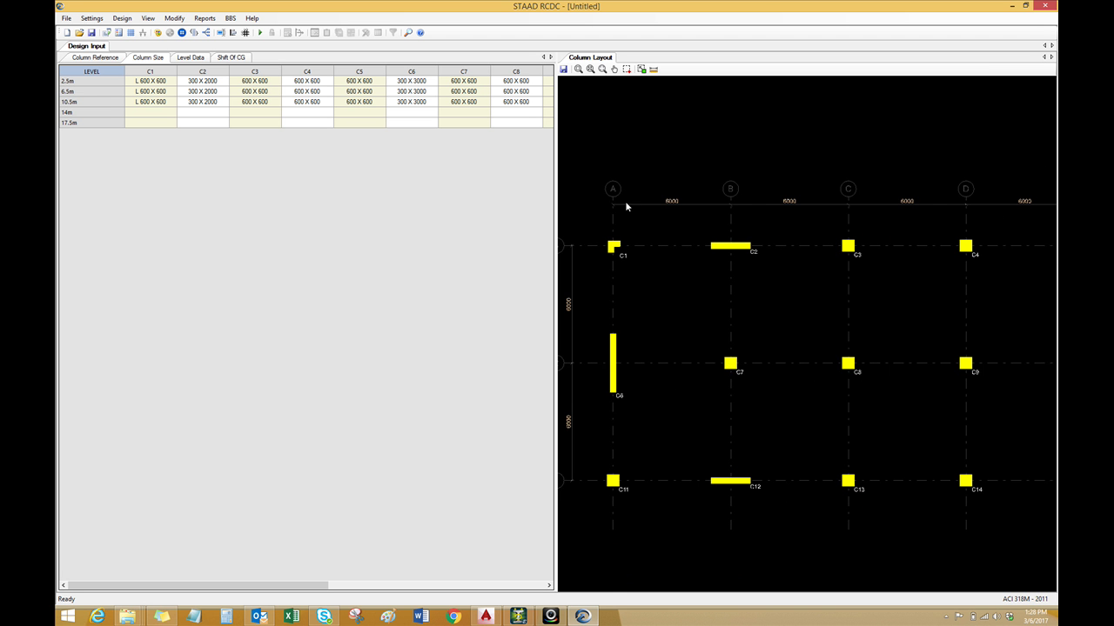
{"action": "scroll", "coordinate": [634, 291], "scroll_direction": "up", "scroll_amount": 2}
{"action": "scroll", "coordinate": [634, 294], "scroll_direction": "up", "scroll_amount": 3}
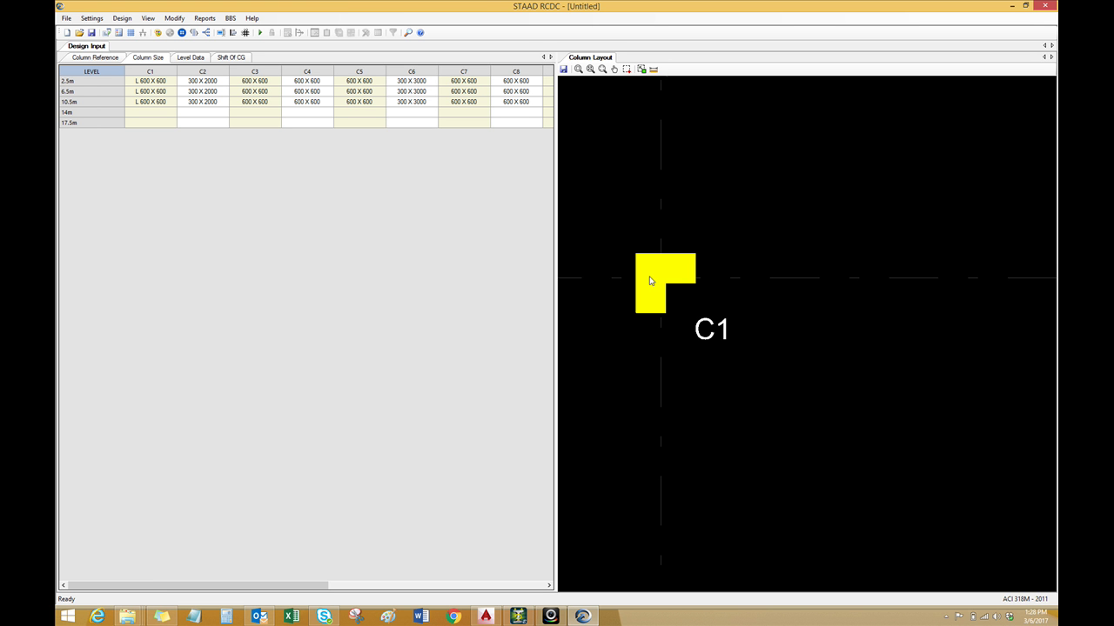
Switch to STAAD.Pro and open the recent Global Structure R2 model without assigning a project
{"action": "left_click", "coordinate": [518, 616]}
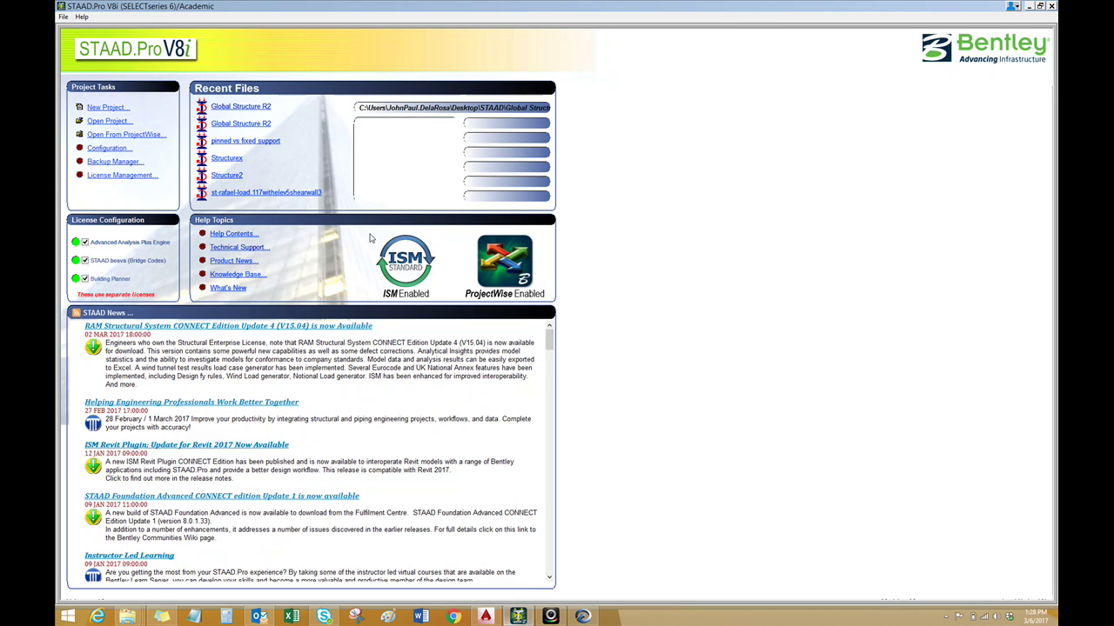
{"action": "left_click", "coordinate": [263, 126]}
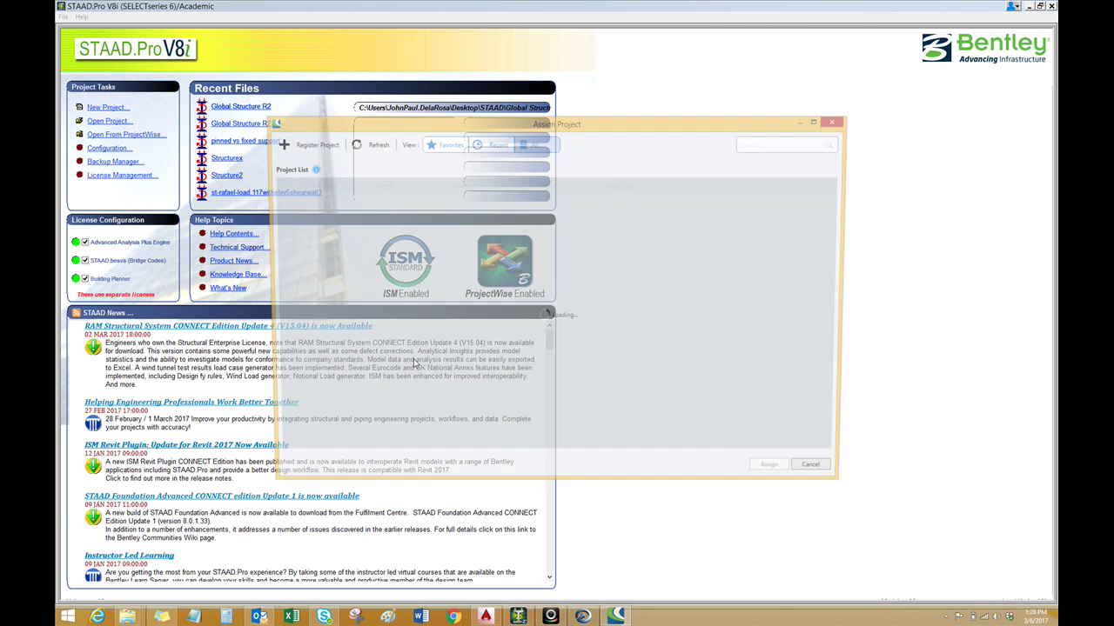
{"action": "left_click", "coordinate": [829, 477]}
Render the lowest corner column alone in 3D, rotate it to inspect its L-shaped section, then close the rendering and deselect the column
{"action": "left_click", "coordinate": [296, 457]}
{"action": "left_click", "coordinate": [425, 46]}
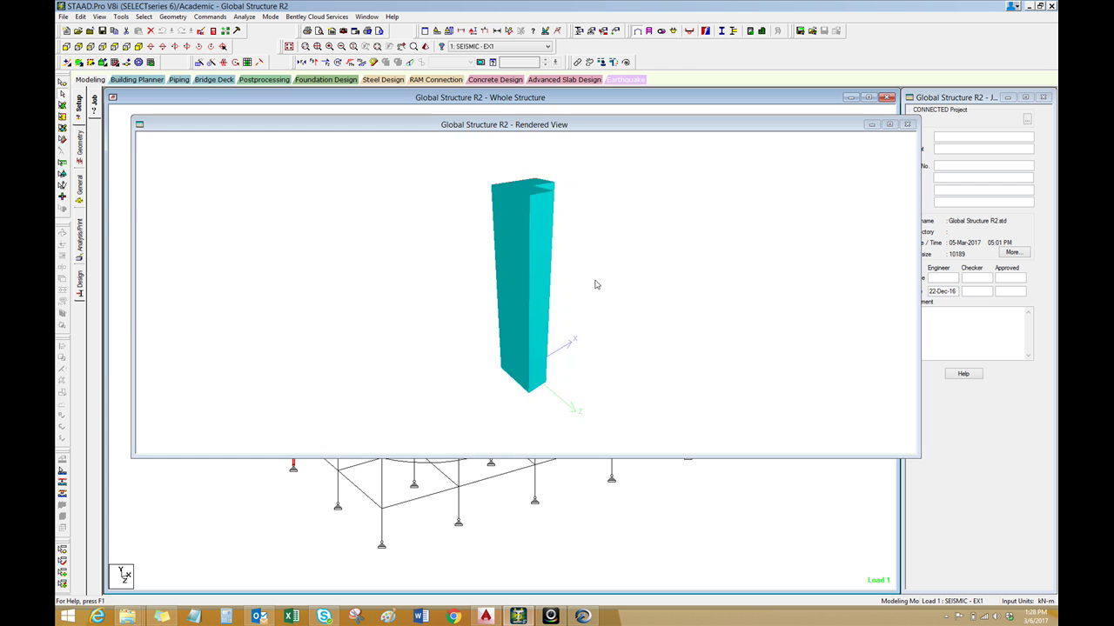
{"action": "left_click_drag", "start_coordinate": [573, 240], "coordinate": [521, 366]}
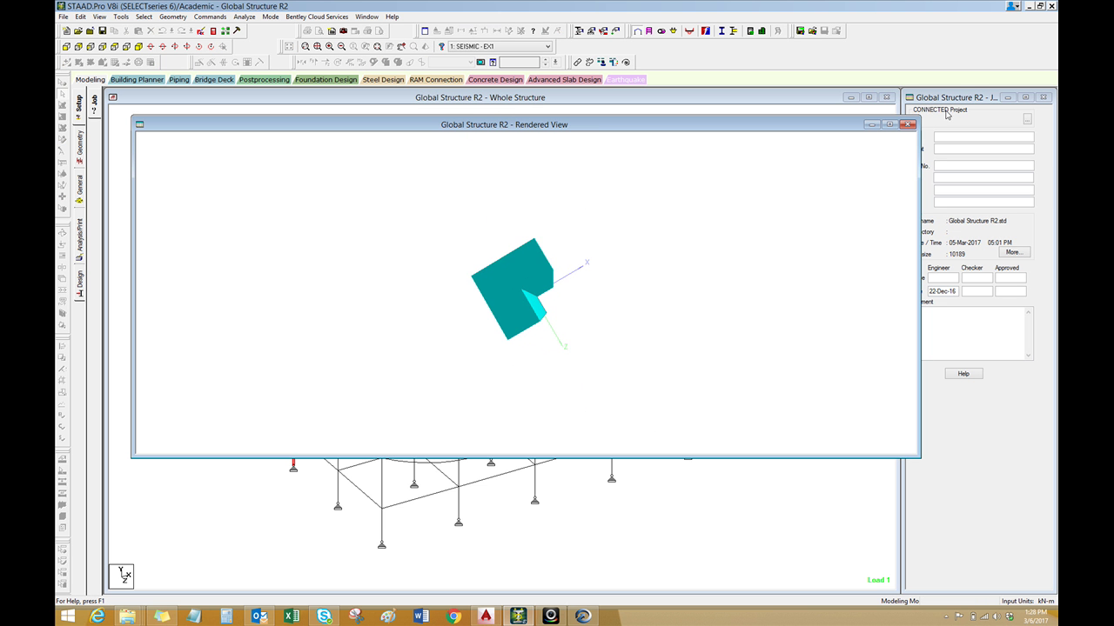
{"action": "left_click", "coordinate": [908, 124]}
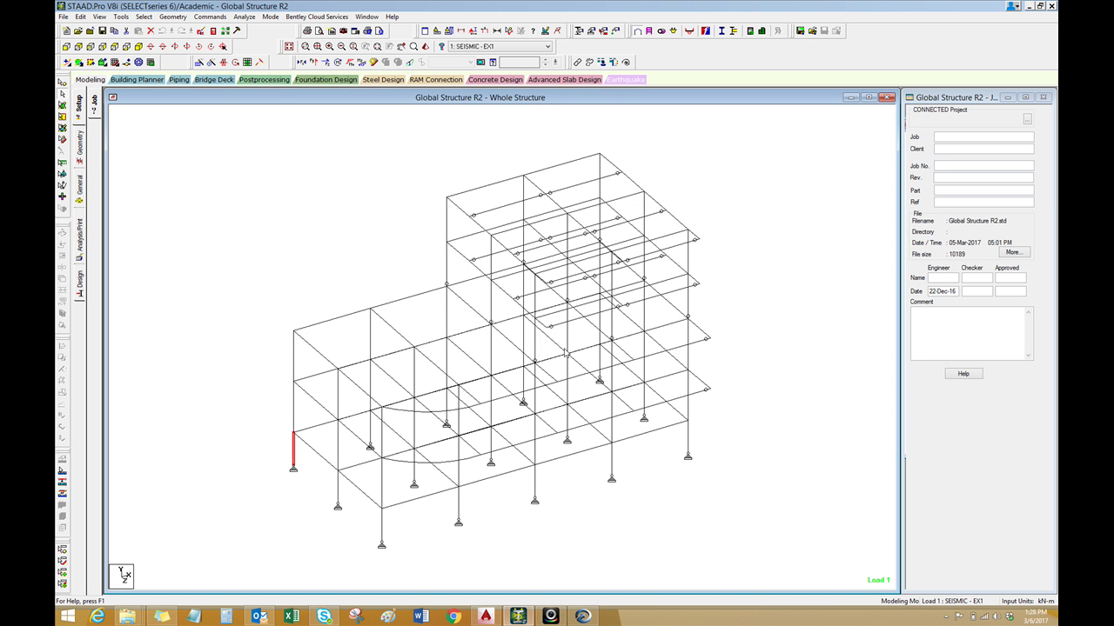
{"action": "left_click", "coordinate": [308, 277]}
{"action": "scroll", "coordinate": [302, 300], "scroll_direction": "up", "scroll_amount": 1}
{"action": "middle_click_drag", "start_coordinate": [301, 302], "coordinate": [278, 319]}
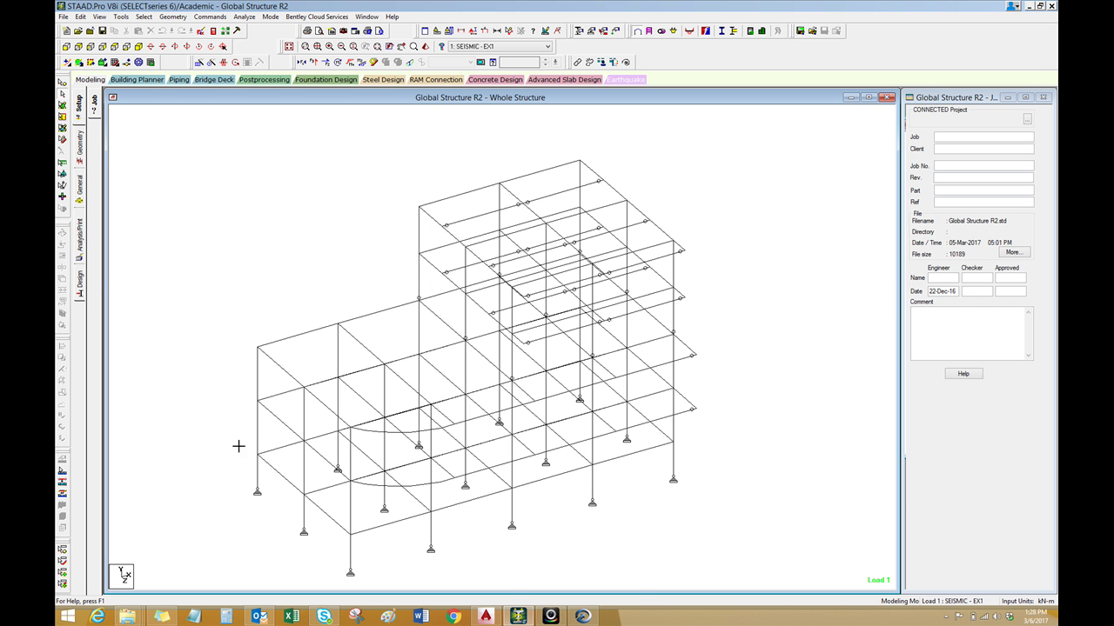
Switch back to STAAD RCDC and open the Basic Load Cases settings of the column project
{"action": "left_click", "coordinate": [550, 616]}
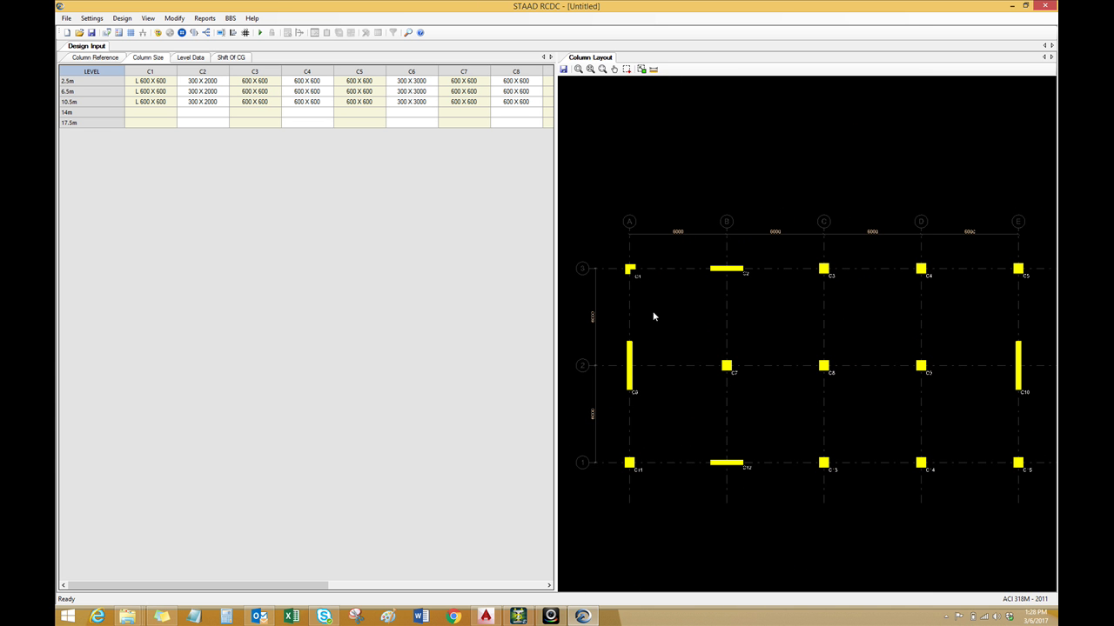
{"action": "middle_click_drag", "start_coordinate": [642, 318], "coordinate": [629, 278]}
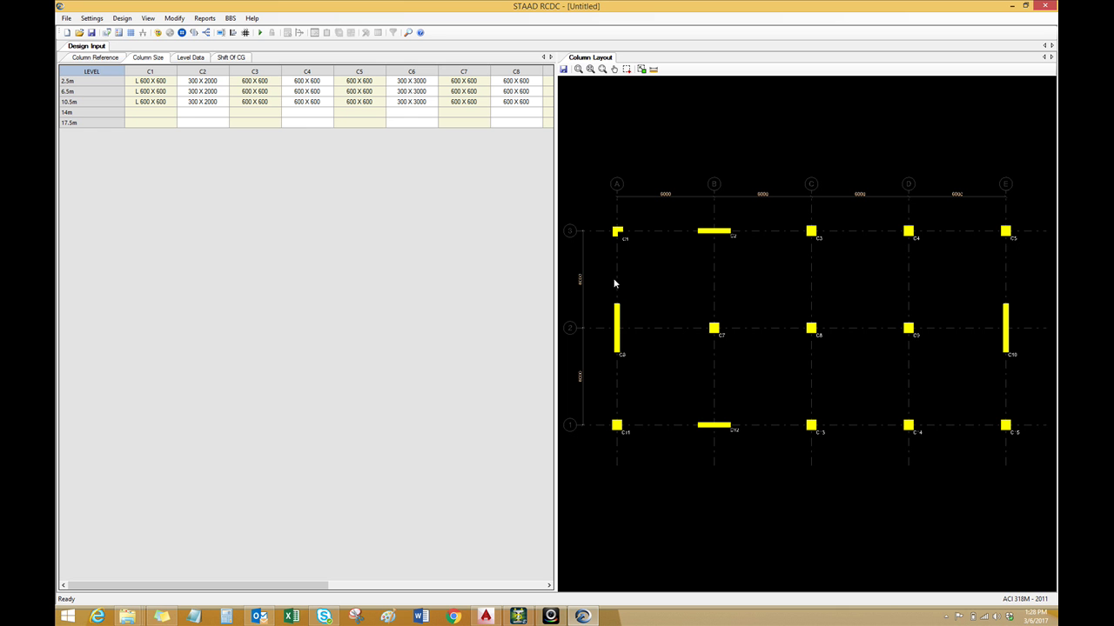
{"action": "left_click", "coordinate": [92, 18]}
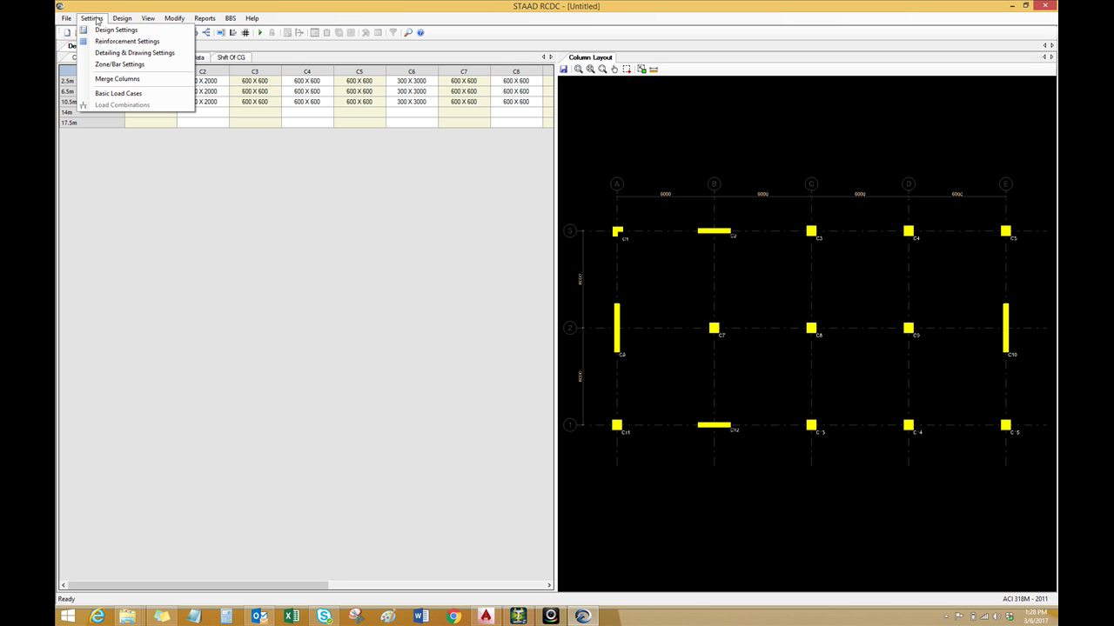
{"action": "left_click", "coordinate": [125, 94]}
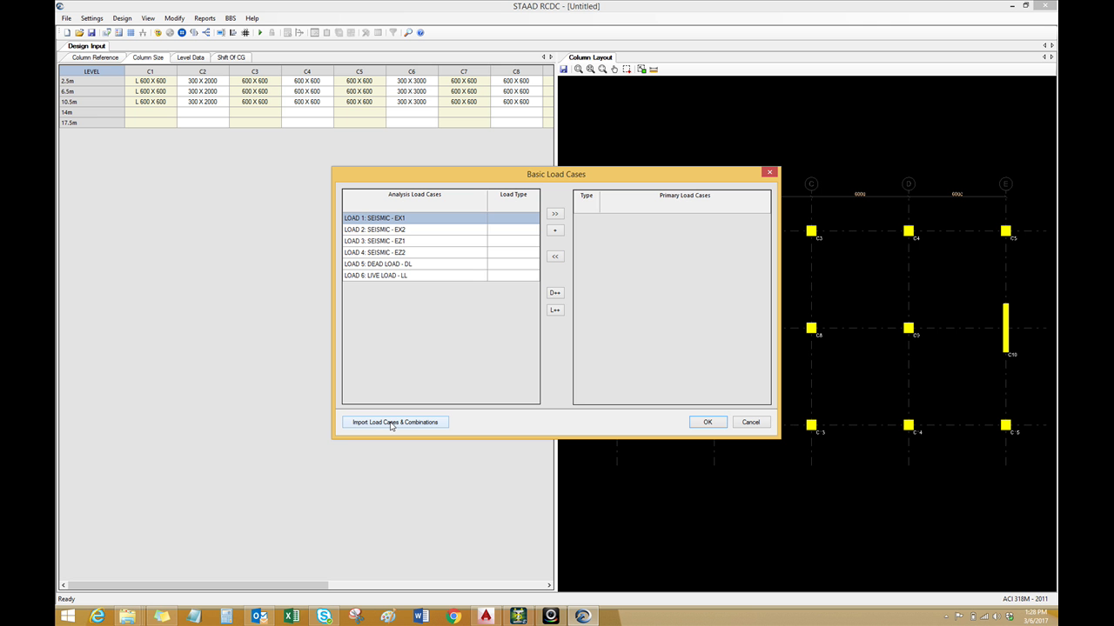
Assign the Earthquake X load type to LOAD 1: SEISMIC - EX1 and LOAD 2: SEISMIC - EX2
{"action": "left_click", "coordinate": [527, 222]}
{"action": "left_click", "coordinate": [534, 221]}
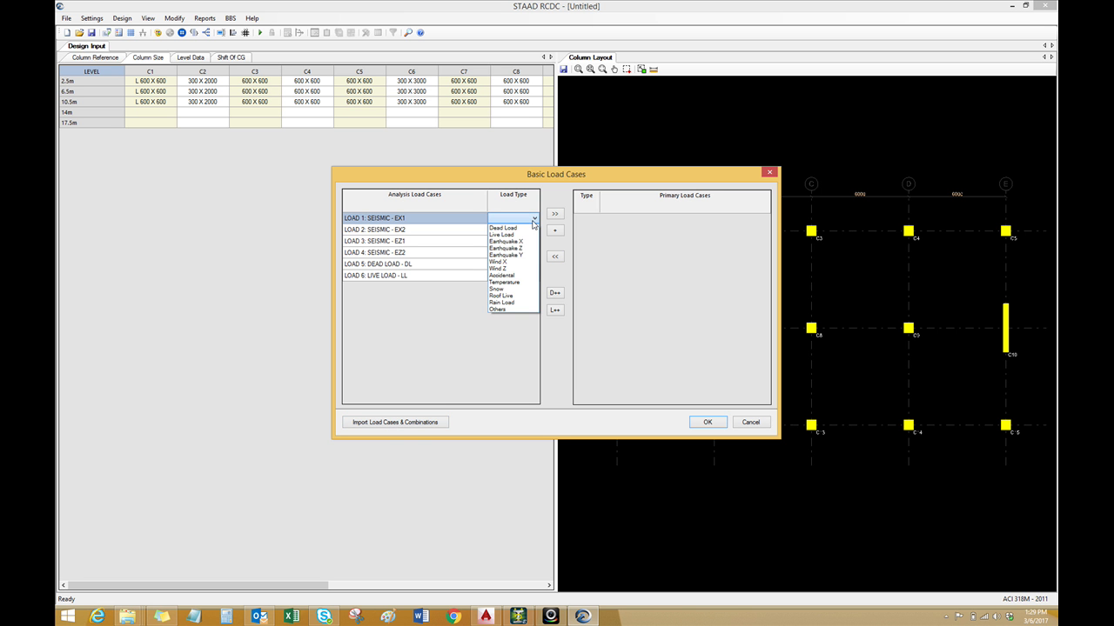
{"action": "left_click", "coordinate": [511, 241]}
{"action": "left_click", "coordinate": [530, 230]}
{"action": "left_click", "coordinate": [534, 230]}
{"action": "left_click", "coordinate": [522, 252]}
Assign the Earthquake Z load type to LOAD 3: SEISMIC - EZ1 and LOAD 4: SEISMIC - EZ2
{"action": "left_click", "coordinate": [533, 243]}
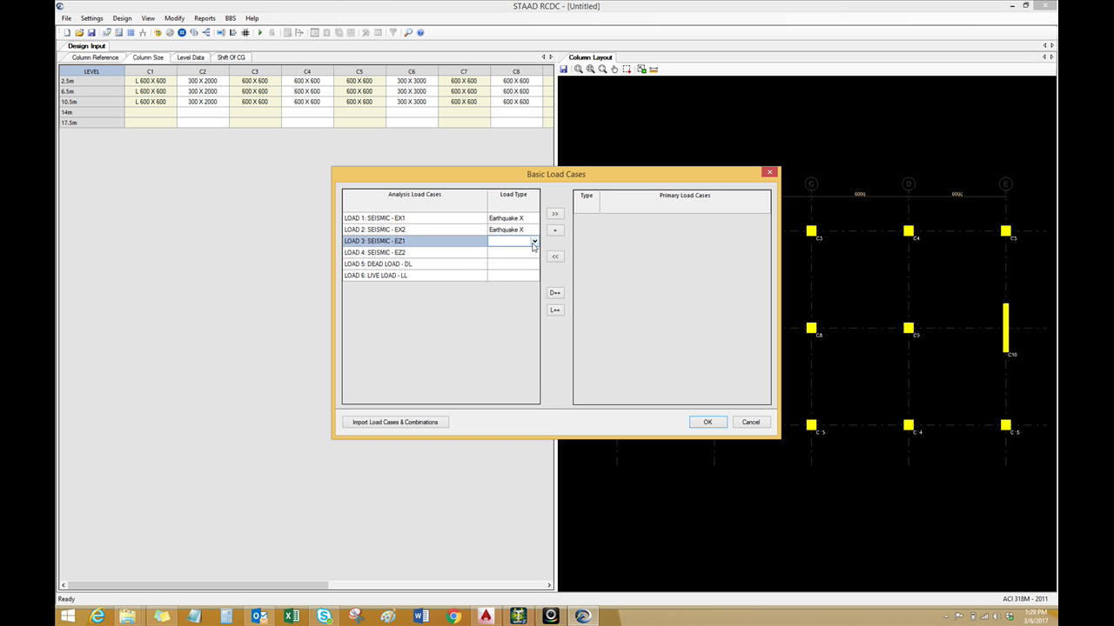
{"action": "left_click", "coordinate": [534, 243]}
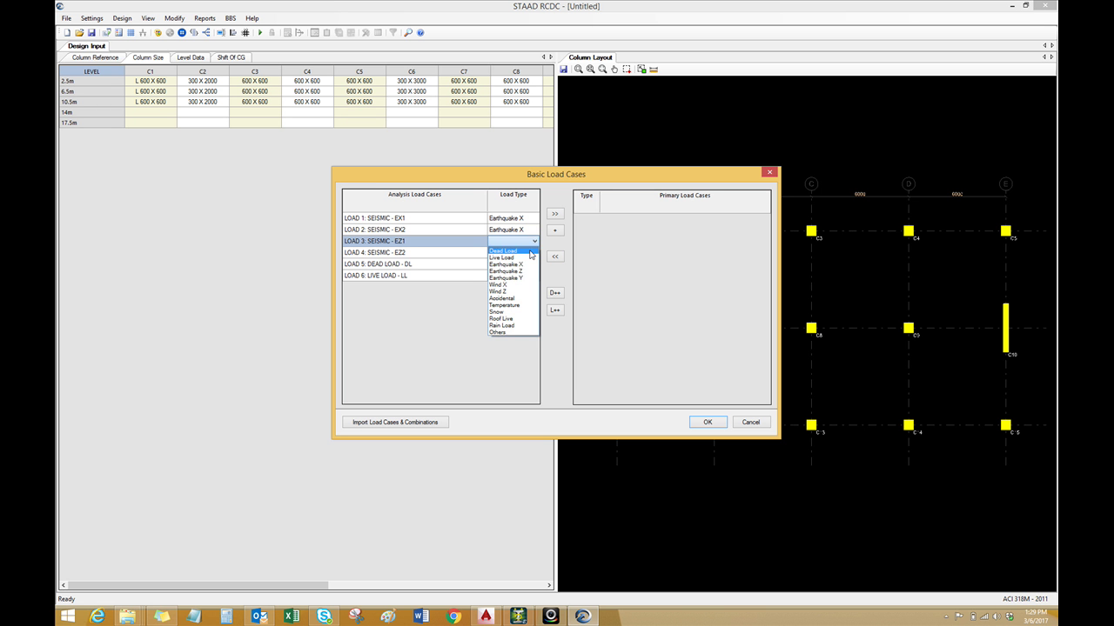
{"action": "left_click", "coordinate": [522, 271]}
{"action": "left_click", "coordinate": [532, 253]}
{"action": "left_click", "coordinate": [534, 254]}
{"action": "left_click", "coordinate": [522, 283]}
Assign the Dead Load type to LOAD 5: DEAD LOAD - DL and the Live Load type to LOAD 6: LIVE LOAD - LL
{"action": "left_click", "coordinate": [532, 264]}
{"action": "left_click", "coordinate": [534, 264]}
{"action": "left_click", "coordinate": [526, 274]}
{"action": "left_click", "coordinate": [533, 275]}
{"action": "left_click", "coordinate": [535, 275]}
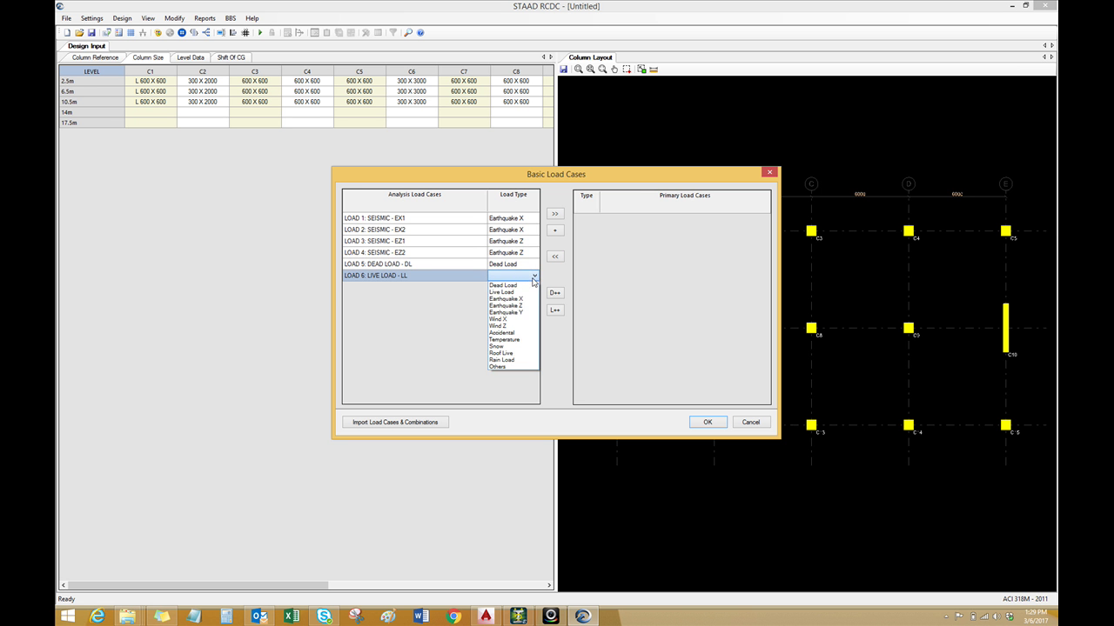
{"action": "left_click", "coordinate": [517, 292]}
Add all six analysis load cases to the primary load cases and accept the Basic Load Cases settings
{"action": "left_click_drag", "start_coordinate": [468, 219], "coordinate": [452, 277]}
{"action": "left_click", "coordinate": [554, 213]}
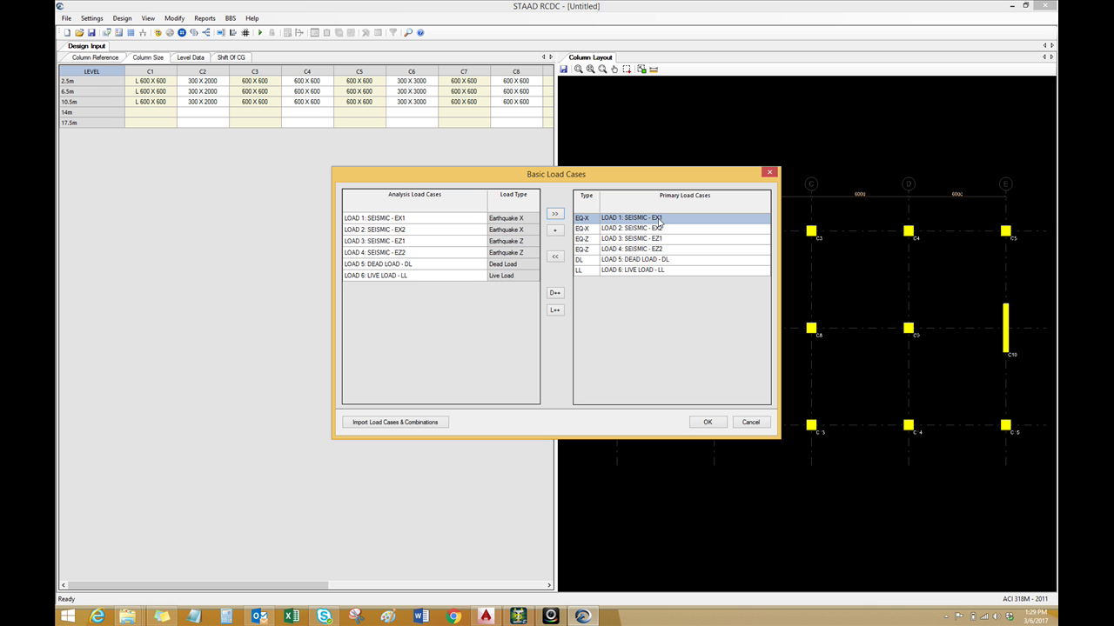
{"action": "left_click", "coordinate": [707, 422]}
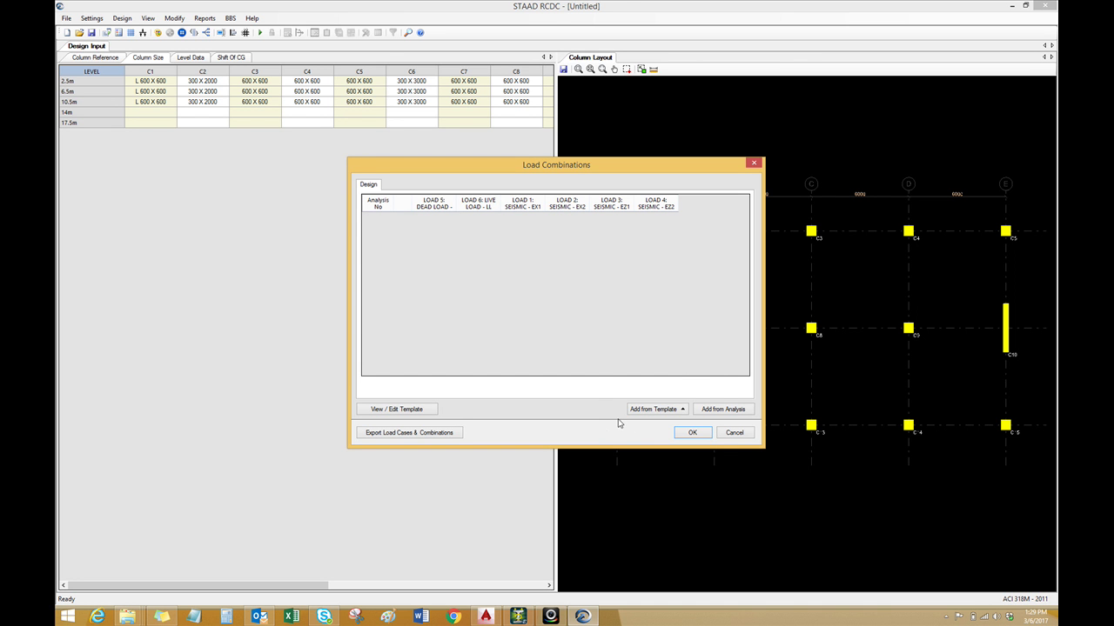
Add the load combinations from the template for regular structures, check the first few combinations' factors, and accept them
{"action": "left_click", "coordinate": [644, 410]}
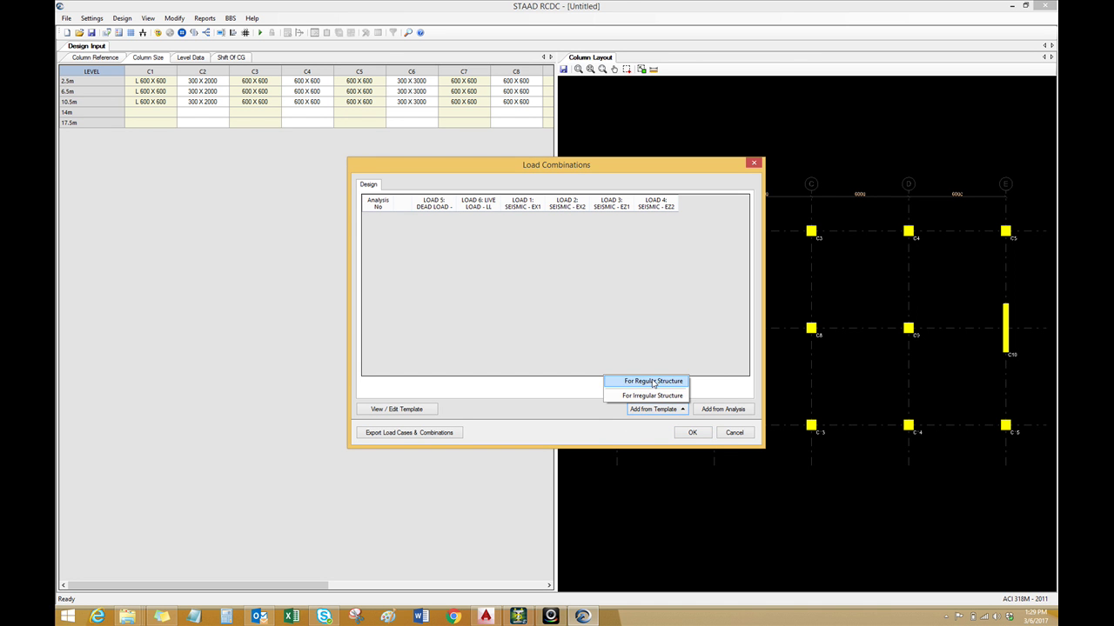
{"action": "left_click", "coordinate": [653, 382]}
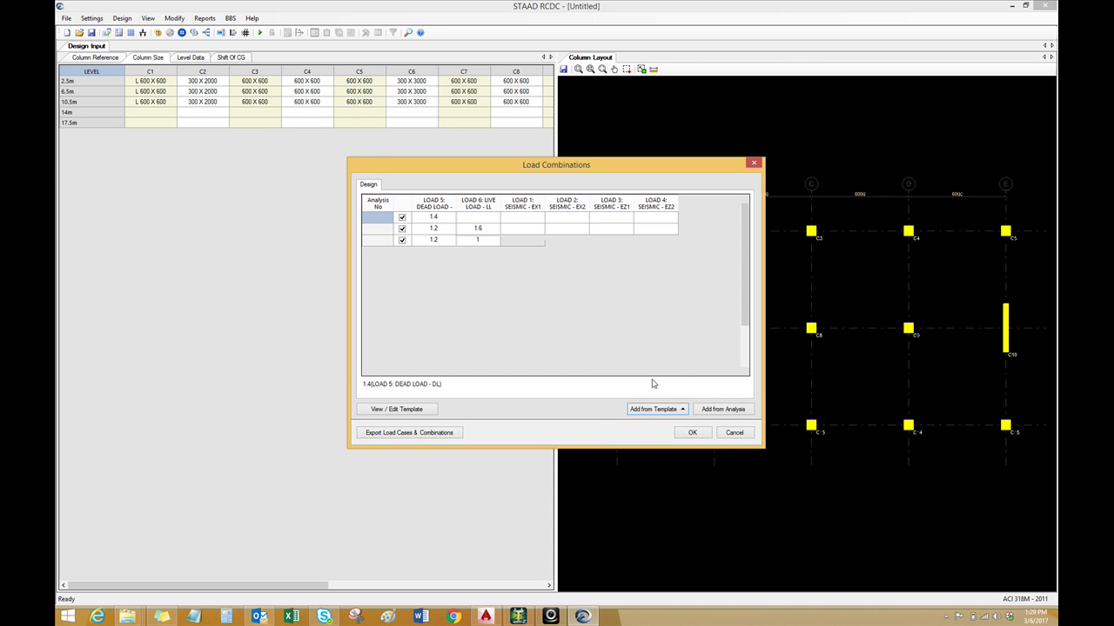
{"action": "left_click", "coordinate": [440, 218]}
{"action": "left_click", "coordinate": [439, 217]}
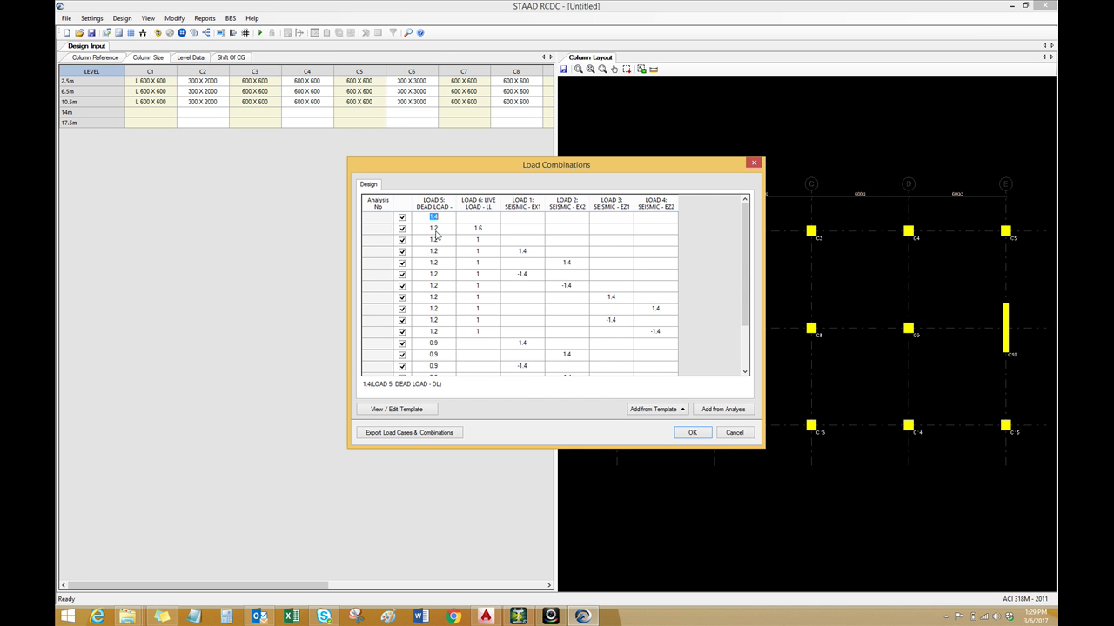
{"action": "left_click", "coordinate": [436, 231]}
{"action": "left_click", "coordinate": [437, 241]}
{"action": "left_click", "coordinate": [438, 252]}
{"action": "double_click", "coordinate": [439, 263]}
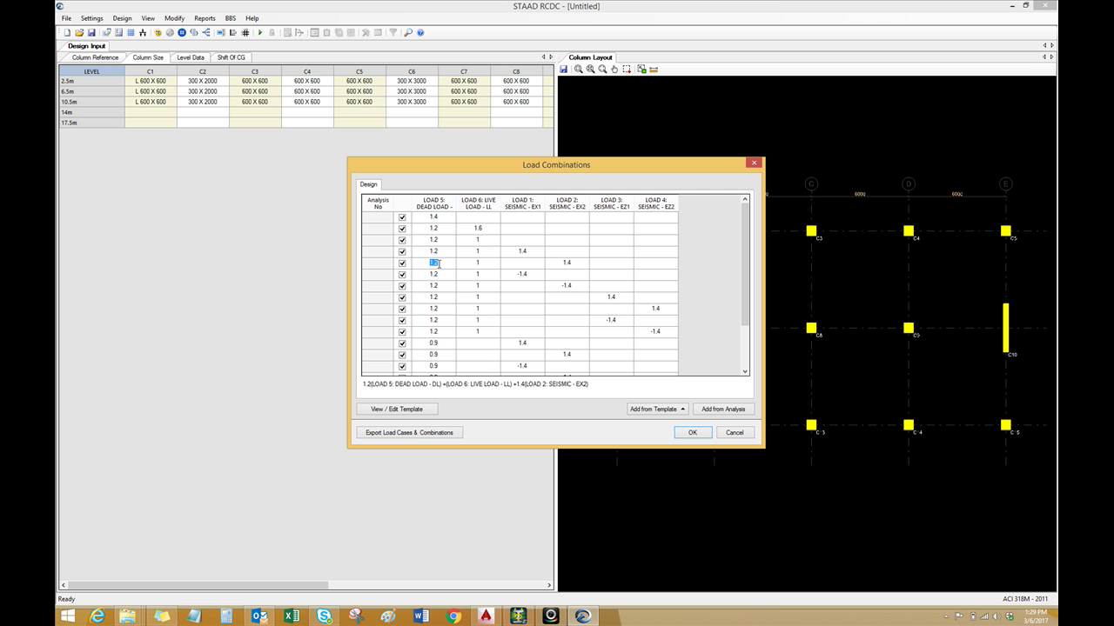
{"action": "left_click", "coordinate": [438, 231]}
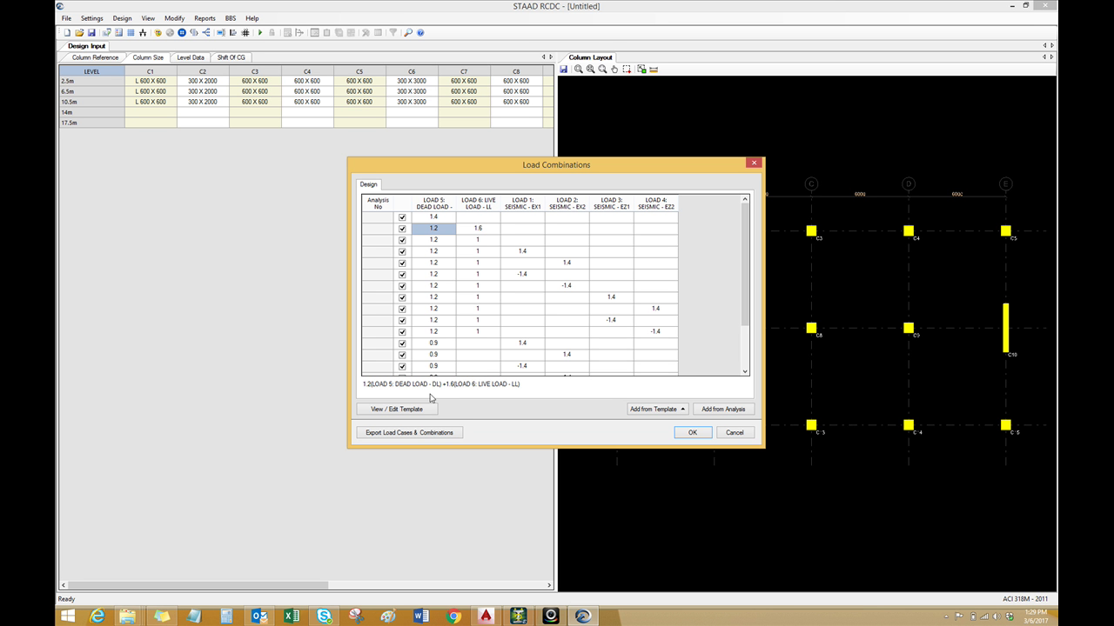
{"action": "left_click", "coordinate": [678, 433]}
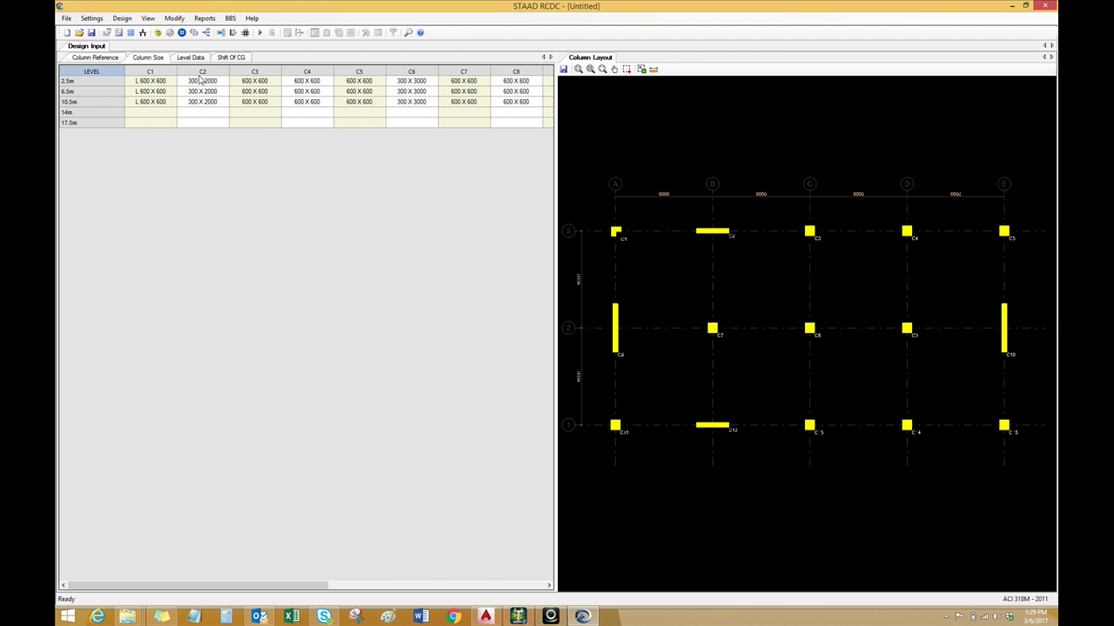
Review the column and shear wall options in the Design Settings and accept them
{"action": "left_click", "coordinate": [96, 21]}
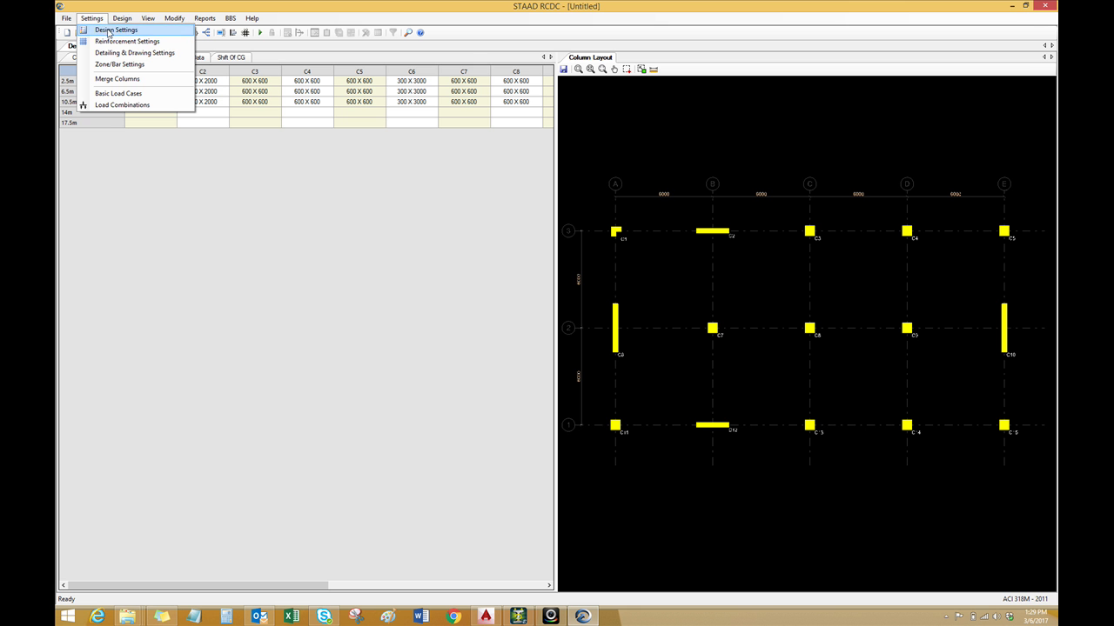
{"action": "left_click", "coordinate": [201, 150]}
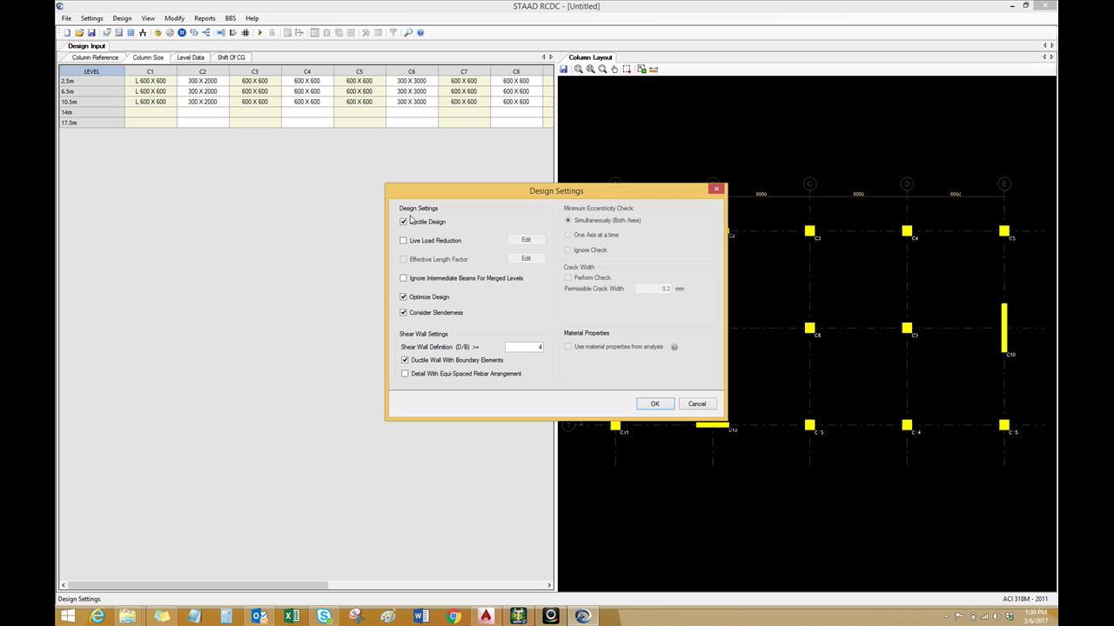
{"action": "left_click", "coordinate": [651, 403]}
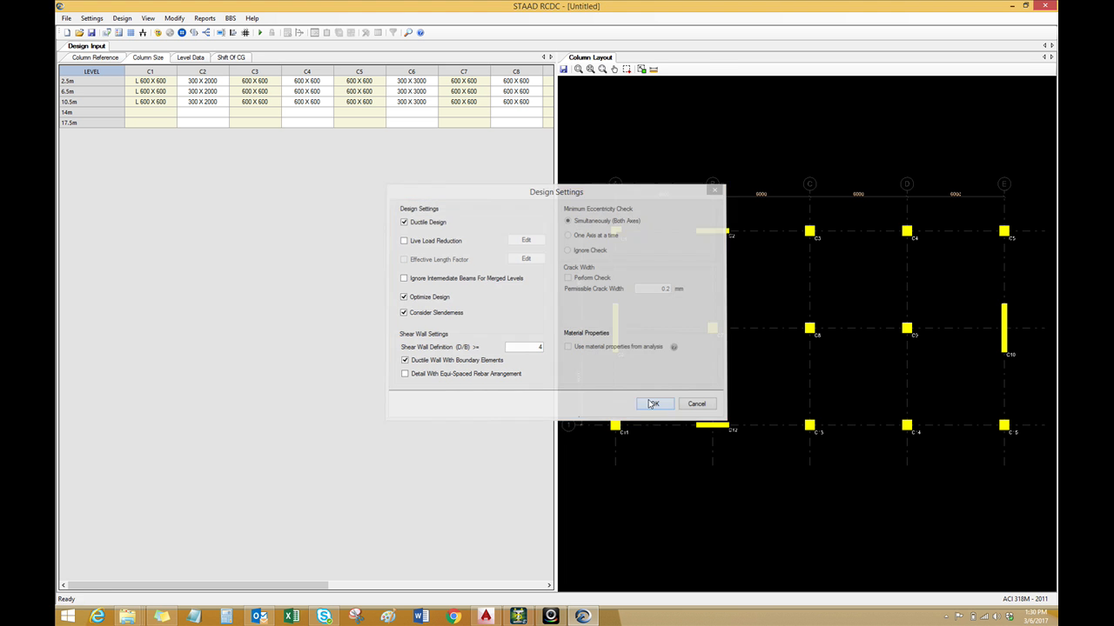
Set the minimum rebar size to 16 for both columns and shear walls in the Reinforcement Settings
{"action": "left_click", "coordinate": [91, 19]}
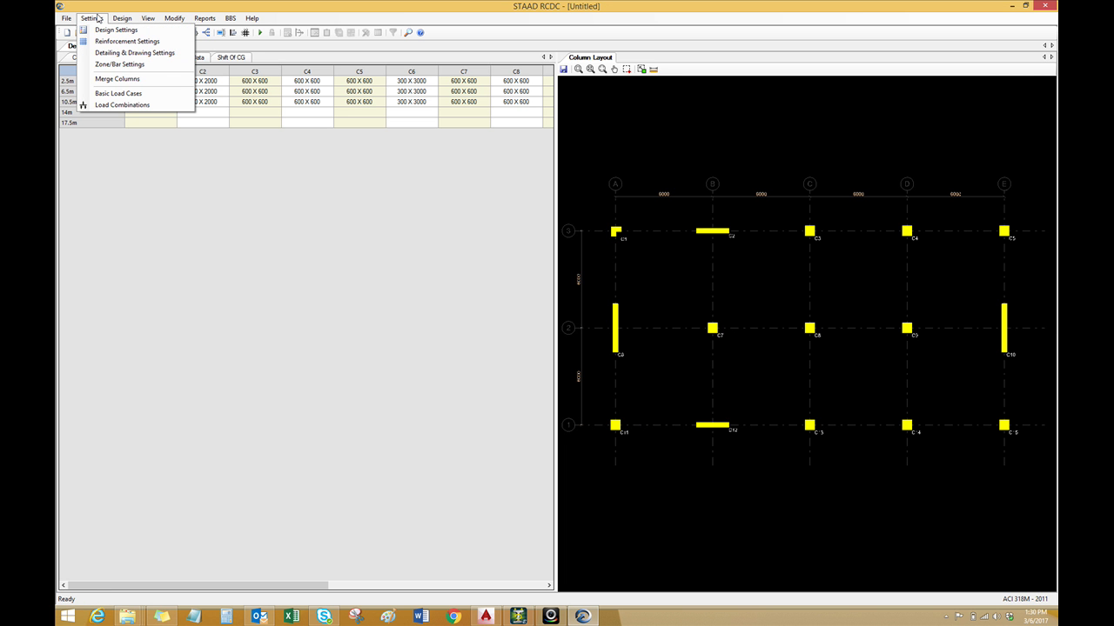
{"action": "left_click", "coordinate": [108, 42]}
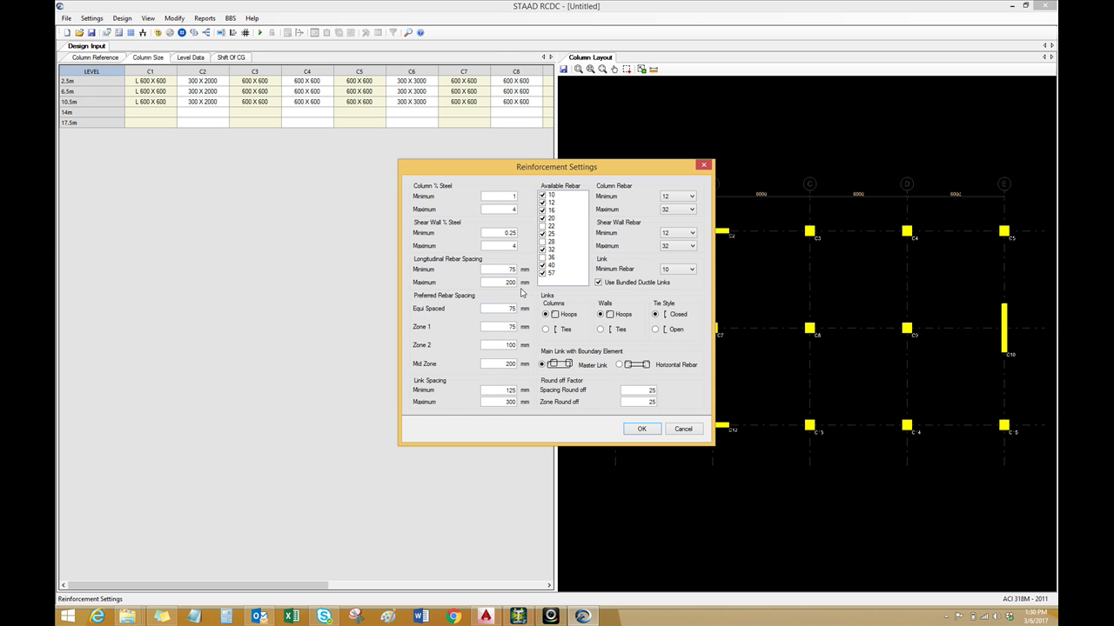
{"action": "left_click", "coordinate": [689, 198]}
{"action": "left_click", "coordinate": [682, 219]}
{"action": "left_click", "coordinate": [678, 211]}
{"action": "left_click", "coordinate": [679, 212]}
{"action": "left_click", "coordinate": [682, 235]}
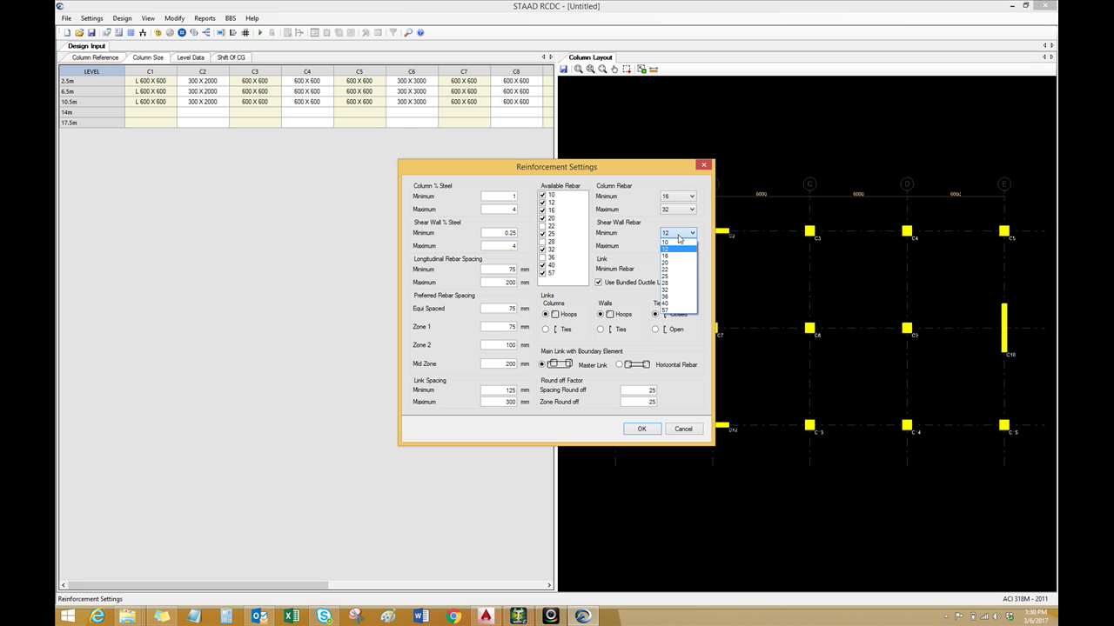
{"action": "left_click", "coordinate": [679, 255]}
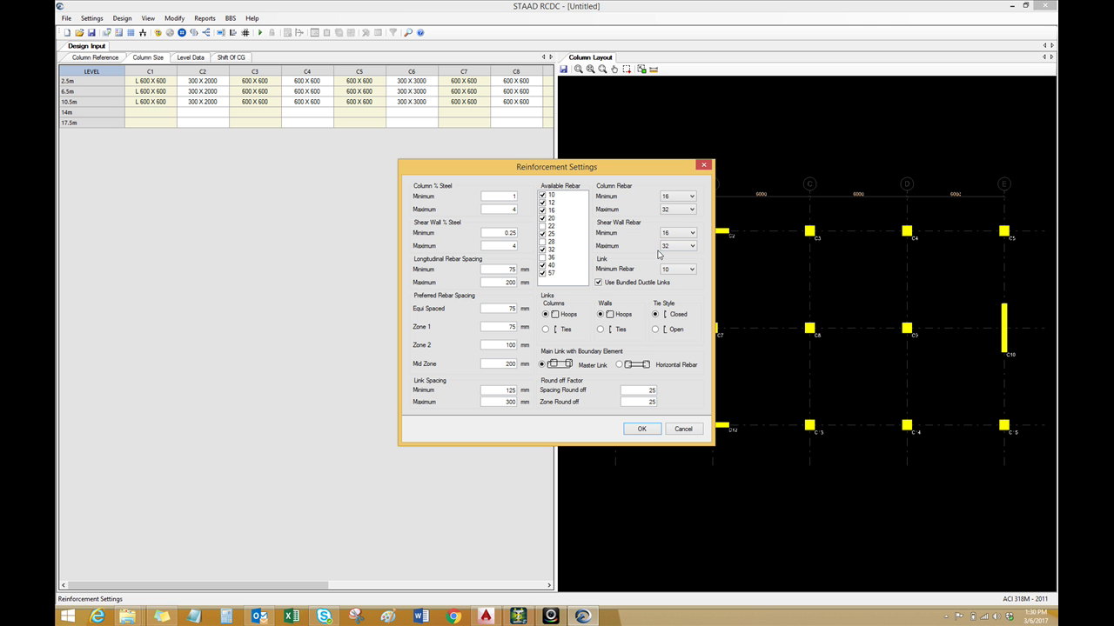
{"action": "left_click", "coordinate": [640, 428]}
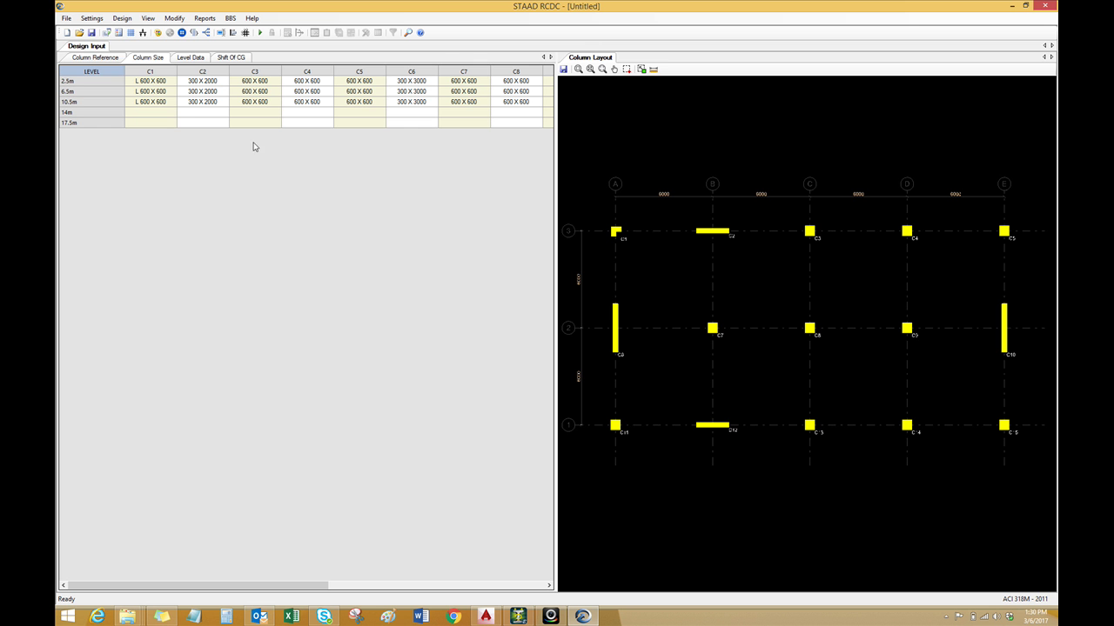
Review the Detailing & Drawing Settings, try the Same Location lap style, switch back to Staggered, and accept
{"action": "left_click", "coordinate": [92, 18]}
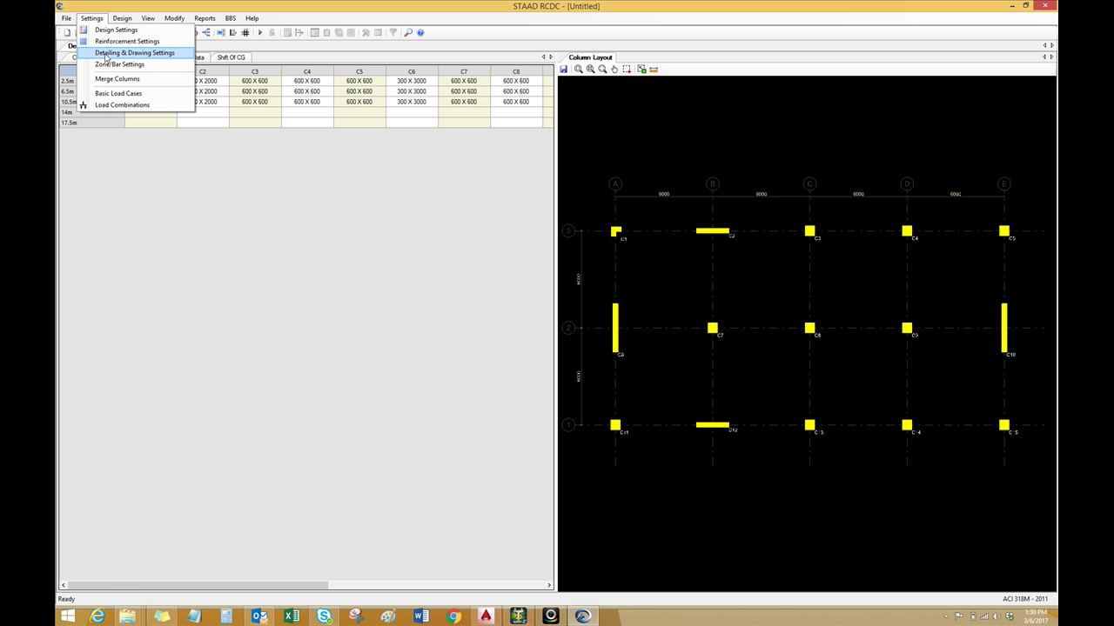
{"action": "left_click", "coordinate": [134, 52]}
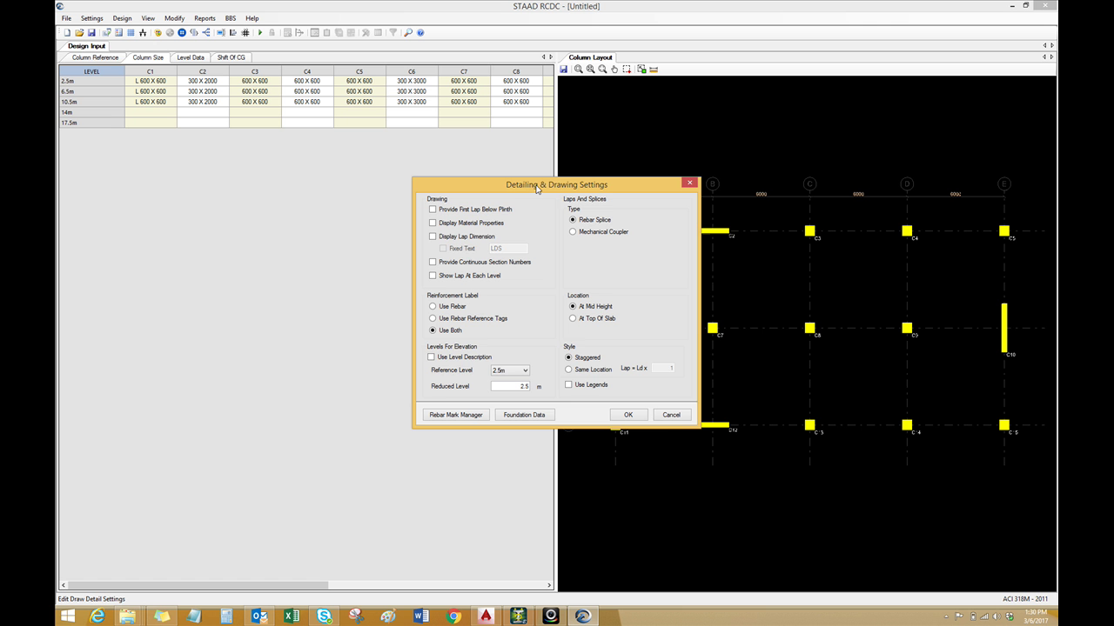
{"action": "left_click_drag", "start_coordinate": [537, 189], "coordinate": [529, 189]}
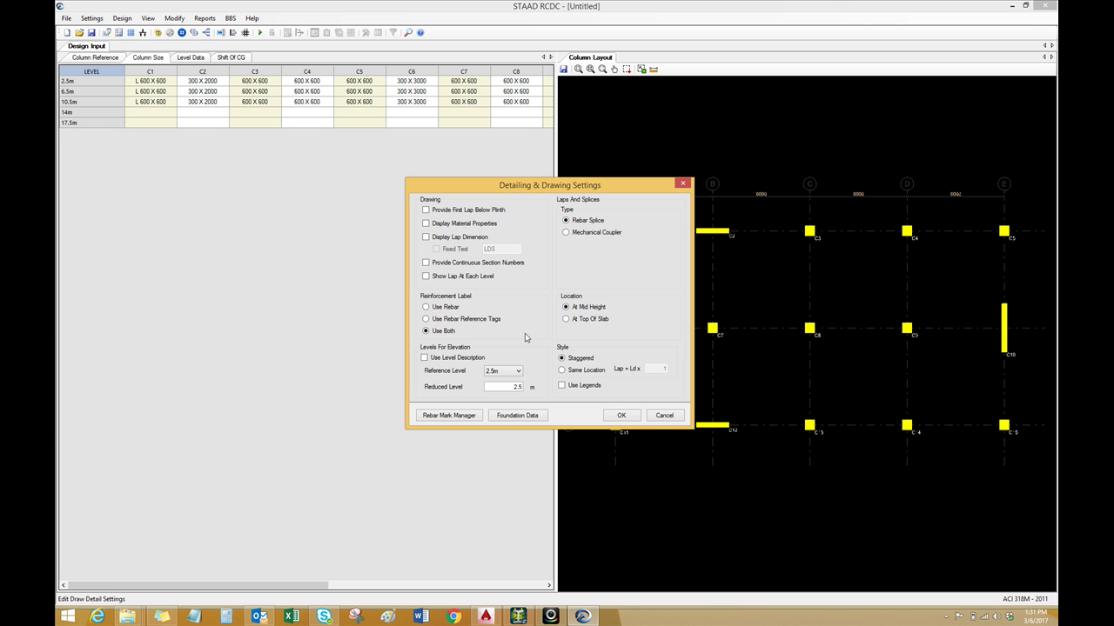
{"action": "left_click", "coordinate": [562, 371]}
{"action": "left_click", "coordinate": [656, 367]}
{"action": "left_click", "coordinate": [562, 359]}
{"action": "left_click", "coordinate": [616, 416]}
Run Auto Design for all columns and walls, and dismiss the incoming e-mail notification
{"action": "scroll", "coordinate": [615, 419], "scroll_direction": "down", "scroll_amount": 2}
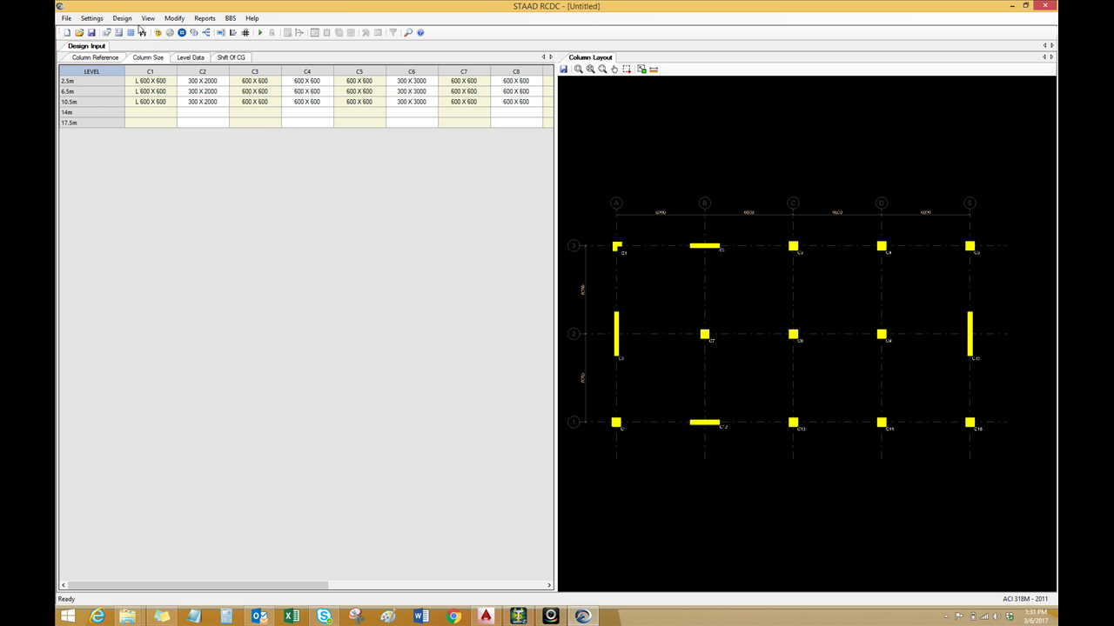
{"action": "left_click", "coordinate": [127, 20]}
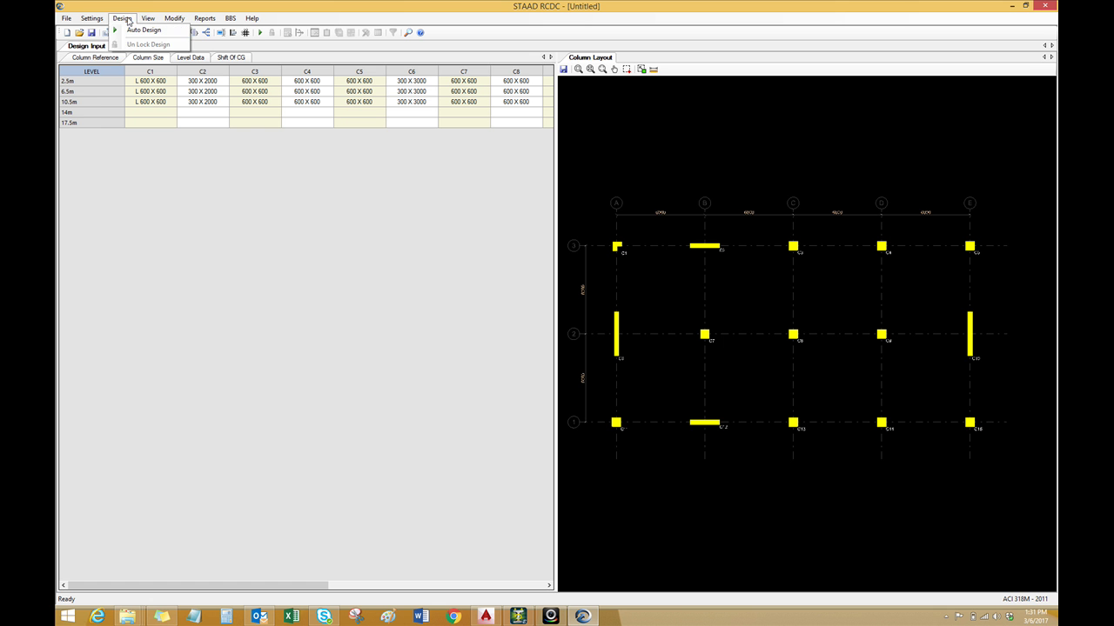
{"action": "left_click", "coordinate": [139, 30]}
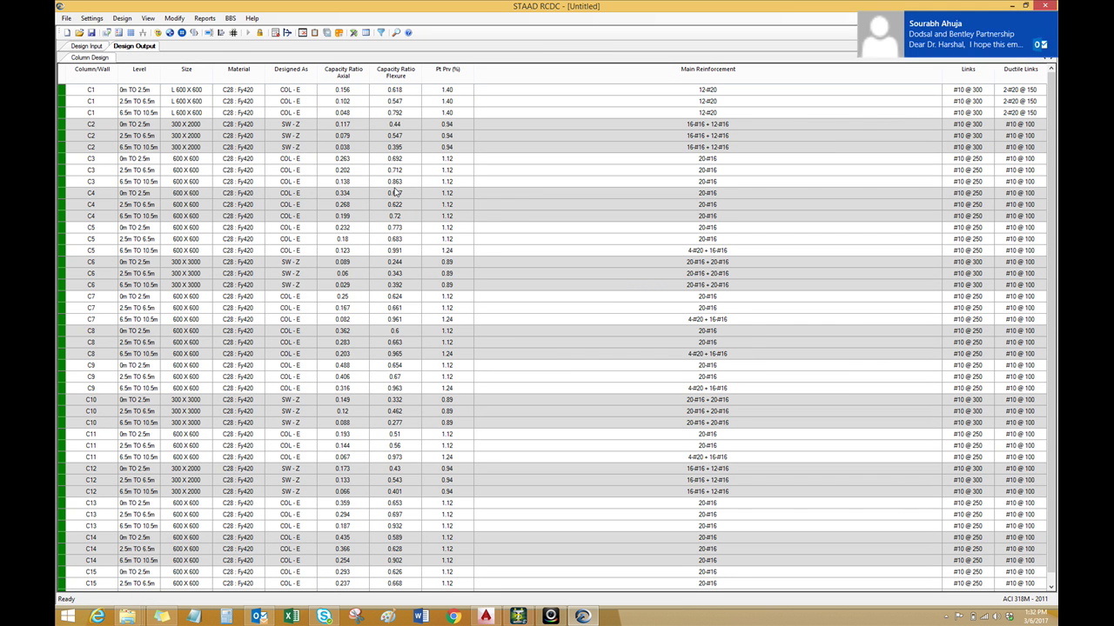
{"action": "left_click", "coordinate": [1049, 19]}
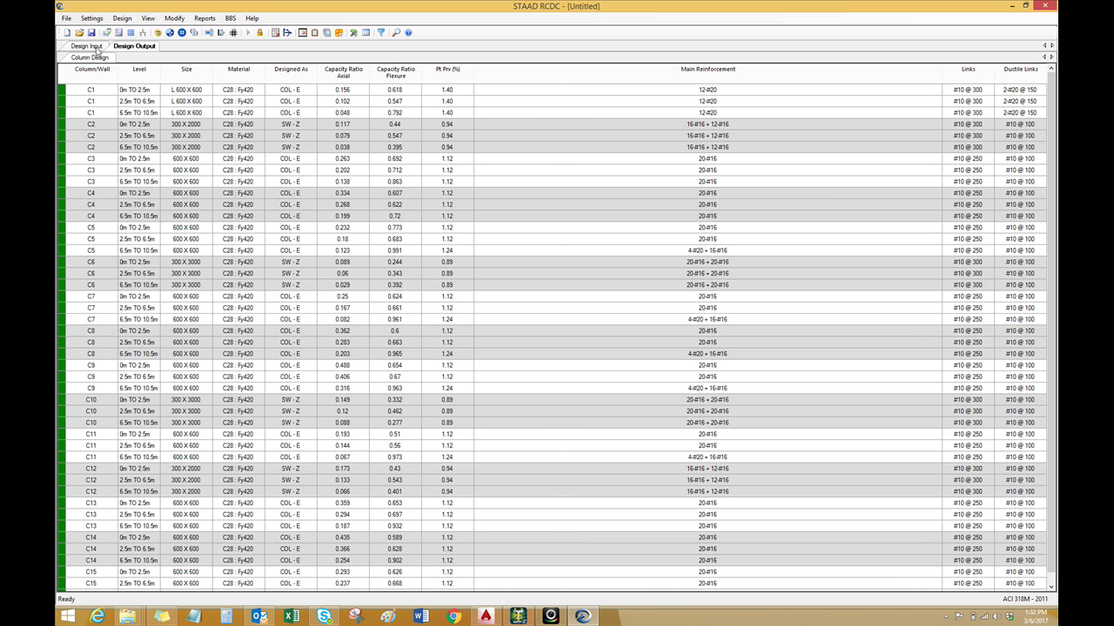
Return to the design input and save the project as COlumn Design in the Global Structure R2 folder
{"action": "left_click", "coordinate": [90, 47]}
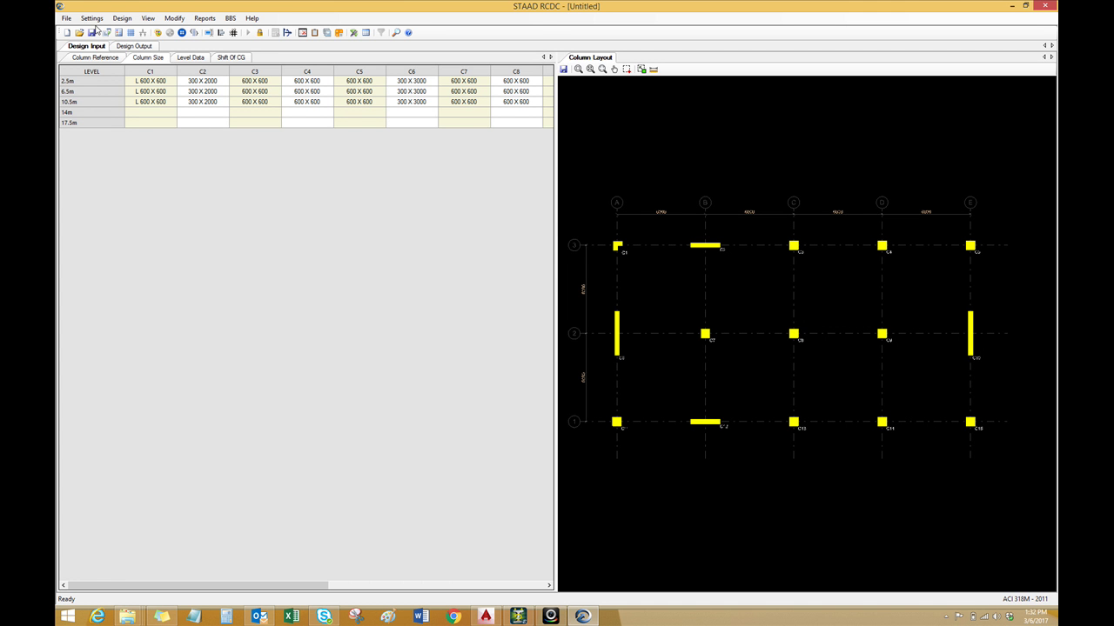
{"action": "left_click", "coordinate": [92, 32]}
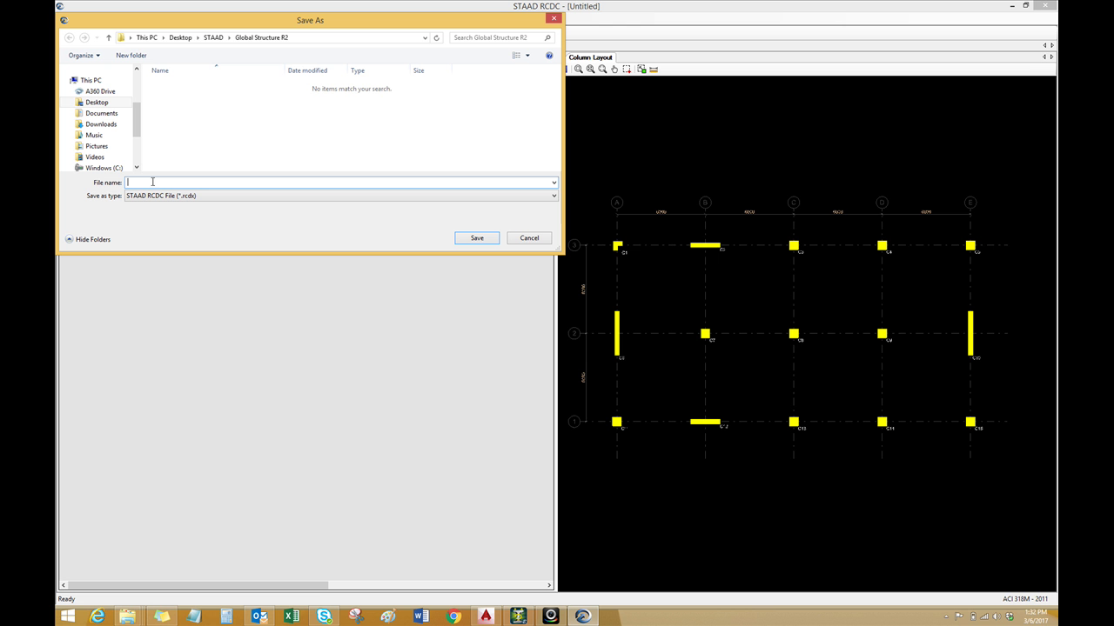
{"action": "type", "text": "COlumn Design"}
{"action": "left_click", "coordinate": [478, 240]}
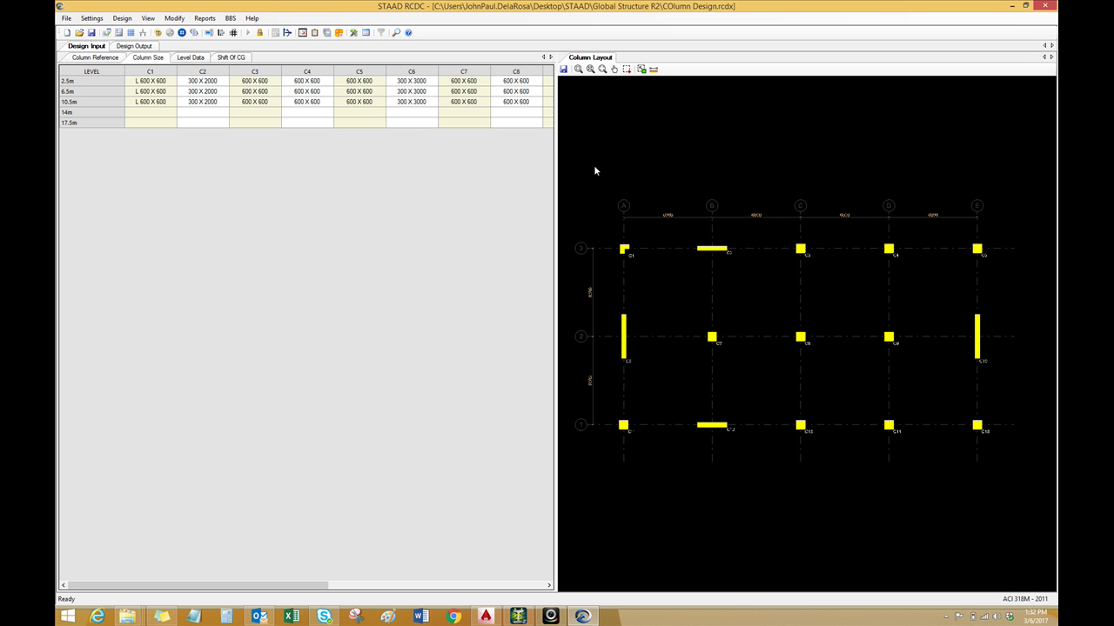
Export the column layout as a DXF file named "column and wall plan" in the STAAD drawings folder
{"action": "left_click", "coordinate": [564, 69]}
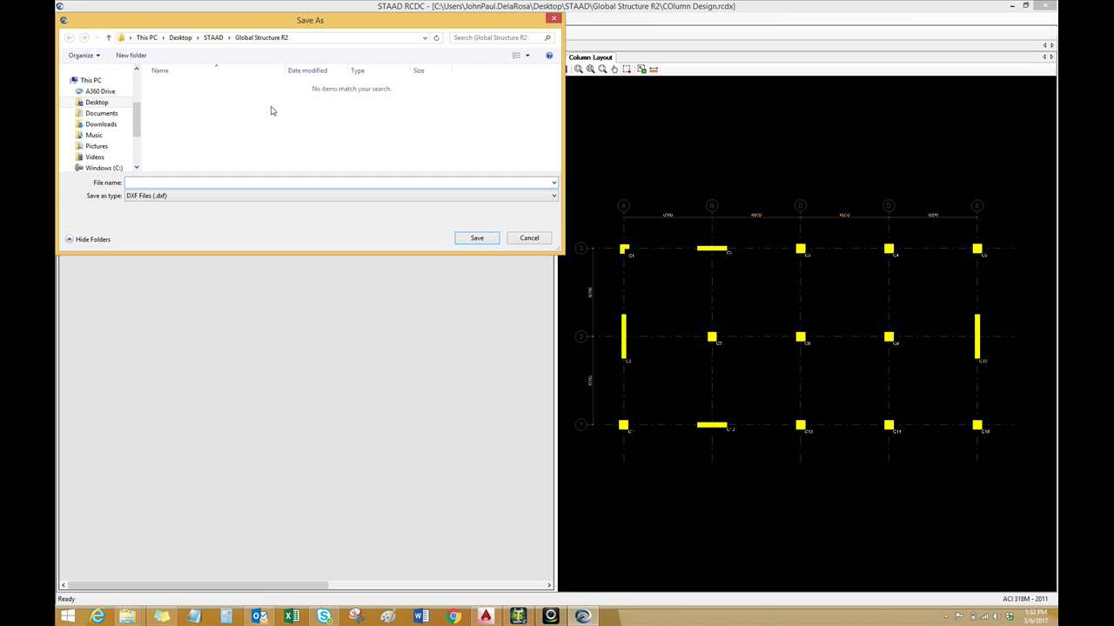
{"action": "left_click", "coordinate": [213, 38]}
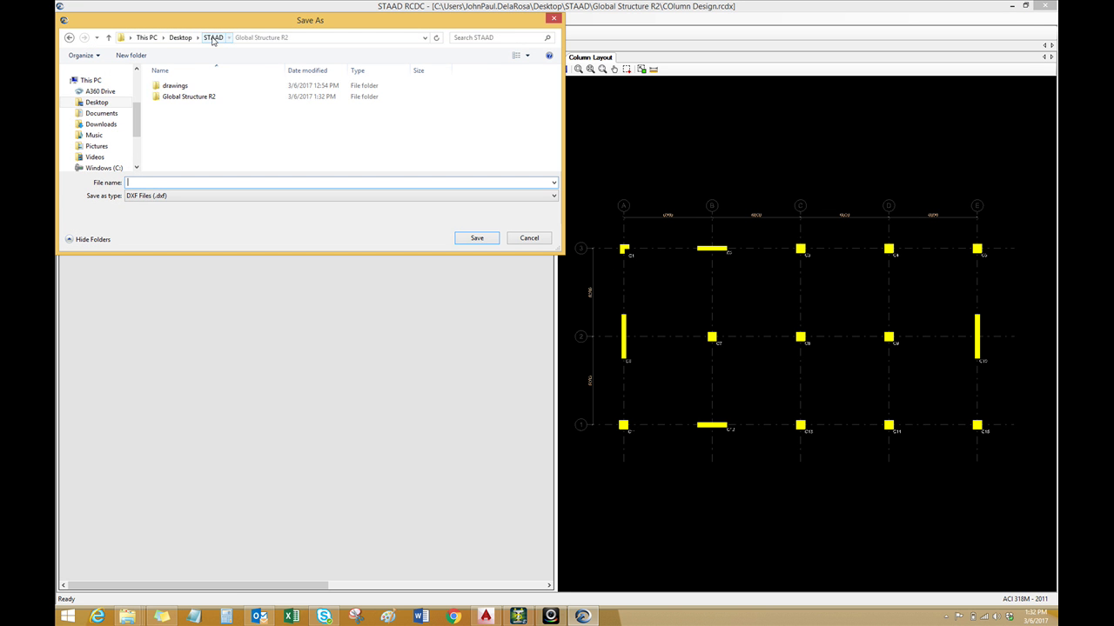
{"action": "double_click", "coordinate": [178, 91]}
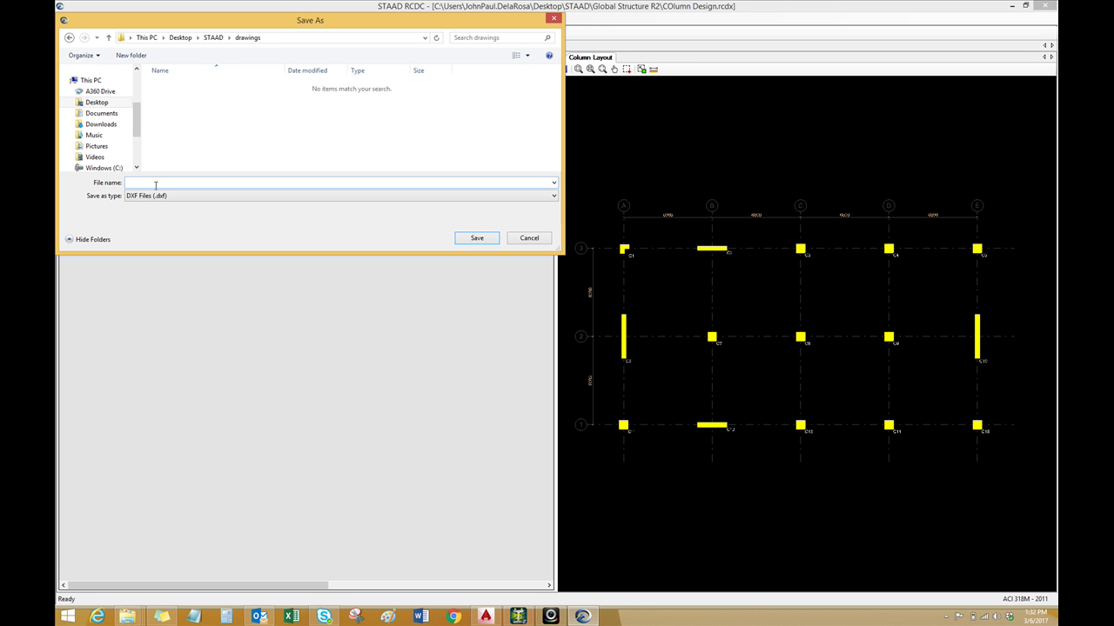
{"action": "left_click", "coordinate": [156, 182]}
{"action": "type", "text": "clo"}
{"action": "key", "text": "BackSpace"}
{"action": "type", "text": "lumn"}
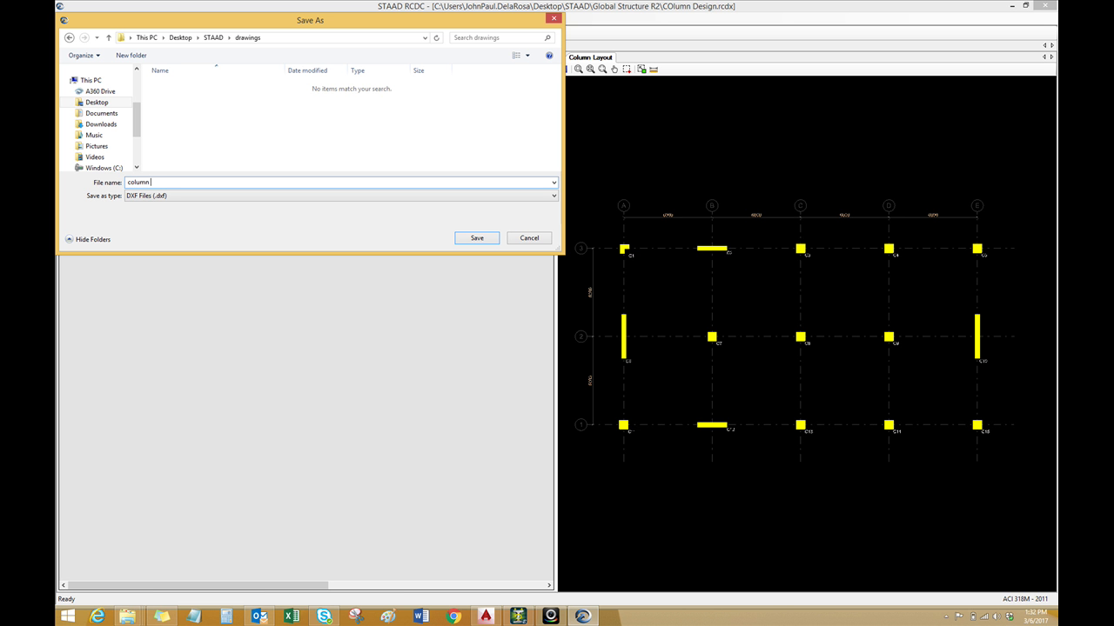
{"action": "type", "text": " and wall plan"}
{"action": "left_click", "coordinate": [465, 238]}
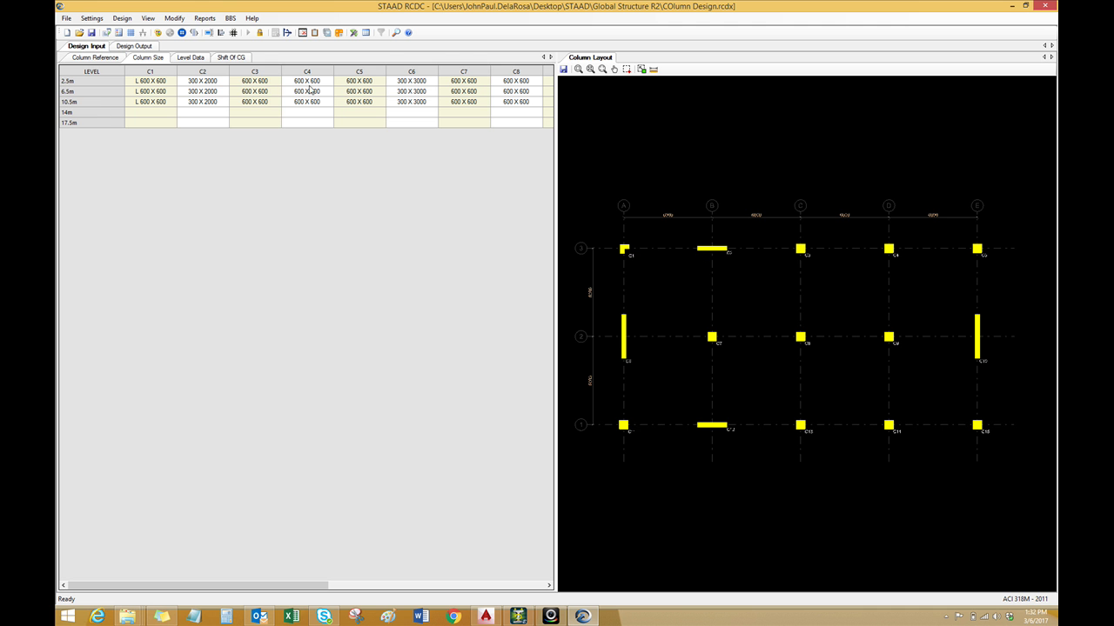
Generate the detailed drawing report for all columns, C1 to C15, from level 0m to 17.5m
{"action": "left_click", "coordinate": [205, 19]}
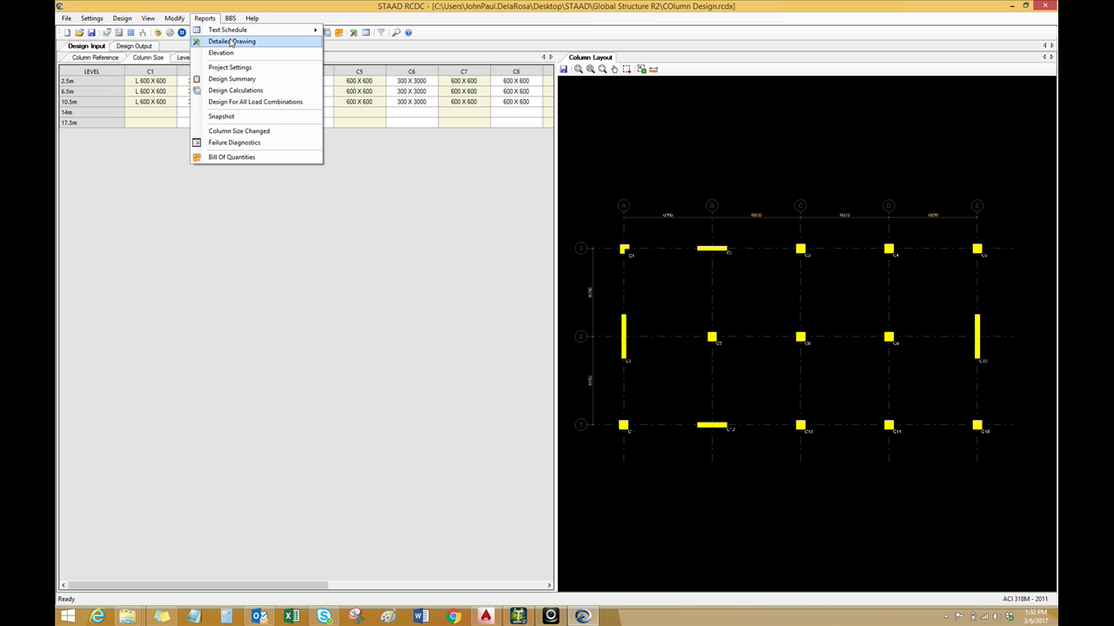
{"action": "left_click", "coordinate": [232, 41]}
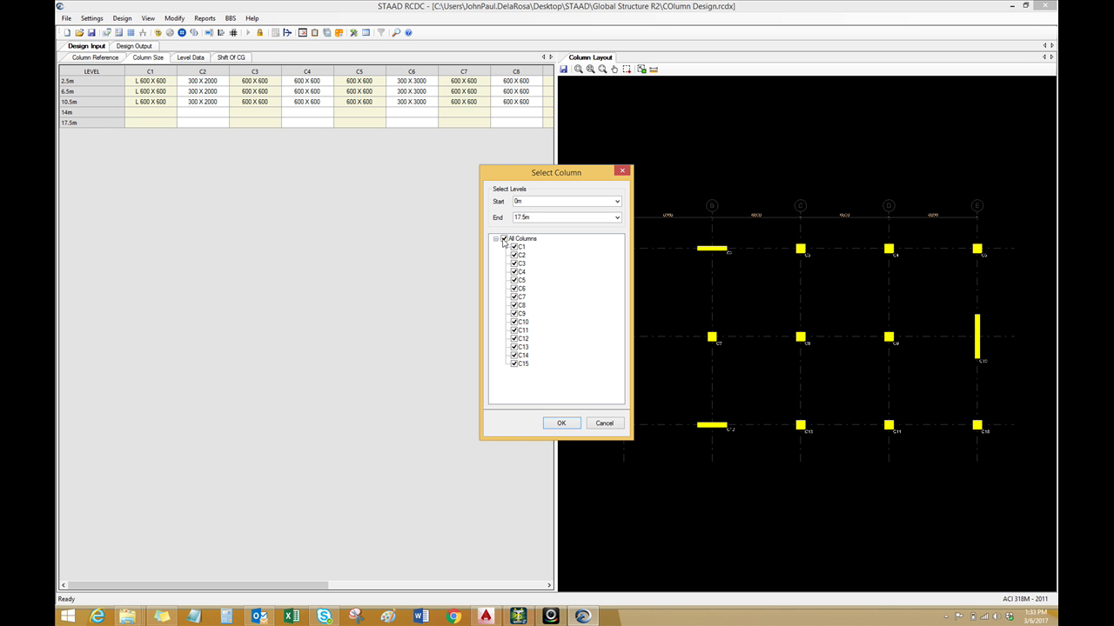
{"action": "left_click", "coordinate": [563, 424]}
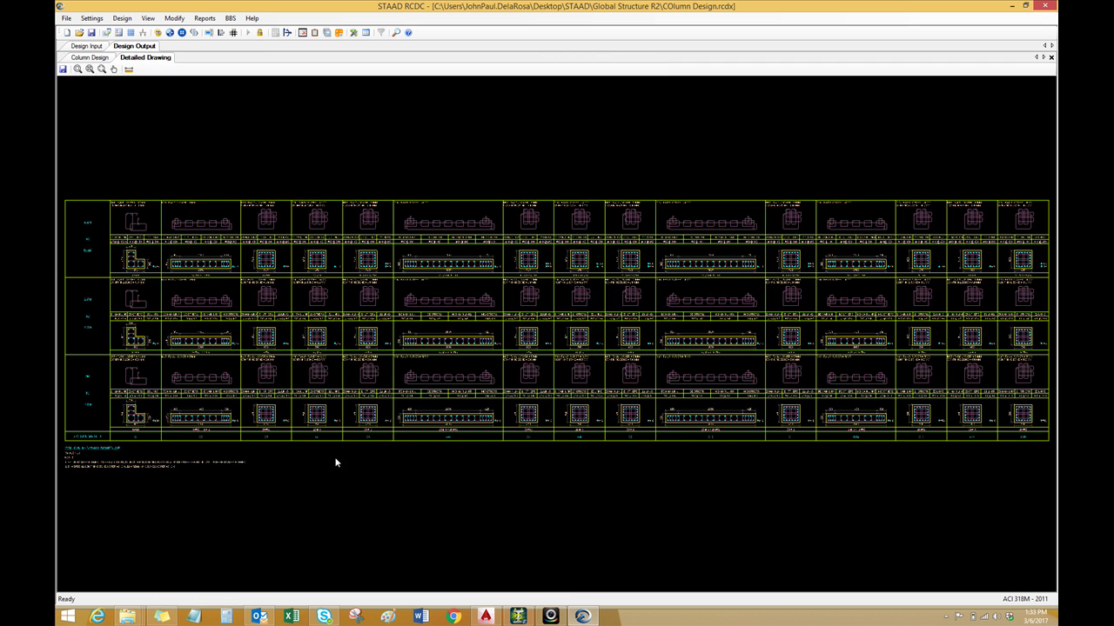
Examine the L-shaped column C1 in the schedule: its main bars, link shapes and zone link spacing across the levels
{"action": "middle_click_drag", "start_coordinate": [336, 459], "coordinate": [410, 461]}
{"action": "scroll", "coordinate": [188, 406], "scroll_direction": "up", "scroll_amount": 5}
{"action": "scroll", "coordinate": [187, 403], "scroll_direction": "up", "scroll_amount": 2}
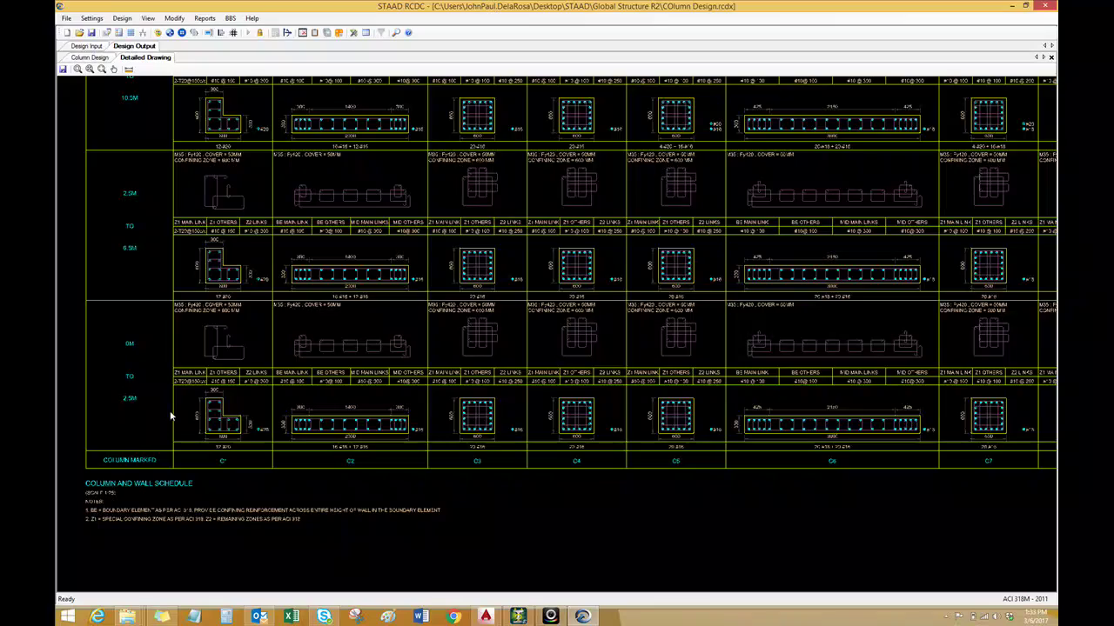
{"action": "scroll", "coordinate": [158, 443], "scroll_direction": "up", "scroll_amount": 4}
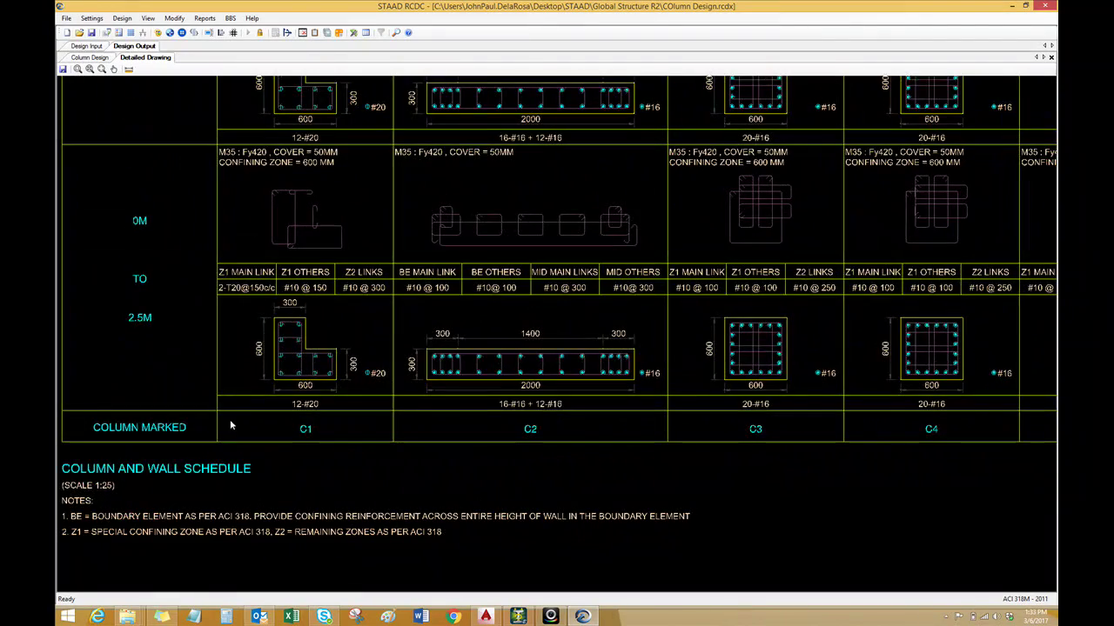
{"action": "middle_click_drag", "start_coordinate": [246, 362], "coordinate": [257, 408]}
{"action": "scroll", "coordinate": [287, 411], "scroll_direction": "up", "scroll_amount": 3}
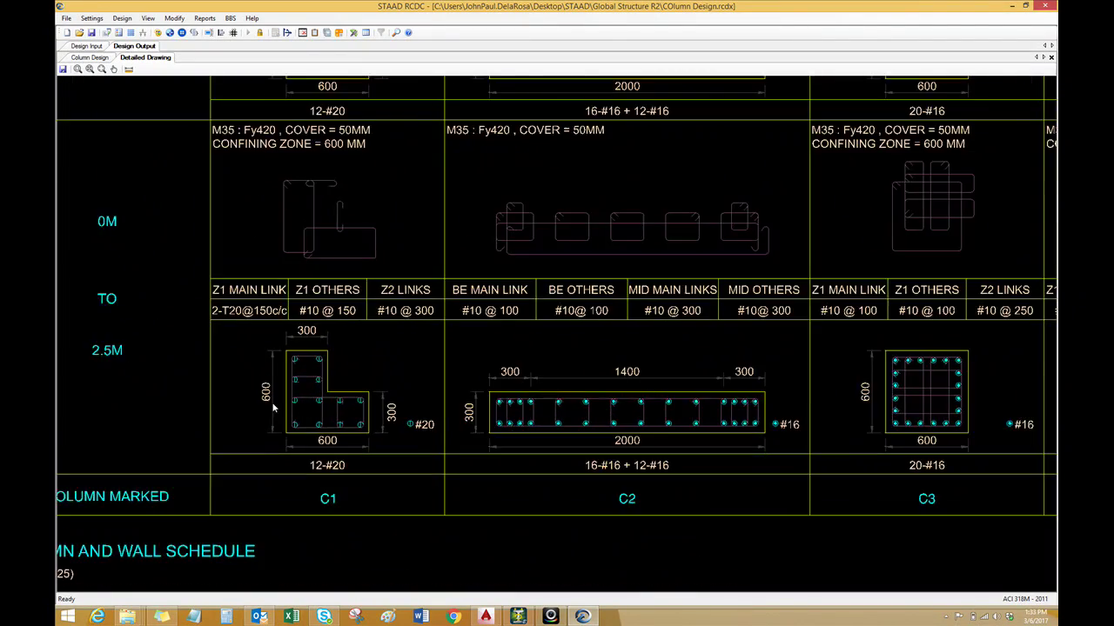
{"action": "scroll", "coordinate": [291, 401], "scroll_direction": "up", "scroll_amount": 2}
{"action": "scroll", "coordinate": [294, 400], "scroll_direction": "down", "scroll_amount": 1}
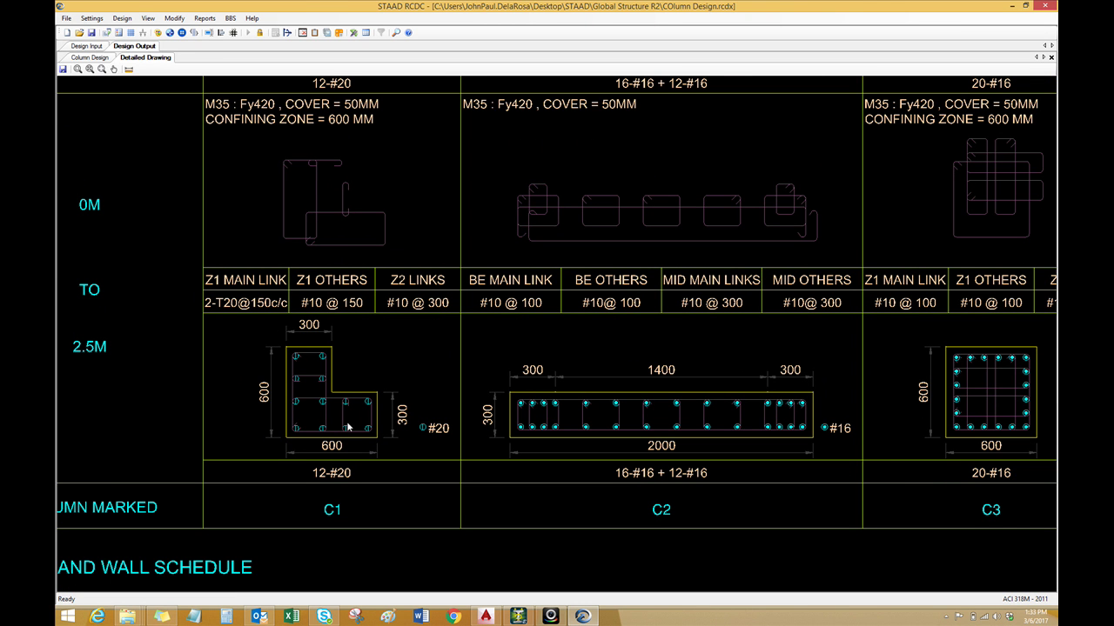
{"action": "scroll", "coordinate": [348, 444], "scroll_direction": "up", "scroll_amount": 2}
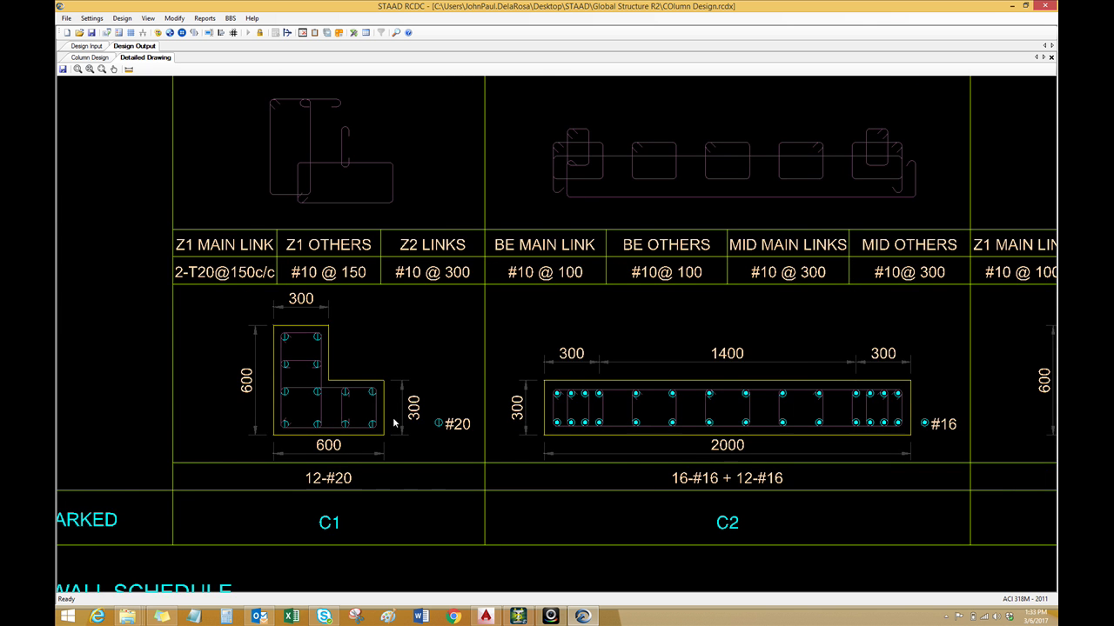
{"action": "scroll", "coordinate": [392, 275], "scroll_direction": "down", "scroll_amount": 1}
{"action": "scroll", "coordinate": [335, 203], "scroll_direction": "up", "scroll_amount": 1}
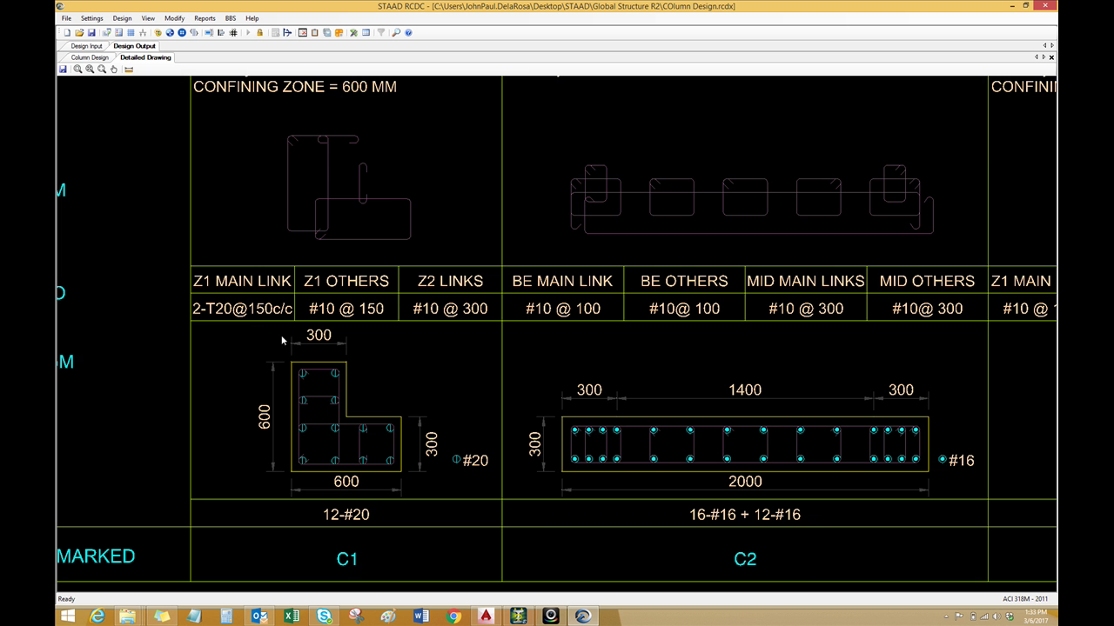
{"action": "scroll", "coordinate": [250, 318], "scroll_direction": "up", "scroll_amount": 1}
{"action": "scroll", "coordinate": [244, 318], "scroll_direction": "down", "scroll_amount": 2}
{"action": "scroll", "coordinate": [230, 319], "scroll_direction": "up", "scroll_amount": 1}
{"action": "scroll", "coordinate": [230, 318], "scroll_direction": "down", "scroll_amount": 1}
{"action": "scroll", "coordinate": [247, 488], "scroll_direction": "down", "scroll_amount": 2}
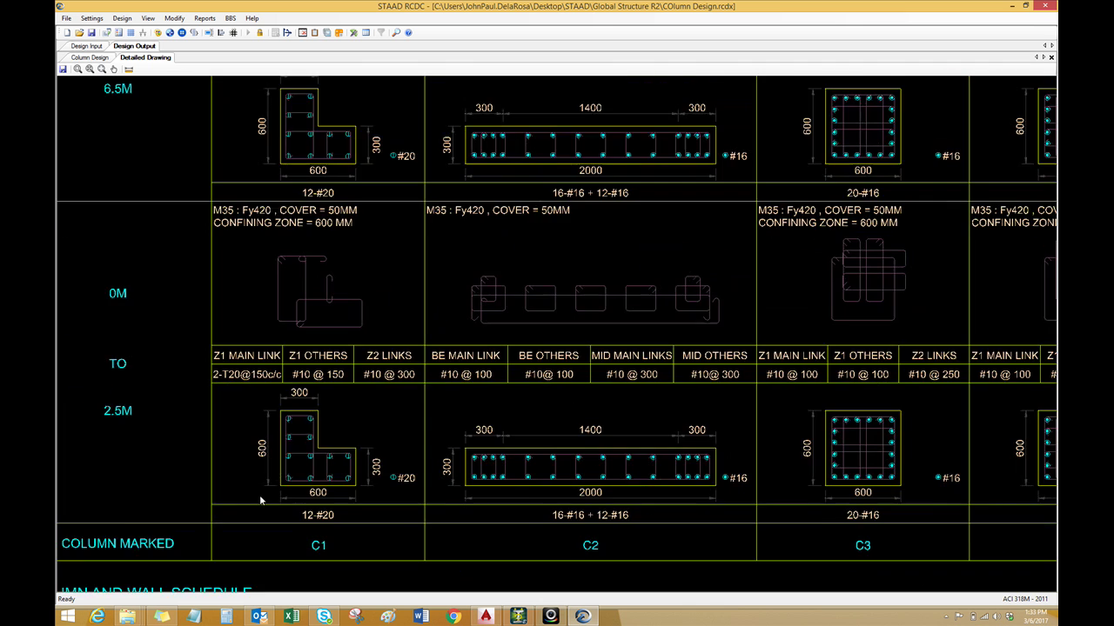
{"action": "scroll", "coordinate": [301, 454], "scroll_direction": "down", "scroll_amount": 2}
{"action": "scroll", "coordinate": [325, 335], "scroll_direction": "up", "scroll_amount": 1}
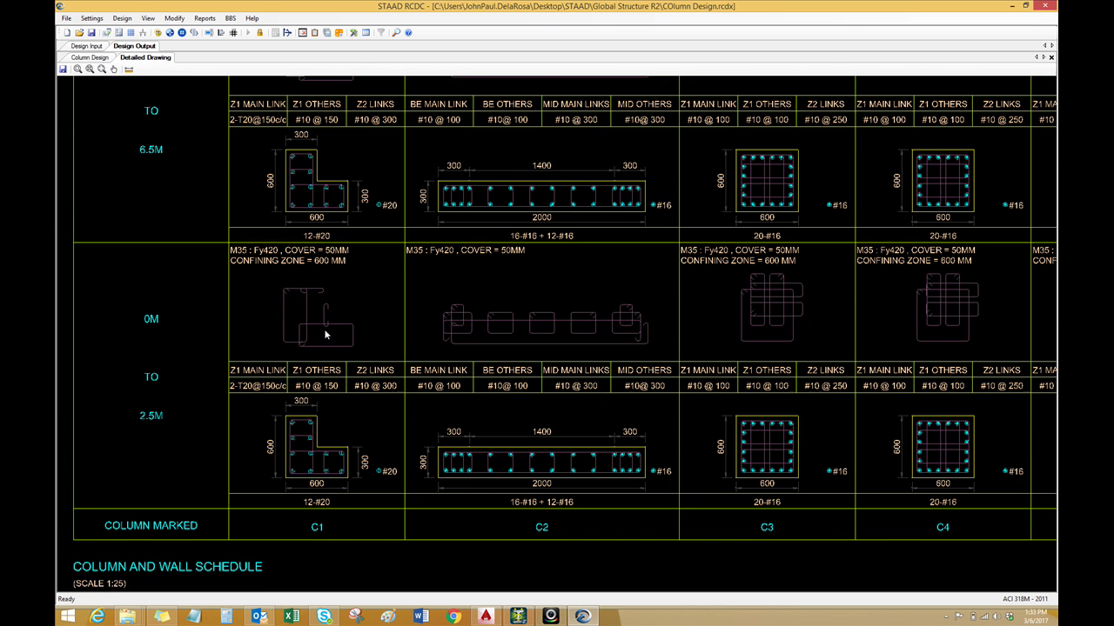
{"action": "mouse_move", "coordinate": [326, 335]}
{"action": "middle_mouse_down"}
{"action": "mouse_move", "coordinate": [315, 398]}
{"action": "mouse_move", "coordinate": [328, 507]}
{"action": "middle_mouse_up"}
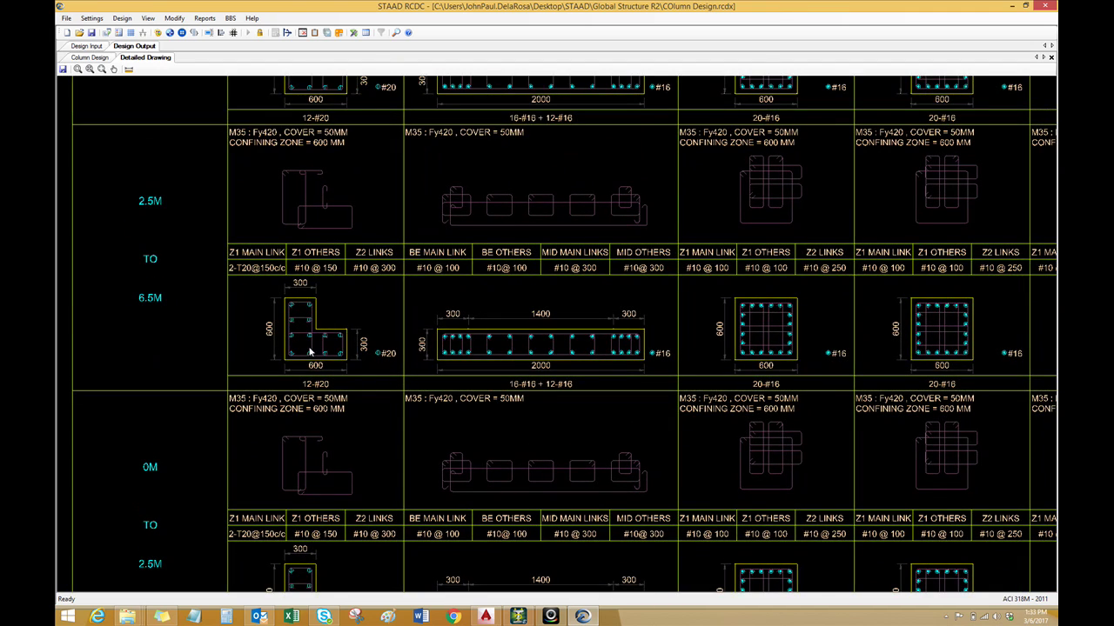
{"action": "scroll", "coordinate": [293, 348], "scroll_direction": "down", "scroll_amount": 1}
Examine wall C2 in the schedule: its boundary element bars, mid-zone bars and the link spacing of both zones
{"action": "mouse_move", "coordinate": [293, 360]}
{"action": "middle_mouse_down"}
{"action": "mouse_move", "coordinate": [343, 458]}
{"action": "mouse_move", "coordinate": [287, 407]}
{"action": "mouse_move", "coordinate": [280, 374]}
{"action": "middle_mouse_up"}
{"action": "scroll", "coordinate": [415, 494], "scroll_direction": "up", "scroll_amount": 2}
{"action": "mouse_move", "coordinate": [433, 485]}
{"action": "middle_mouse_down"}
{"action": "mouse_move", "coordinate": [402, 485]}
{"action": "mouse_move", "coordinate": [386, 467]}
{"action": "mouse_move", "coordinate": [411, 462]}
{"action": "middle_mouse_up"}
{"action": "scroll", "coordinate": [415, 469], "scroll_direction": "up", "scroll_amount": 1}
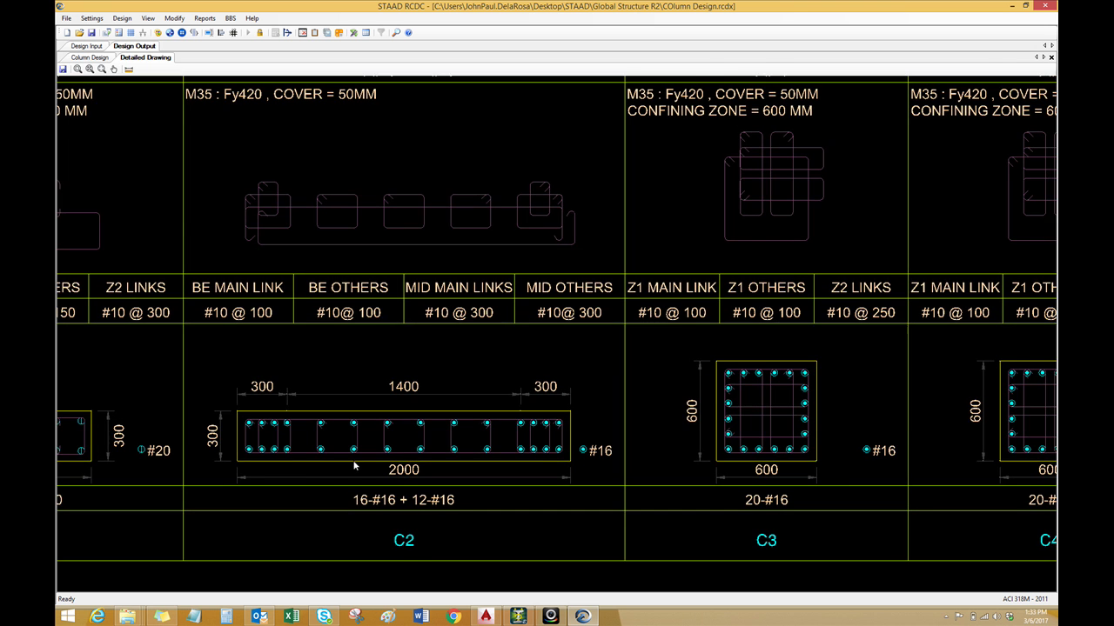
{"action": "scroll", "coordinate": [318, 465], "scroll_direction": "up", "scroll_amount": 1}
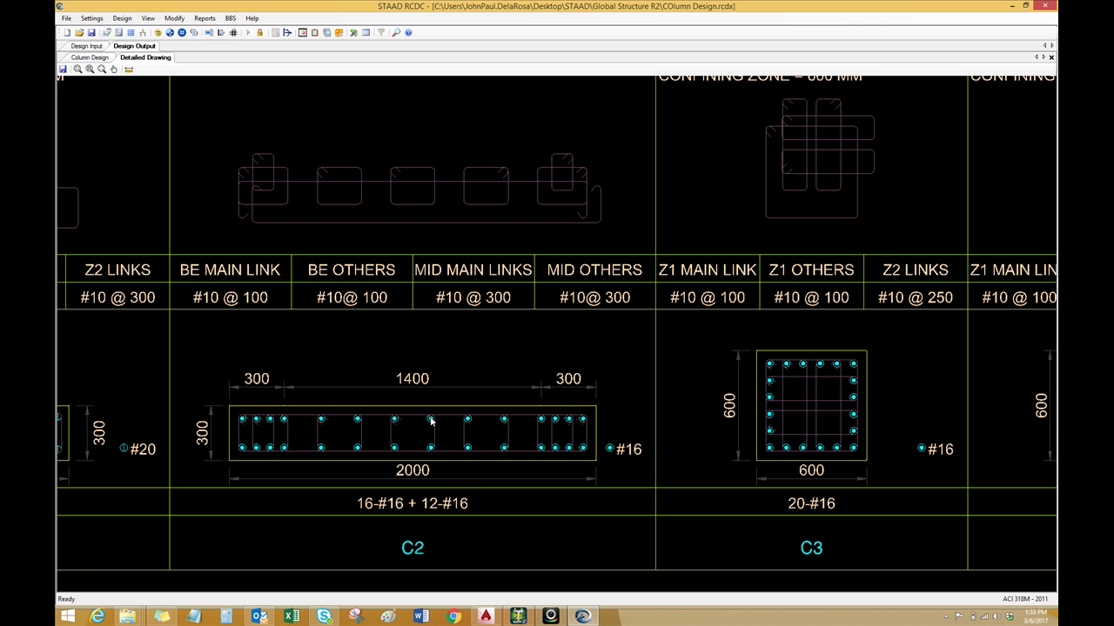
{"action": "middle_click_drag", "start_coordinate": [425, 428], "coordinate": [429, 416]}
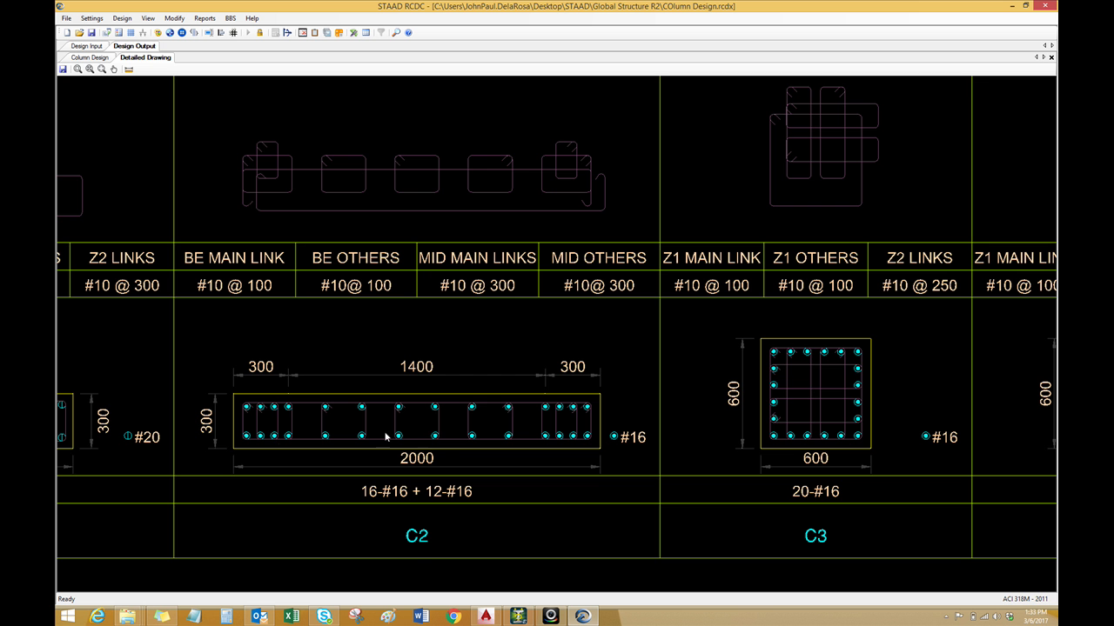
{"action": "scroll", "coordinate": [279, 415], "scroll_direction": "up", "scroll_amount": 1}
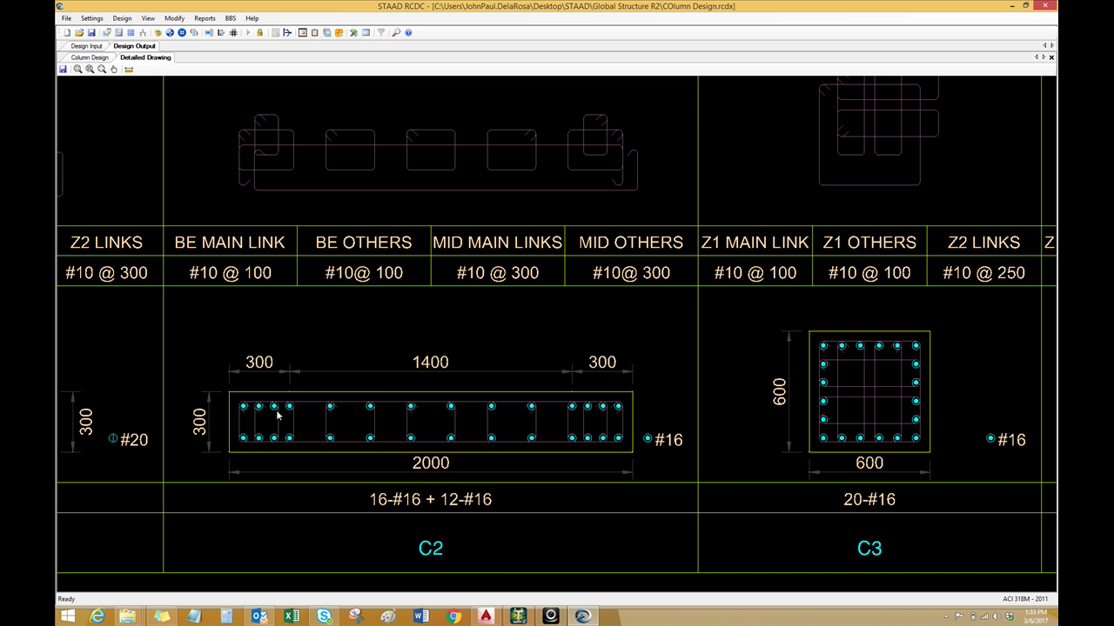
{"action": "scroll", "coordinate": [305, 426], "scroll_direction": "down", "scroll_amount": 1}
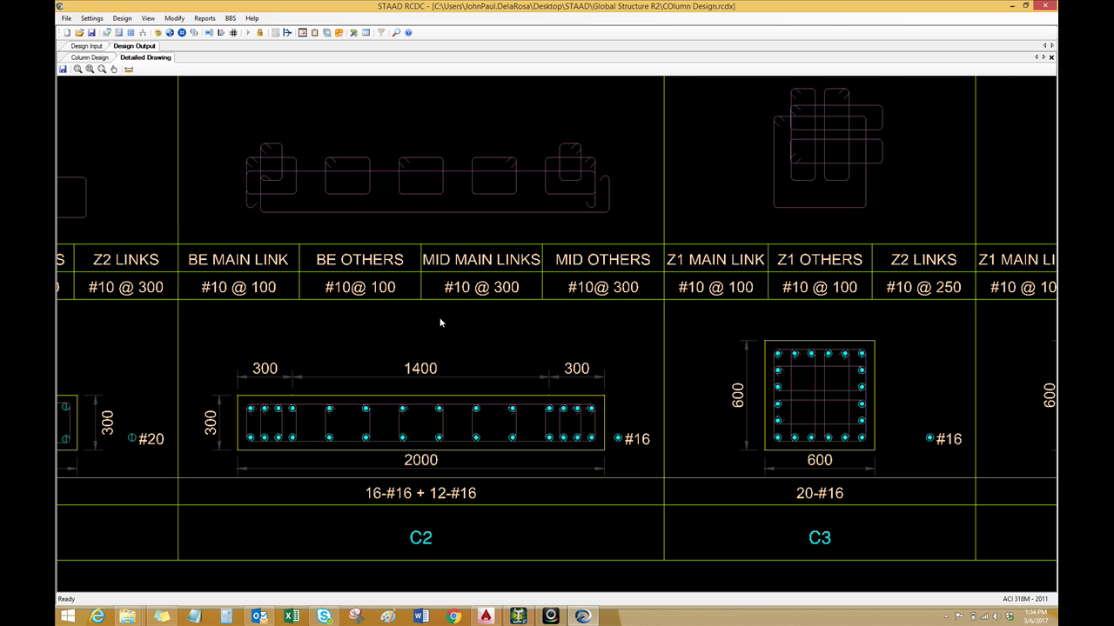
{"action": "scroll", "coordinate": [394, 226], "scroll_direction": "up", "scroll_amount": 1}
{"action": "scroll", "coordinate": [353, 269], "scroll_direction": "down", "scroll_amount": 1}
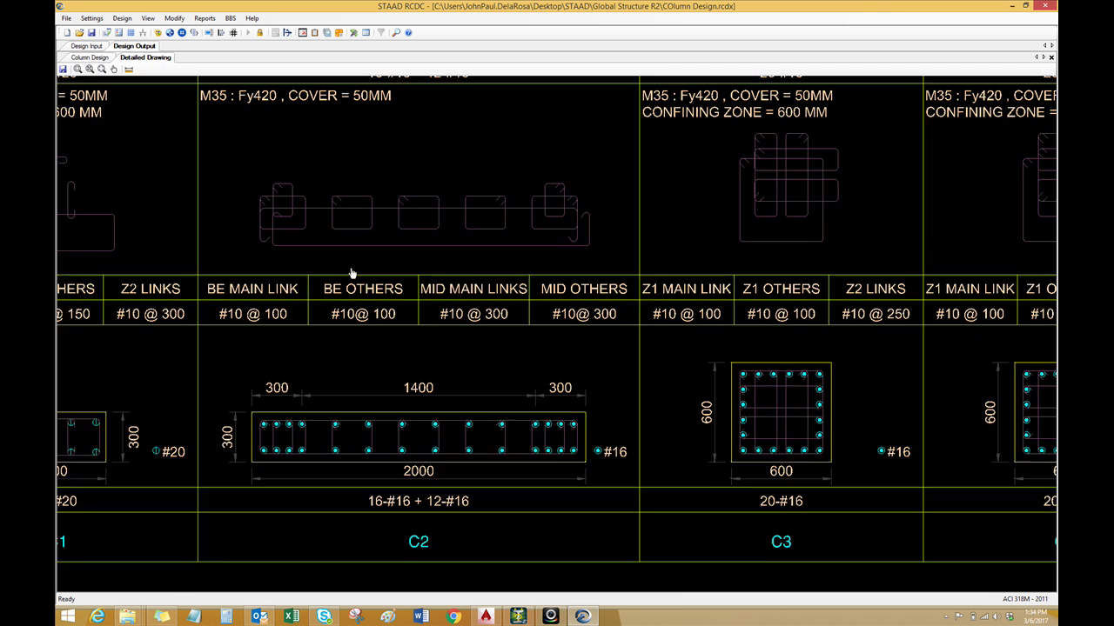
{"action": "scroll", "coordinate": [341, 283], "scroll_direction": "up", "scroll_amount": 3}
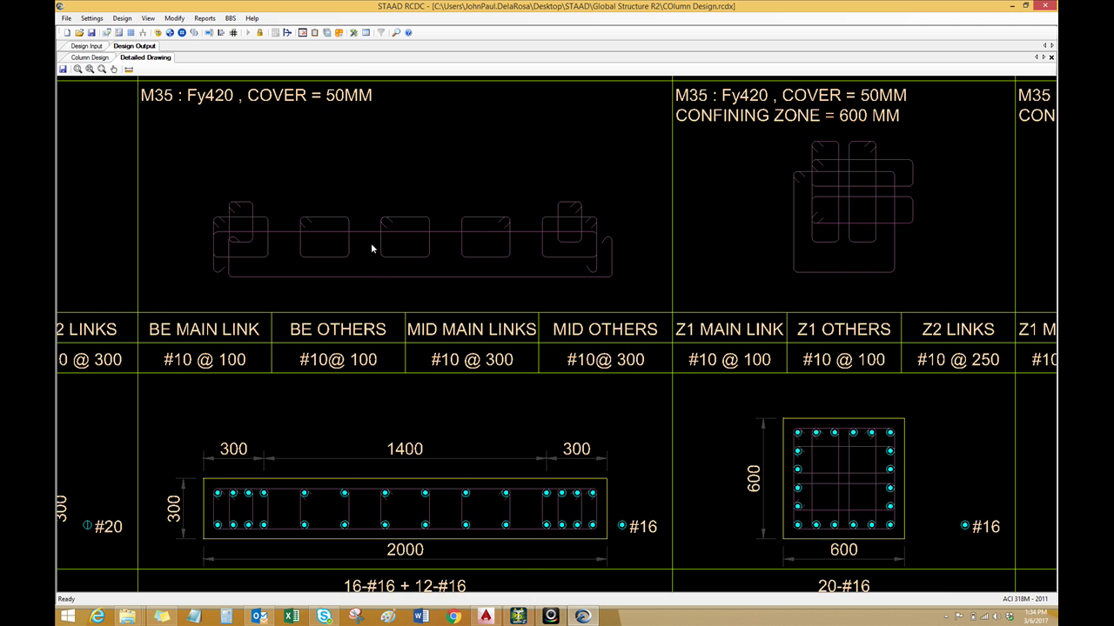
{"action": "scroll", "coordinate": [371, 242], "scroll_direction": "down", "scroll_amount": 1}
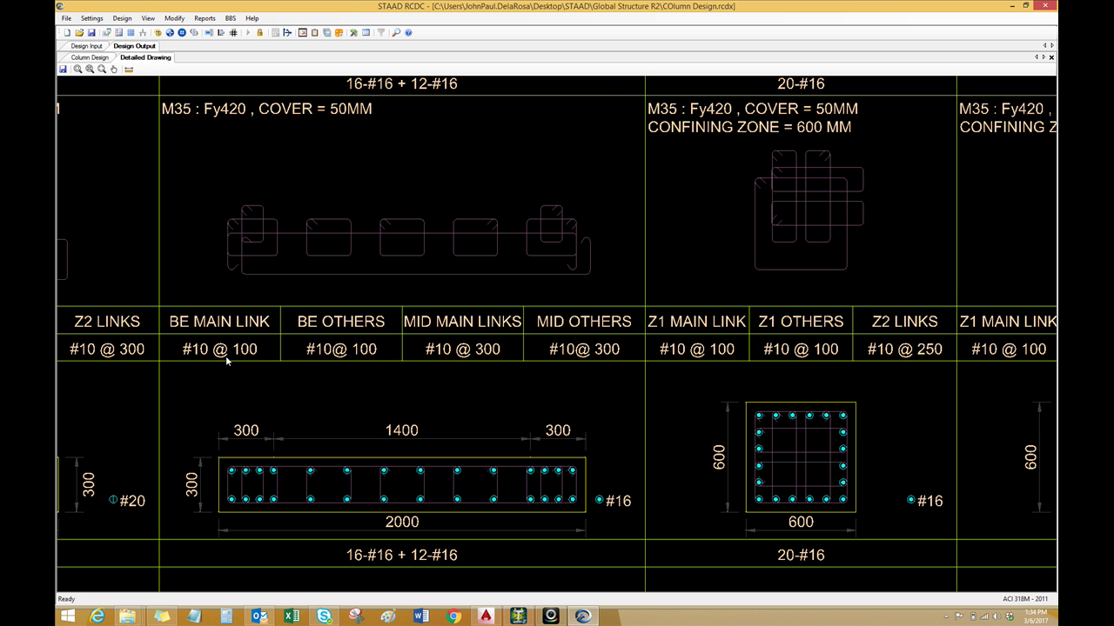
{"action": "middle_click_drag", "start_coordinate": [344, 352], "coordinate": [335, 354]}
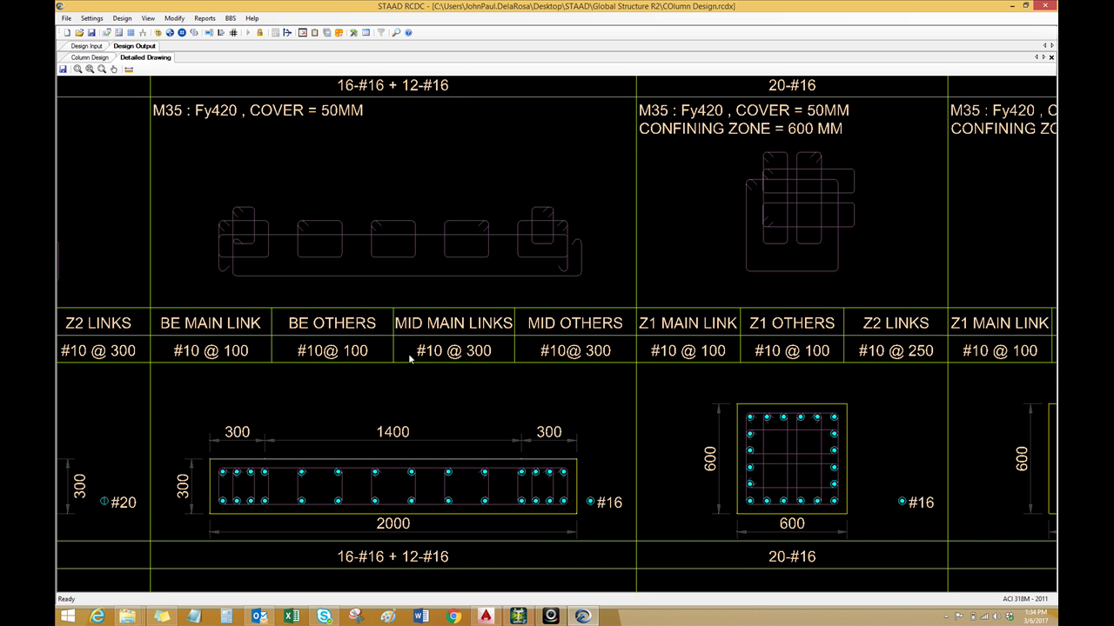
{"action": "scroll", "coordinate": [423, 327], "scroll_direction": "down", "scroll_amount": 2}
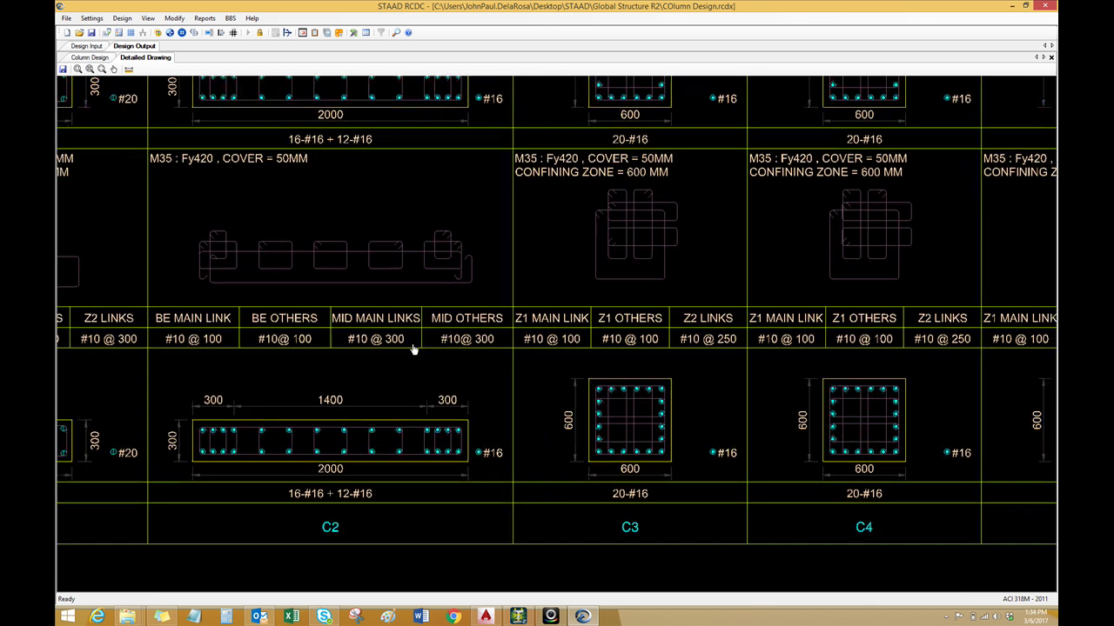
Examine column C3's section, bars and Z1 and Z2 links, and look over the remaining columns and walls in the schedule
{"action": "scroll", "coordinate": [569, 462], "scroll_direction": "up", "scroll_amount": 2}
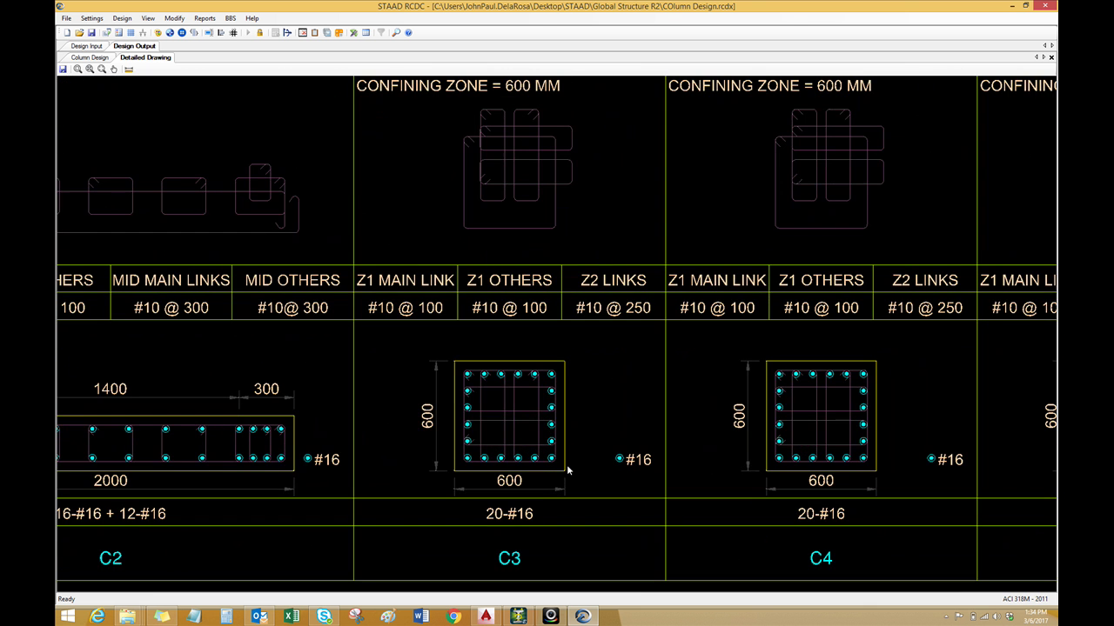
{"action": "scroll", "coordinate": [529, 467], "scroll_direction": "up", "scroll_amount": 1}
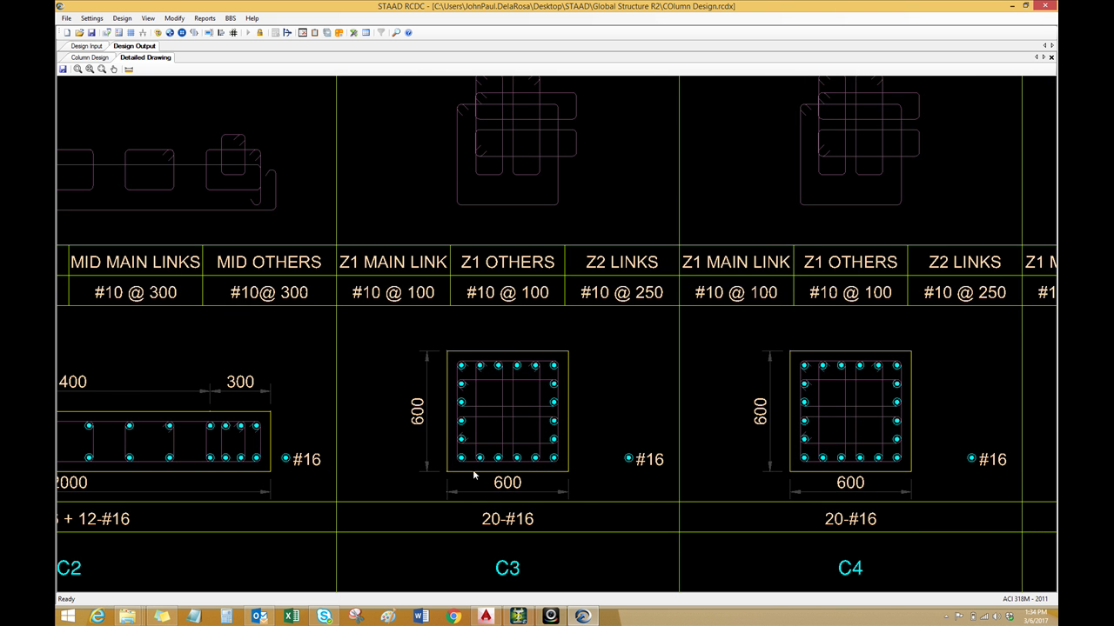
{"action": "scroll", "coordinate": [477, 474], "scroll_direction": "down", "scroll_amount": 1}
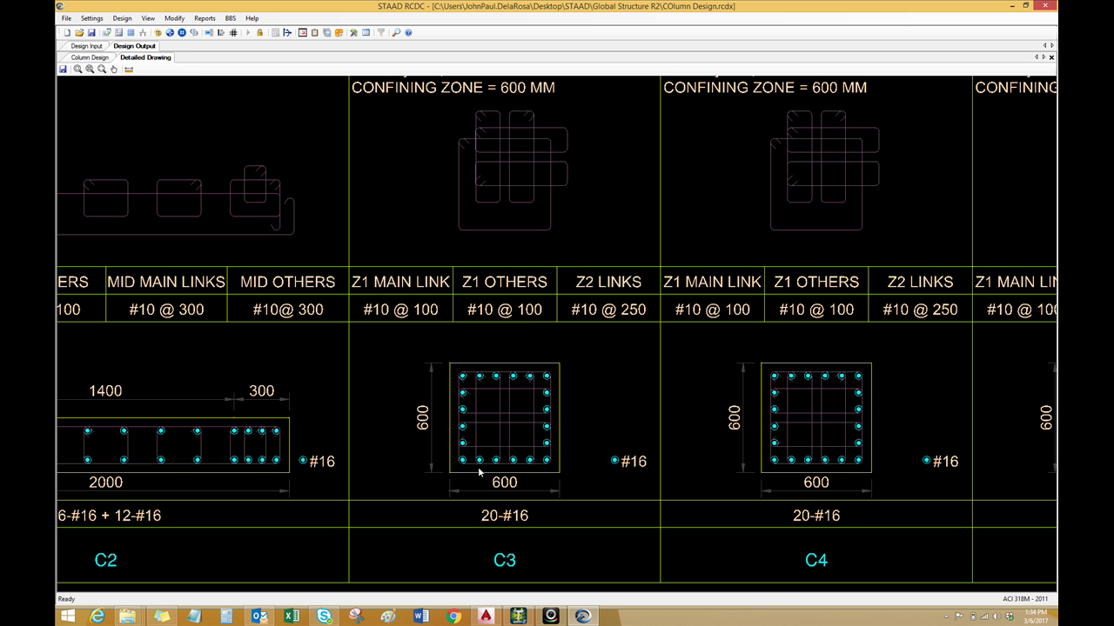
{"action": "left_click", "coordinate": [93, 19]}
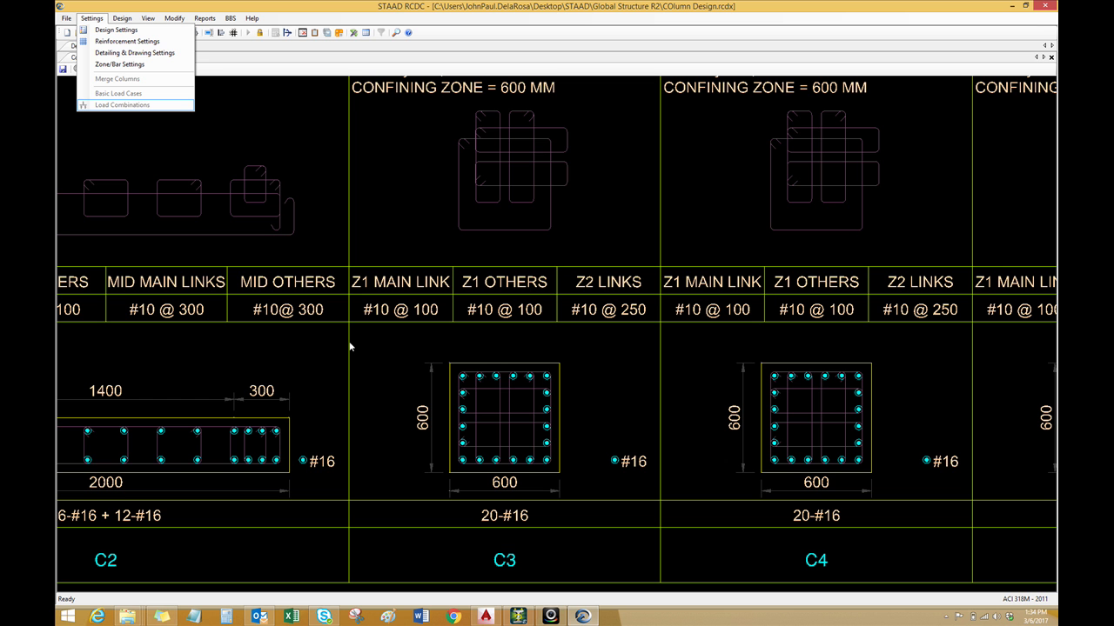
{"action": "left_click", "coordinate": [377, 408]}
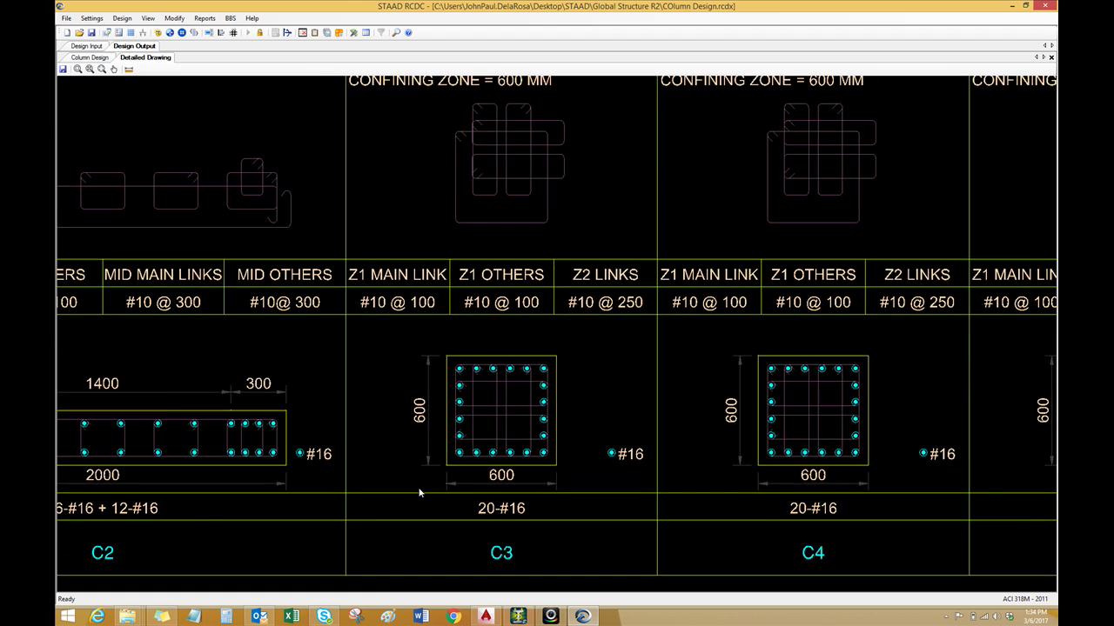
{"action": "scroll", "coordinate": [417, 488], "scroll_direction": "down", "scroll_amount": 3}
{"action": "scroll", "coordinate": [411, 472], "scroll_direction": "down", "scroll_amount": 5}
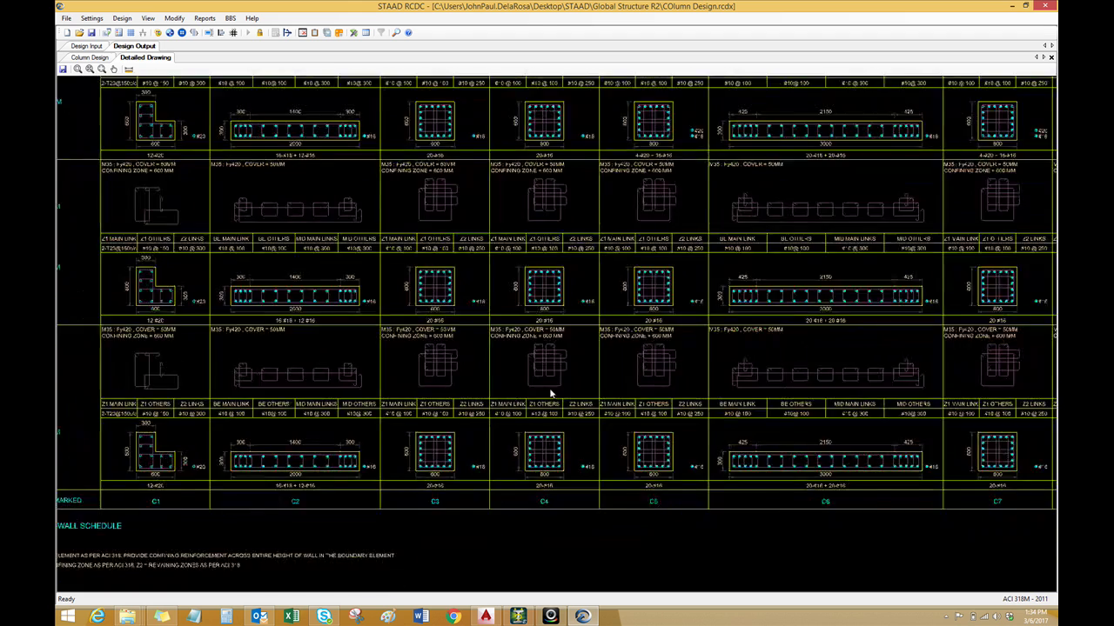
{"action": "scroll", "coordinate": [522, 402], "scroll_direction": "up", "scroll_amount": 2}
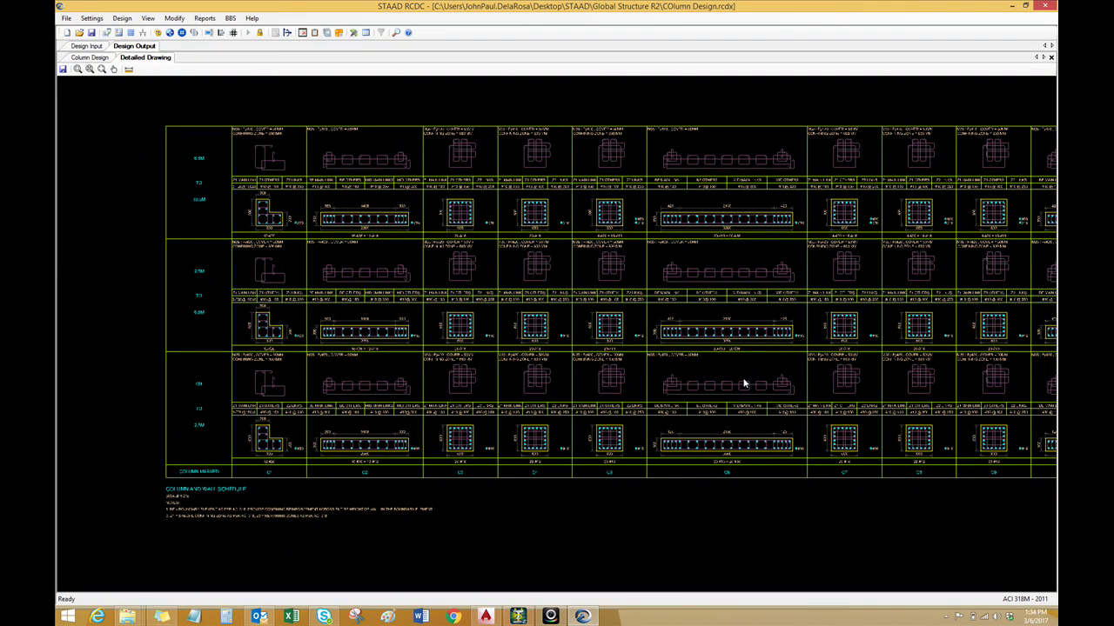
{"action": "mouse_move", "coordinate": [725, 385]}
{"action": "middle_mouse_down"}
{"action": "mouse_move", "coordinate": [542, 405]}
{"action": "mouse_move", "coordinate": [450, 401]}
{"action": "middle_mouse_up"}
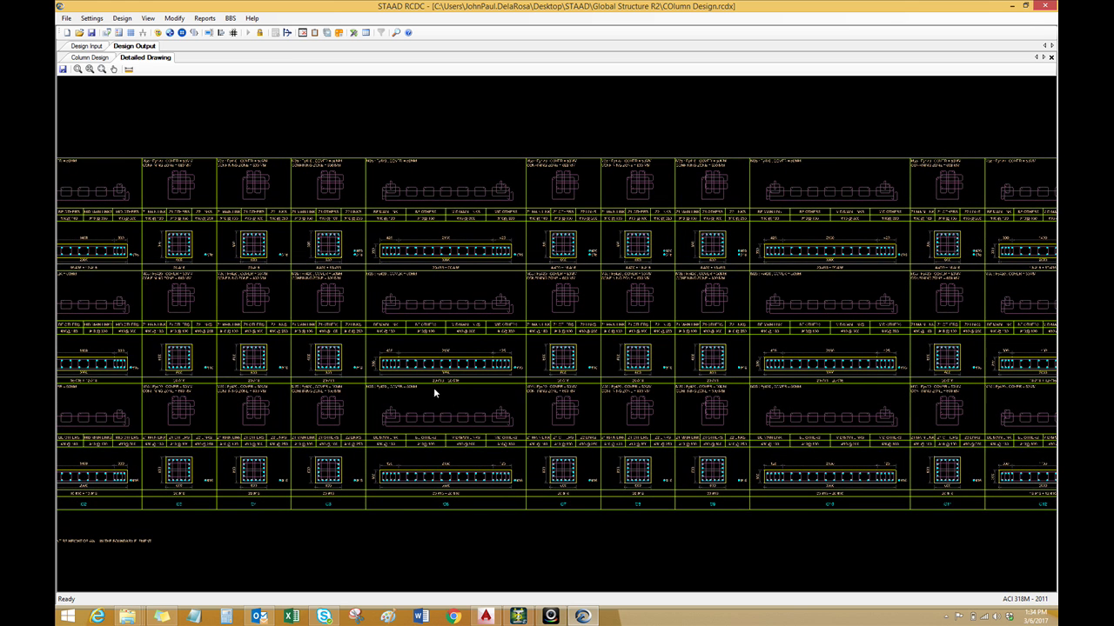
Export the detailed drawing as a DXF file named "column schedule" in the STAAD drawings folder
{"action": "left_click", "coordinate": [63, 69]}
{"action": "type", "text": "column schedule"}
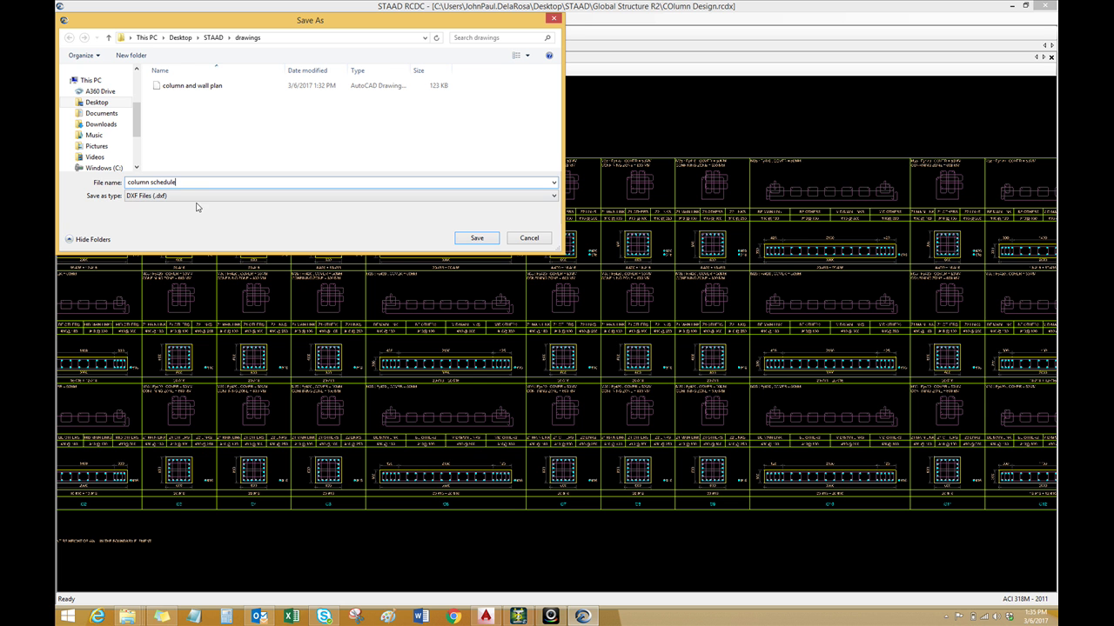
{"action": "left_click", "coordinate": [462, 242]}
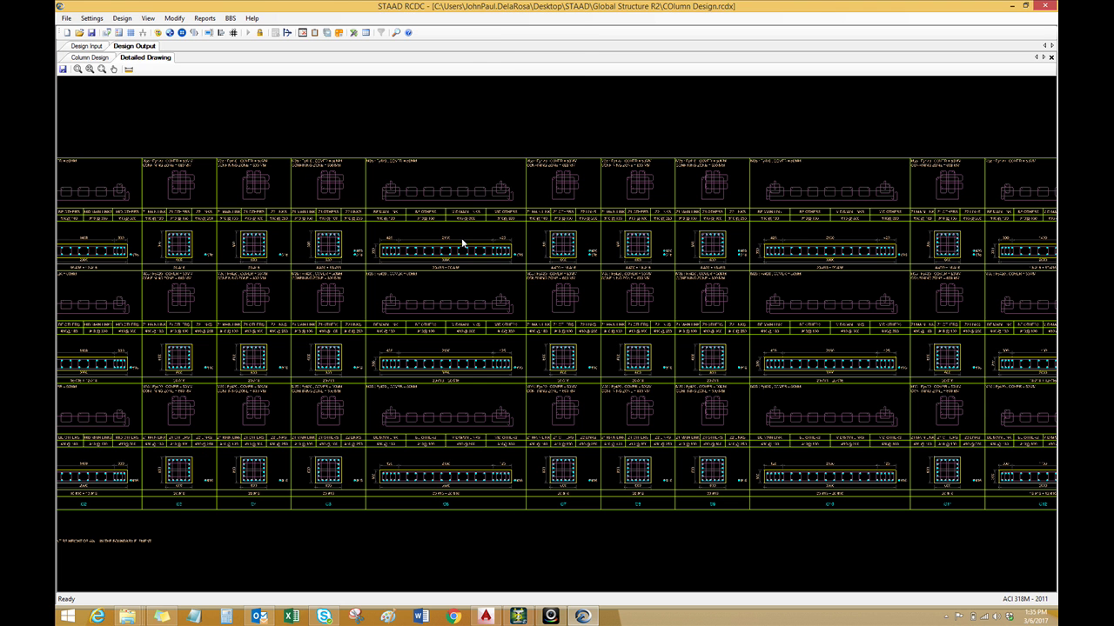
Switch to AutoCAD and locate the empty sheet S4 for the column plan and column schedule in Final Dwgs.dwg
{"action": "left_click", "coordinate": [486, 616]}
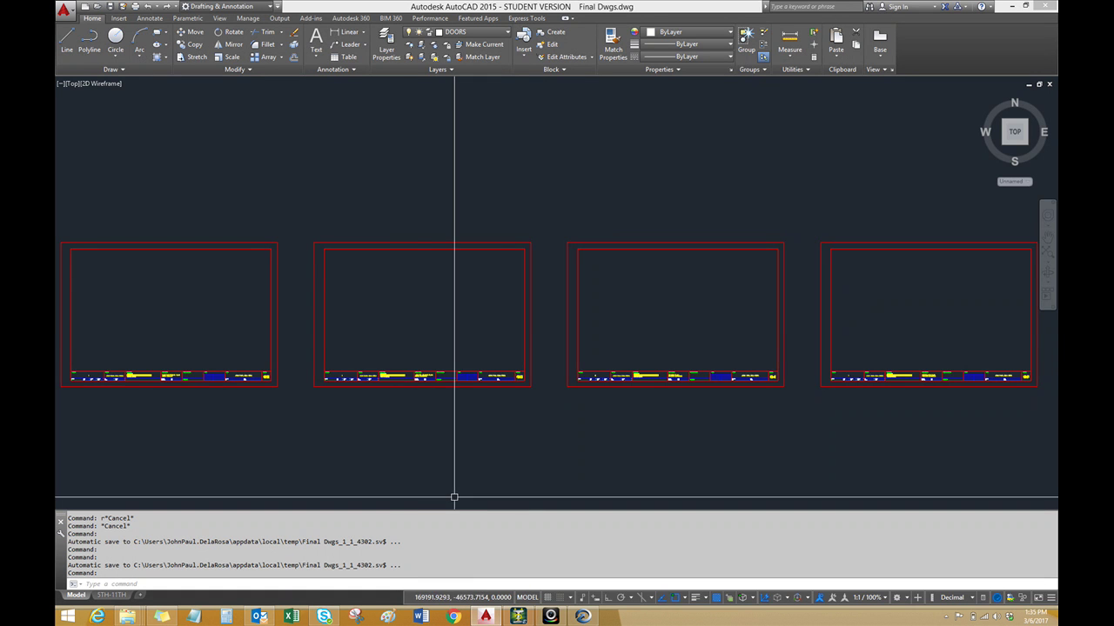
{"action": "scroll", "coordinate": [374, 348], "scroll_direction": "up", "scroll_amount": 6}
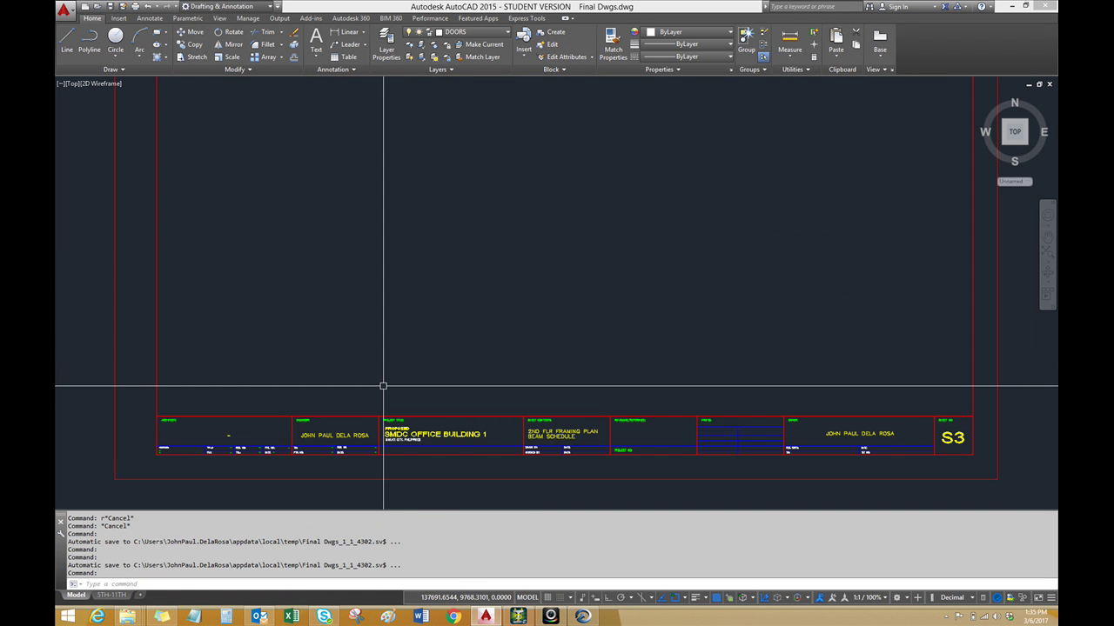
{"action": "scroll", "coordinate": [388, 362], "scroll_direction": "down", "scroll_amount": 6}
{"action": "scroll", "coordinate": [655, 348], "scroll_direction": "up", "scroll_amount": 4}
{"action": "scroll", "coordinate": [648, 352], "scroll_direction": "up", "scroll_amount": 2}
{"action": "middle_click_drag", "start_coordinate": [641, 356], "coordinate": [594, 368]}
{"action": "scroll", "coordinate": [541, 357], "scroll_direction": "down", "scroll_amount": 2}
{"action": "scroll", "coordinate": [522, 354], "scroll_direction": "down", "scroll_amount": 2}
{"action": "scroll", "coordinate": [504, 360], "scroll_direction": "up", "scroll_amount": 2}
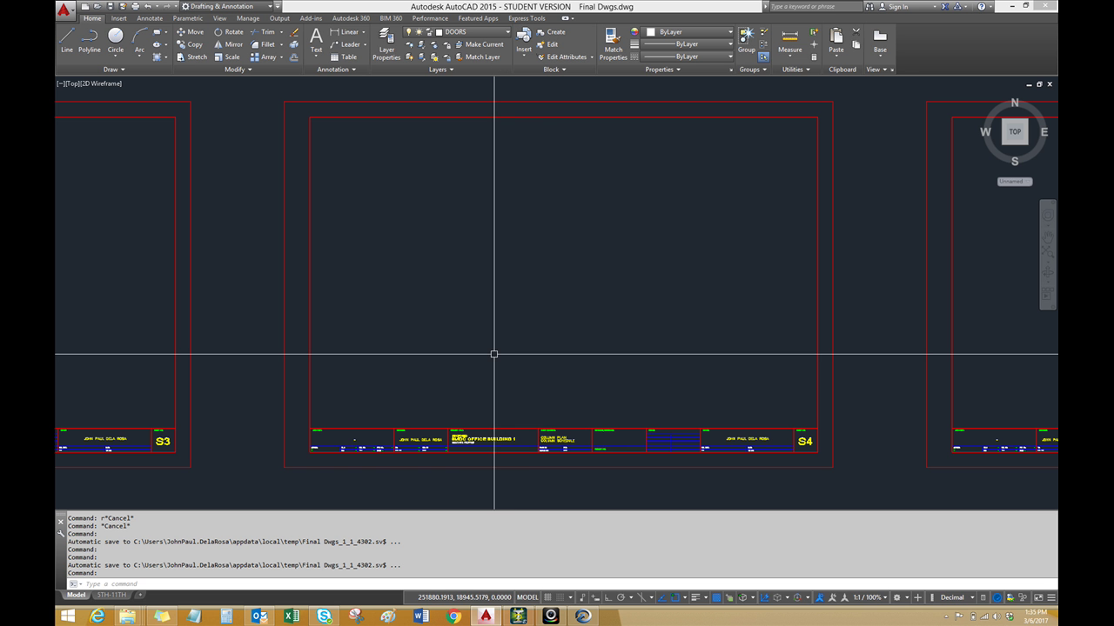
Switch to STAAD RCDC and bring the whole column and wall schedule into view
{"action": "left_click", "coordinate": [583, 617]}
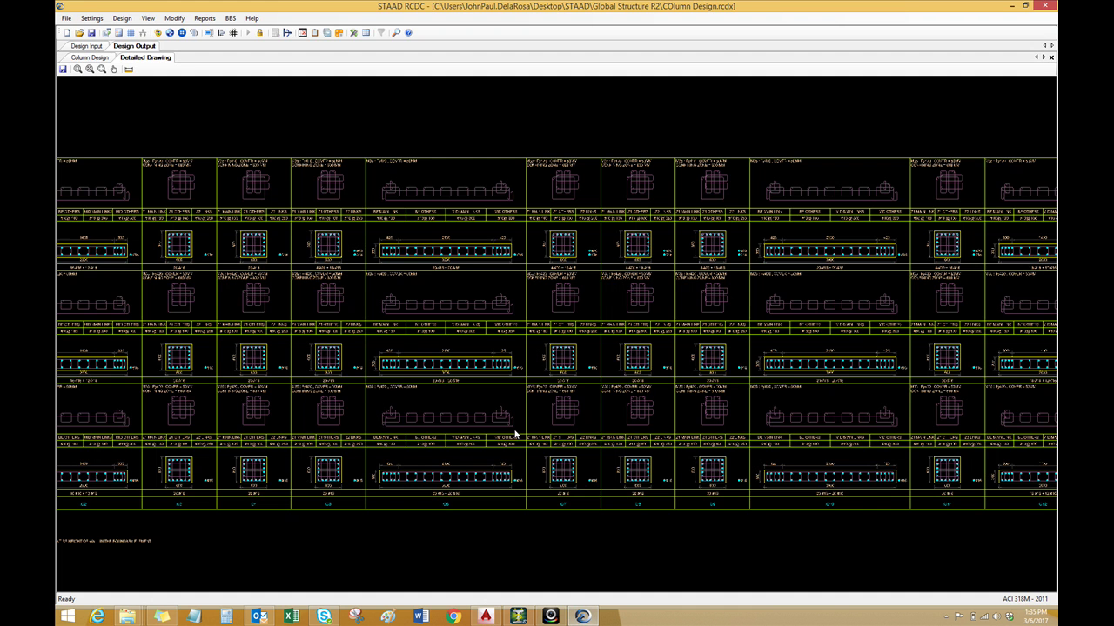
{"action": "scroll", "coordinate": [455, 416], "scroll_direction": "up", "scroll_amount": 3}
{"action": "scroll", "coordinate": [455, 417], "scroll_direction": "down", "scroll_amount": 1}
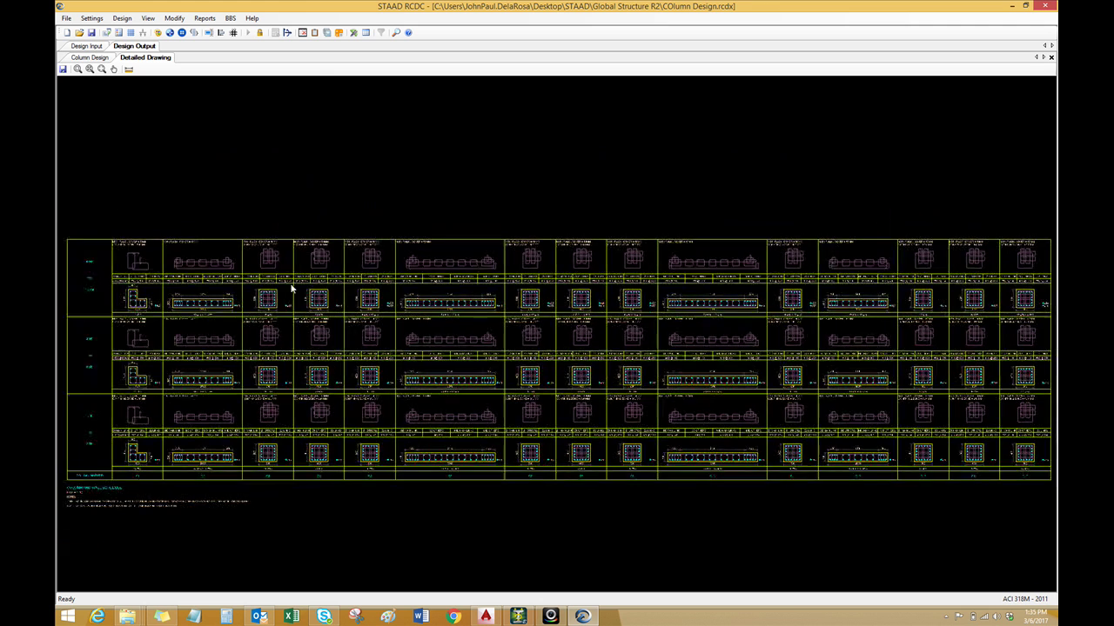
{"action": "left_click", "coordinate": [205, 18]}
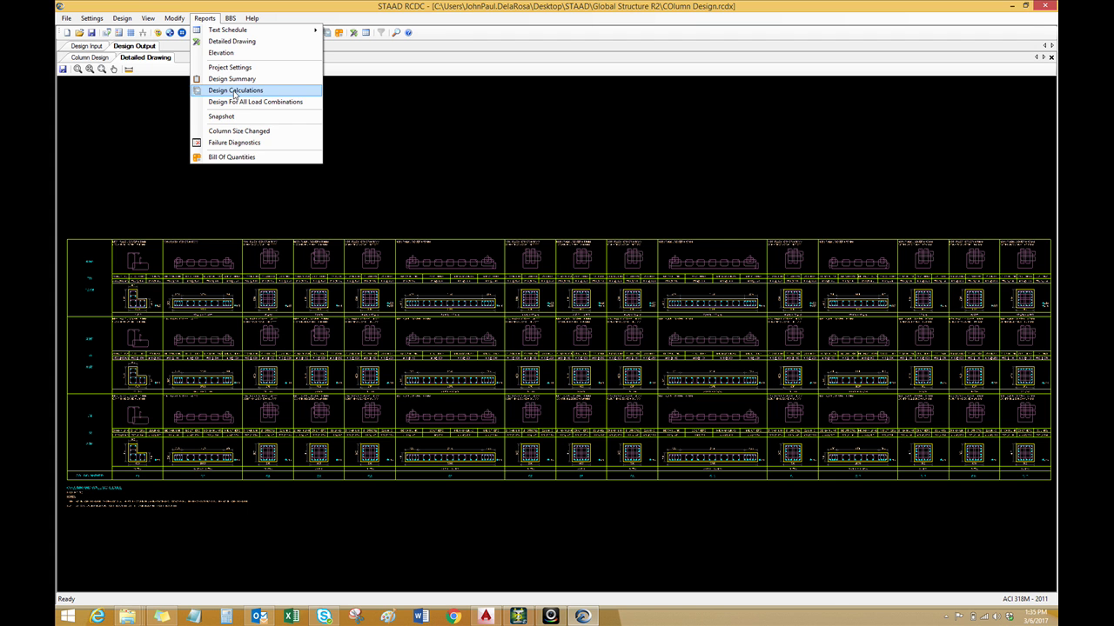
{"action": "left_click", "coordinate": [234, 91]}
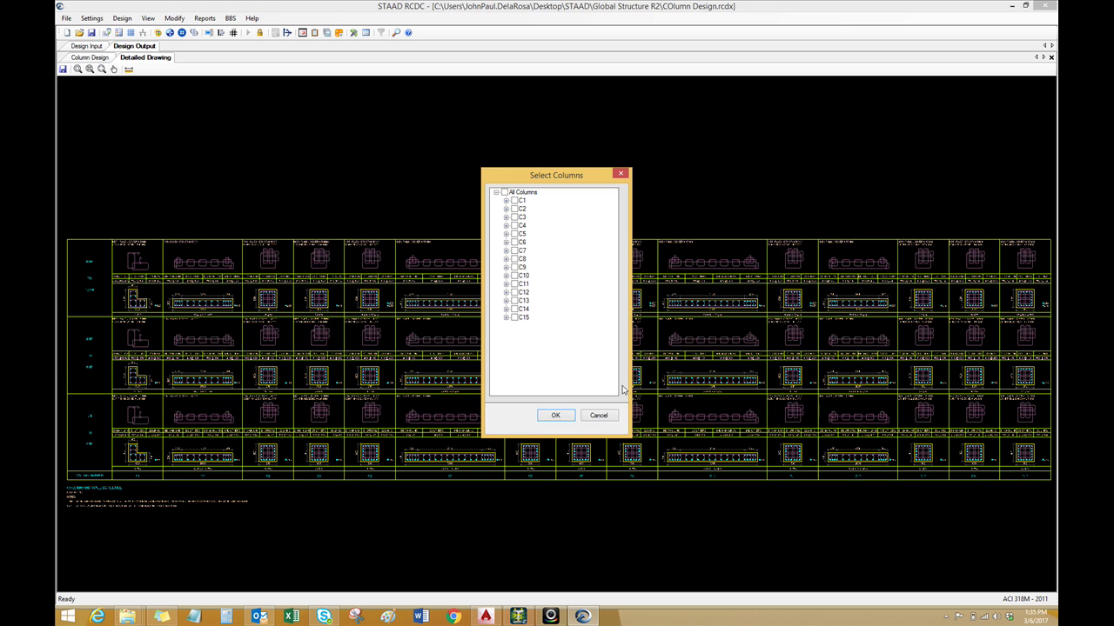
{"action": "left_click", "coordinate": [593, 414]}
Examine the sections, bars and links of columns and walls C2 to C8 in the detailed drawing
{"action": "scroll", "coordinate": [265, 480], "scroll_direction": "up", "scroll_amount": 3}
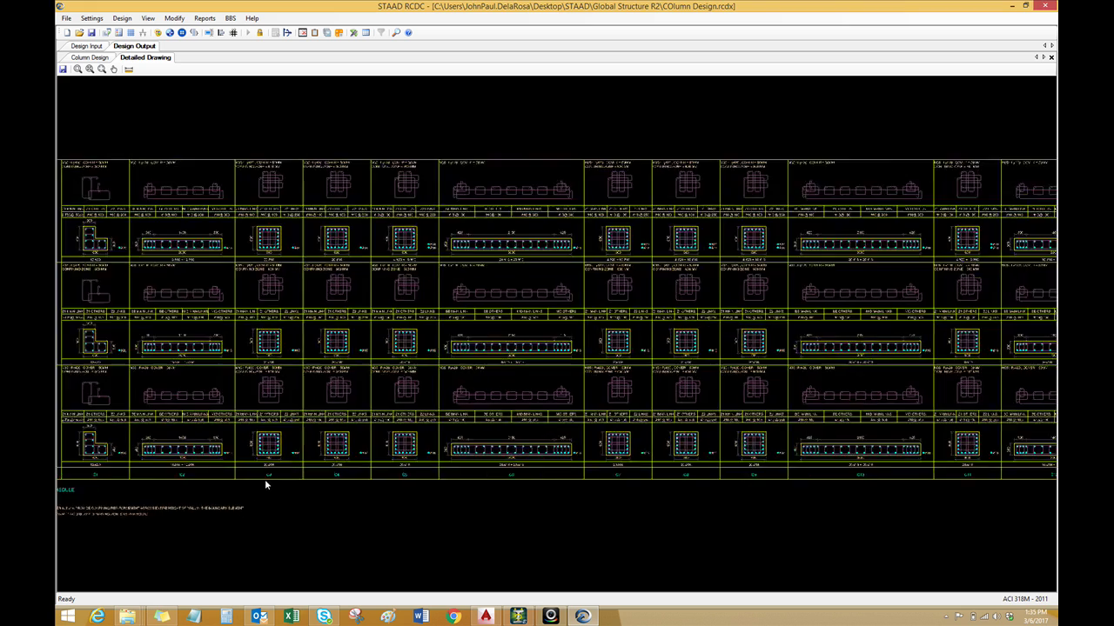
{"action": "scroll", "coordinate": [269, 483], "scroll_direction": "up", "scroll_amount": 2}
{"action": "scroll", "coordinate": [344, 505], "scroll_direction": "up", "scroll_amount": 1}
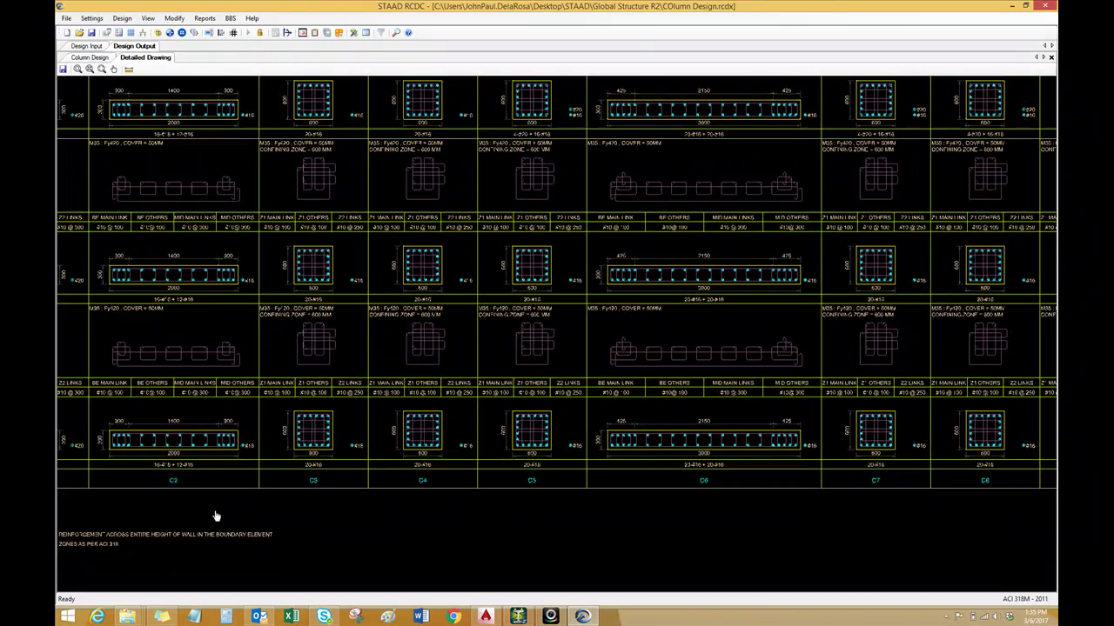
{"action": "scroll", "coordinate": [702, 479], "scroll_direction": "up", "scroll_amount": 4}
{"action": "scroll", "coordinate": [487, 518], "scroll_direction": "down", "scroll_amount": 3}
{"action": "middle_click_drag", "start_coordinate": [493, 507], "coordinate": [414, 534]}
{"action": "scroll", "coordinate": [414, 538], "scroll_direction": "up", "scroll_amount": 1}
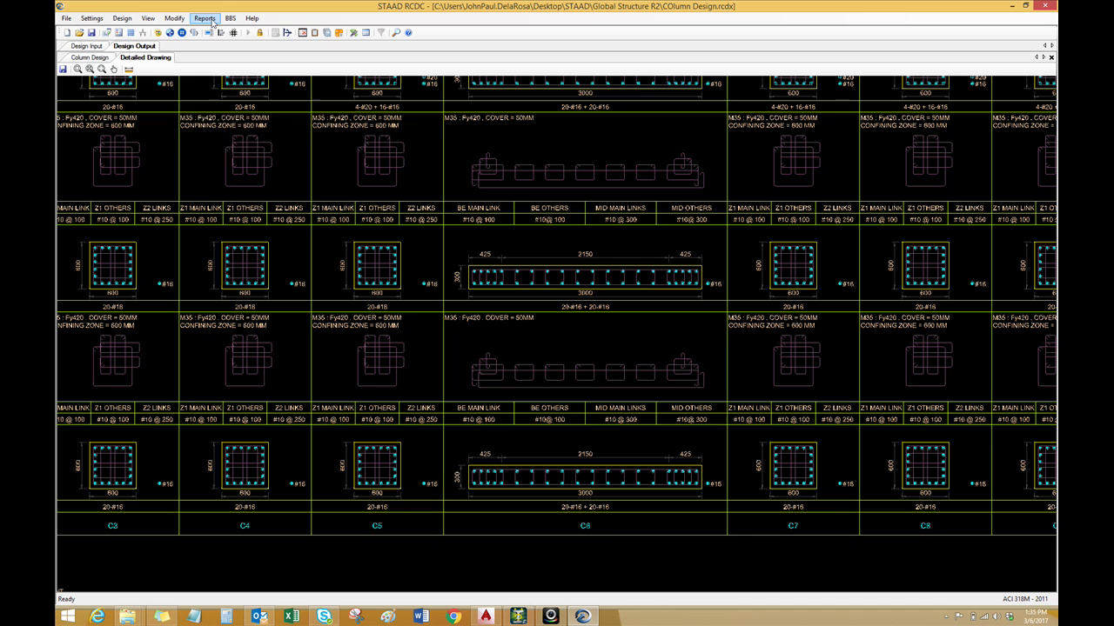
Generate the design calculations report for column C5 only
{"action": "left_click", "coordinate": [206, 18]}
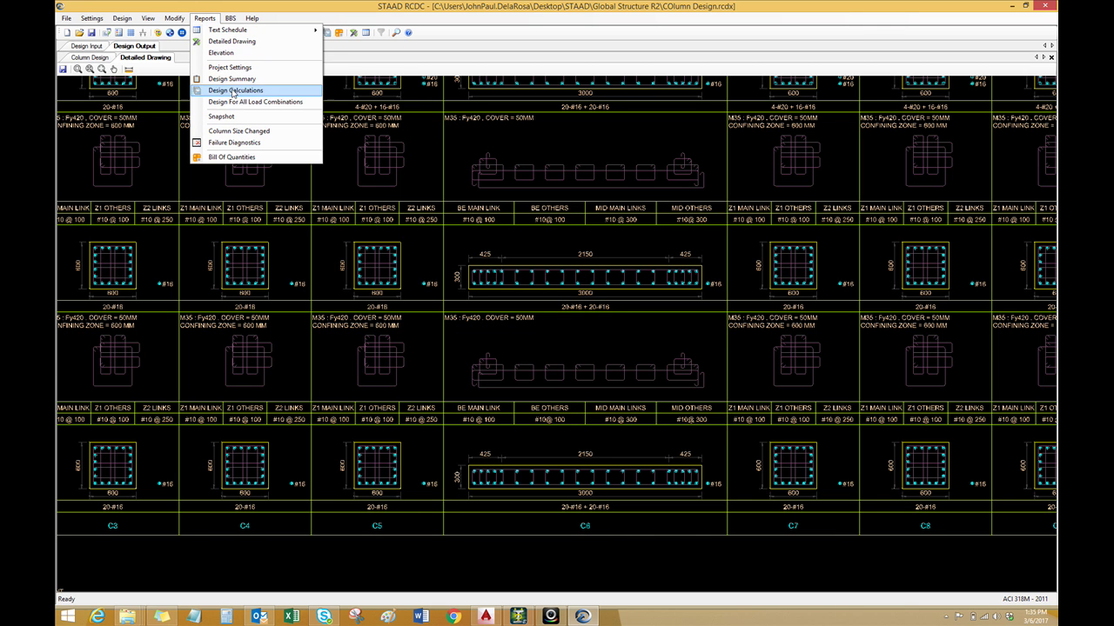
{"action": "left_click", "coordinate": [234, 90]}
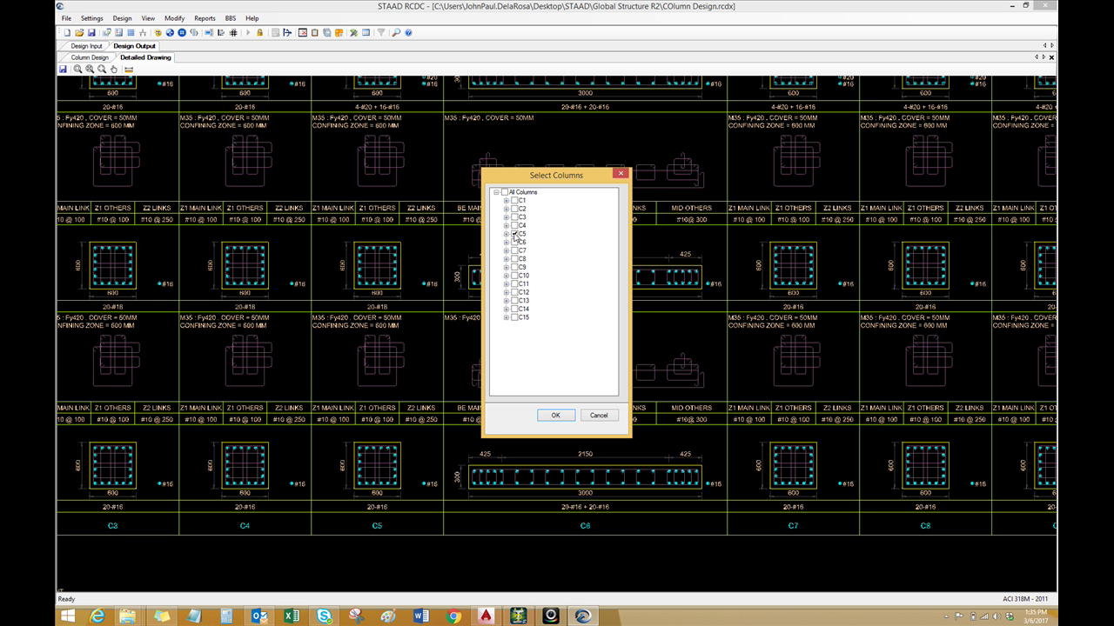
{"action": "left_click", "coordinate": [555, 415]}
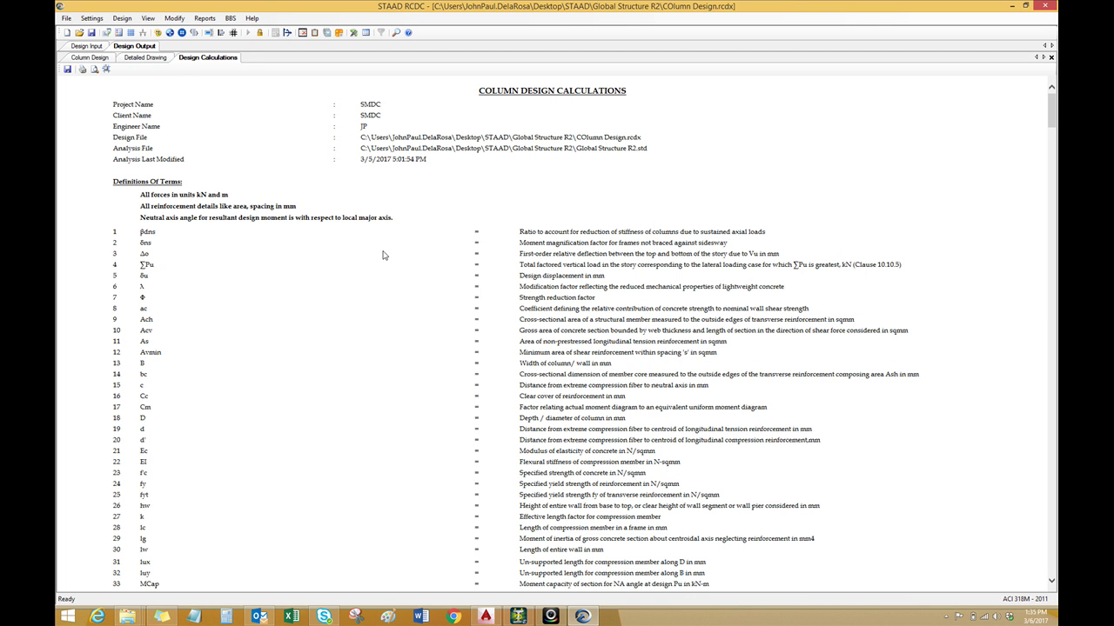
Read the report's definitions of terms and the ACI 318M-2011 clause references for column and wall reinforcement
{"action": "scroll", "coordinate": [344, 334], "scroll_direction": "down", "scroll_amount": 10}
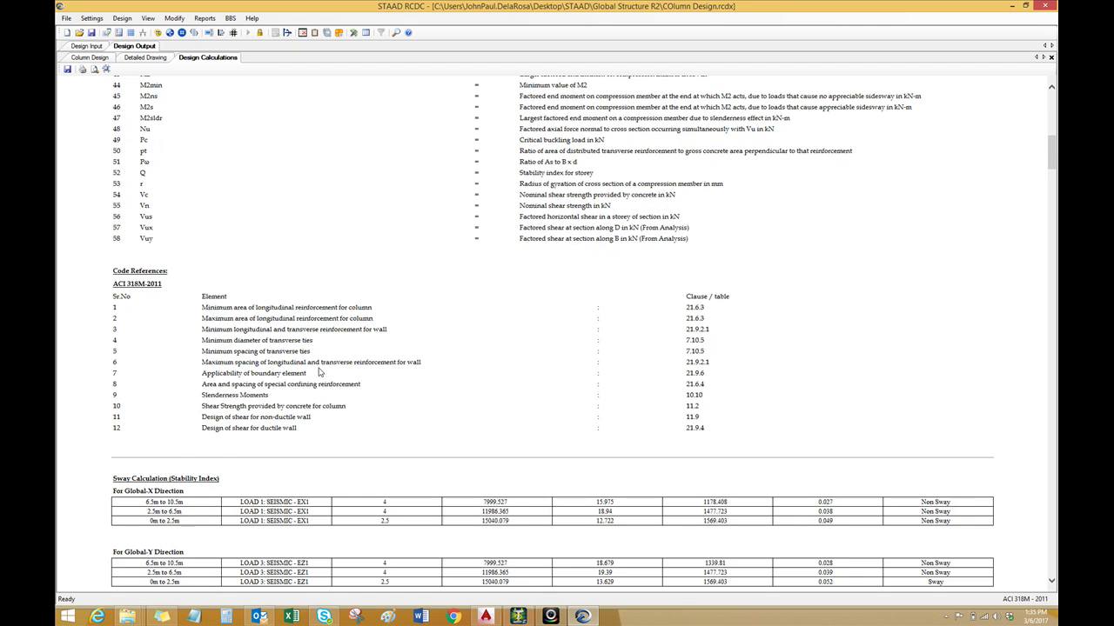
{"action": "scroll", "coordinate": [365, 235], "scroll_direction": "up", "scroll_amount": 10}
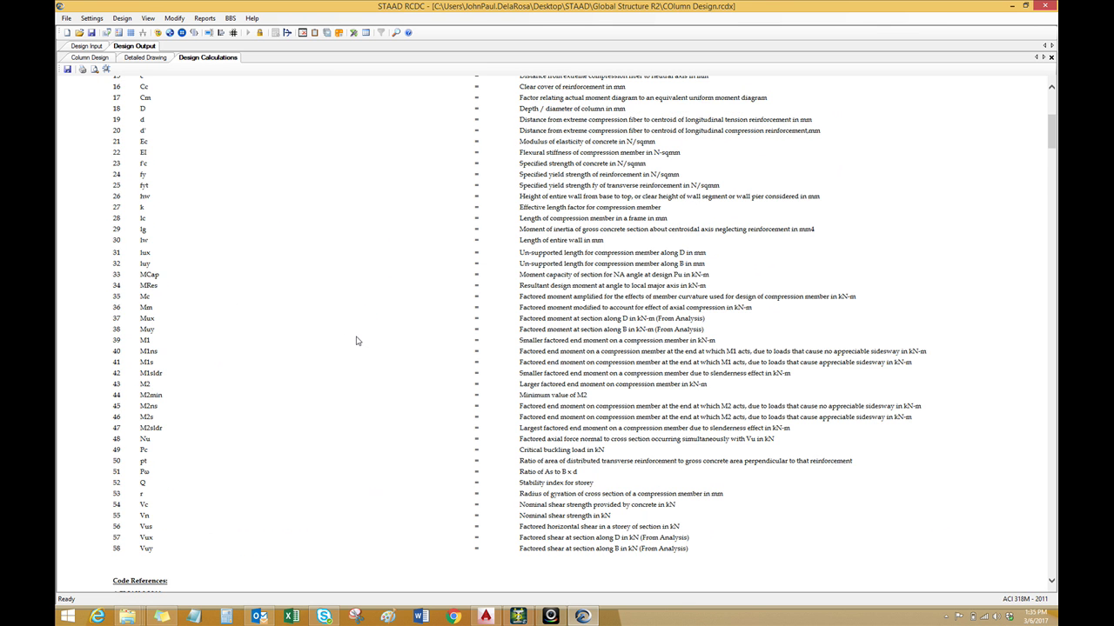
{"action": "scroll", "coordinate": [356, 340], "scroll_direction": "down", "scroll_amount": 10}
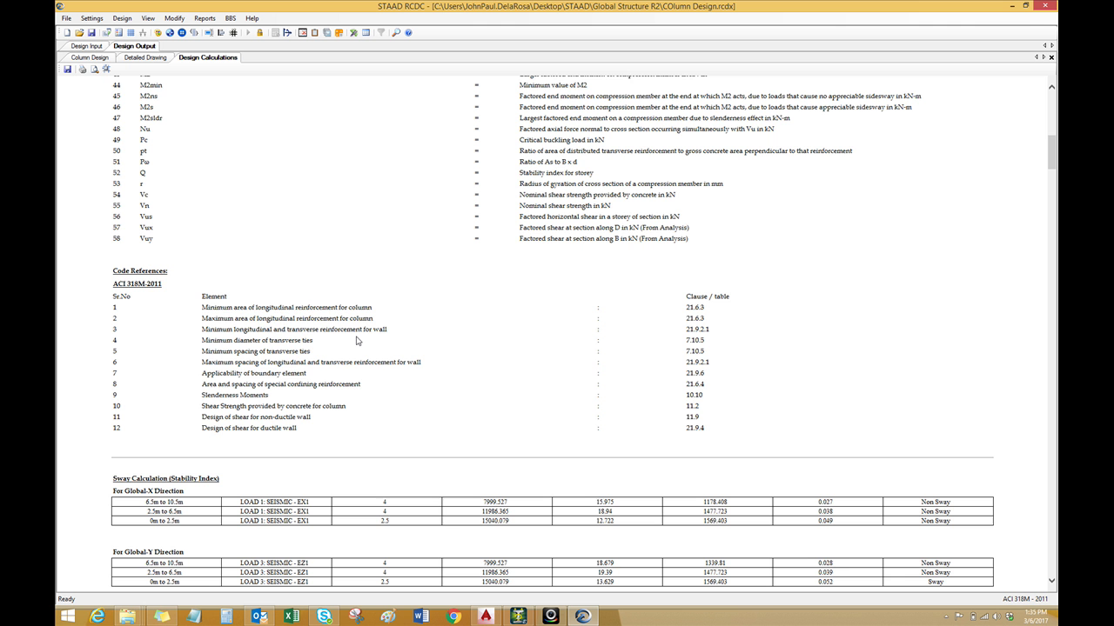
{"action": "scroll", "coordinate": [353, 341], "scroll_direction": "down", "scroll_amount": 3}
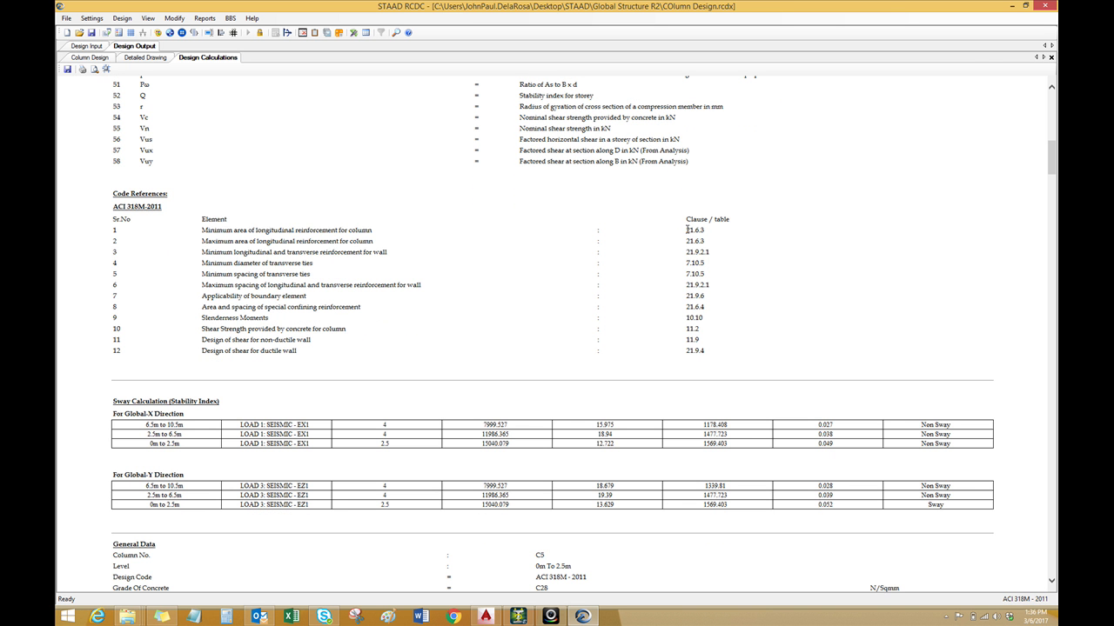
{"action": "double_click", "coordinate": [692, 229]}
{"action": "double_click", "coordinate": [689, 241]}
{"action": "left_click", "coordinate": [688, 253]}
Review column C5's sway calculation, general data, stability index check, design moments, moment capacity check and shear design
{"action": "scroll", "coordinate": [388, 333], "scroll_direction": "down", "scroll_amount": 9}
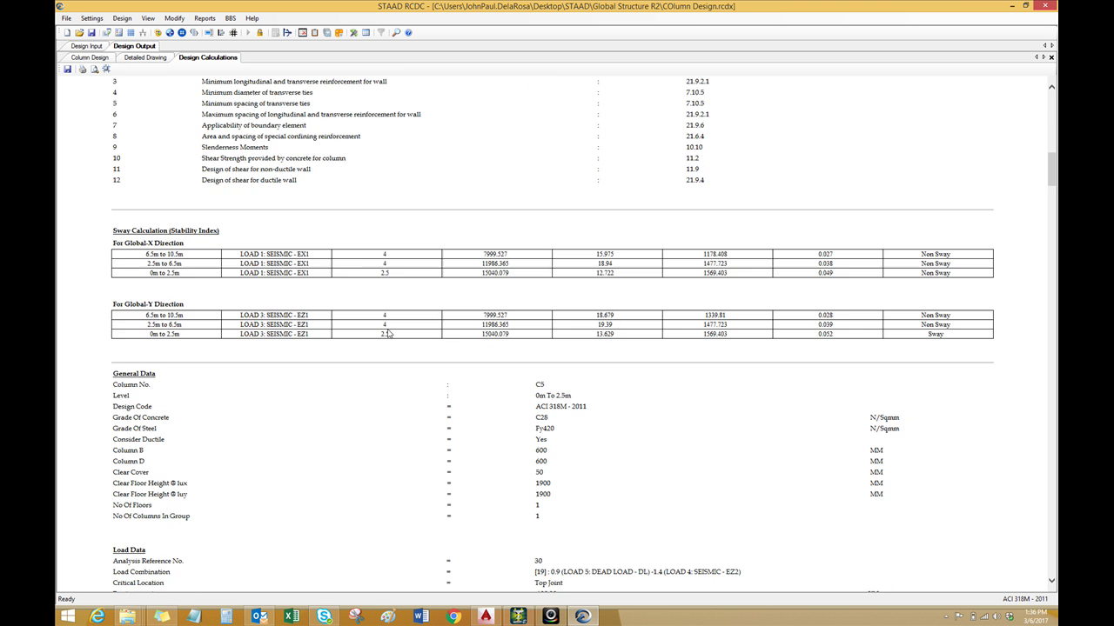
{"action": "scroll", "coordinate": [388, 333], "scroll_direction": "down", "scroll_amount": 11}
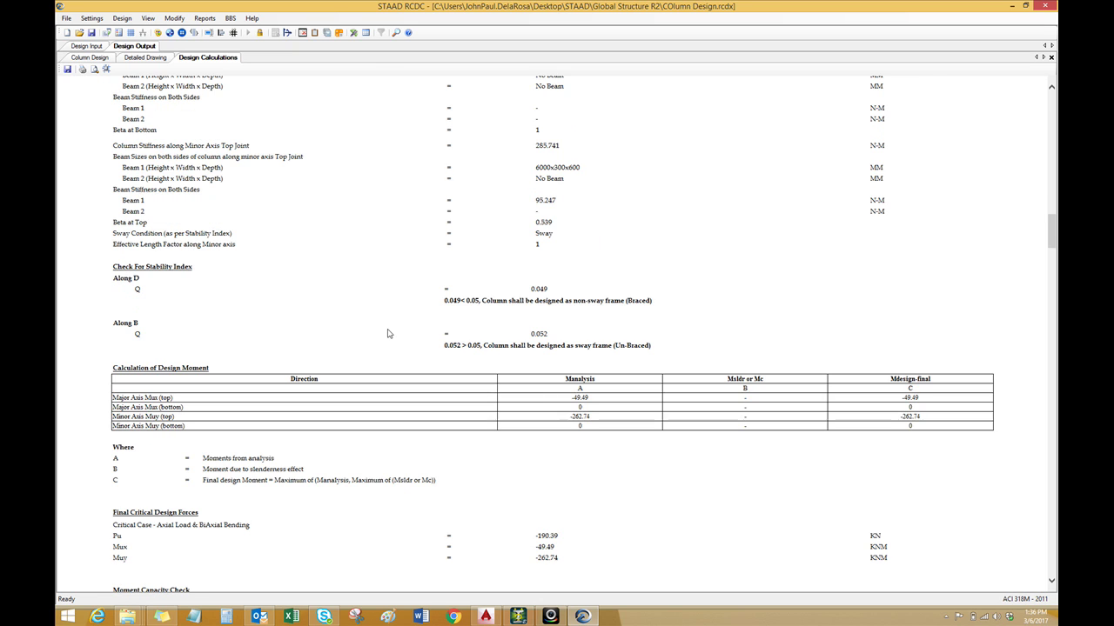
{"action": "scroll", "coordinate": [372, 316], "scroll_direction": "up", "scroll_amount": 2}
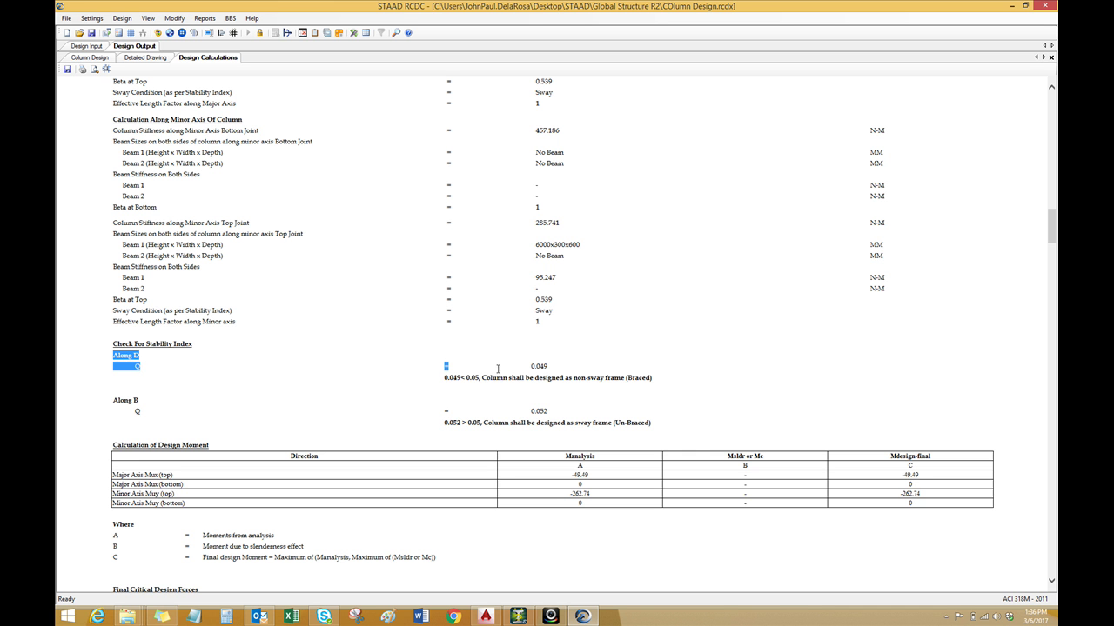
{"action": "left_click", "coordinate": [304, 429]}
{"action": "scroll", "coordinate": [370, 425], "scroll_direction": "down", "scroll_amount": 10}
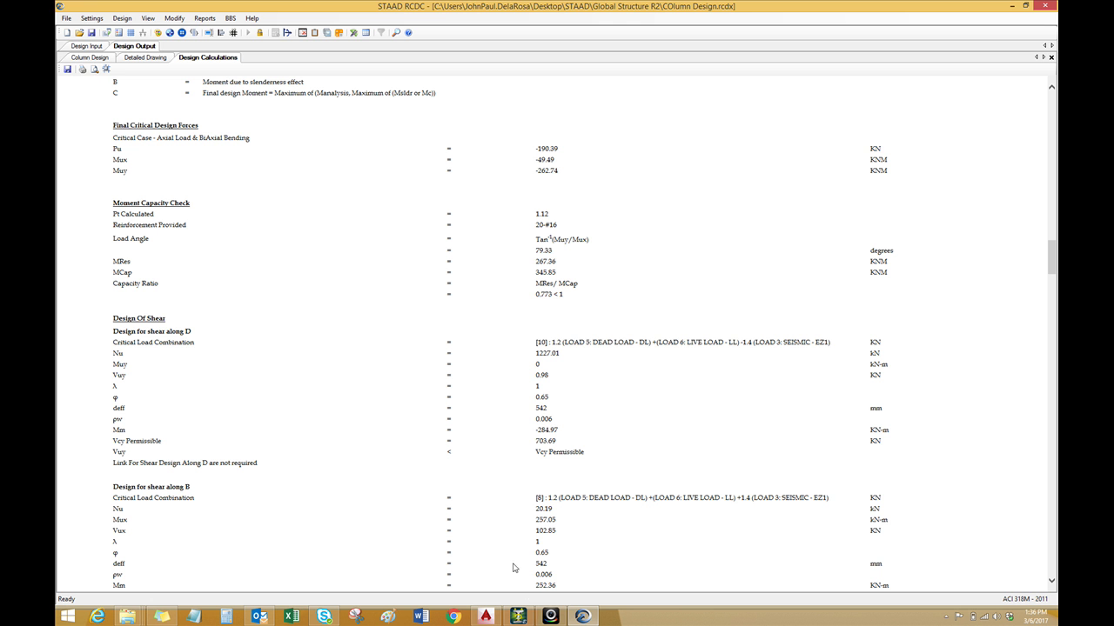
Switch to AutoCAD and check sheet S4's title block and its empty drawing area in Final Dwgs.dwg
{"action": "left_click", "coordinate": [486, 616]}
{"action": "scroll", "coordinate": [509, 368], "scroll_direction": "down", "scroll_amount": 3}
{"action": "scroll", "coordinate": [495, 388], "scroll_direction": "up", "scroll_amount": 5}
{"action": "middle_click_drag", "start_coordinate": [527, 332], "coordinate": [427, 418]}
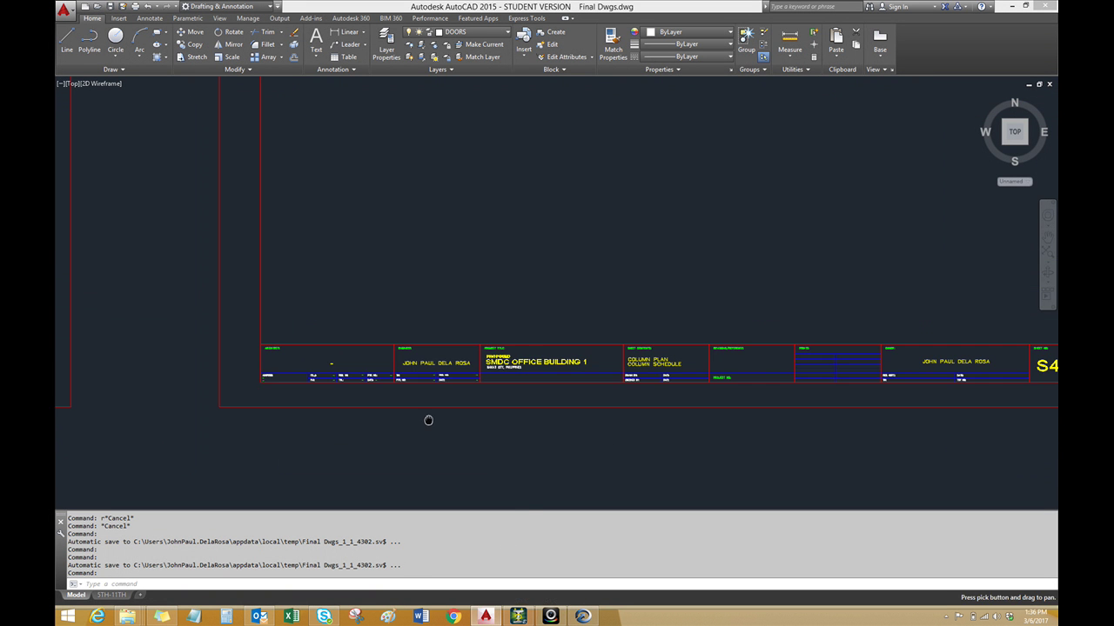
{"action": "scroll", "coordinate": [517, 331], "scroll_direction": "down", "scroll_amount": 2}
{"action": "scroll", "coordinate": [520, 319], "scroll_direction": "up", "scroll_amount": 2}
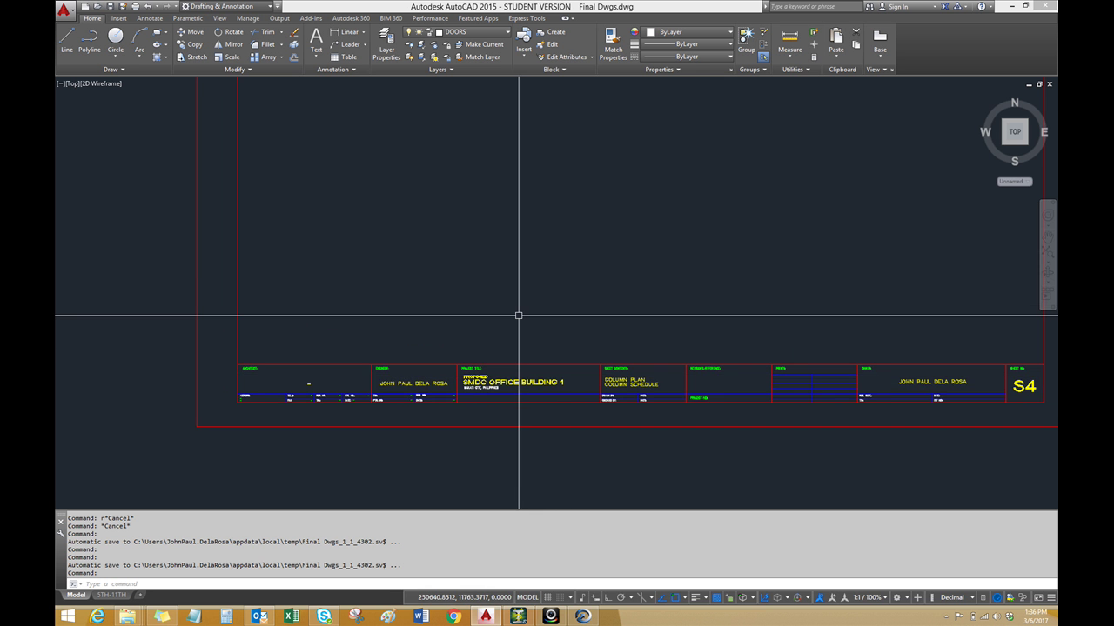
{"action": "scroll", "coordinate": [517, 316], "scroll_direction": "down", "scroll_amount": 4}
{"action": "middle_click_drag", "start_coordinate": [480, 266], "coordinate": [405, 328]}
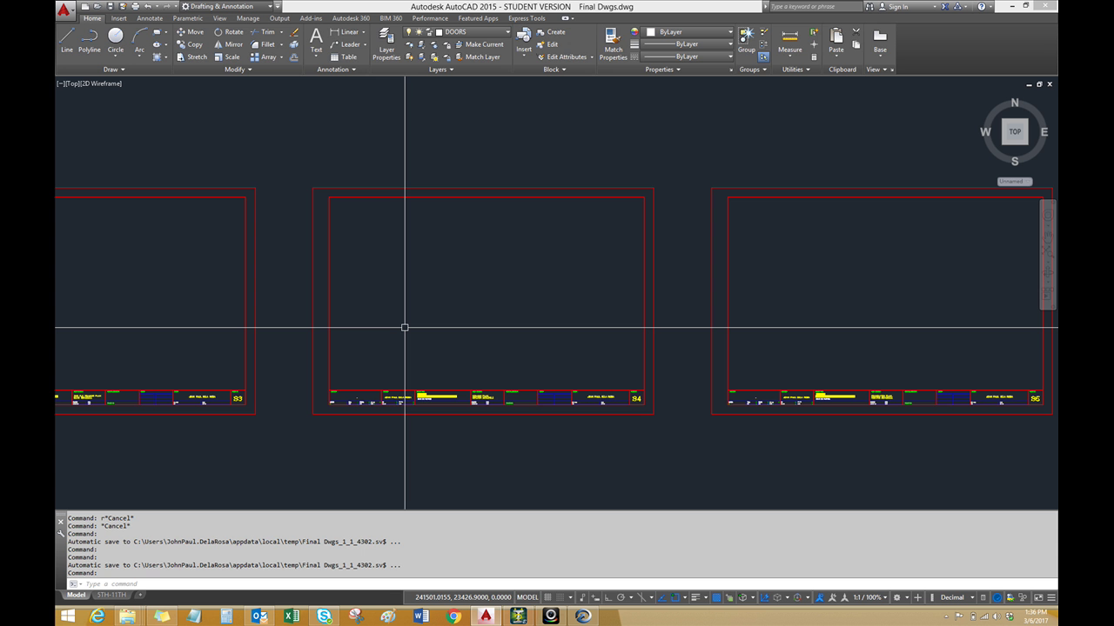
Open the DXF files "column and wall plan" and "column schedule" from the STAAD drawings folder
{"action": "key", "text": "ctrl+o"}
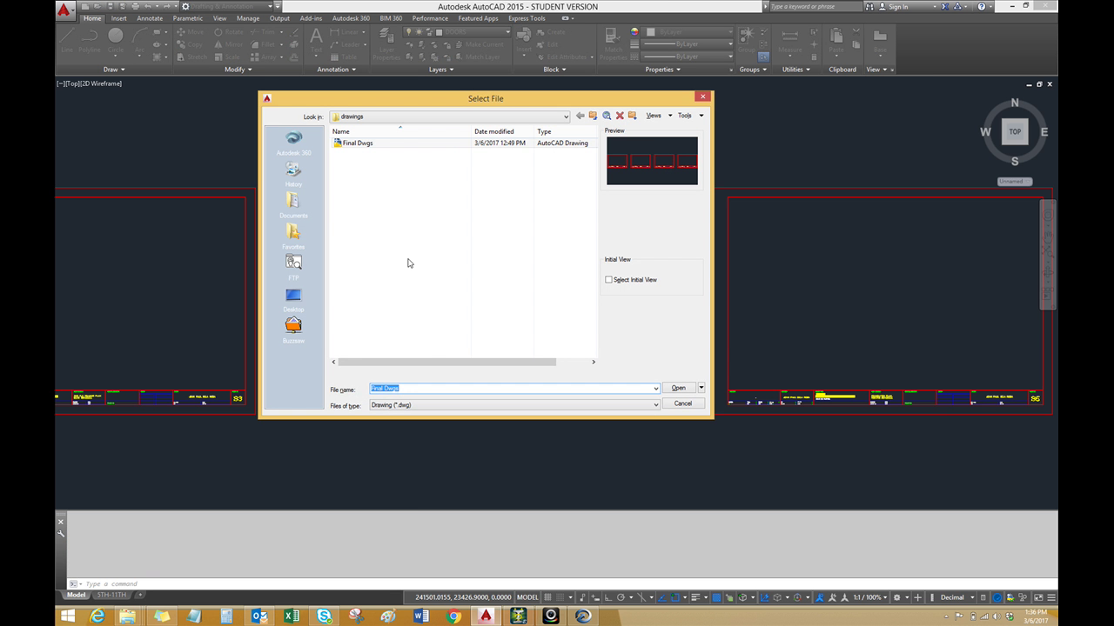
{"action": "left_click", "coordinate": [566, 118]}
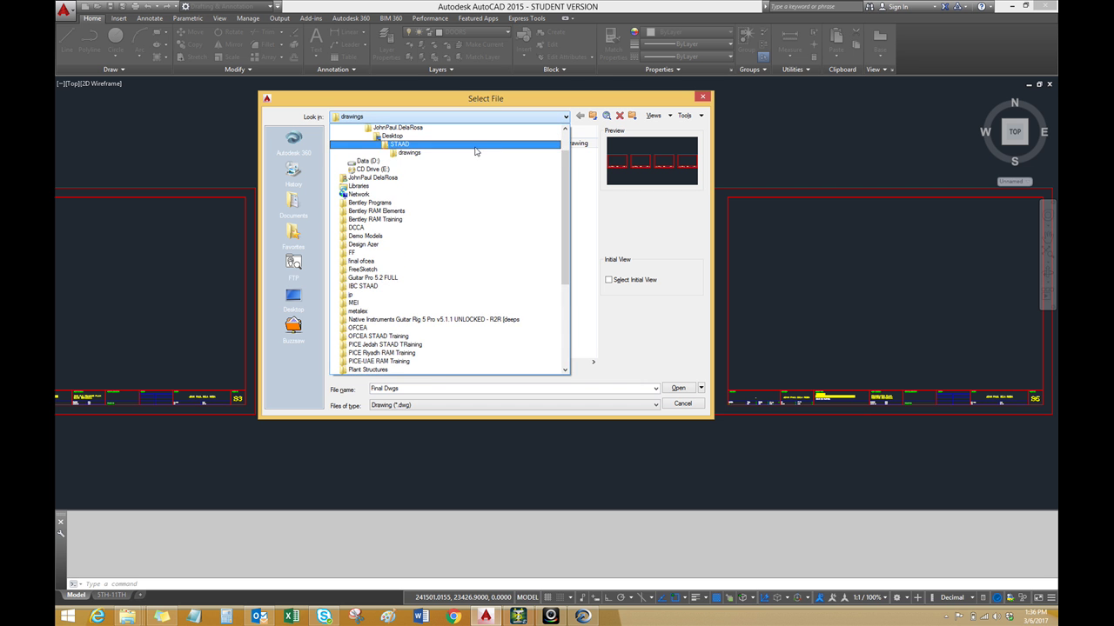
{"action": "left_click", "coordinate": [473, 152]}
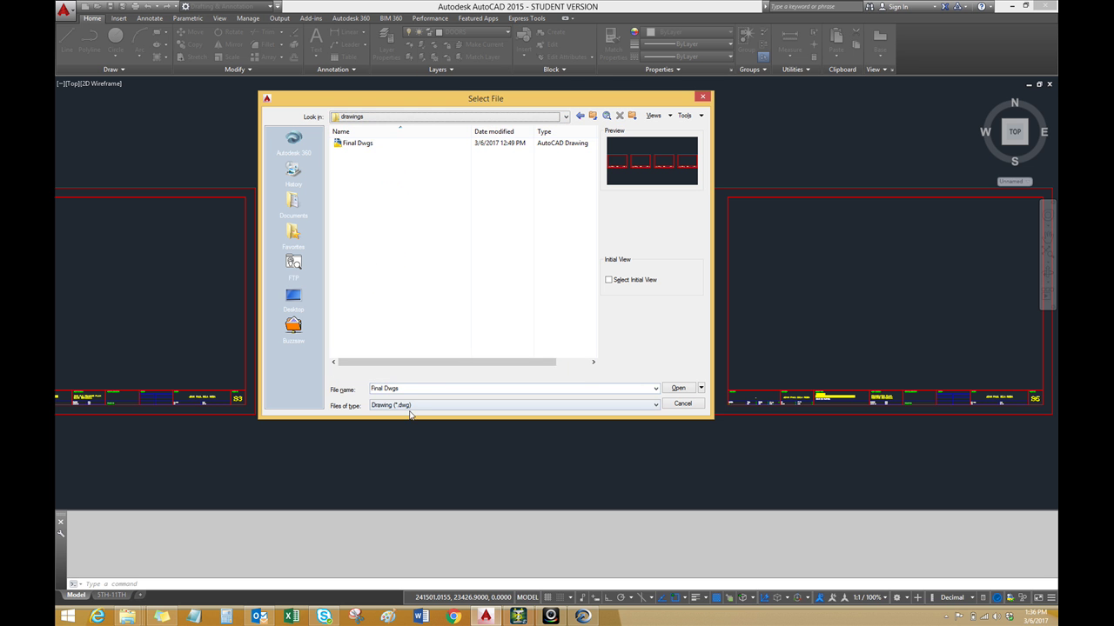
{"action": "left_click", "coordinate": [412, 406]}
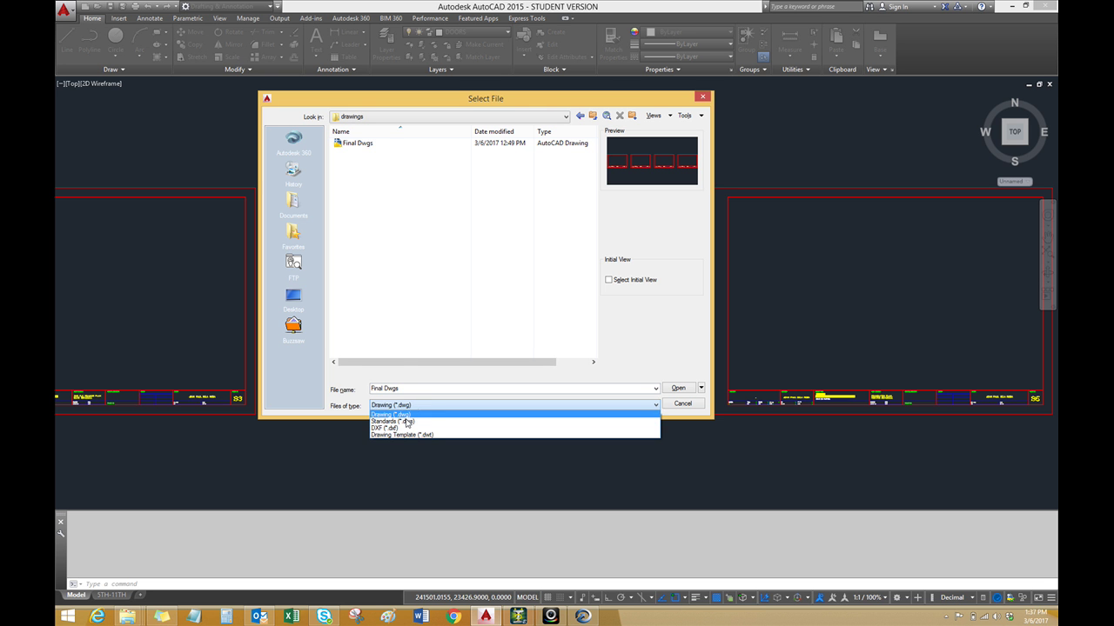
{"action": "left_click", "coordinate": [405, 428]}
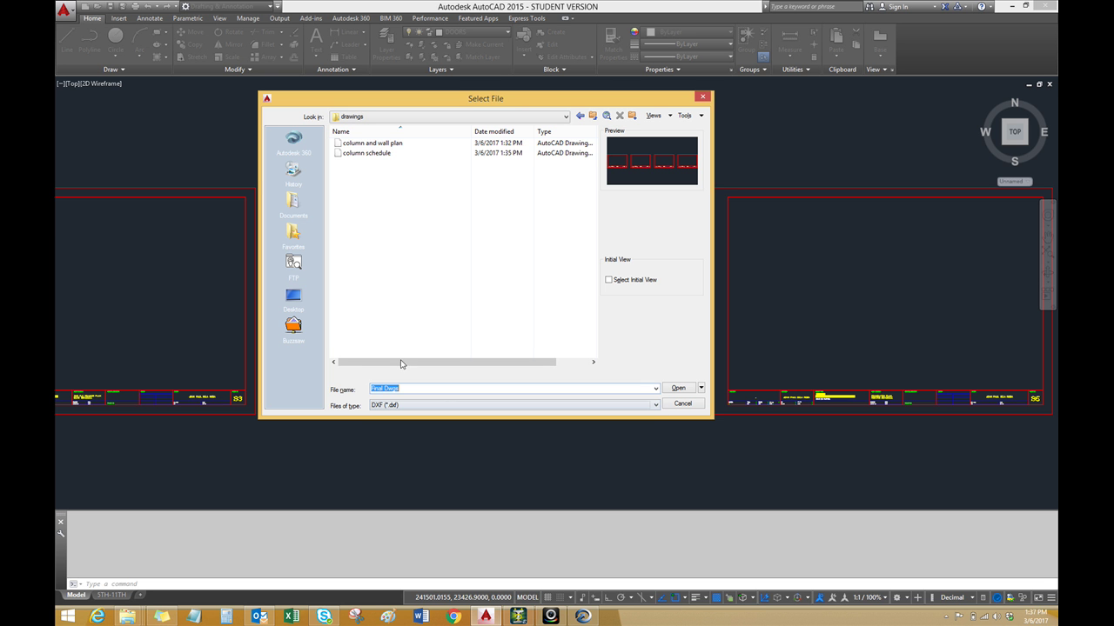
{"action": "left_click", "coordinate": [391, 144]}
{"action": "left_click", "coordinate": [380, 154], "text": "shift"}
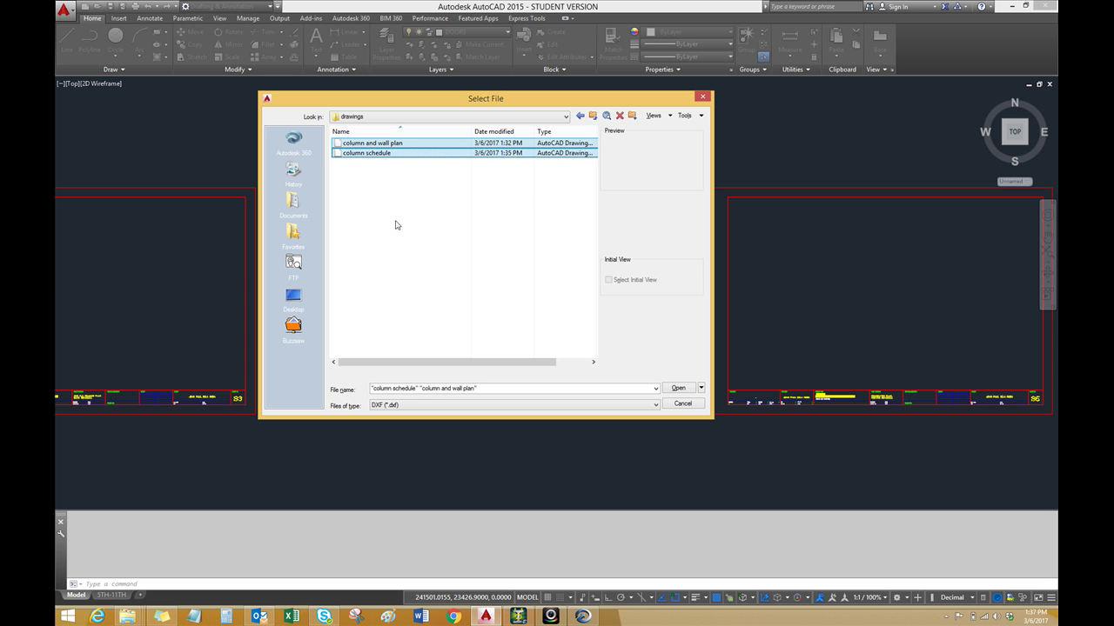
{"action": "left_click", "coordinate": [677, 388]}
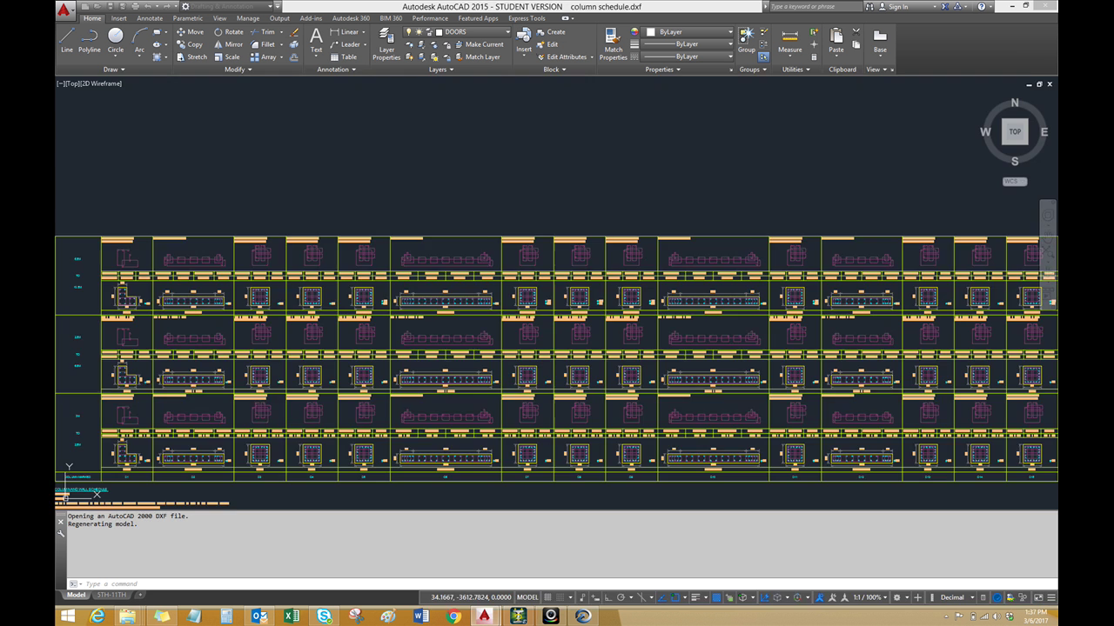
Copy the entire column and wall plan with its base point at the intersection of grids A and 1
{"action": "scroll", "coordinate": [566, 352], "scroll_direction": "down", "scroll_amount": 4}
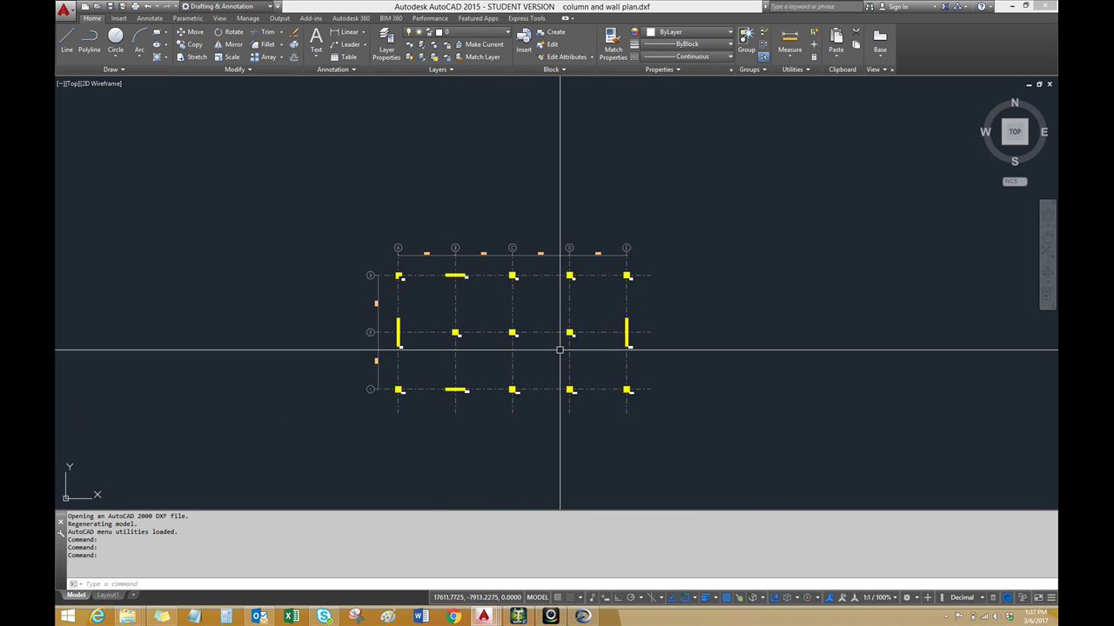
{"action": "scroll", "coordinate": [415, 400], "scroll_direction": "up", "scroll_amount": 4}
{"action": "scroll", "coordinate": [480, 343], "scroll_direction": "down", "scroll_amount": 2}
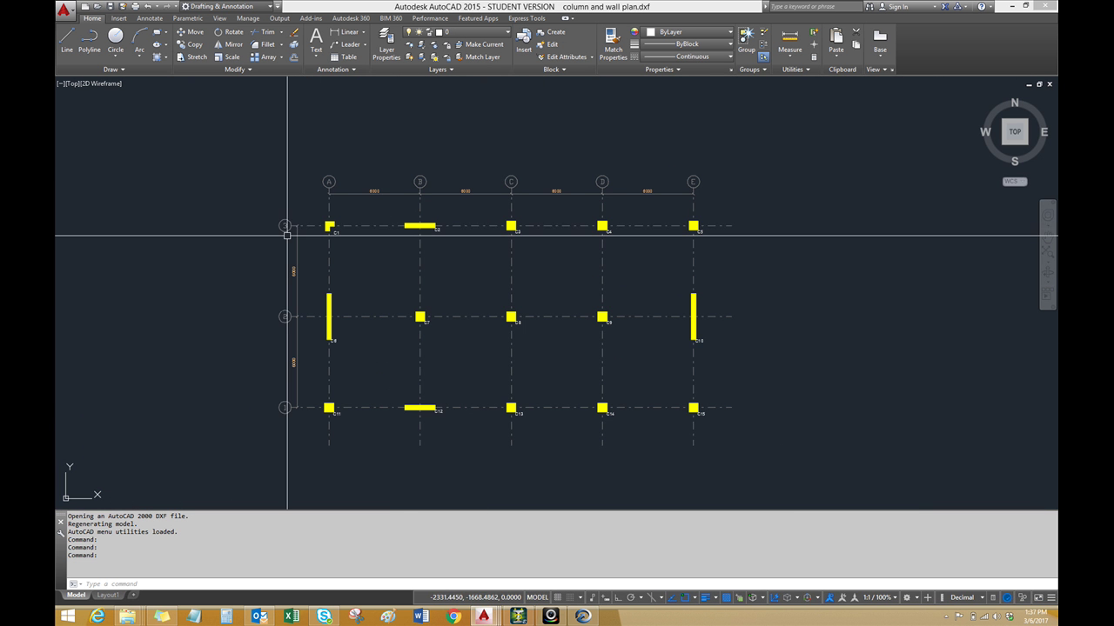
{"action": "left_click", "coordinate": [255, 156]}
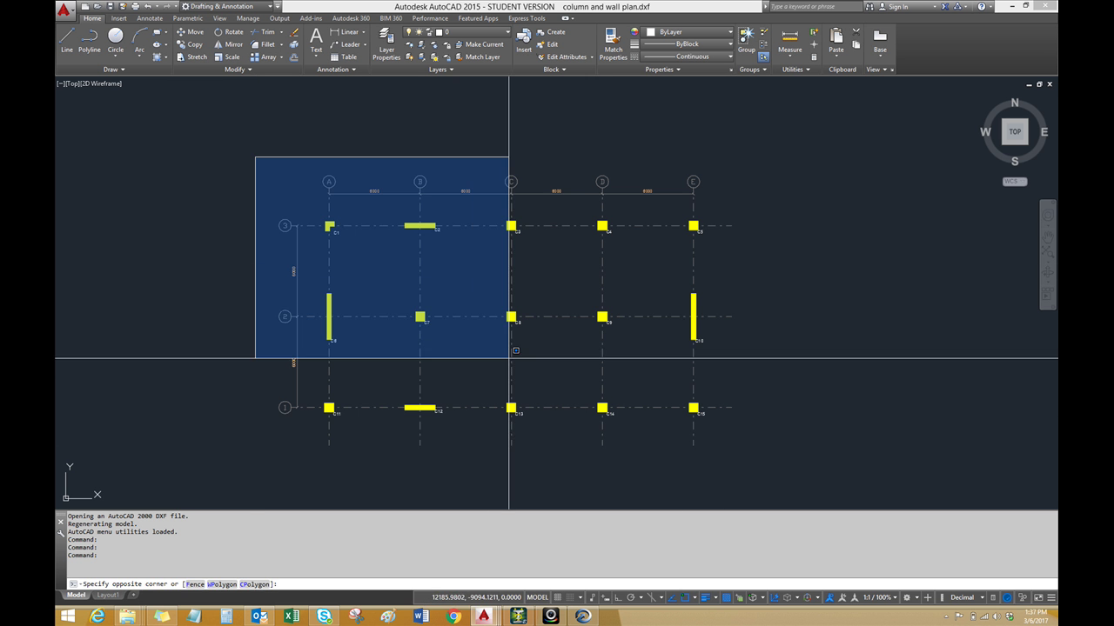
{"action": "left_click", "coordinate": [233, 258]}
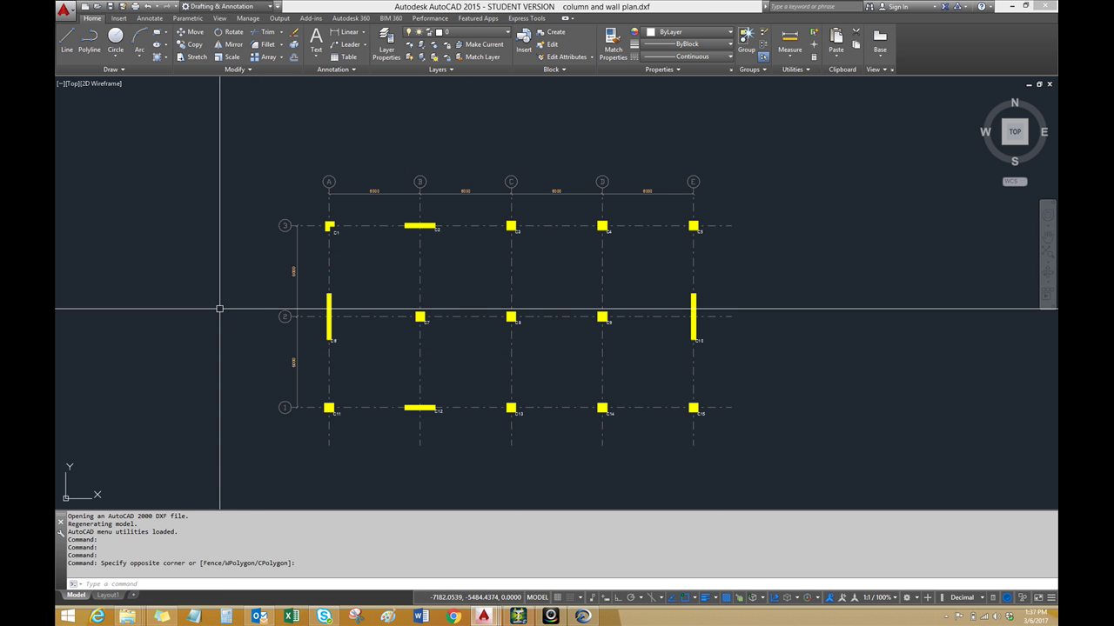
{"action": "left_click", "coordinate": [256, 148]}
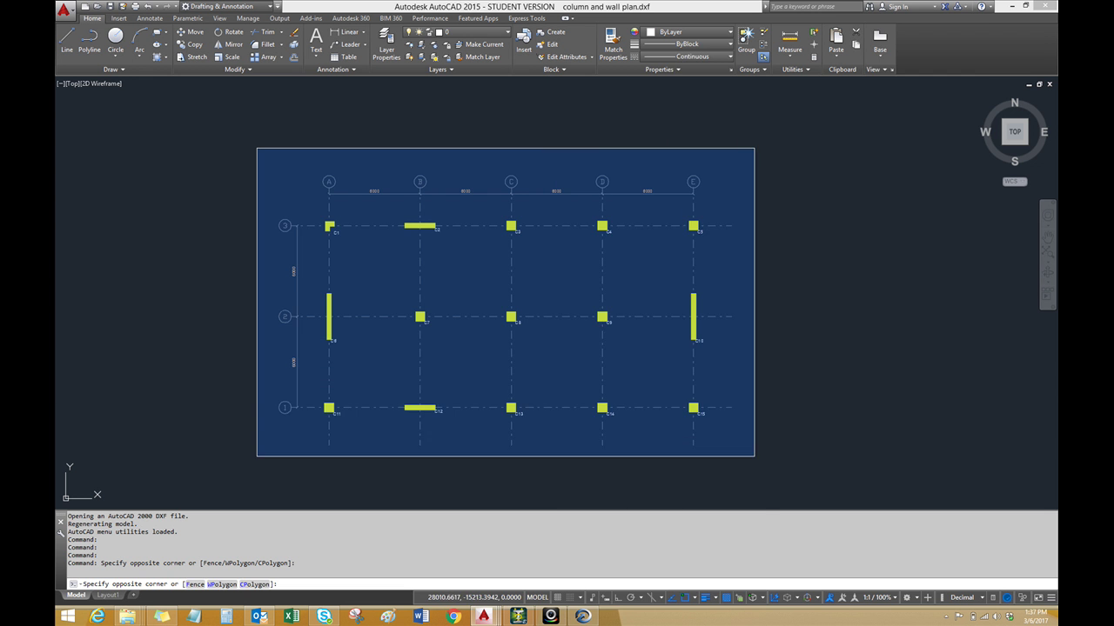
{"action": "left_click", "coordinate": [754, 455]}
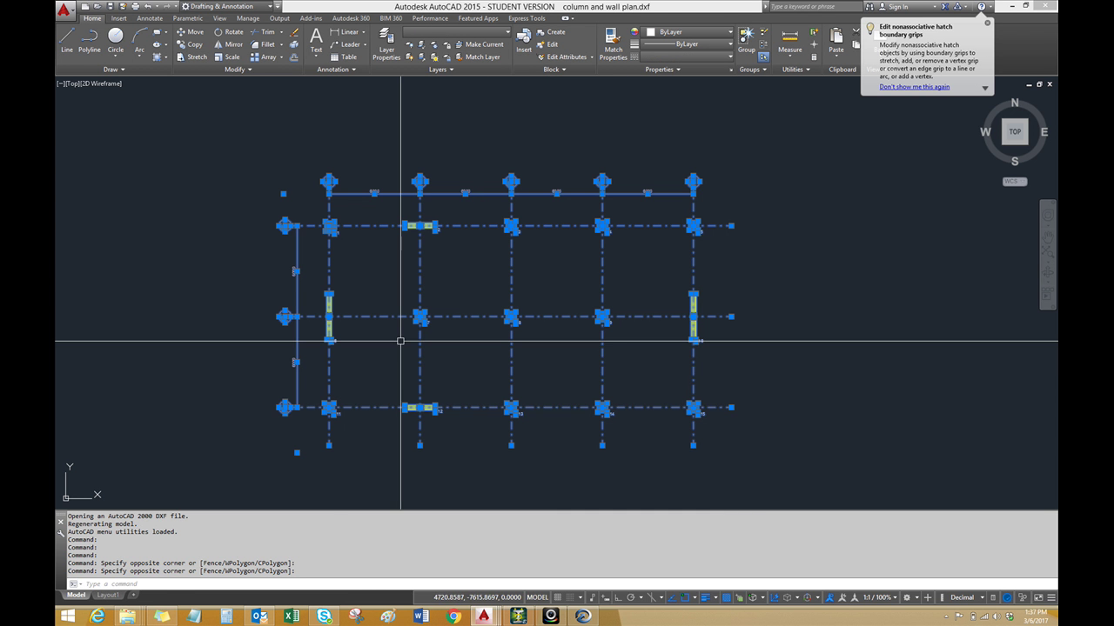
{"action": "key", "text": "ctrl+shift+c"}
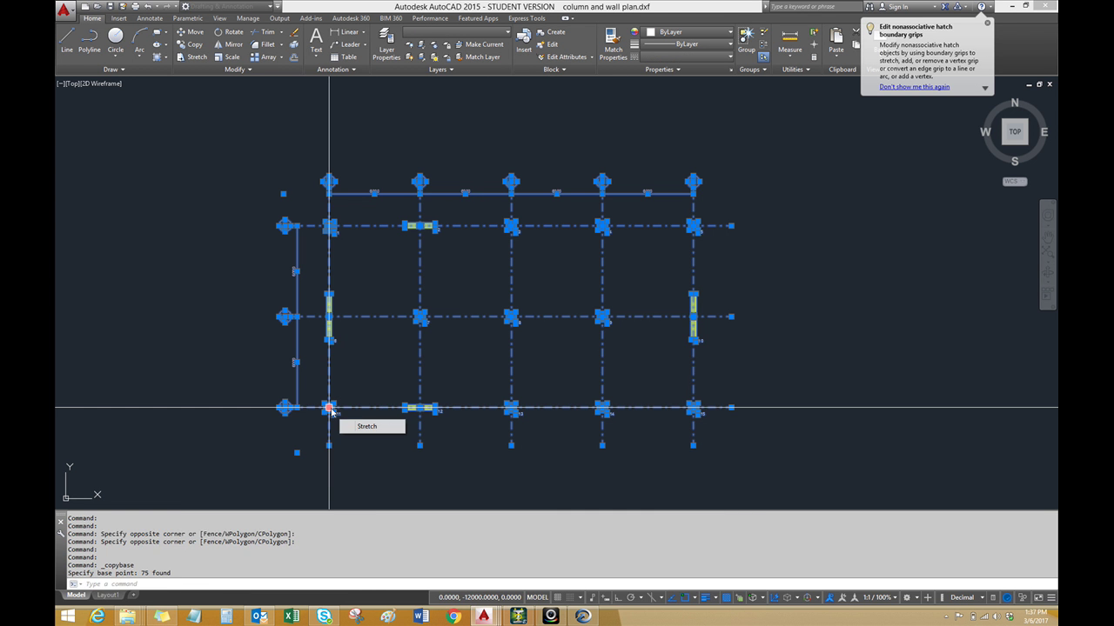
Paste the copied column and wall plan into the upper-left area of sheet S4 in Final Dwgs.dwg
{"action": "left_click", "coordinate": [328, 408]}
{"action": "key", "text": "ctrl+Tab"}
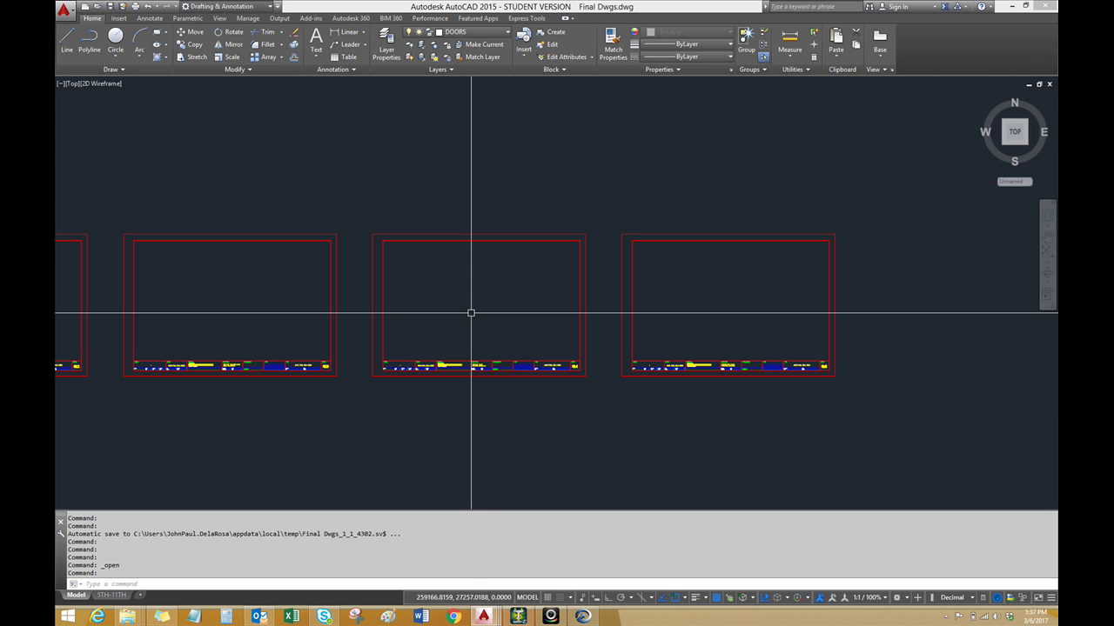
{"action": "scroll", "coordinate": [487, 383], "scroll_direction": "up", "scroll_amount": 6}
{"action": "scroll", "coordinate": [403, 301], "scroll_direction": "down", "scroll_amount": 8}
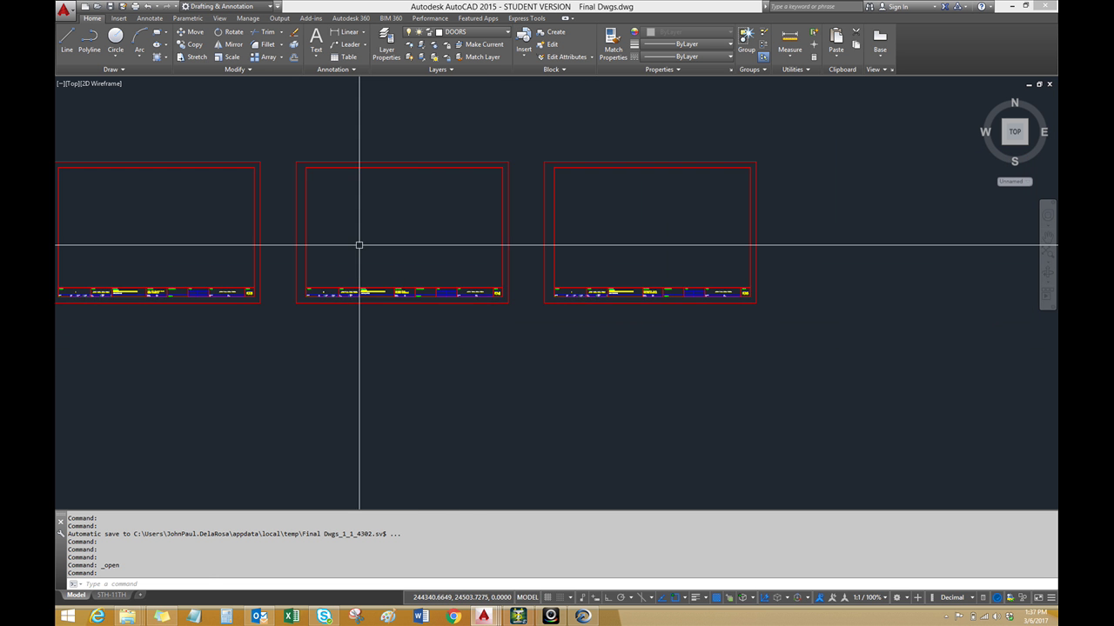
{"action": "key", "text": "ctrl+v"}
{"action": "scroll", "coordinate": [335, 239], "scroll_direction": "up", "scroll_amount": 5}
{"action": "scroll", "coordinate": [304, 248], "scroll_direction": "up", "scroll_amount": 3}
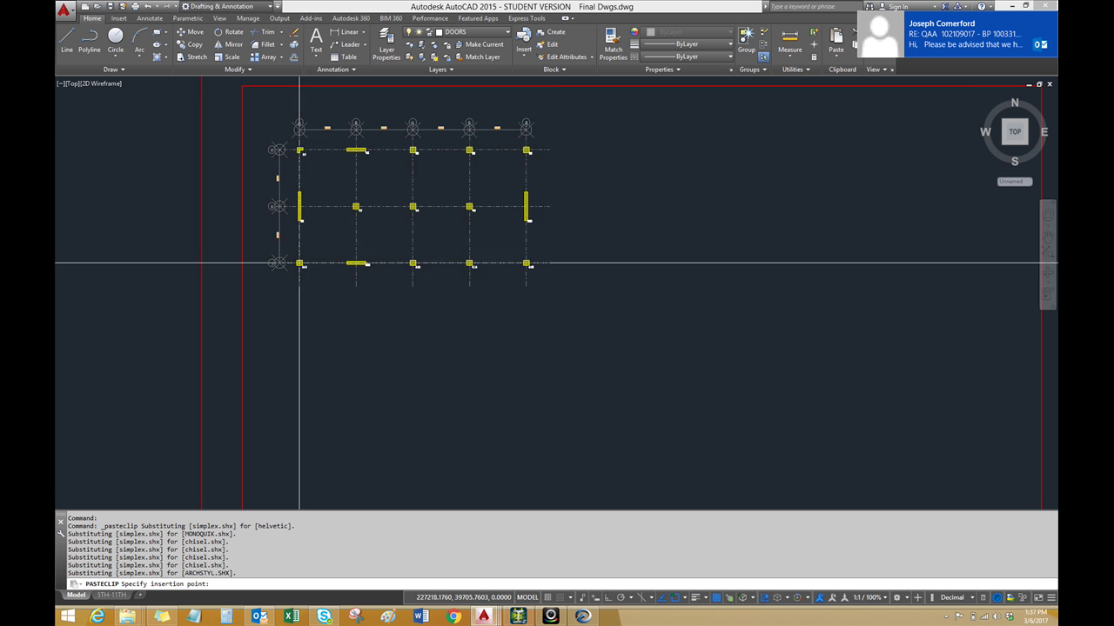
{"action": "left_click", "coordinate": [288, 248]}
{"action": "scroll", "coordinate": [340, 305], "scroll_direction": "down", "scroll_amount": 4}
{"action": "scroll", "coordinate": [344, 235], "scroll_direction": "up", "scroll_amount": 7}
{"action": "scroll", "coordinate": [335, 237], "scroll_direction": "down", "scroll_amount": 3}
{"action": "scroll", "coordinate": [322, 209], "scroll_direction": "up", "scroll_amount": 3}
{"action": "scroll", "coordinate": [341, 221], "scroll_direction": "down", "scroll_amount": 2}
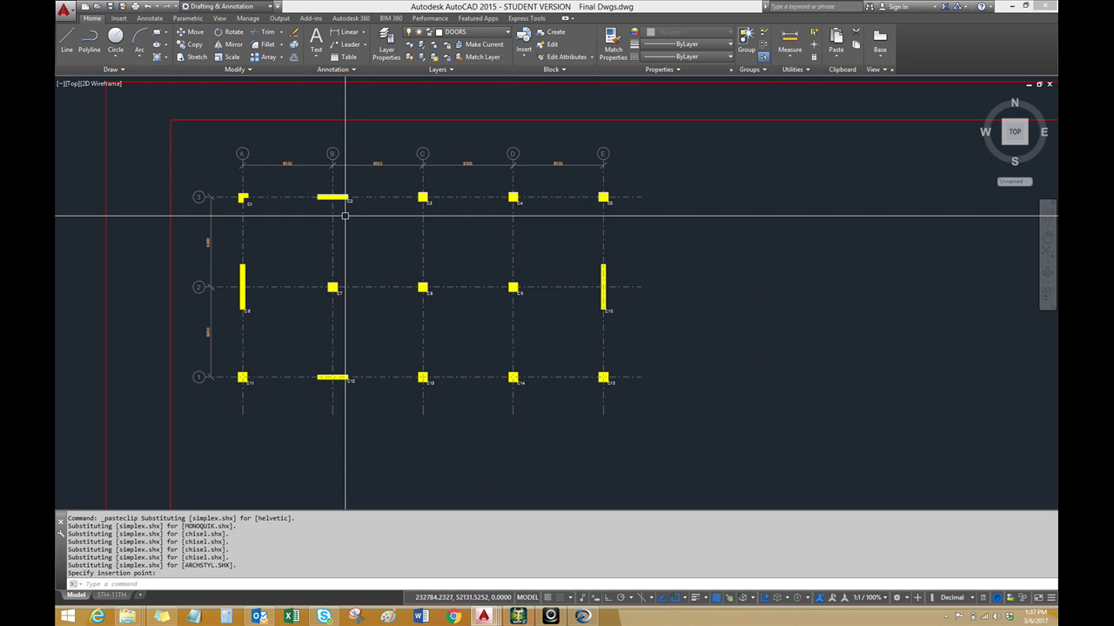
Copy the entire schedule table in column schedule.dxf with its base point at the table's upper-left corner
{"action": "mouse_move", "coordinate": [483, 619]}
{"action": "left_click", "coordinate": [485, 567]}
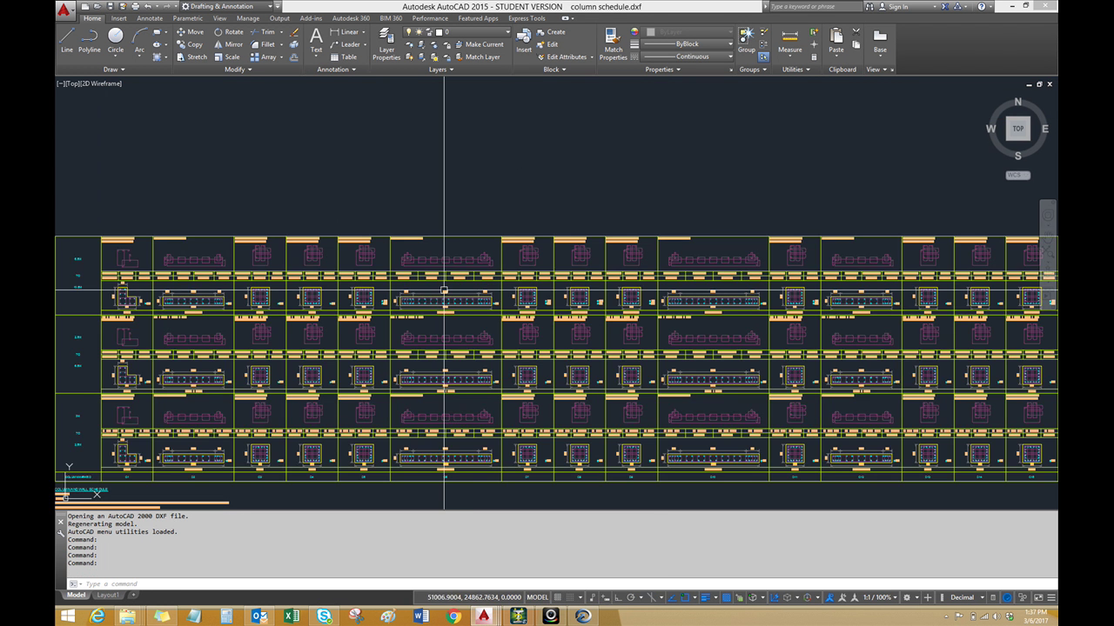
{"action": "scroll", "coordinate": [440, 296], "scroll_direction": "down", "scroll_amount": 2}
{"action": "left_click", "coordinate": [147, 236]}
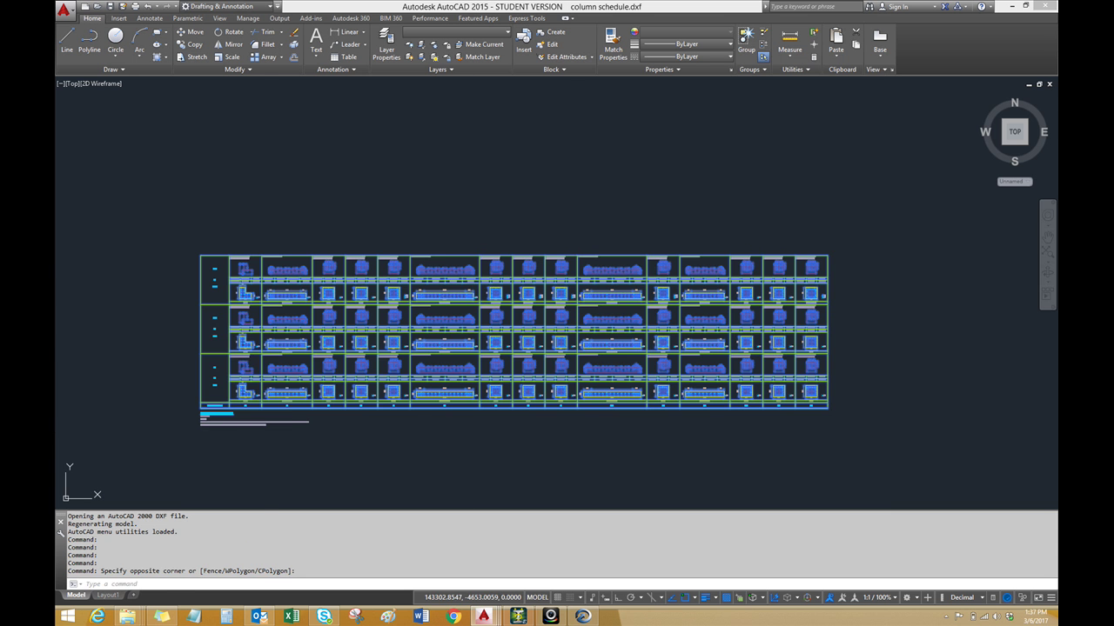
{"action": "left_click", "coordinate": [885, 431]}
{"action": "scroll", "coordinate": [208, 253], "scroll_direction": "up", "scroll_amount": 3}
{"action": "key", "text": "ctrl+shift+c"}
{"action": "left_click", "coordinate": [212, 250]}
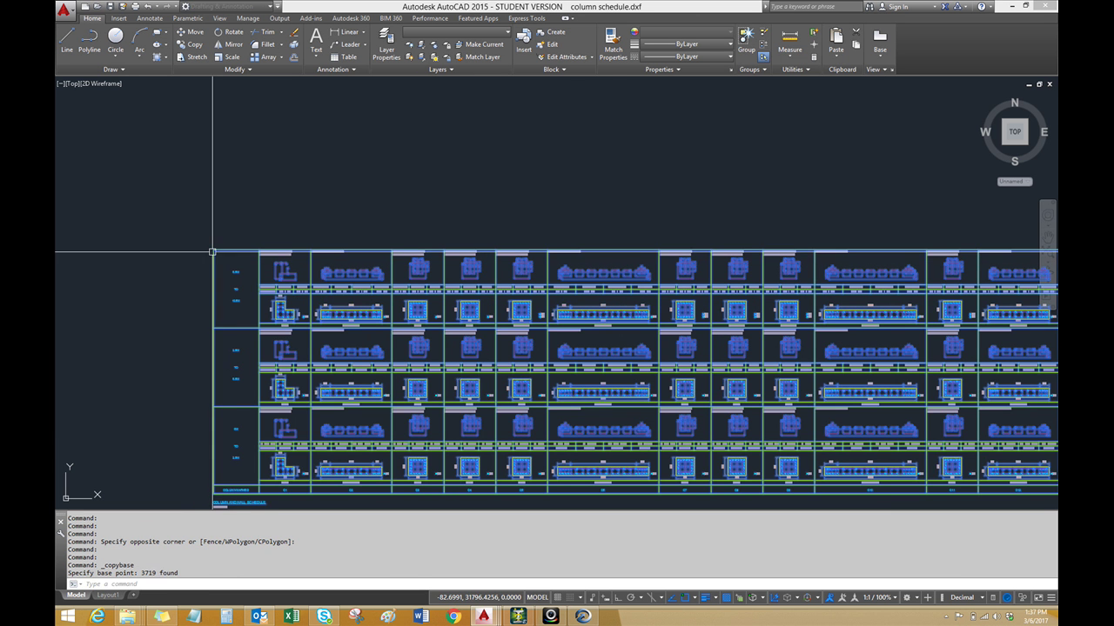
Paste the column schedule as a block below the column plan on sheet S4 in Final Dwgs.dwg
{"action": "key", "text": "ctrl+Tab"}
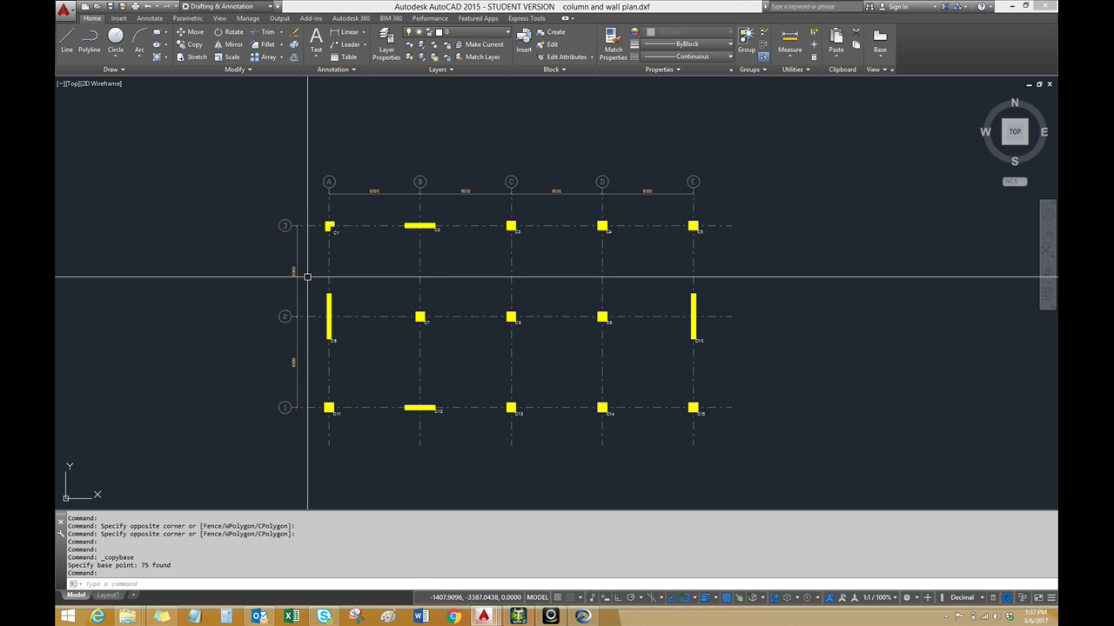
{"action": "key", "text": "ctrl+Tab"}
{"action": "left_click", "coordinate": [326, 241]}
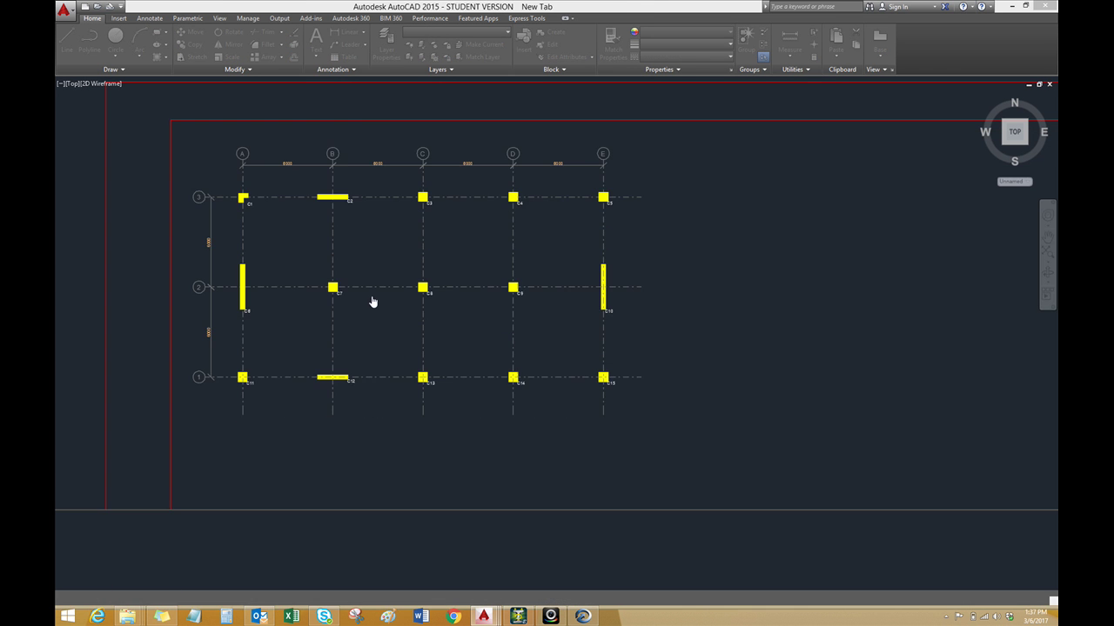
{"action": "scroll", "coordinate": [383, 261], "scroll_direction": "down", "scroll_amount": 5}
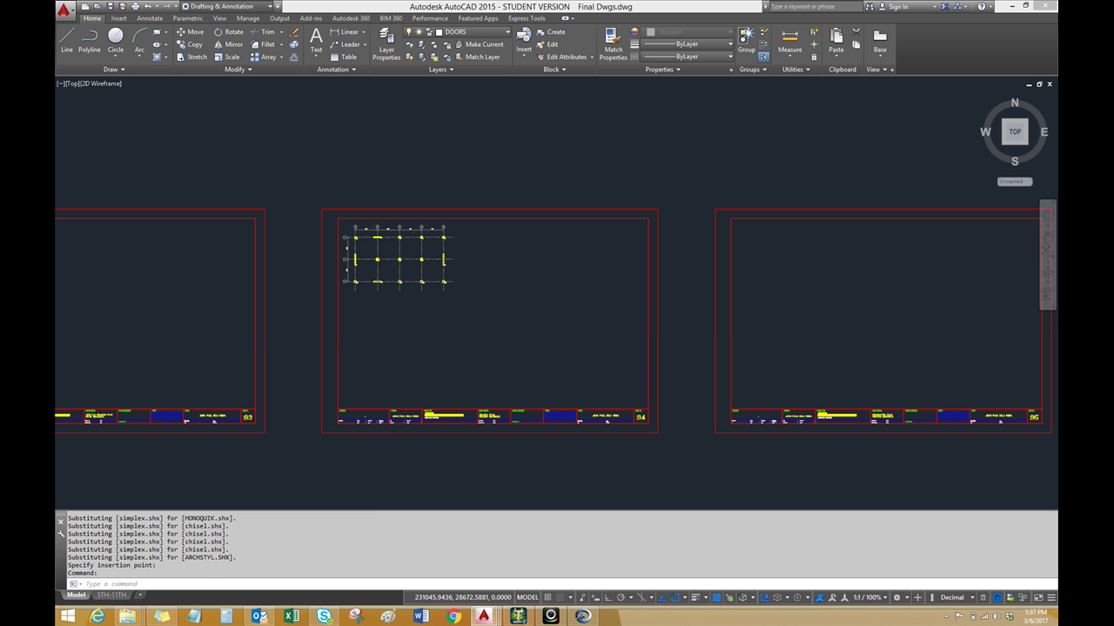
{"action": "key", "text": "ctrl+shift+v"}
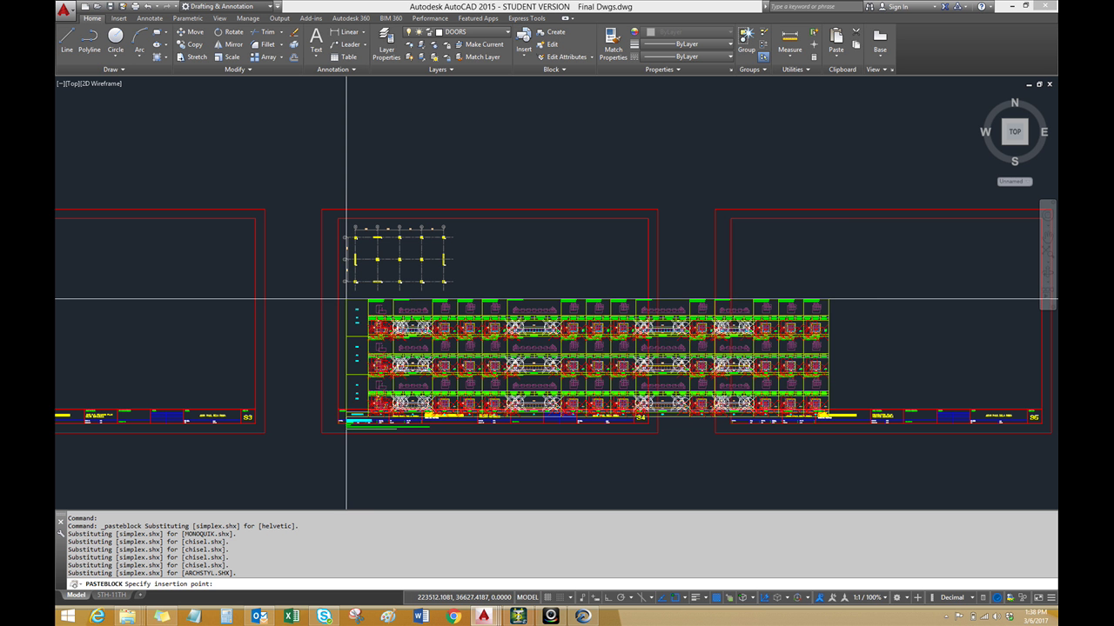
{"action": "left_click", "coordinate": [357, 298]}
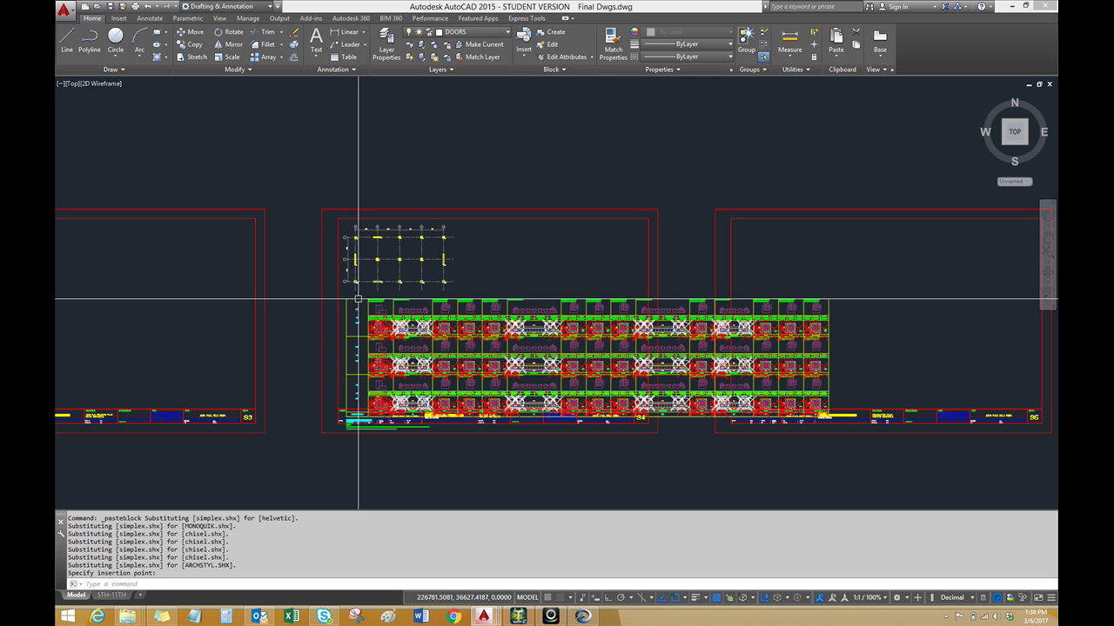
{"action": "key", "text": "Escape"}
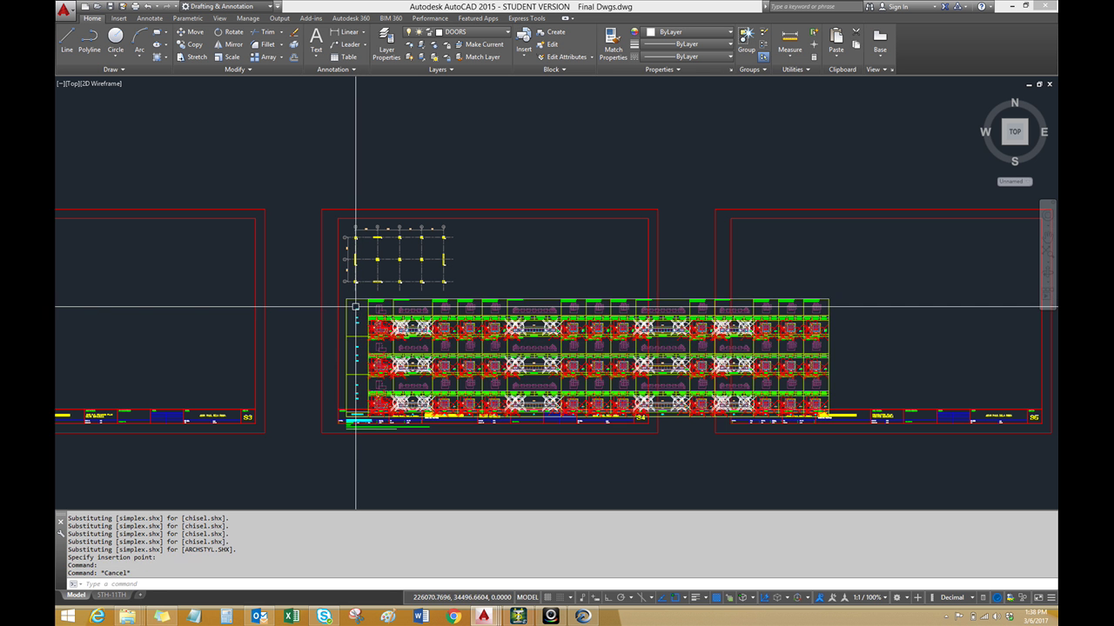
Scale the pasted schedule block twice by a factor of 0.8 about its upper-left corner
{"action": "type", "text": "sc"}
{"action": "key", "text": "Return"}
{"action": "left_click", "coordinate": [355, 302]}
{"action": "key", "text": "Return"}
{"action": "left_click", "coordinate": [347, 299]}
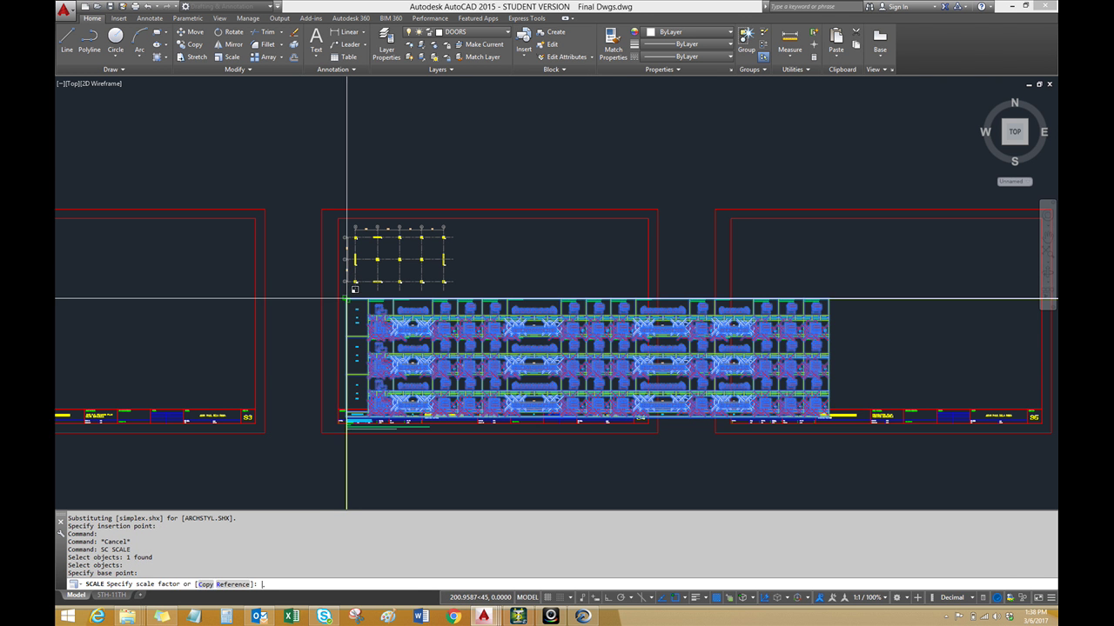
{"action": "key", "text": "Return"}
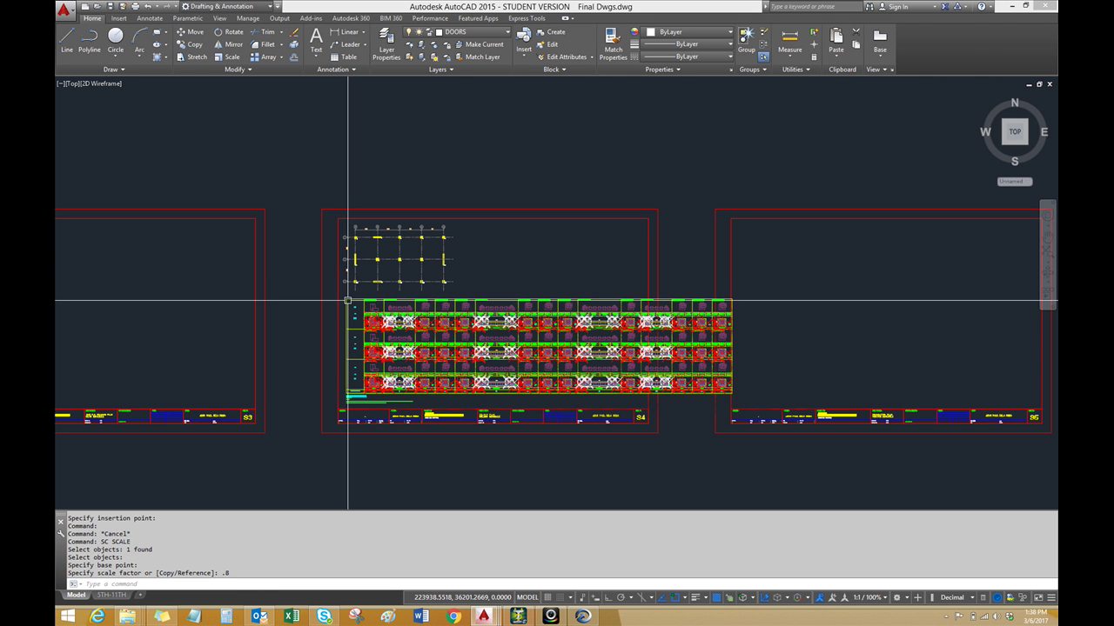
{"action": "key", "text": "Return"}
{"action": "left_click", "coordinate": [346, 299]}
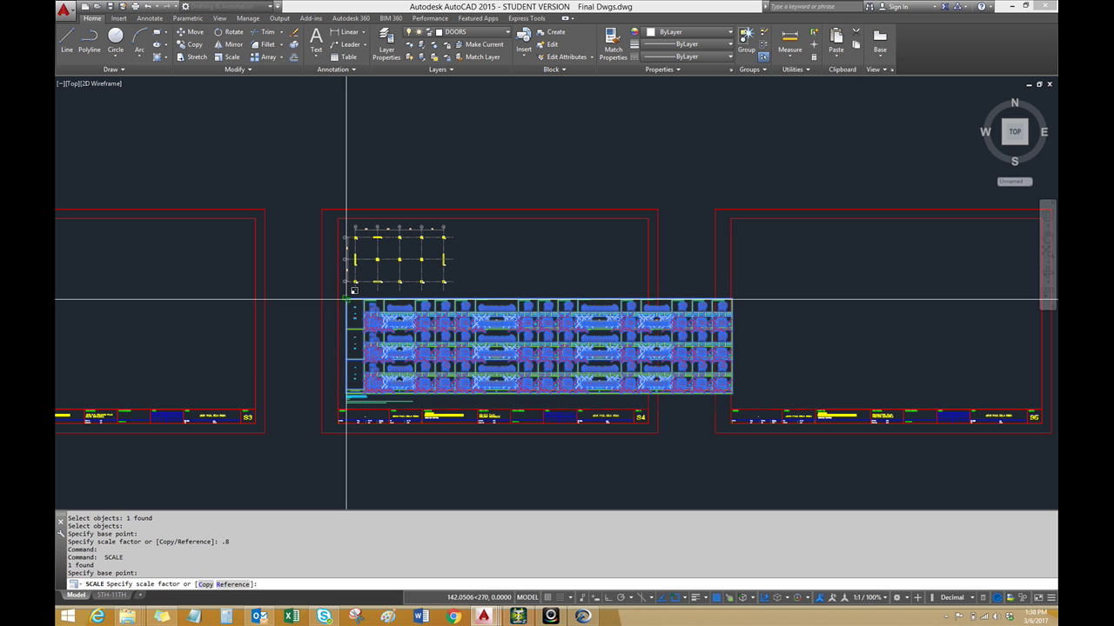
{"action": "type", "text": ".8"}
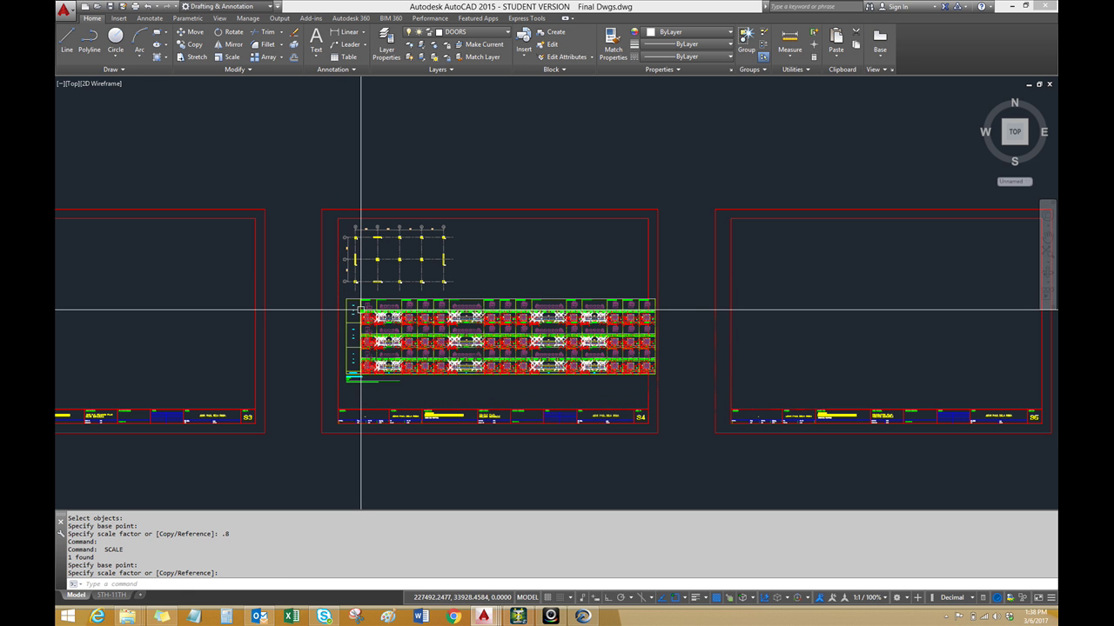
{"action": "key", "text": "Return"}
{"action": "left_click", "coordinate": [346, 299]}
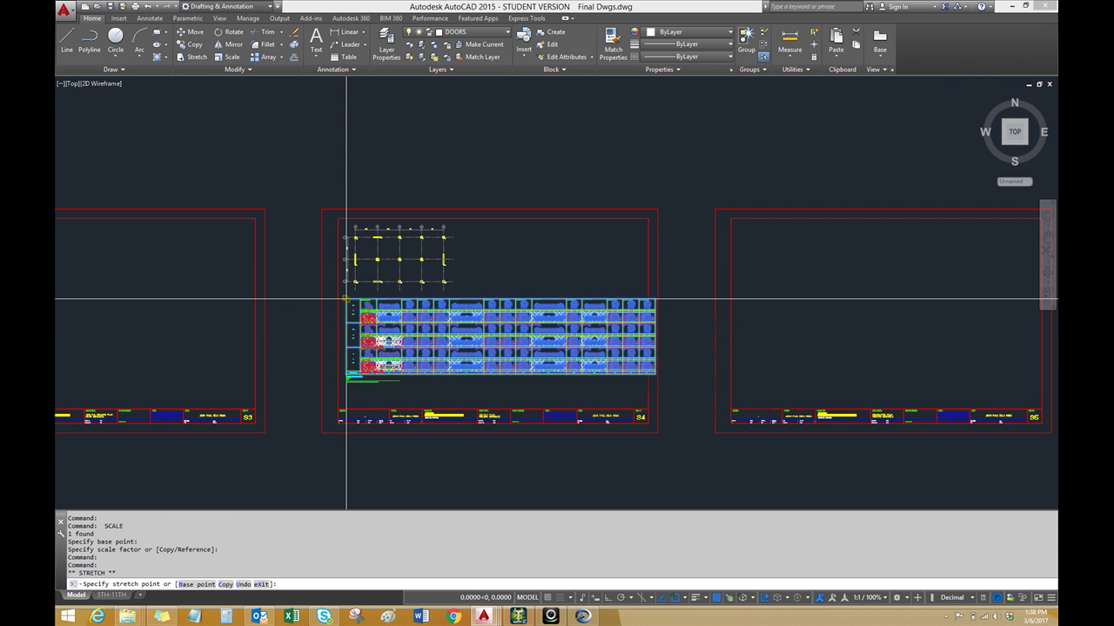
{"action": "type", "text": ".9"}
{"action": "key", "text": "Return"}
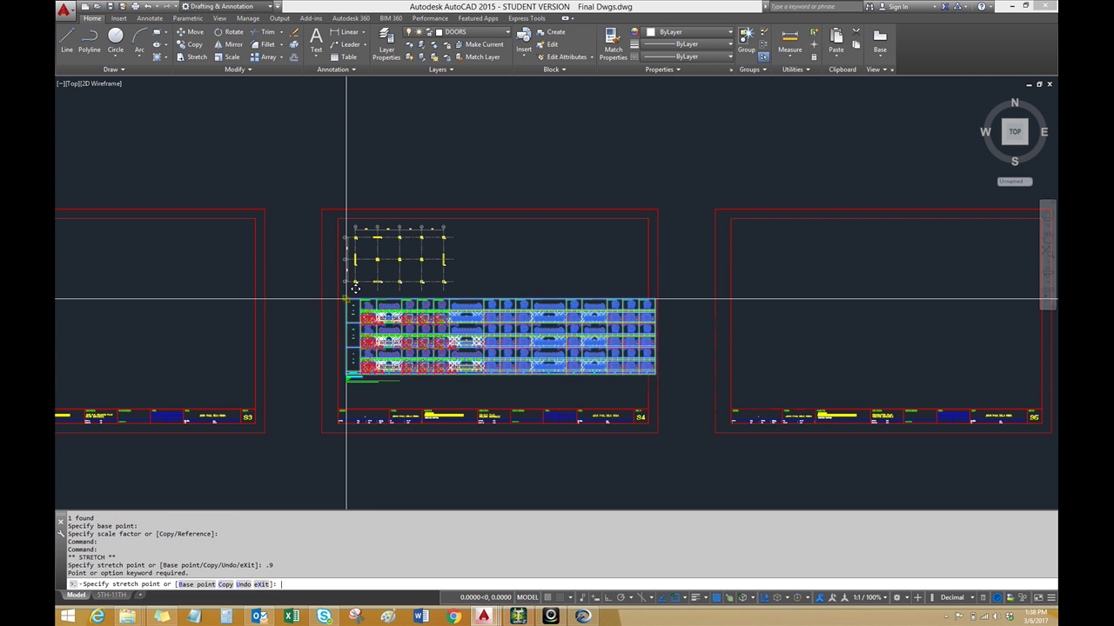
{"action": "key", "text": "Escape"}
{"action": "key", "text": "Escape"}
{"action": "key", "text": "Escape"}
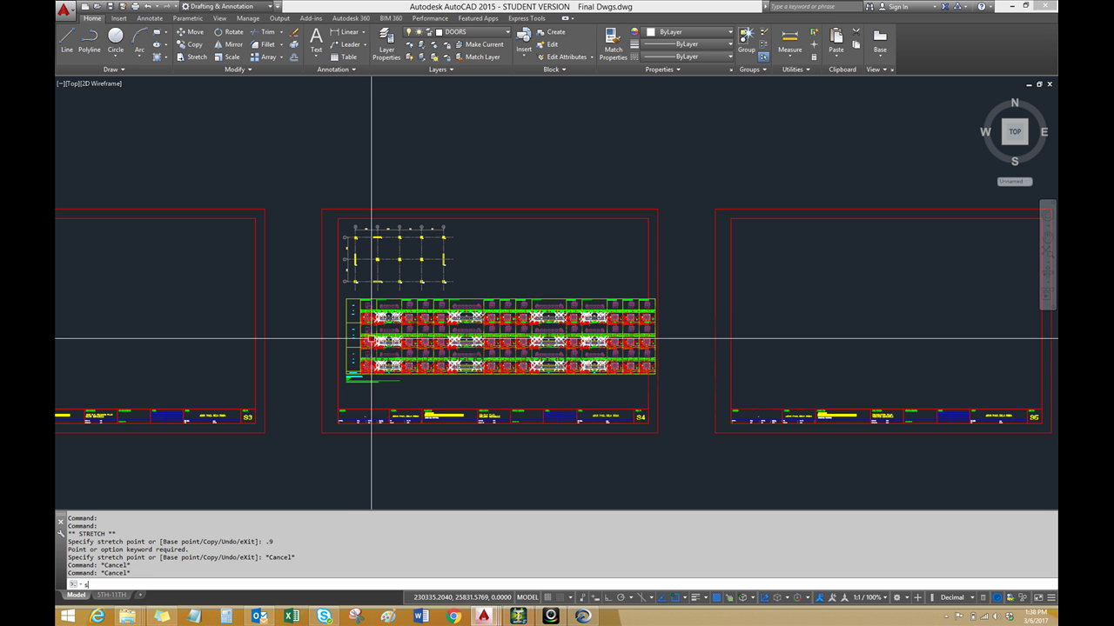
Scale the schedule block by a factor of 0.9 about its upper-left corner to fit inside sheet S4
{"action": "type", "text": "sc"}
{"action": "key", "text": "Return"}
{"action": "left_click", "coordinate": [347, 298]}
{"action": "key", "text": "Return"}
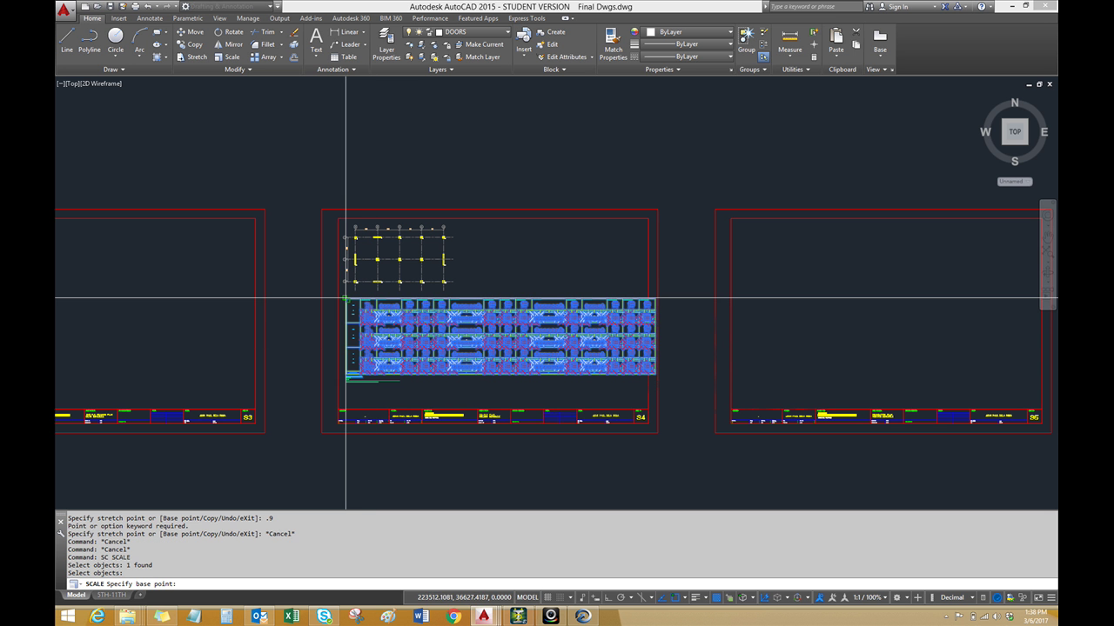
{"action": "left_click", "coordinate": [347, 298]}
{"action": "type", "text": ".9"}
{"action": "key", "text": "Return"}
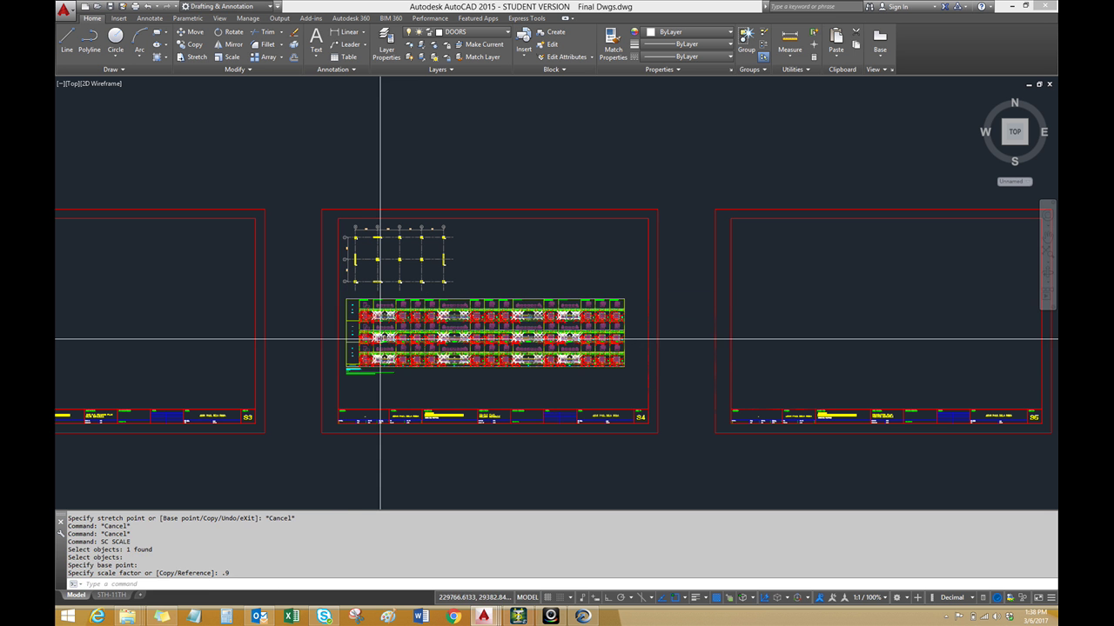
Move the schedule block down and slightly left so it sits just above sheet S4's title block
{"action": "type", "text": "m"}
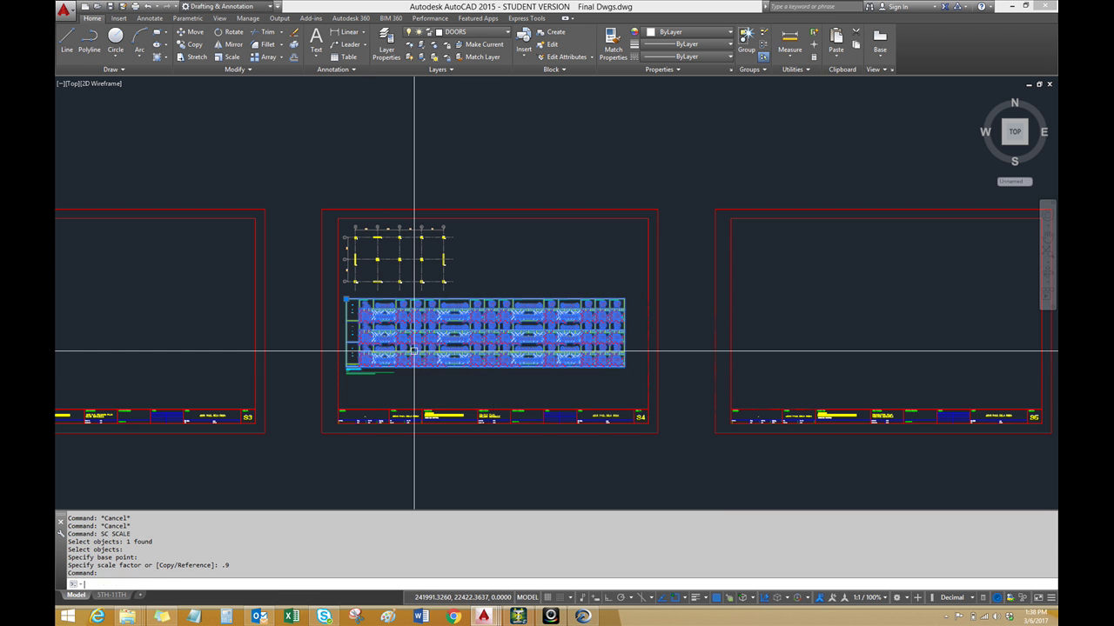
{"action": "key", "text": "Return"}
{"action": "scroll", "coordinate": [325, 376], "scroll_direction": "up", "scroll_amount": 4}
{"action": "left_click", "coordinate": [319, 336]}
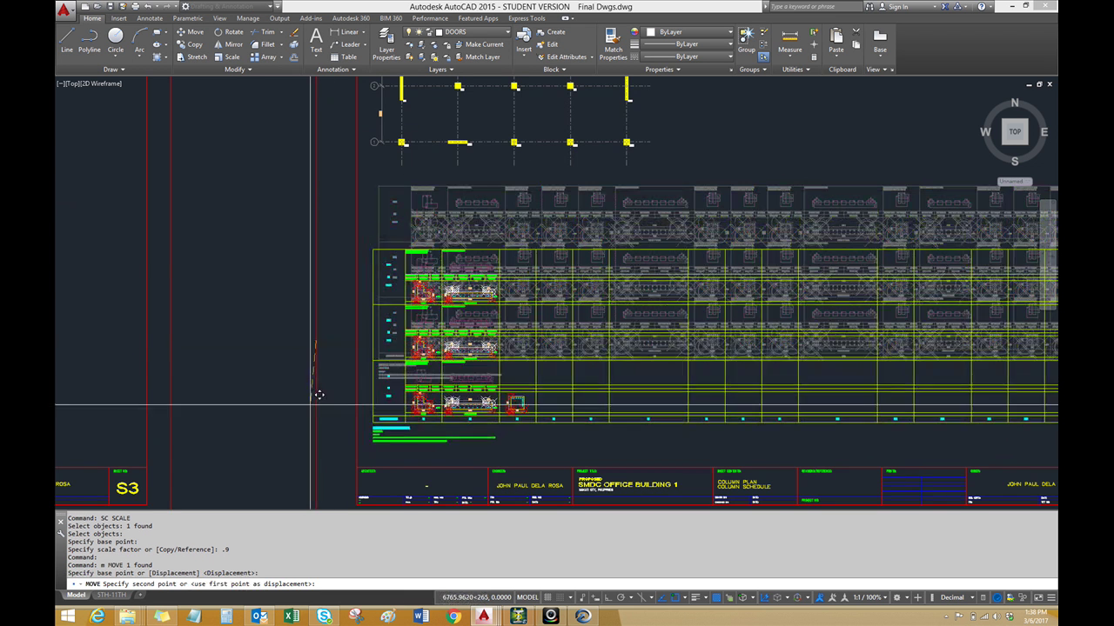
{"action": "left_click", "coordinate": [309, 406]}
Explode the schedule block on sheet S4 and regenerate the drawing
{"action": "scroll", "coordinate": [307, 406], "scroll_direction": "down", "scroll_amount": 4}
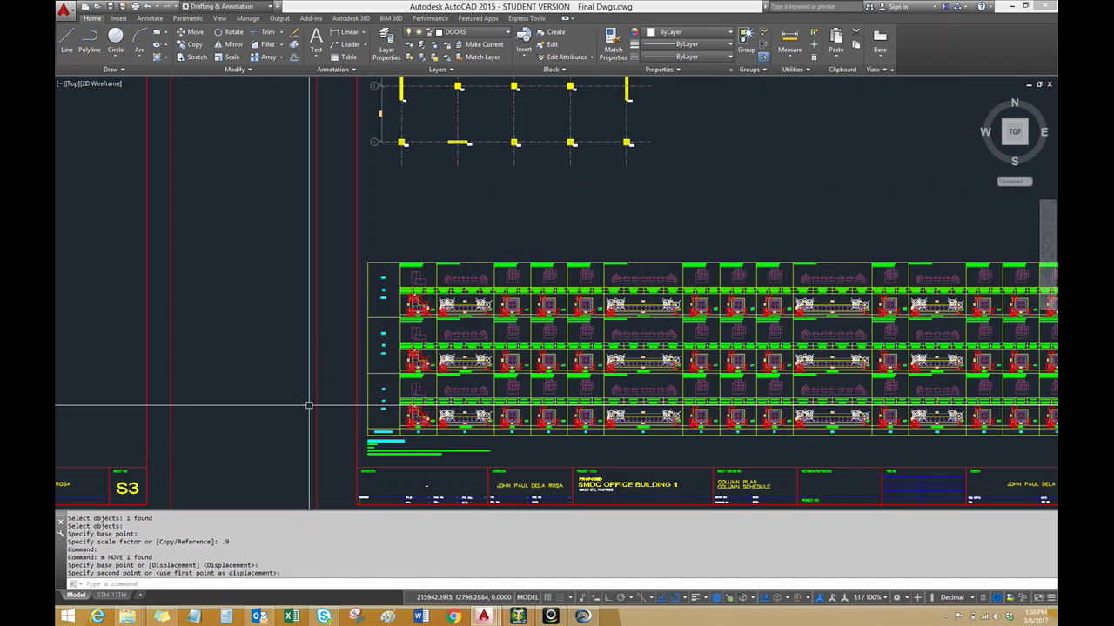
{"action": "left_click", "coordinate": [466, 277]}
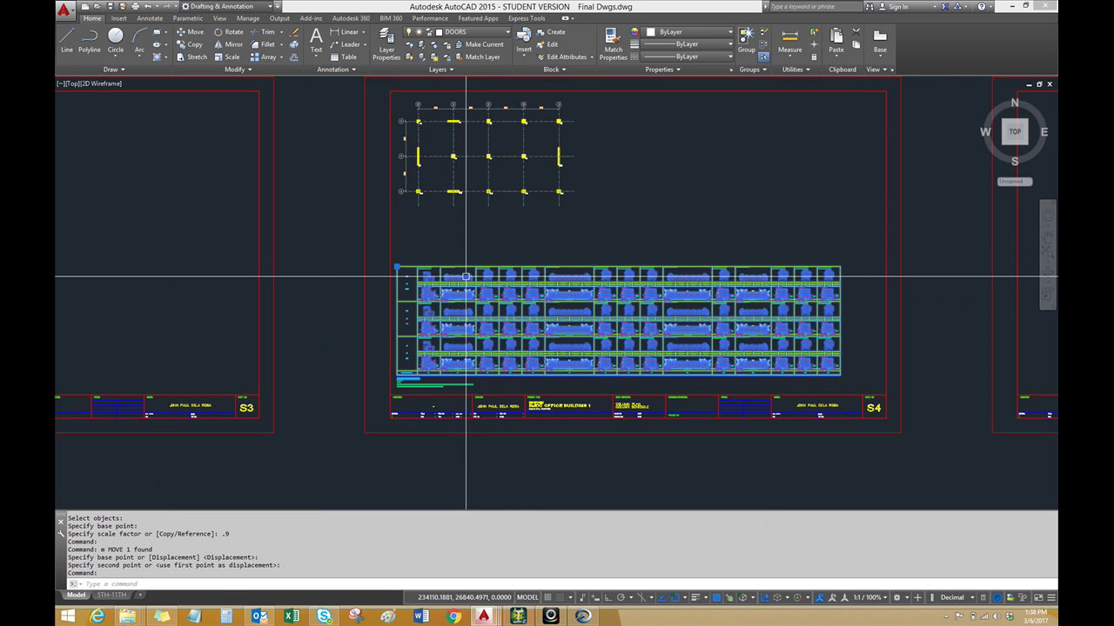
{"action": "left_click", "coordinate": [87, 583]}
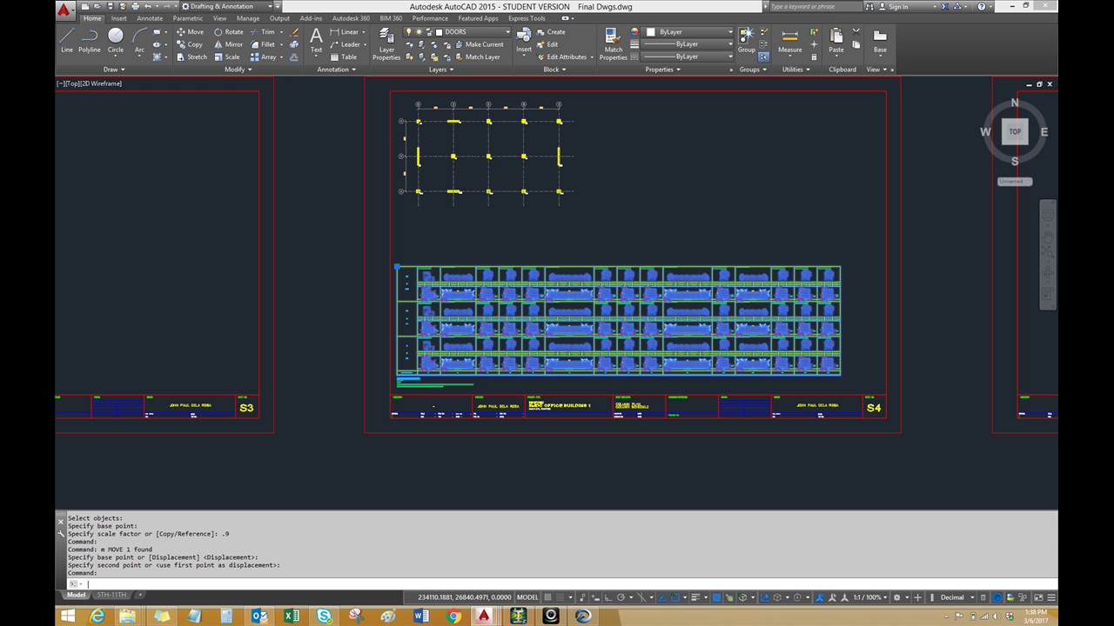
{"action": "type", "text": "x"}
{"action": "key", "text": "Return"}
{"action": "scroll", "coordinate": [379, 376], "scroll_direction": "up", "scroll_amount": 6}
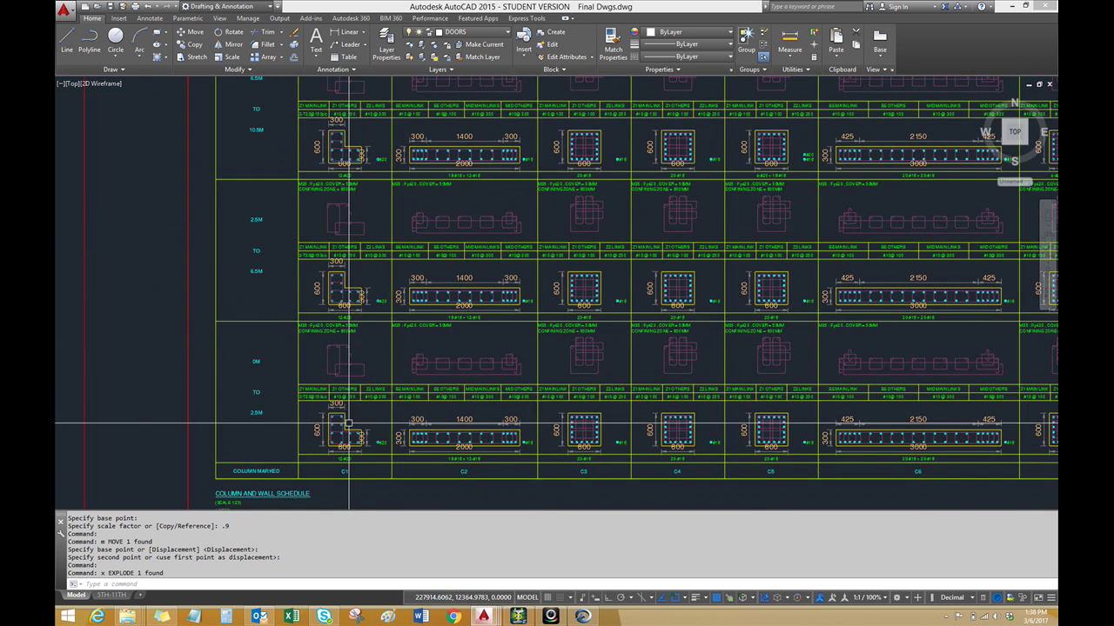
{"action": "type", "text": "re"}
{"action": "key", "text": "Return"}
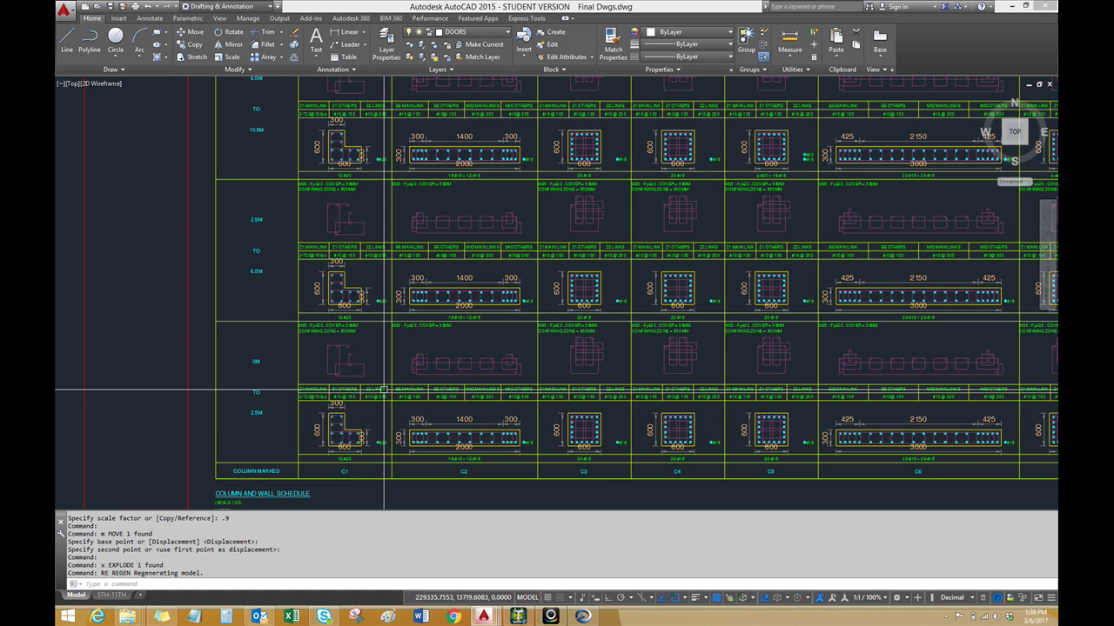
Examine the dimensions and reinforcement details of wall C6 in the column and wall schedule
{"action": "middle_click_drag", "start_coordinate": [462, 368], "coordinate": [369, 313]}
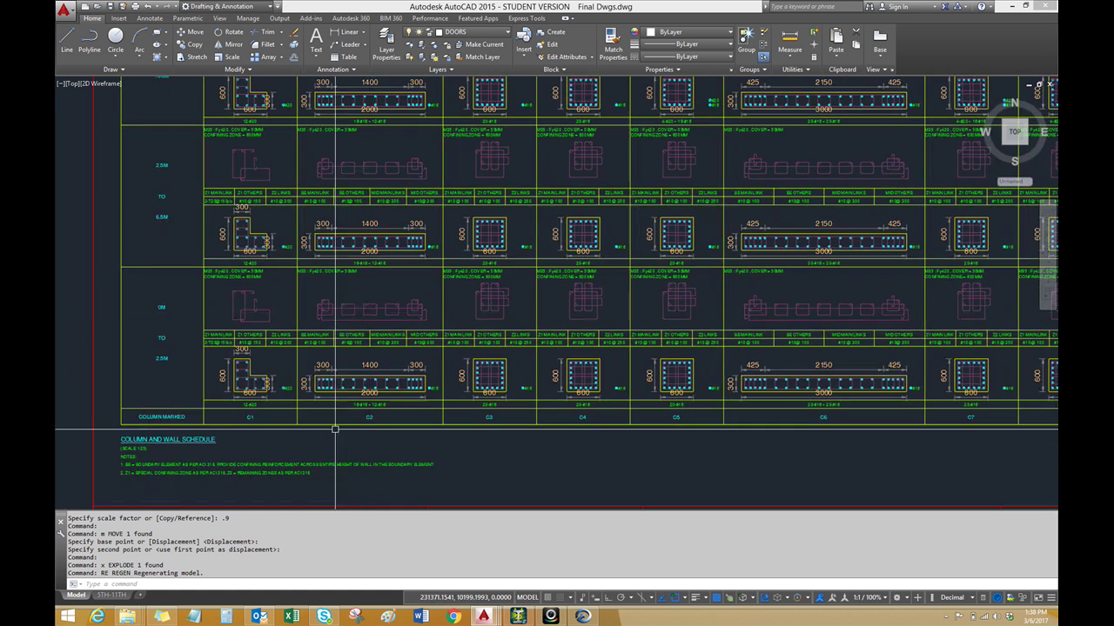
{"action": "scroll", "coordinate": [698, 346], "scroll_direction": "up", "scroll_amount": 5}
{"action": "left_click", "coordinate": [694, 369]}
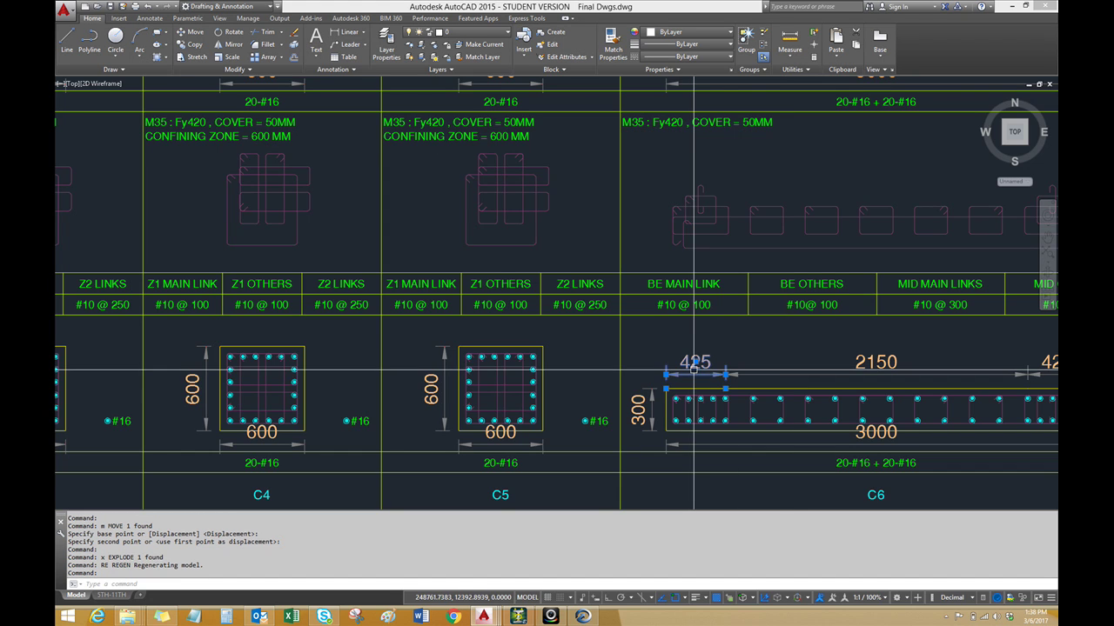
{"action": "key", "text": "Escape"}
{"action": "scroll", "coordinate": [931, 401], "scroll_direction": "up", "scroll_amount": 2}
{"action": "left_click", "coordinate": [560, 358]}
{"action": "key", "text": "Escape"}
{"action": "left_click", "coordinate": [626, 355]}
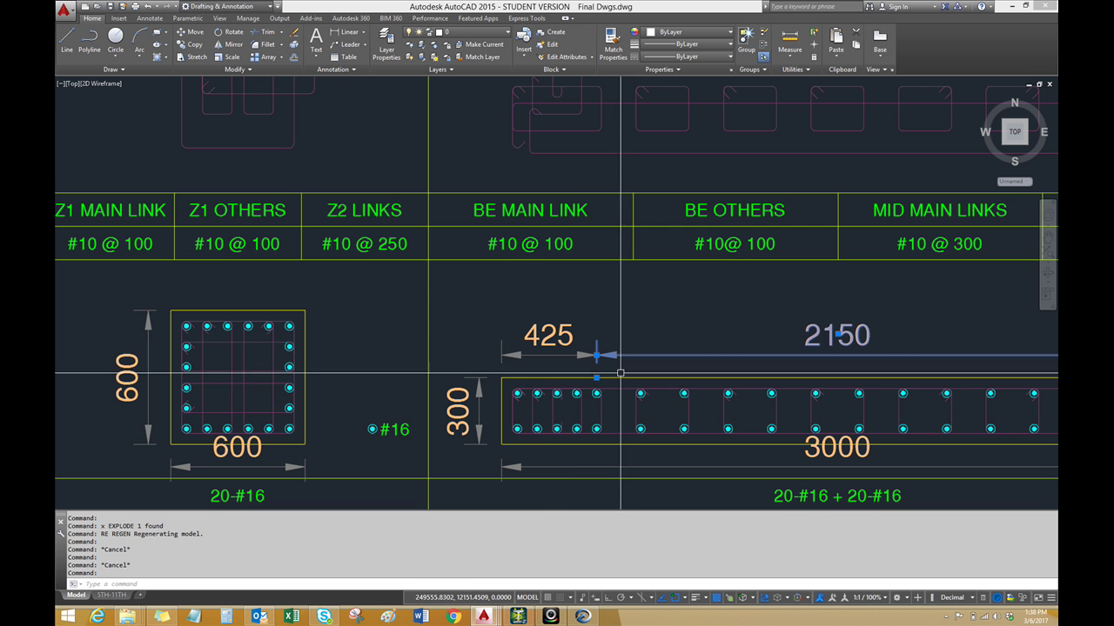
{"action": "key", "text": "Escape"}
{"action": "key", "text": "Escape"}
{"action": "left_click", "coordinate": [551, 355]}
{"action": "left_click", "coordinate": [545, 341]}
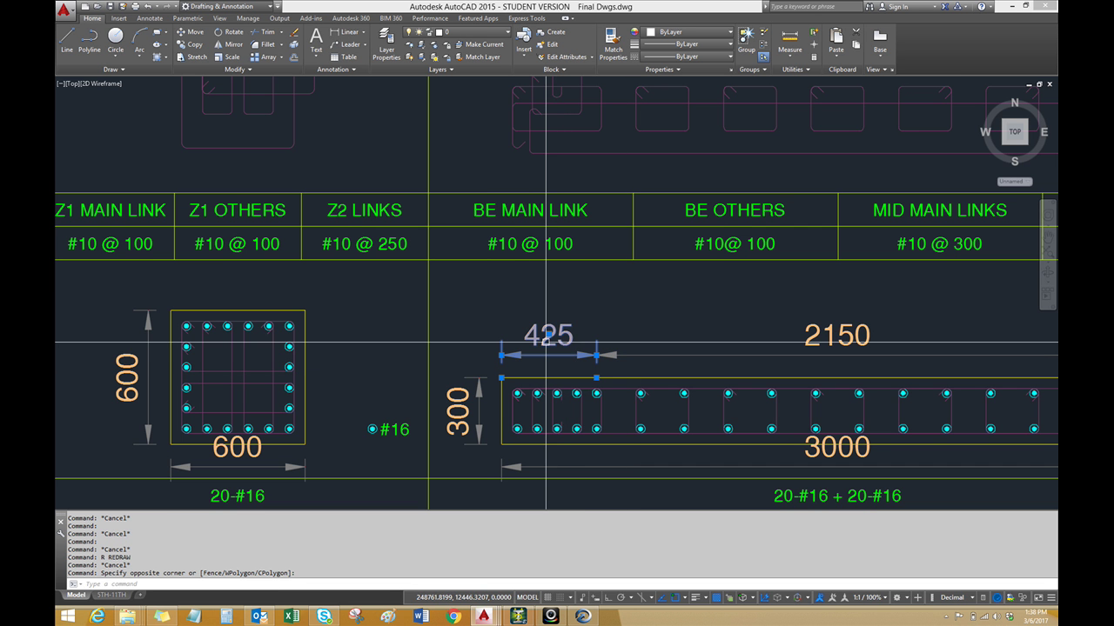
{"action": "key", "text": "Escape"}
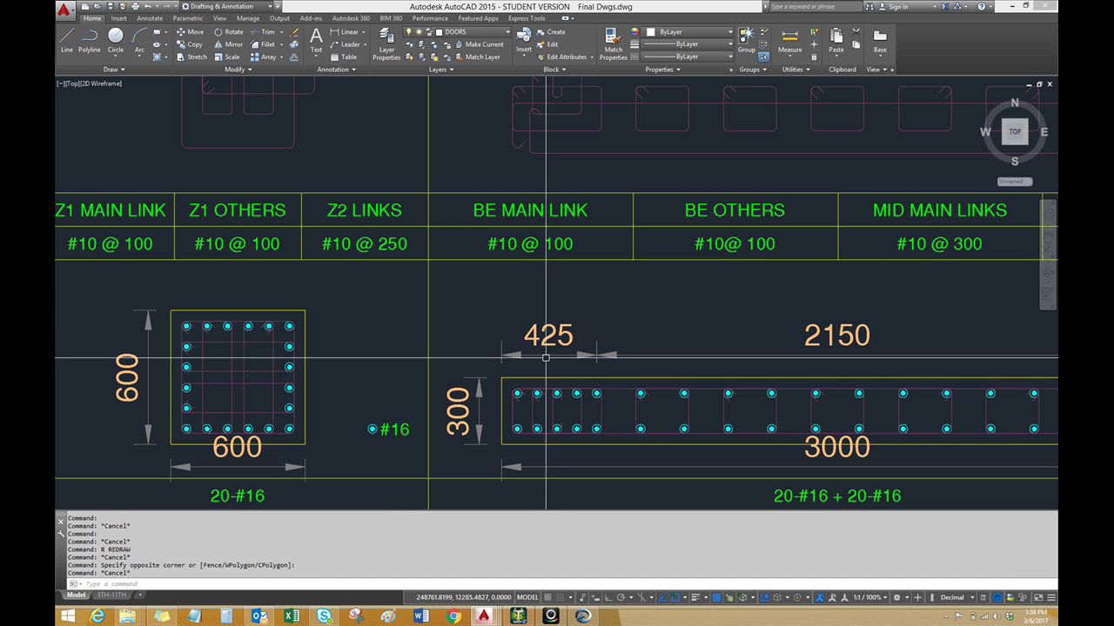
{"action": "left_click", "coordinate": [545, 356]}
{"action": "key", "text": "Escape"}
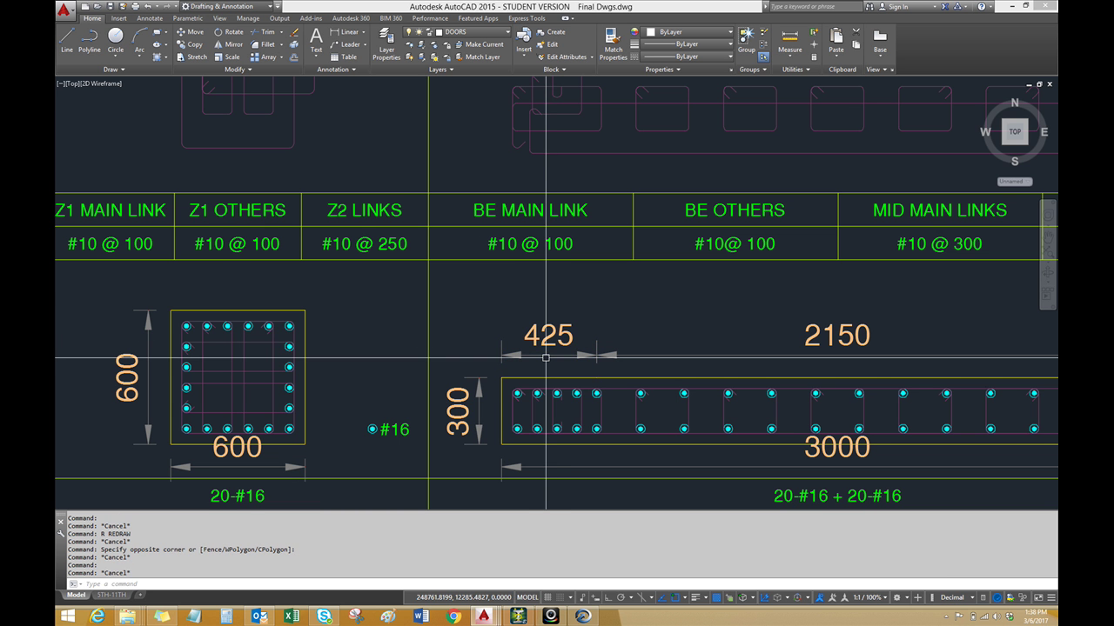
Regenerate the drawing and review the column plan and schedule layout on sheet S4
{"action": "type", "text": "re"}
{"action": "key", "text": "Return"}
{"action": "scroll", "coordinate": [546, 356], "scroll_direction": "down", "scroll_amount": 2}
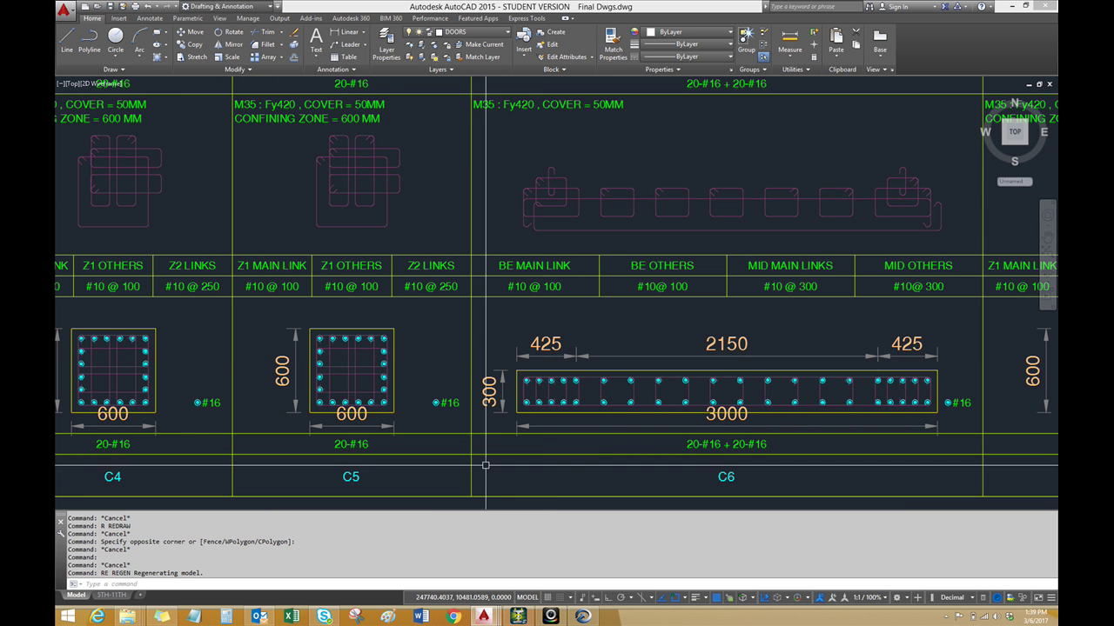
{"action": "scroll", "coordinate": [505, 417], "scroll_direction": "down", "scroll_amount": 4}
{"action": "scroll", "coordinate": [468, 303], "scroll_direction": "down", "scroll_amount": 5}
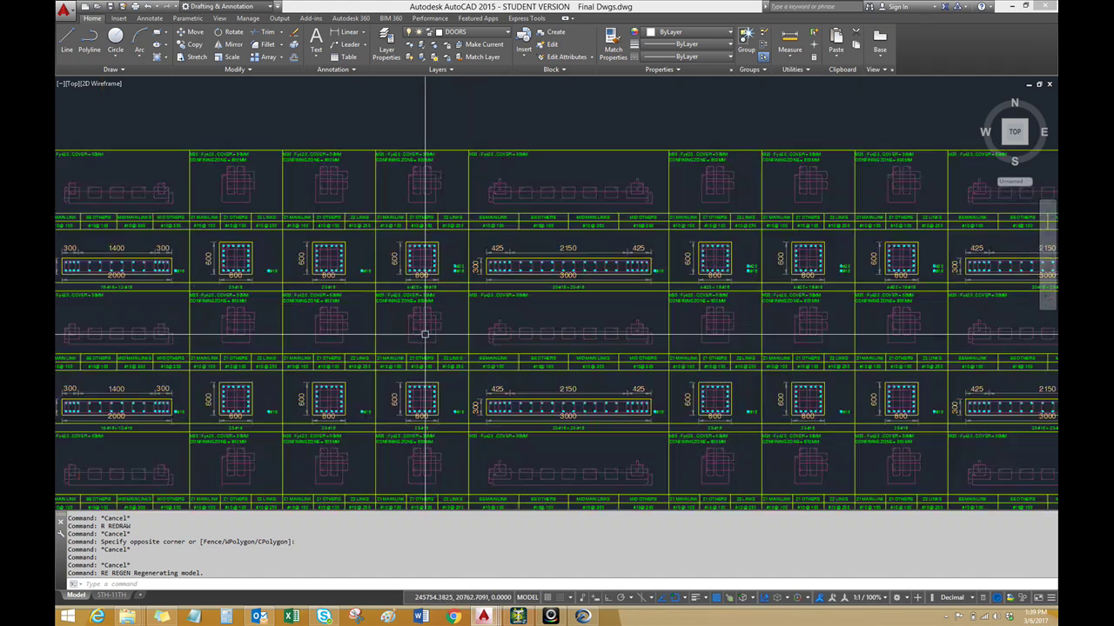
{"action": "scroll", "coordinate": [450, 389], "scroll_direction": "up", "scroll_amount": 5}
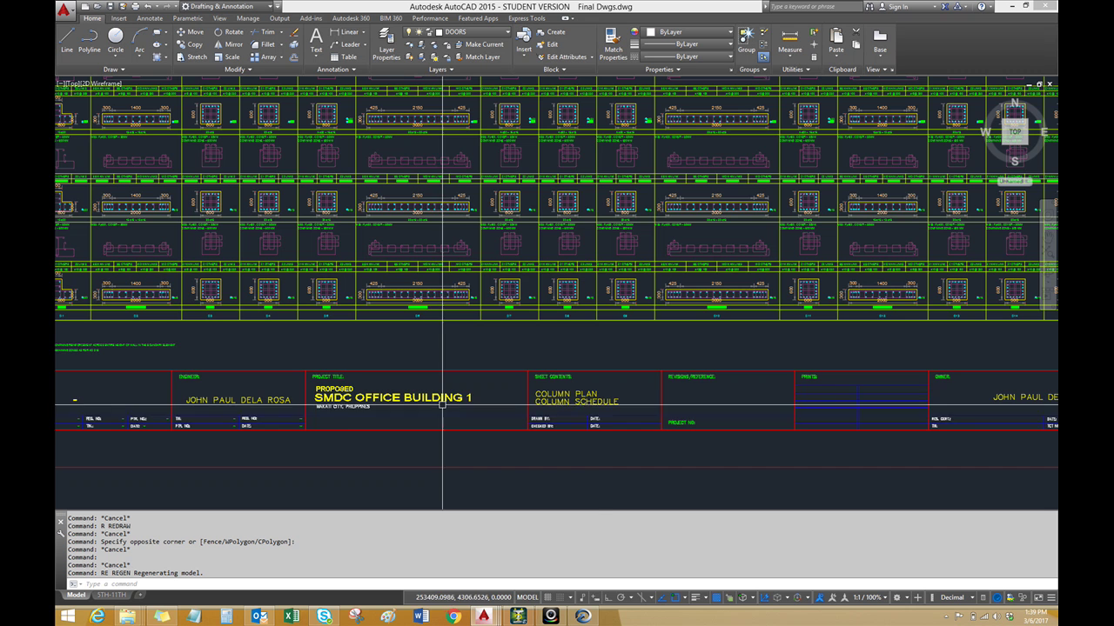
{"action": "middle_click_drag", "start_coordinate": [582, 337], "coordinate": [559, 355]}
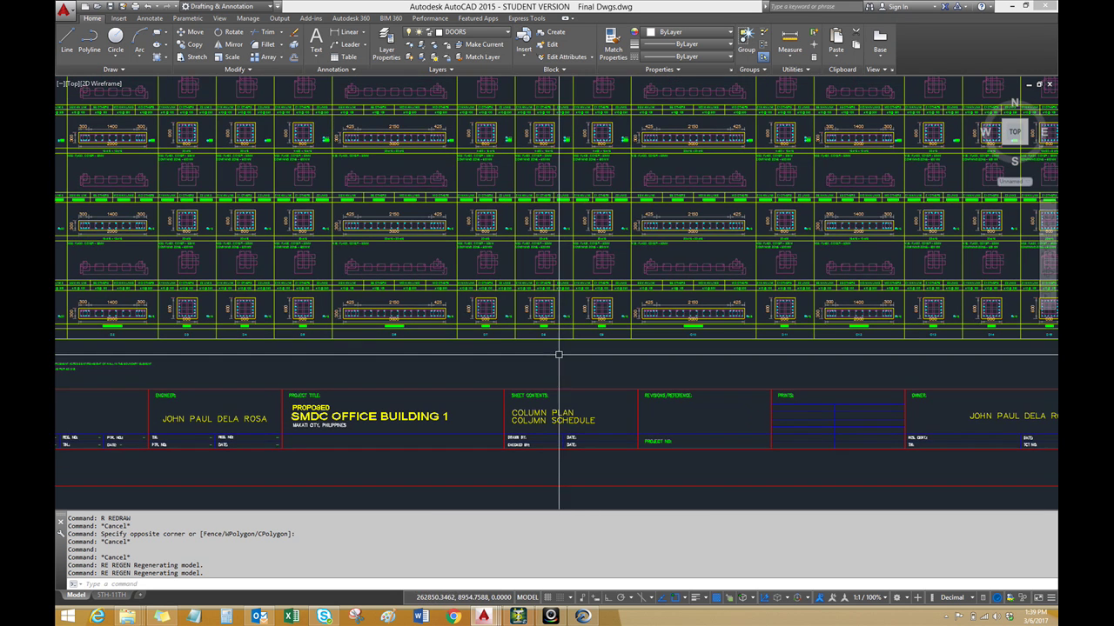
{"action": "scroll", "coordinate": [559, 355], "scroll_direction": "down", "scroll_amount": 4}
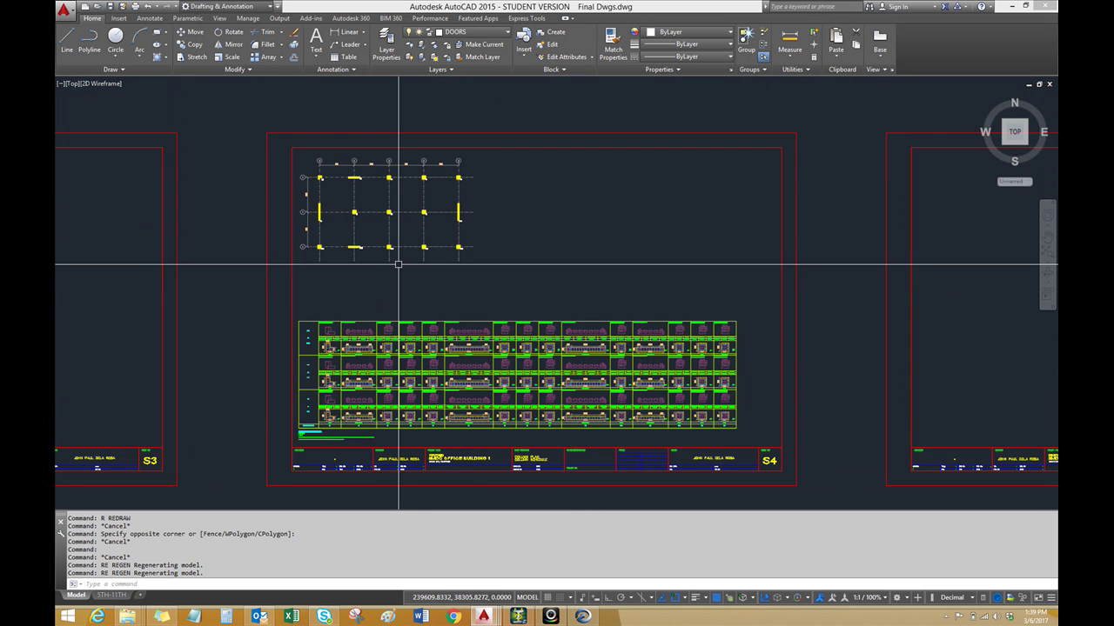
{"action": "scroll", "coordinate": [356, 415], "scroll_direction": "up", "scroll_amount": 2}
{"action": "mouse_move", "coordinate": [355, 415]}
{"action": "middle_mouse_down"}
{"action": "mouse_move", "coordinate": [356, 319]}
{"action": "mouse_move", "coordinate": [402, 332]}
{"action": "middle_mouse_up"}
{"action": "scroll", "coordinate": [381, 461], "scroll_direction": "down", "scroll_amount": 2}
Zoom to the drawing extents and save the drawing, dismissing the version conflict notice
{"action": "type", "text": "z"}
{"action": "key", "text": "Return"}
{"action": "type", "text": "e"}
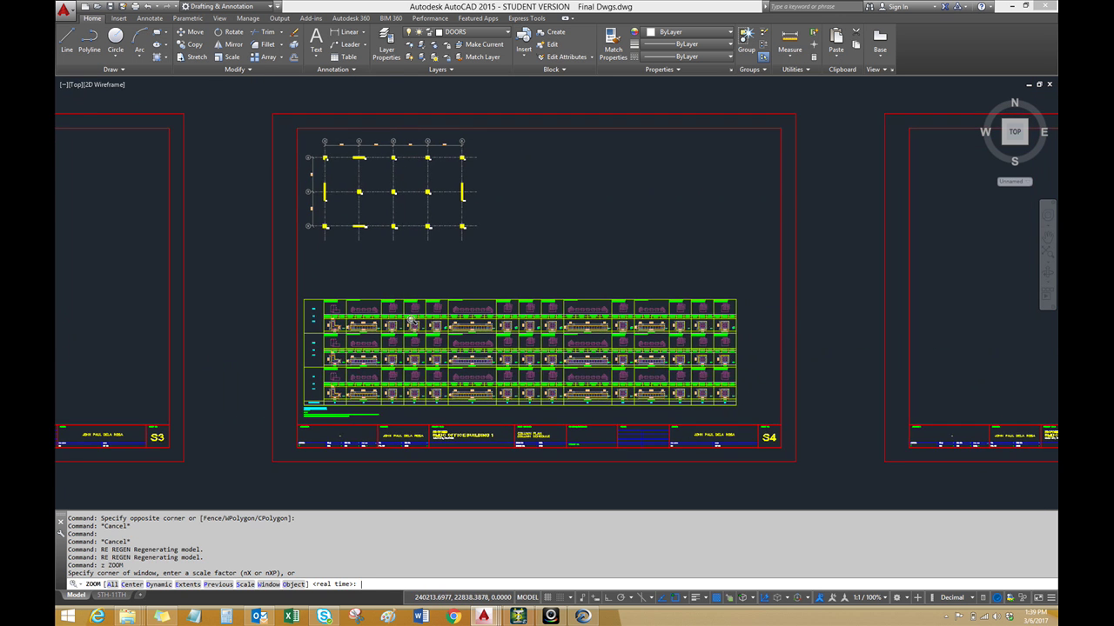
{"action": "key", "text": "Return"}
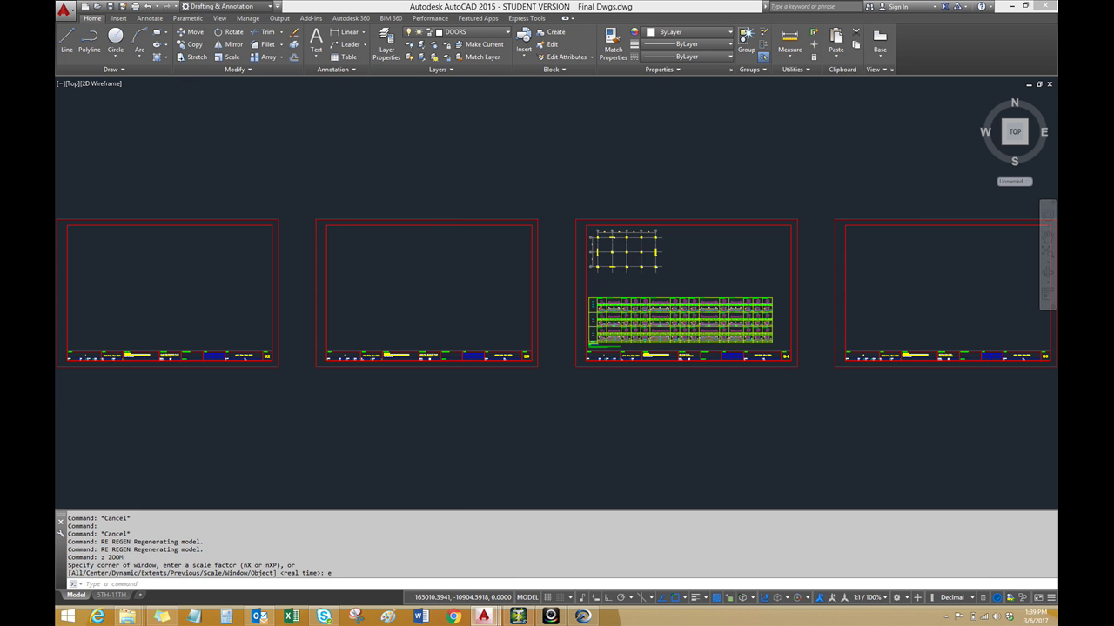
{"action": "key", "text": "ctrl+s"}
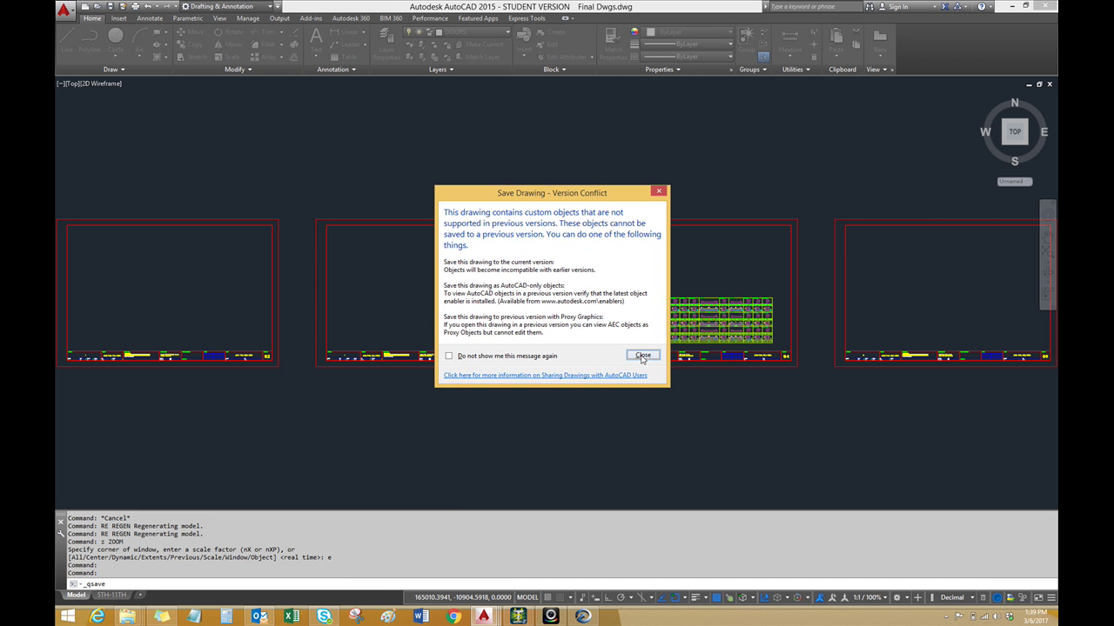
{"action": "left_click", "coordinate": [641, 356]}
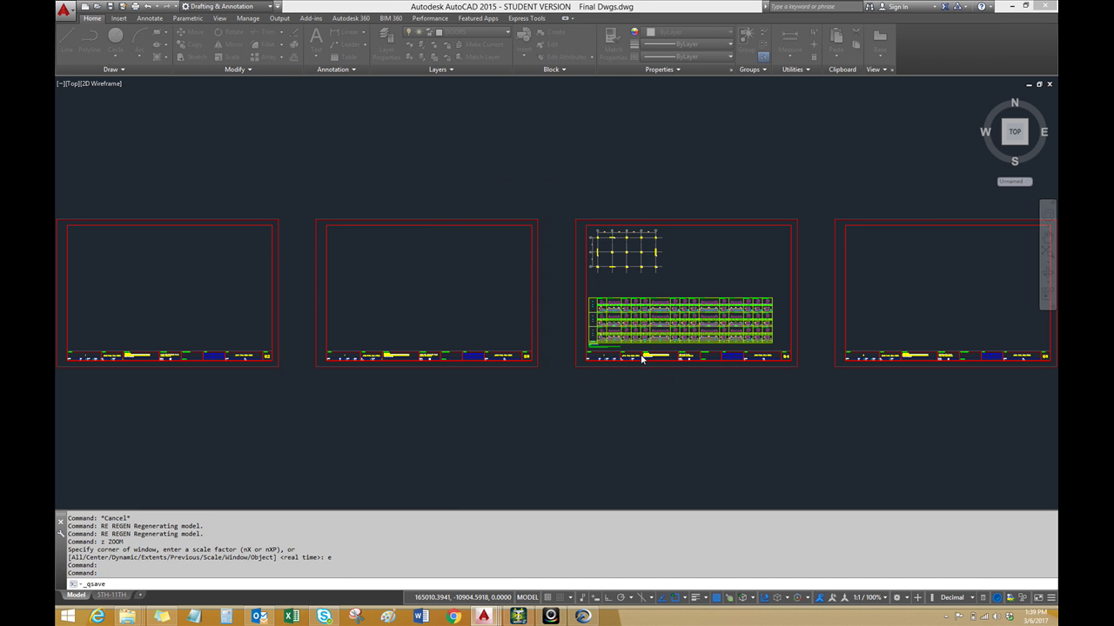
{"action": "left_click", "coordinate": [550, 430]}
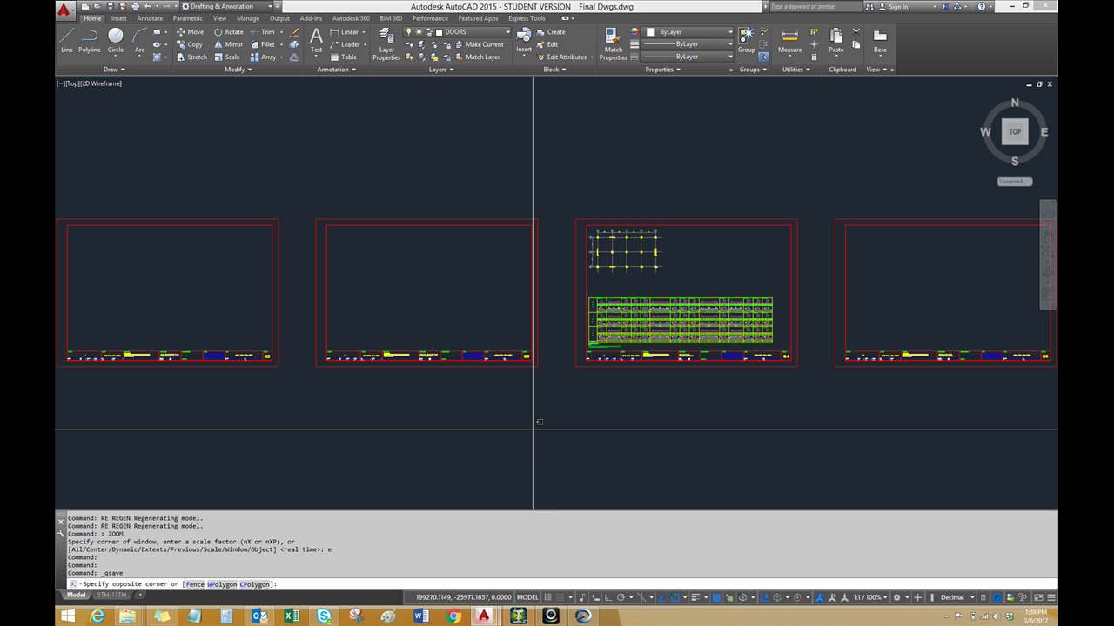
{"action": "key", "text": "Escape"}
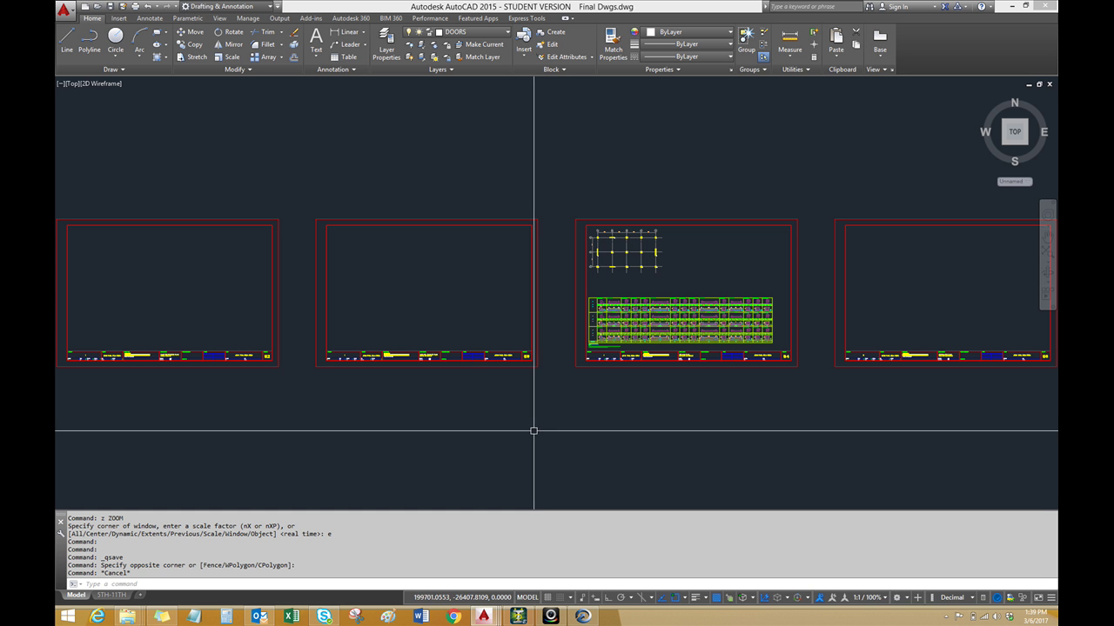
{"action": "left_click", "coordinate": [583, 616]}
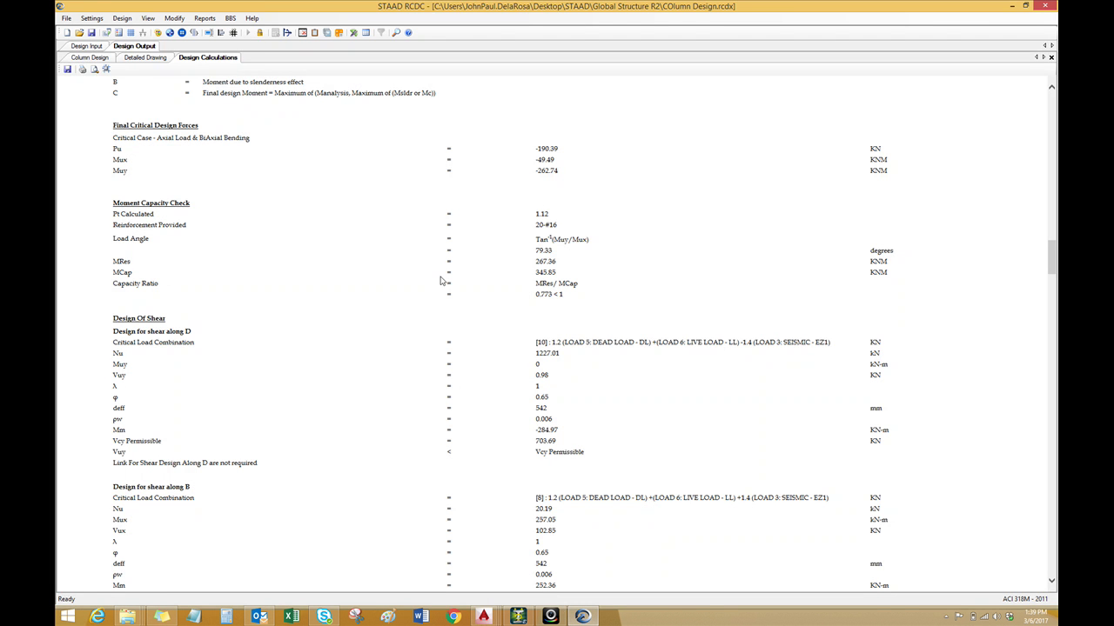
{"action": "left_click", "coordinate": [91, 32]}
{"action": "mouse_move", "coordinate": [486, 617]}
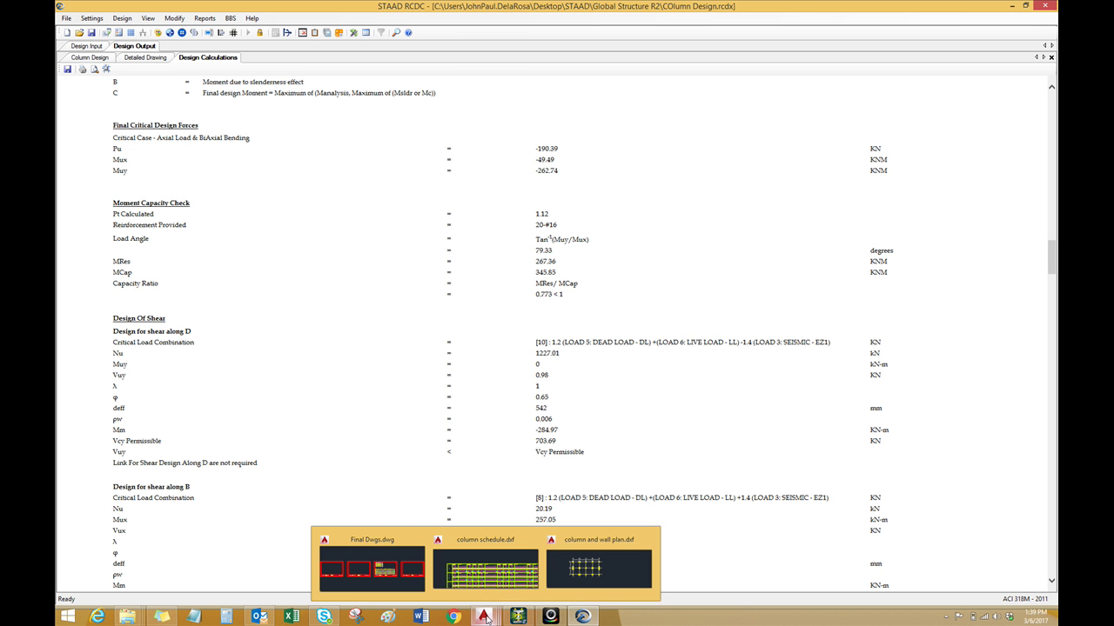
{"action": "left_click", "coordinate": [401, 574]}
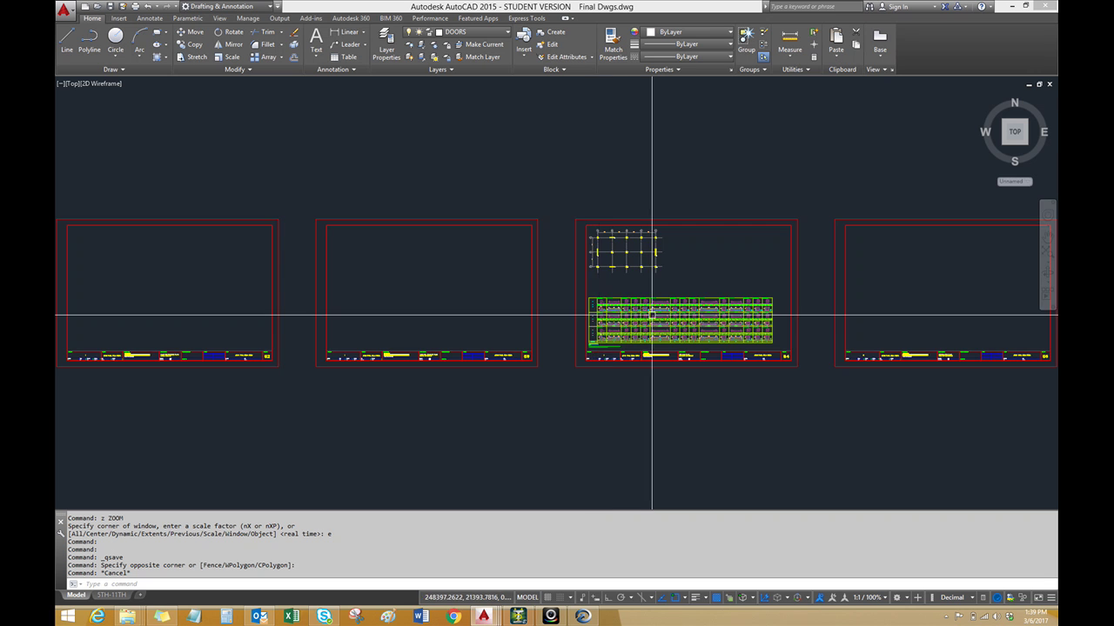
{"action": "middle_click_drag", "start_coordinate": [651, 287], "coordinate": [490, 298]}
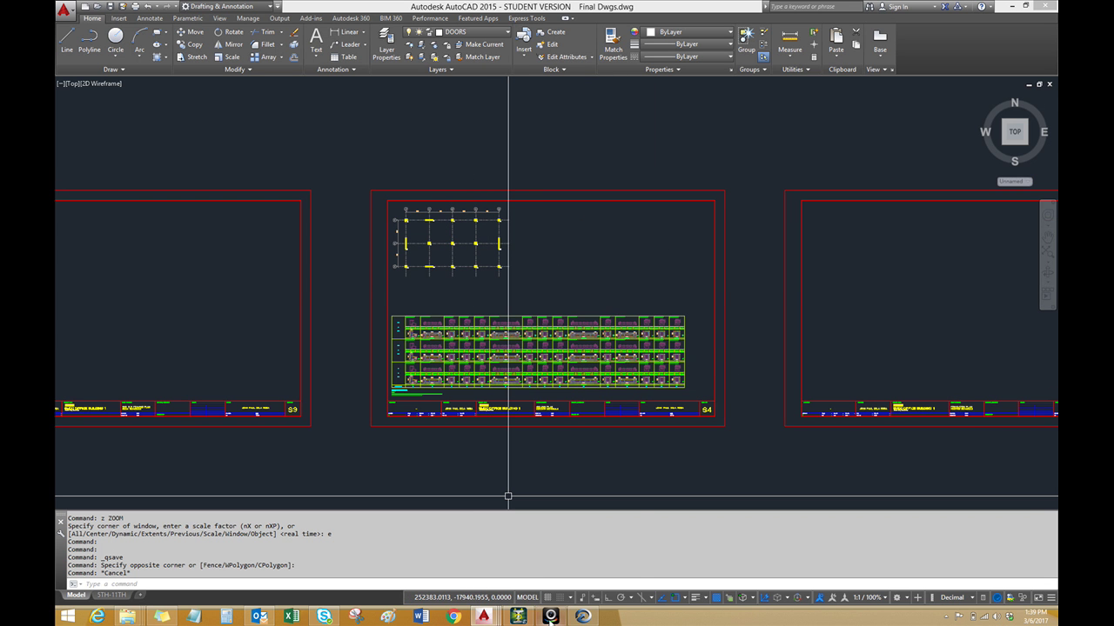
{"action": "left_click", "coordinate": [583, 618]}
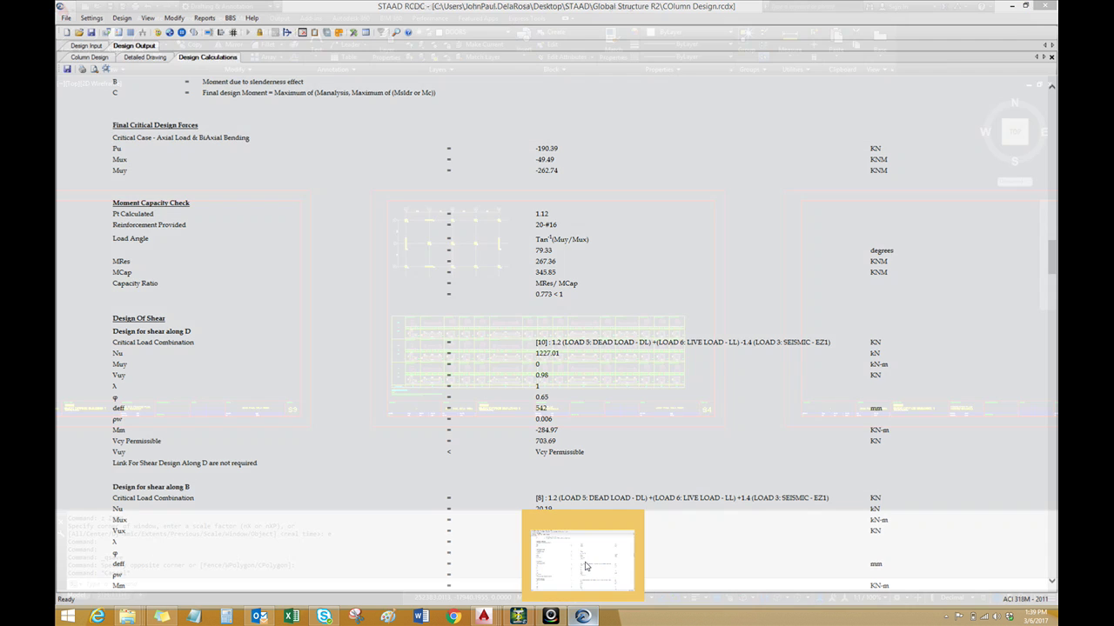
{"action": "left_click", "coordinate": [545, 578]}
{"action": "middle_click_drag", "start_coordinate": [474, 366], "coordinate": [447, 339]}
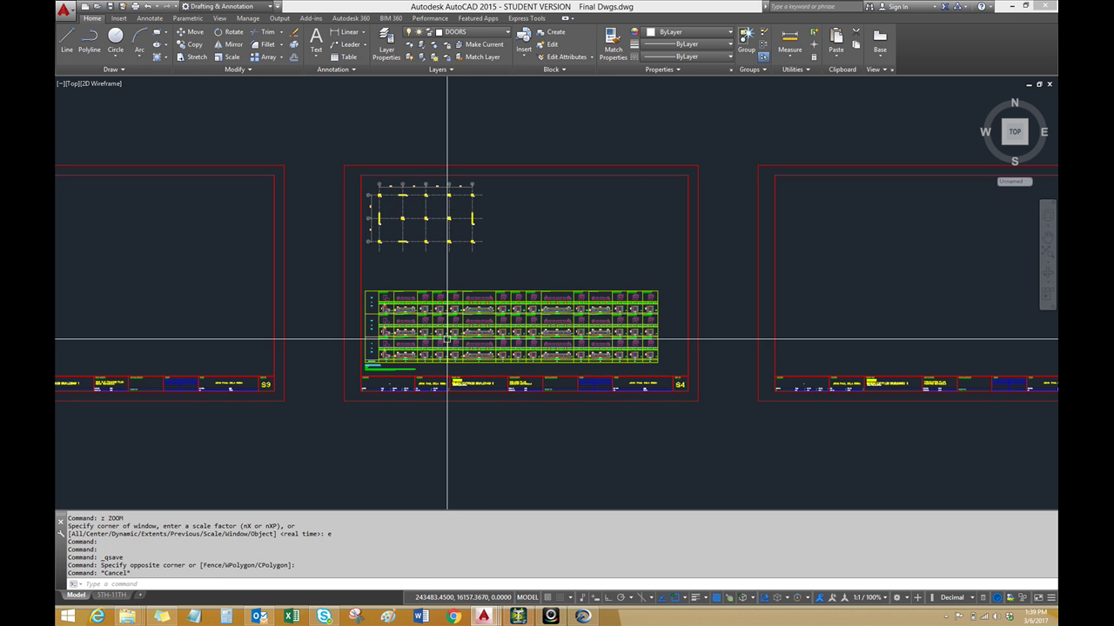
Regenerate the drawing to refresh the display of the column schedule on sheet S4
{"action": "type", "text": "re"}
{"action": "key", "text": "Return"}
{"action": "scroll", "coordinate": [445, 338], "scroll_direction": "up", "scroll_amount": 4}
{"action": "type", "text": "re"}
{"action": "key", "text": "Return"}
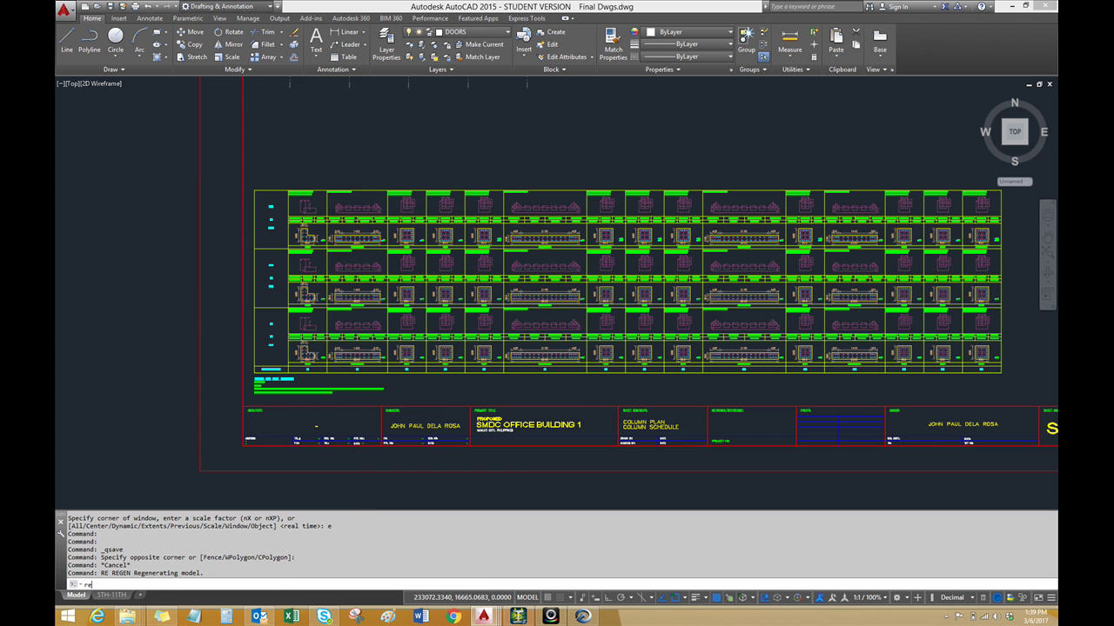
{"action": "type", "text": "re"}
{"action": "key", "text": "Return"}
{"action": "key", "text": "Escape"}
{"action": "type", "text": "re"}
{"action": "key", "text": "Return"}
{"action": "key", "text": "Escape"}
{"action": "middle_click_drag", "start_coordinate": [358, 90], "coordinate": [313, 95]}
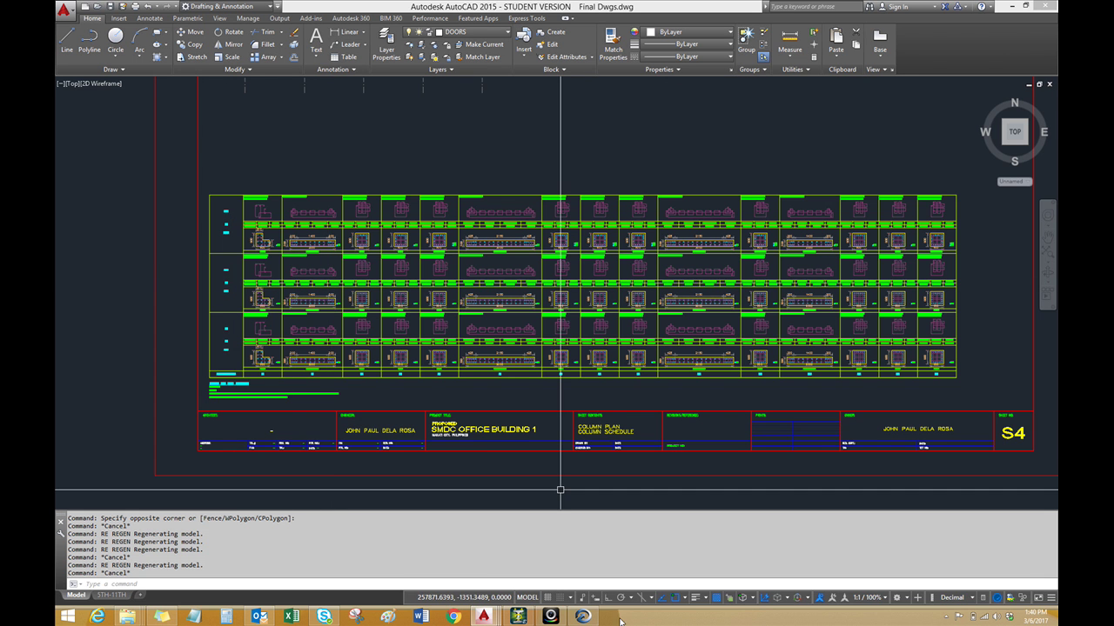
Switch to STAAD RCDC and generate the elevation drawing for column C5 only
{"action": "left_click", "coordinate": [583, 616]}
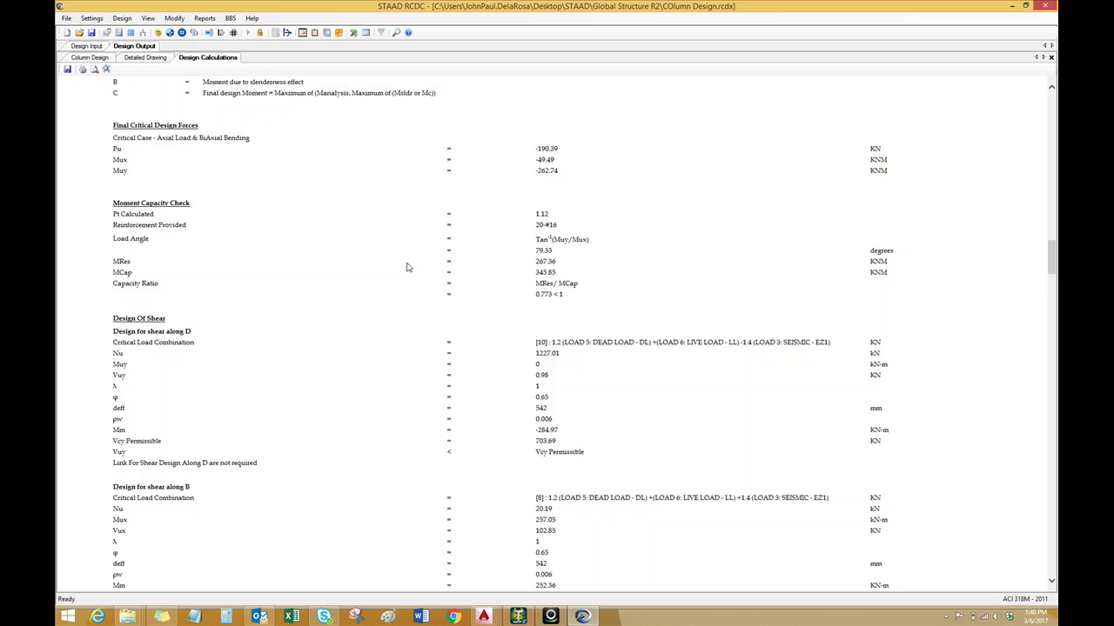
{"action": "left_click", "coordinate": [205, 18]}
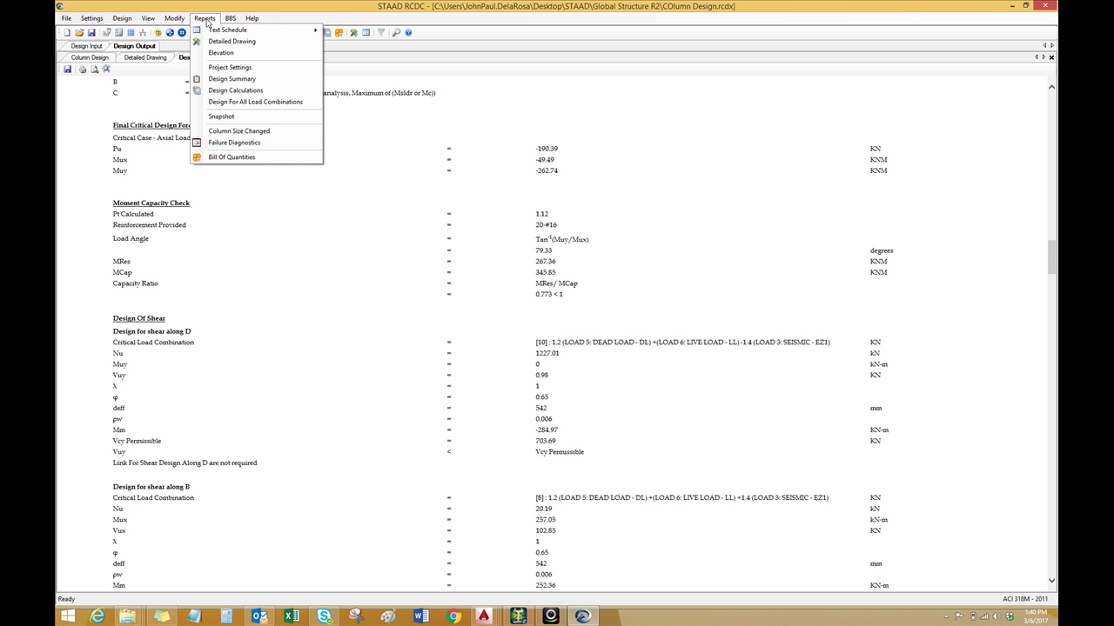
{"action": "mouse_move", "coordinate": [203, 33]}
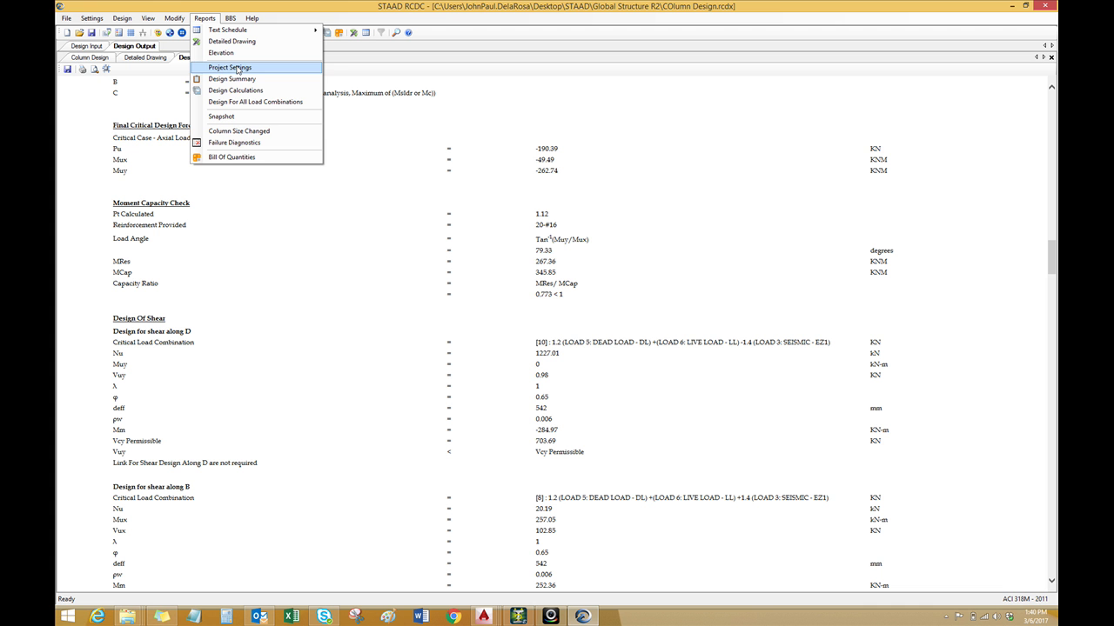
{"action": "left_click", "coordinate": [235, 55]}
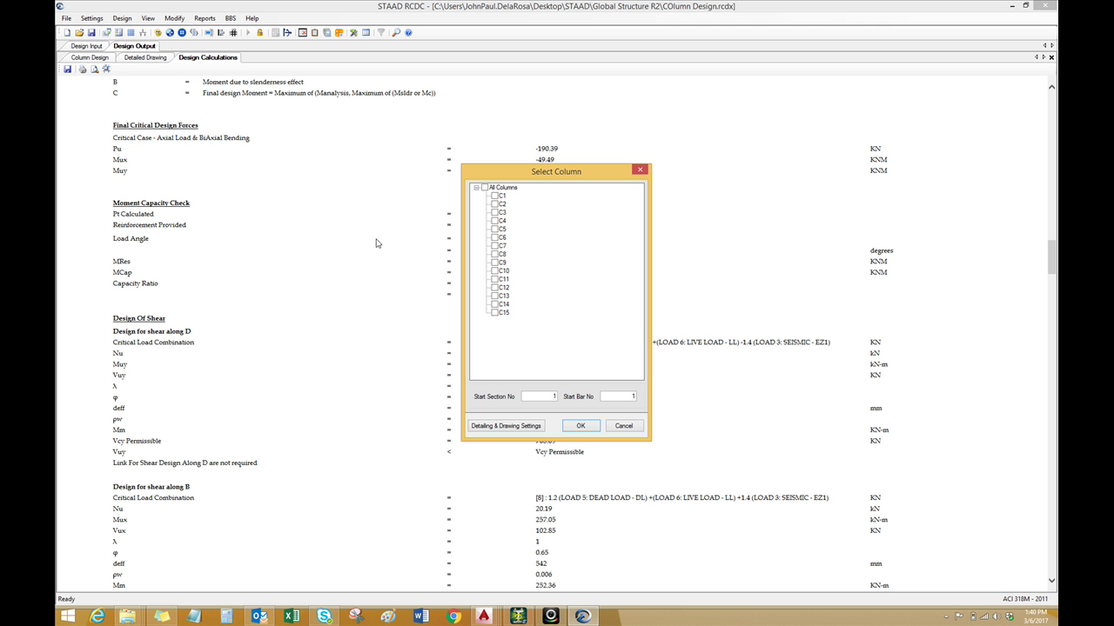
{"action": "left_click", "coordinate": [495, 228]}
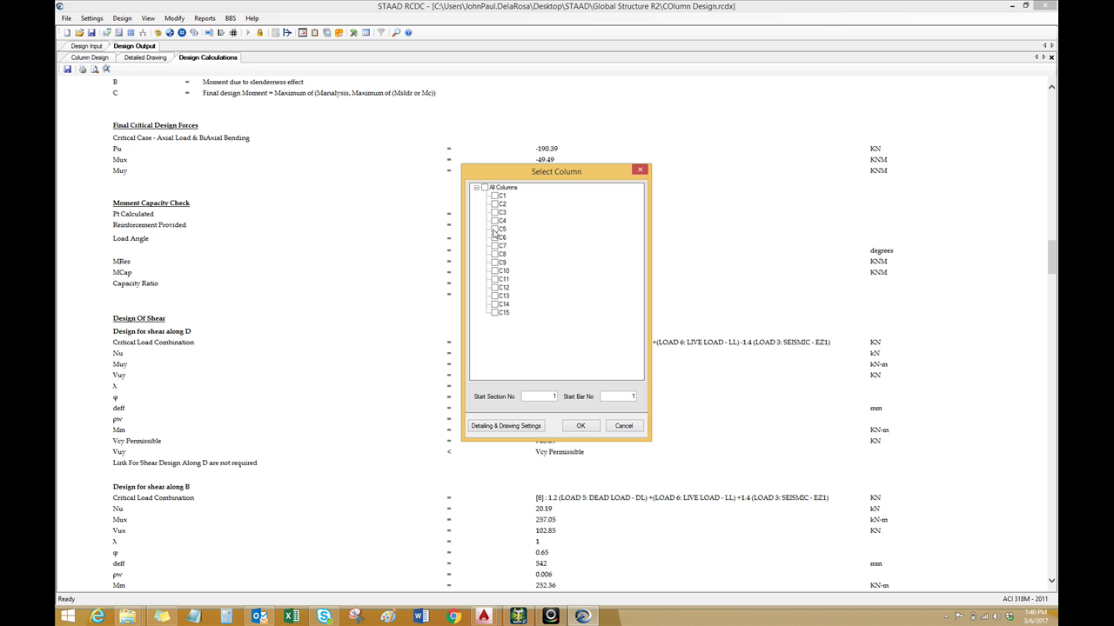
{"action": "left_click", "coordinate": [583, 426]}
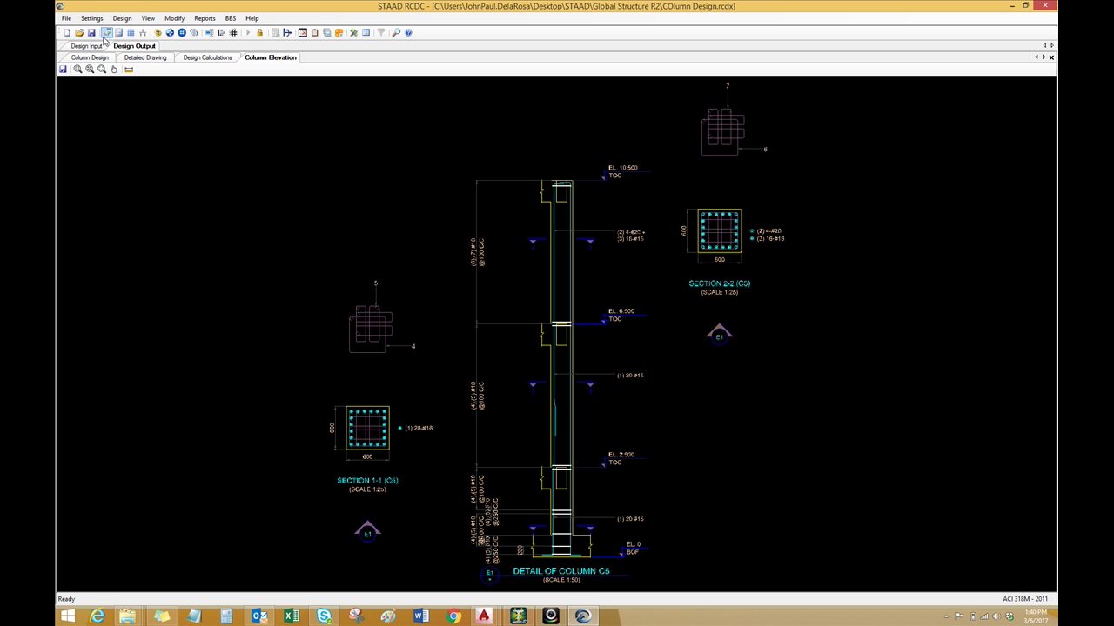
Unlock the column design and accept the deletion of all design values
{"action": "left_click", "coordinate": [100, 19]}
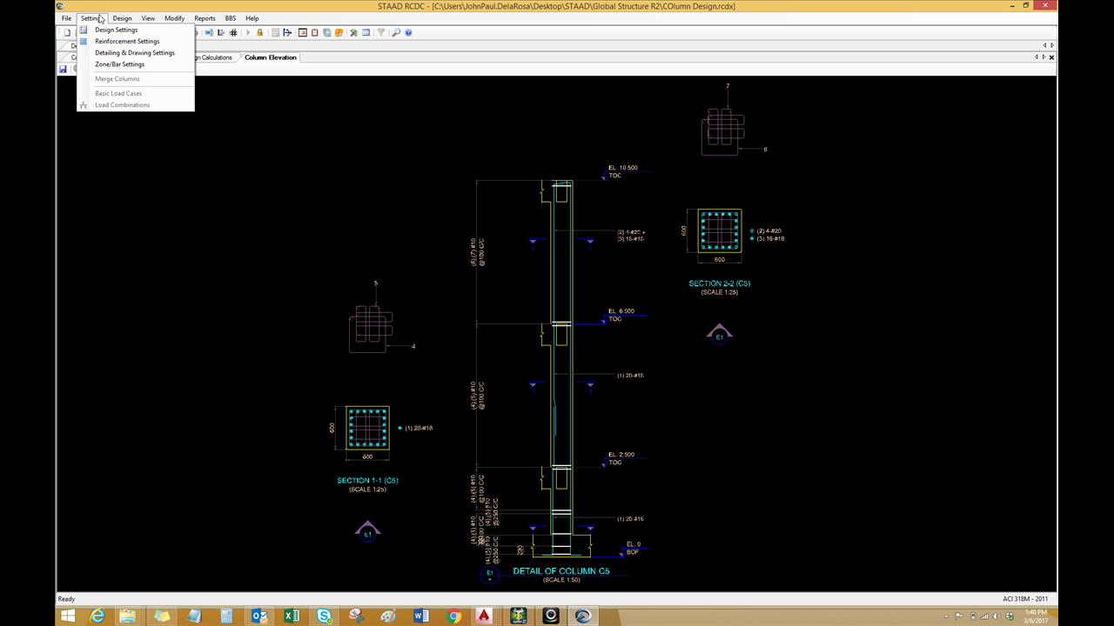
{"action": "left_click", "coordinate": [167, 18]}
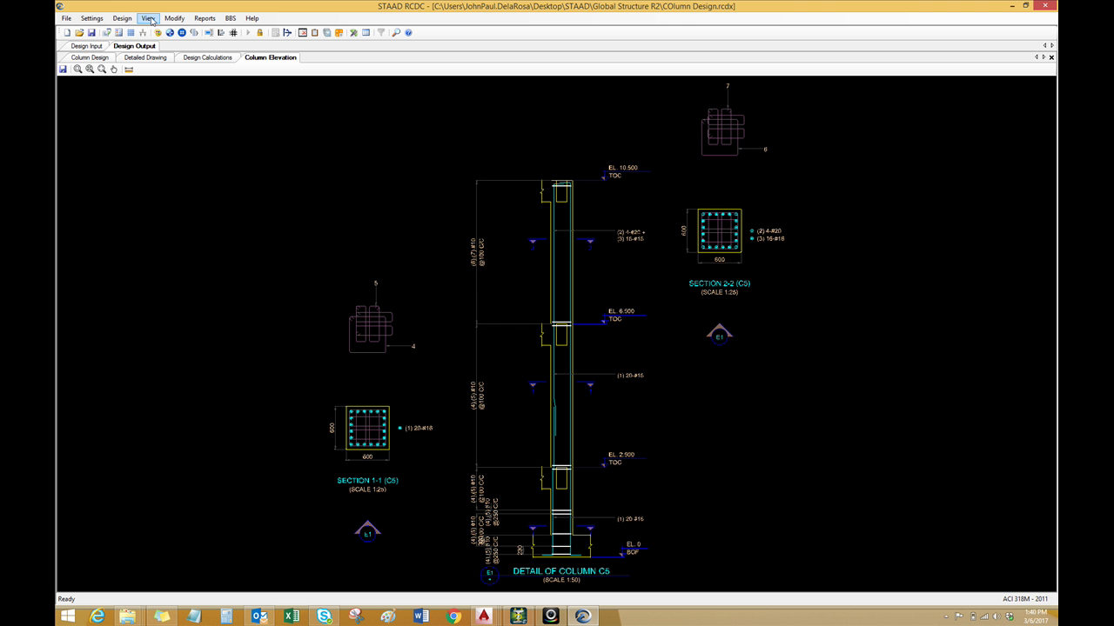
{"action": "left_click", "coordinate": [121, 19]}
{"action": "left_click", "coordinate": [132, 43]}
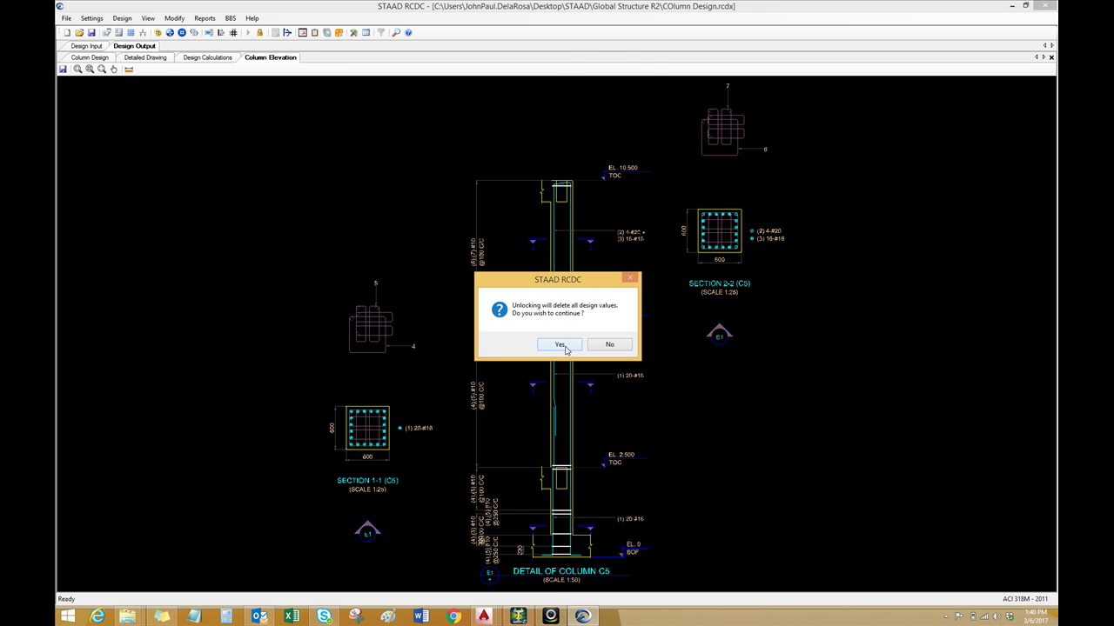
{"action": "left_click", "coordinate": [561, 347]}
Enable Show Lap At Each Level in the detailing and drawing settings and redesign all columns and walls
{"action": "left_click", "coordinate": [99, 19]}
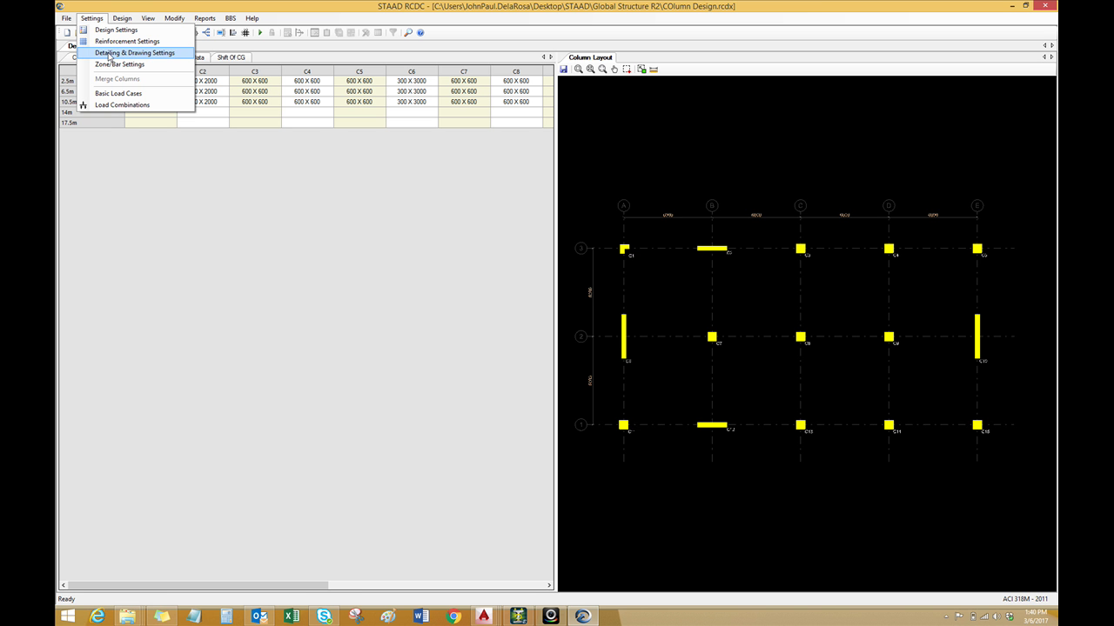
{"action": "left_click", "coordinate": [110, 55]}
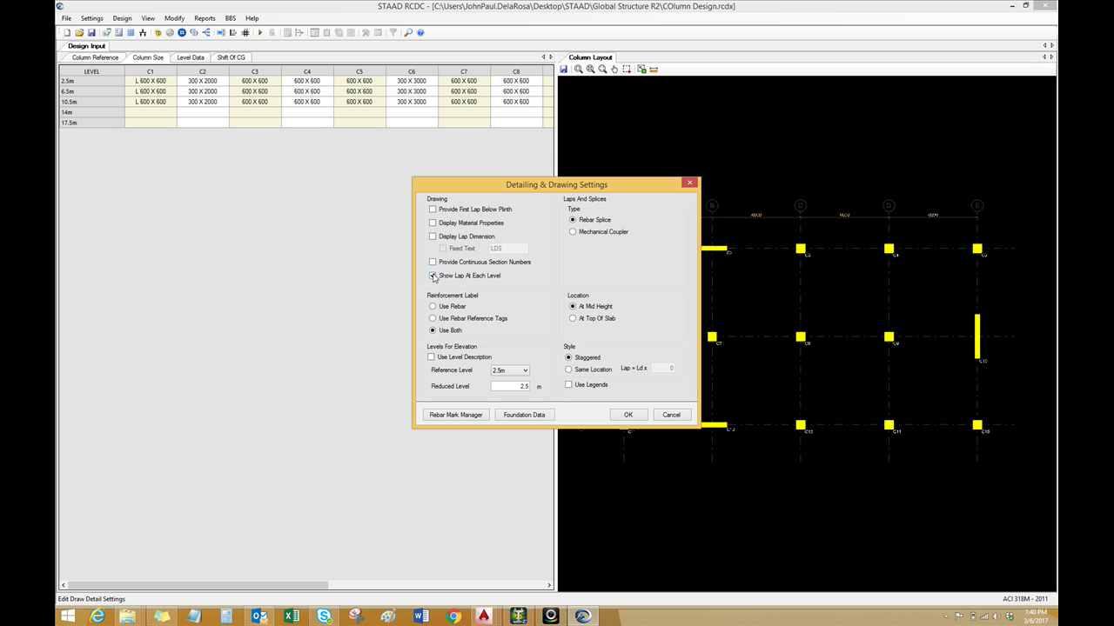
{"action": "left_click", "coordinate": [433, 274]}
{"action": "left_click", "coordinate": [629, 415]}
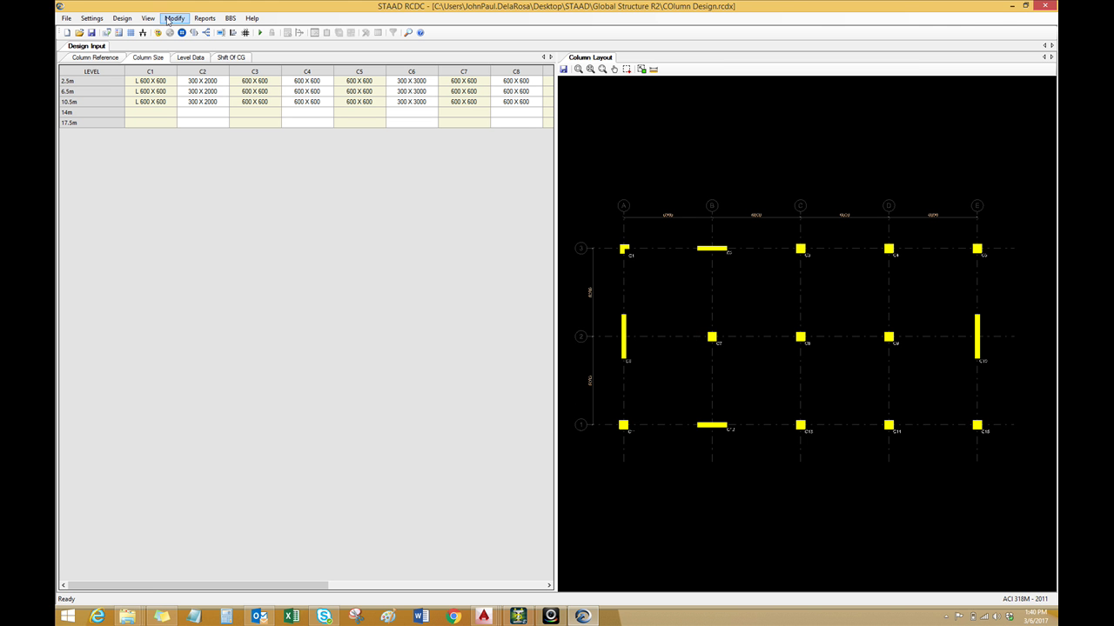
{"action": "left_click", "coordinate": [122, 17]}
{"action": "left_click", "coordinate": [143, 28]}
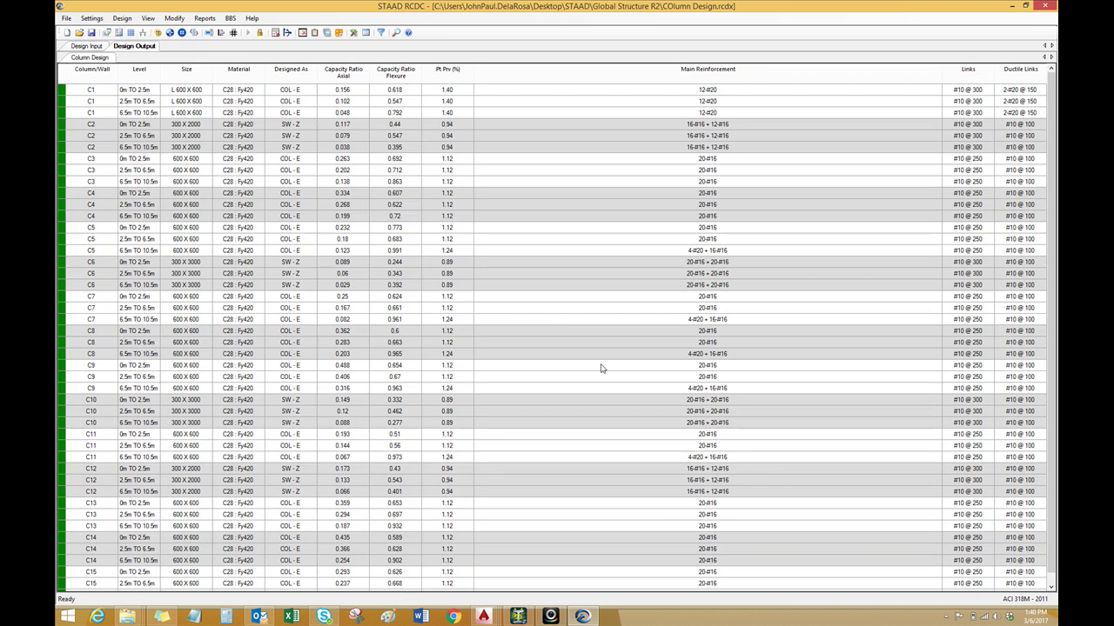
Generate the elevation drawing of column C5 from the redesigned columns and inspect its laps at each level
{"action": "left_click", "coordinate": [205, 18]}
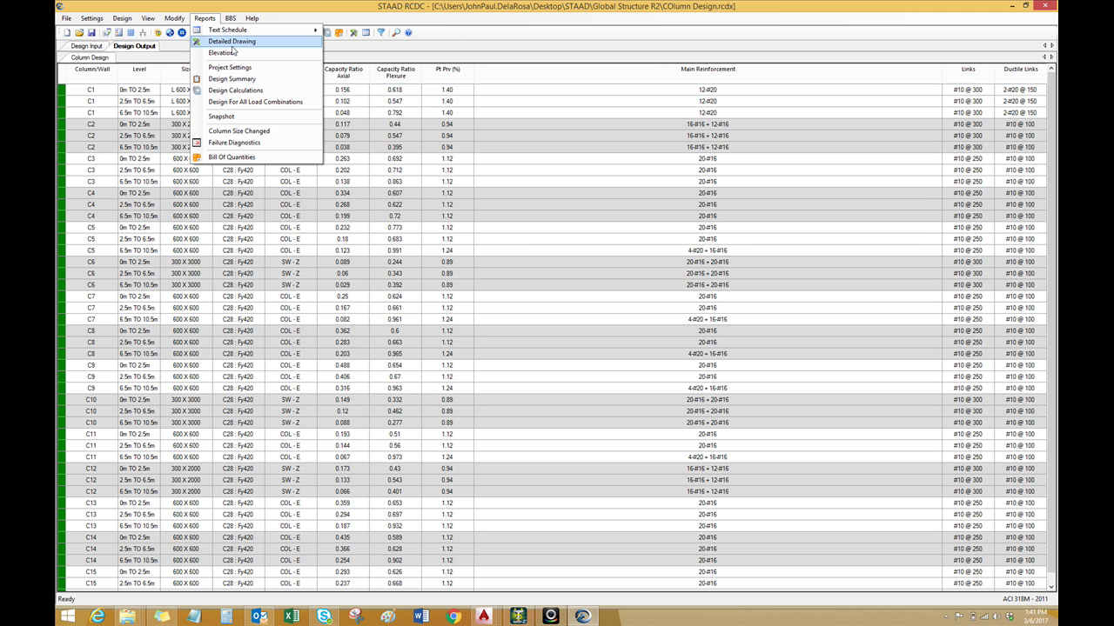
{"action": "left_click", "coordinate": [230, 54]}
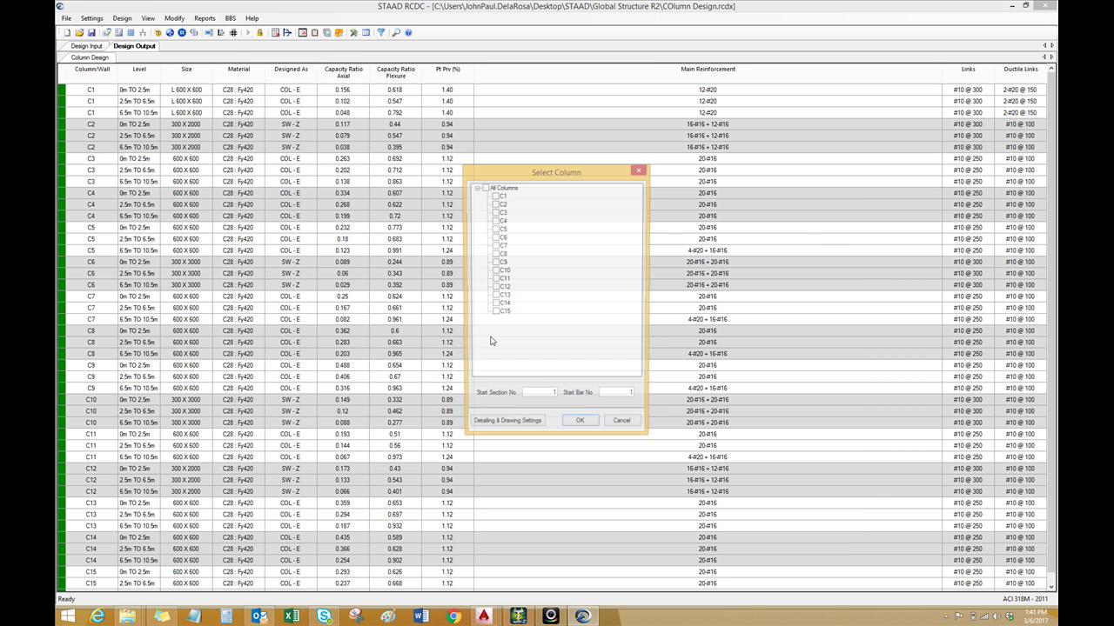
{"action": "left_click", "coordinate": [494, 230]}
{"action": "left_click", "coordinate": [576, 427]}
{"action": "scroll", "coordinate": [453, 469], "scroll_direction": "up", "scroll_amount": 2}
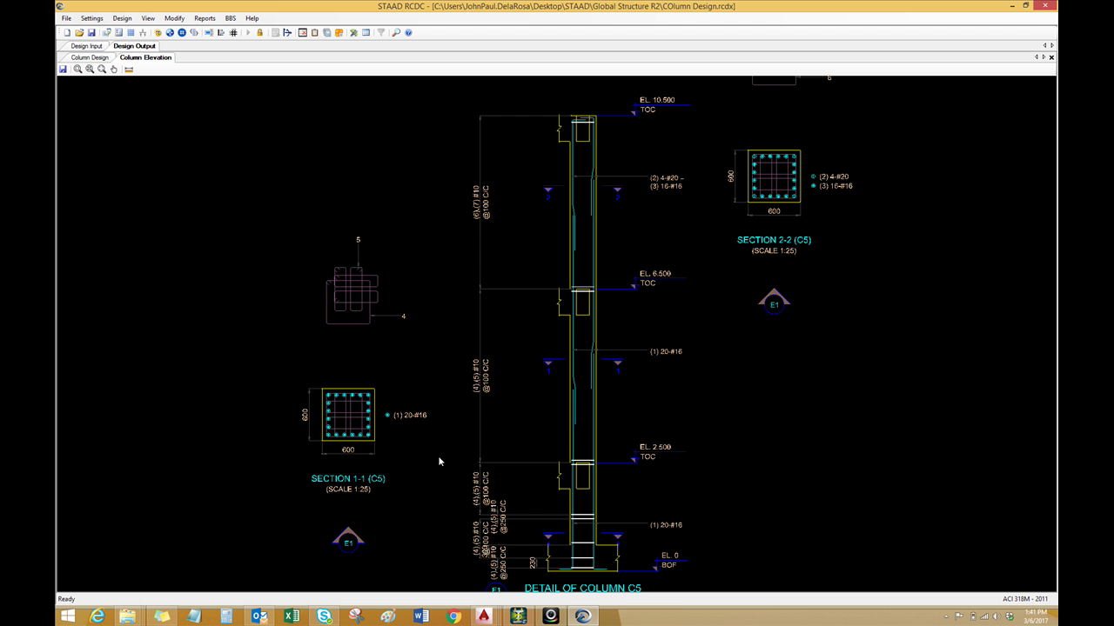
Examine the bar laps along column C5's elevation from the foundation through the upper levels
{"action": "scroll", "coordinate": [439, 459], "scroll_direction": "up", "scroll_amount": 3}
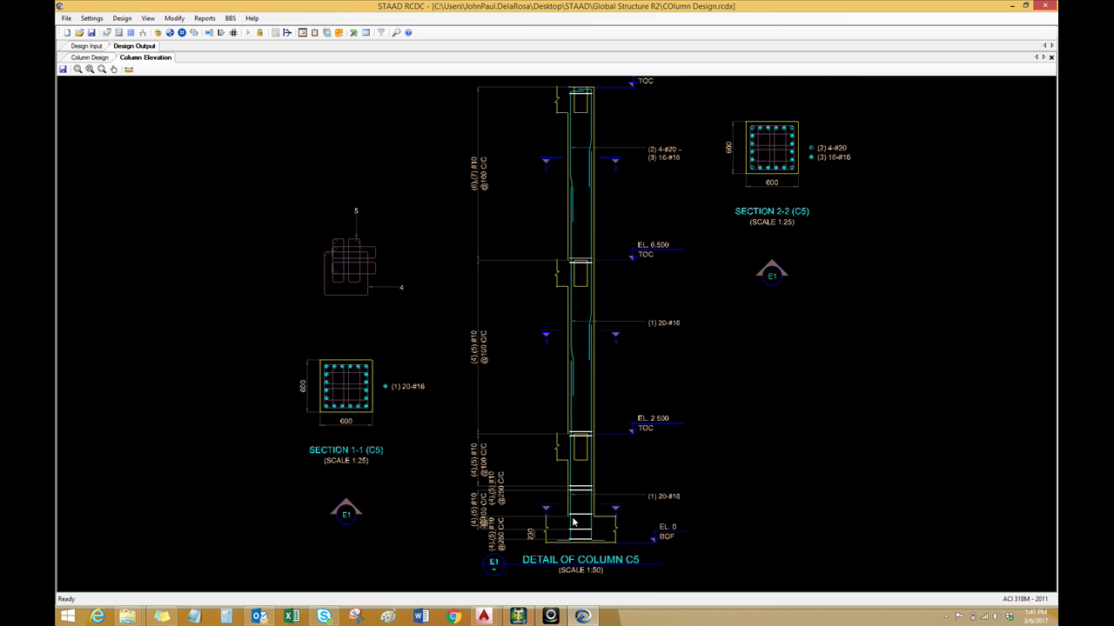
{"action": "middle_click_drag", "start_coordinate": [585, 348], "coordinate": [509, 389]}
{"action": "scroll", "coordinate": [498, 380], "scroll_direction": "up", "scroll_amount": 3}
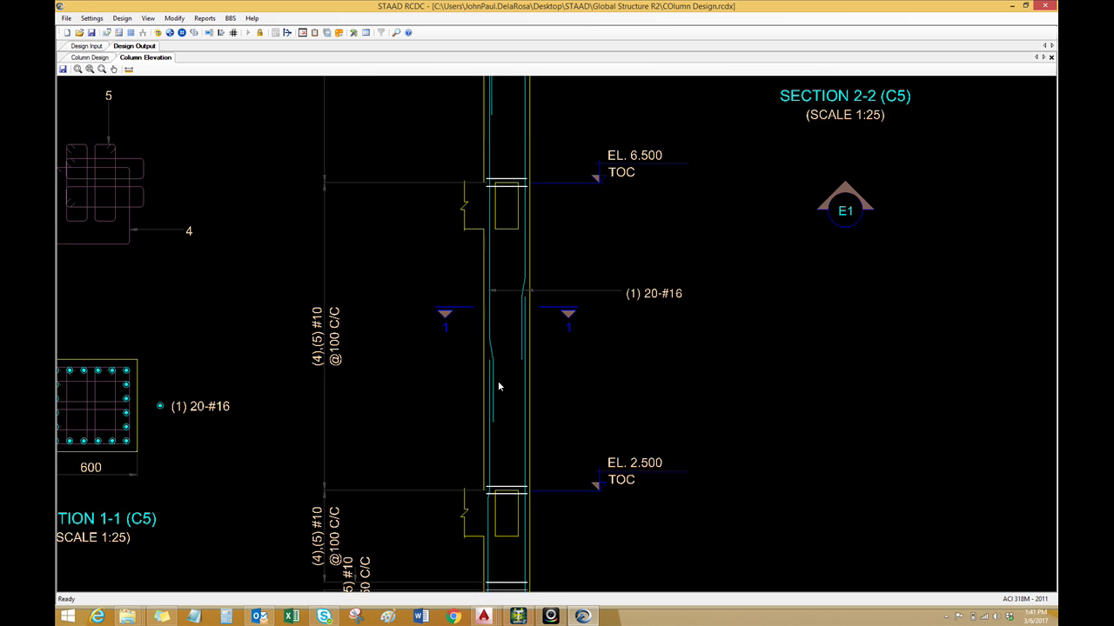
{"action": "scroll", "coordinate": [503, 341], "scroll_direction": "down", "scroll_amount": 2}
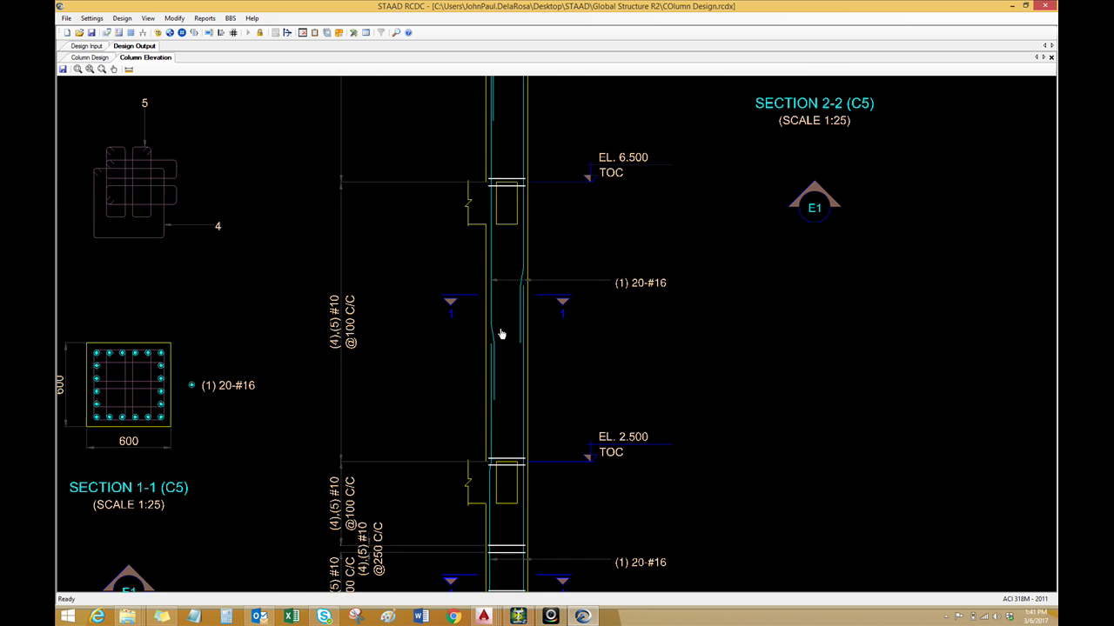
{"action": "middle_click_drag", "start_coordinate": [504, 333], "coordinate": [506, 274]}
{"action": "scroll", "coordinate": [511, 266], "scroll_direction": "up", "scroll_amount": 3}
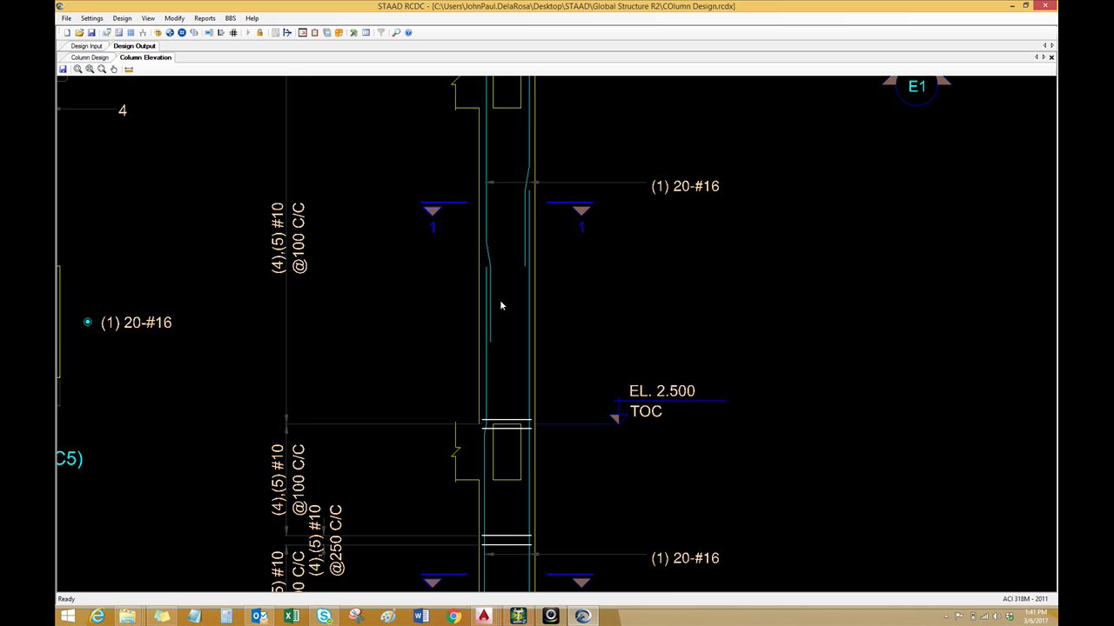
{"action": "scroll", "coordinate": [493, 304], "scroll_direction": "down", "scroll_amount": 1}
{"action": "scroll", "coordinate": [497, 270], "scroll_direction": "down", "scroll_amount": 1}
{"action": "scroll", "coordinate": [502, 243], "scroll_direction": "up", "scroll_amount": 1}
{"action": "scroll", "coordinate": [497, 271], "scroll_direction": "down", "scroll_amount": 3}
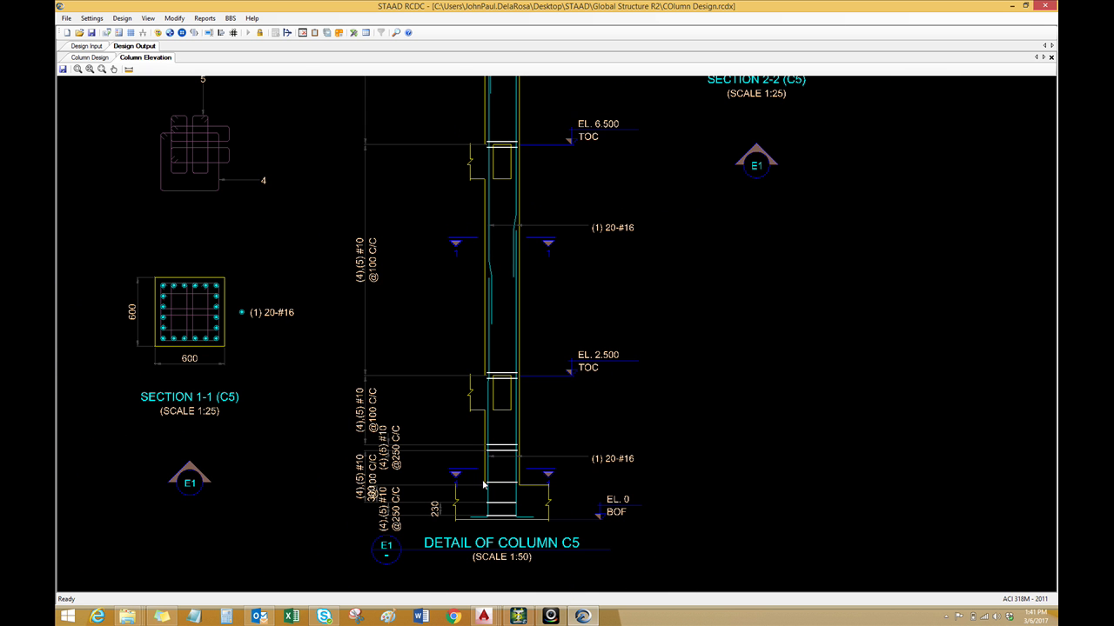
{"action": "scroll", "coordinate": [488, 470], "scroll_direction": "down", "scroll_amount": 2}
{"action": "mouse_move", "coordinate": [448, 385]}
{"action": "middle_mouse_down"}
{"action": "mouse_move", "coordinate": [426, 418]}
{"action": "mouse_move", "coordinate": [451, 409]}
{"action": "middle_mouse_up"}
{"action": "scroll", "coordinate": [455, 391], "scroll_direction": "down", "scroll_amount": 2}
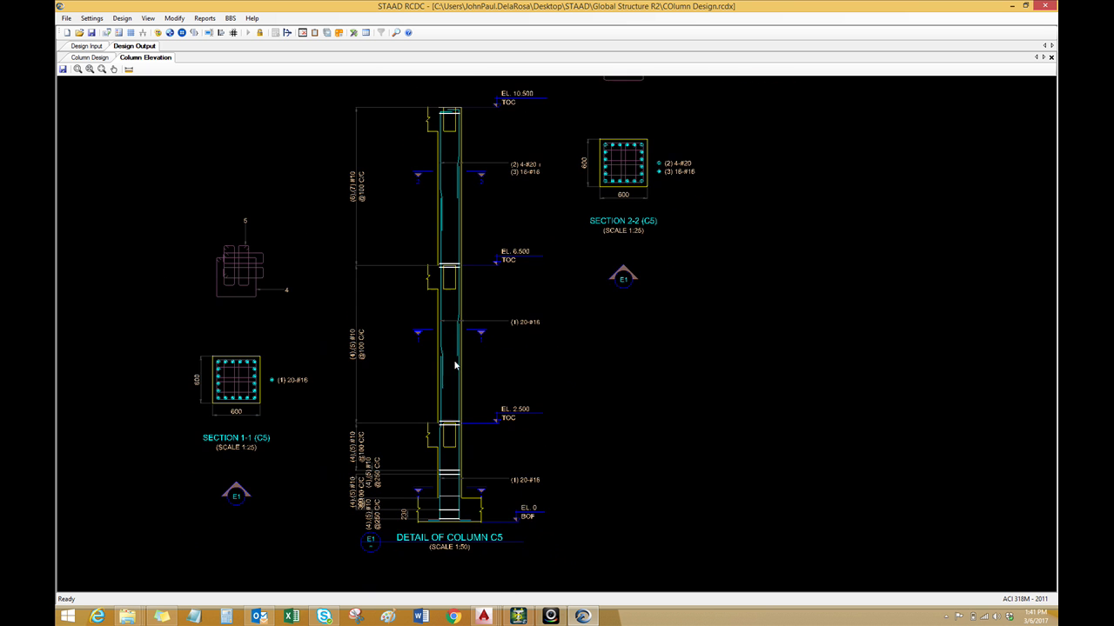
{"action": "scroll", "coordinate": [464, 549], "scroll_direction": "up", "scroll_amount": 5}
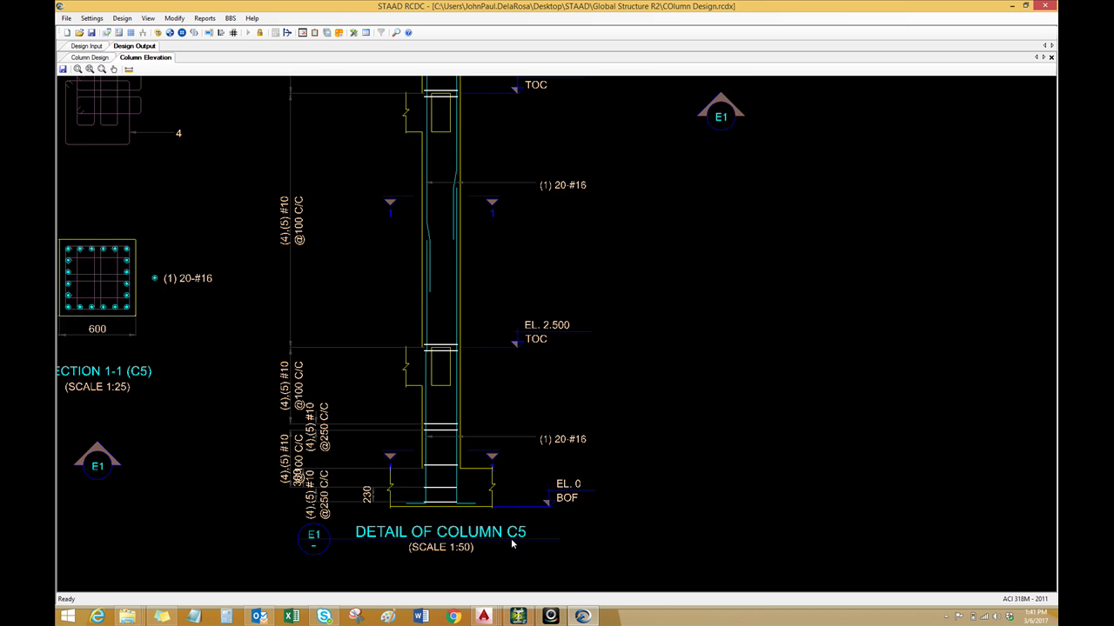
{"action": "scroll", "coordinate": [512, 544], "scroll_direction": "down", "scroll_amount": 4}
{"action": "middle_click_drag", "start_coordinate": [410, 391], "coordinate": [367, 385]}
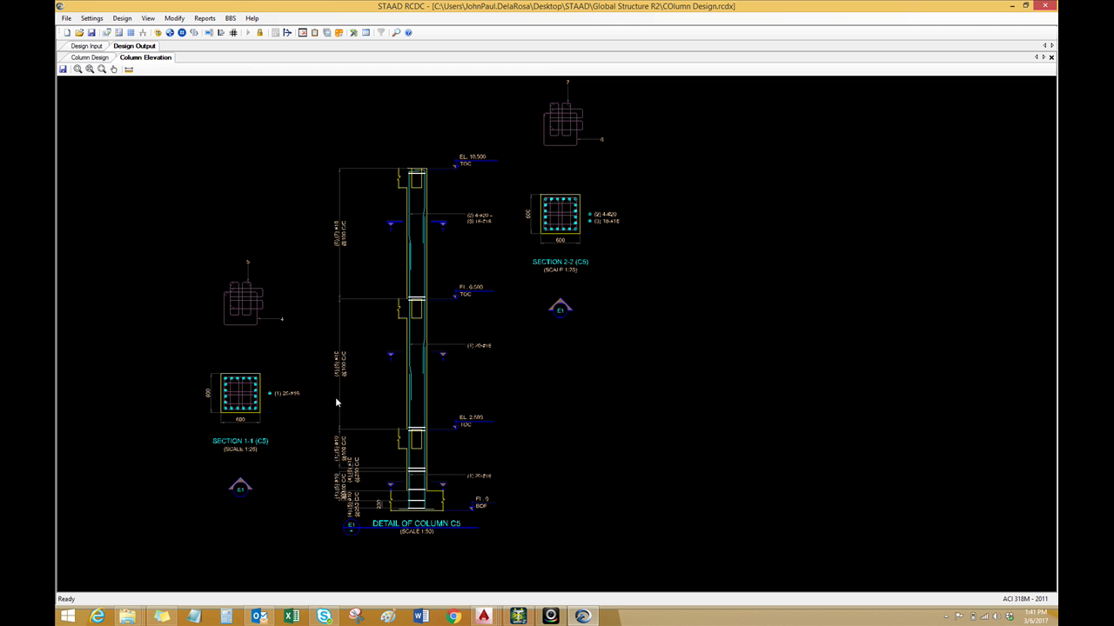
Generate the bar bending schedule for column C5 only, drawn to screen in drawing format
{"action": "left_click", "coordinate": [230, 19]}
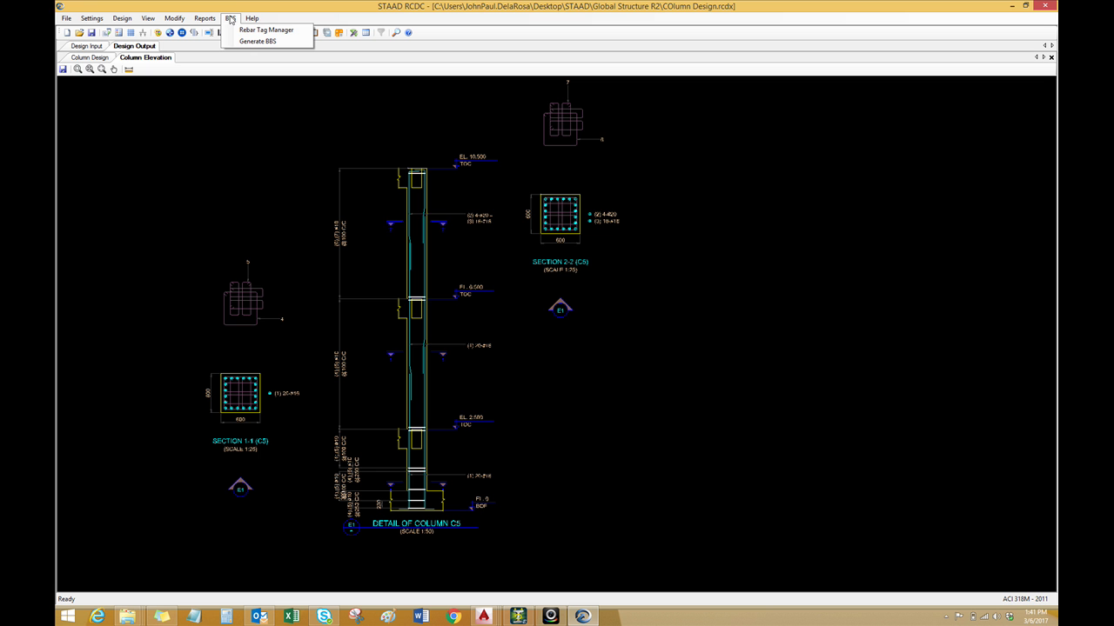
{"action": "left_click", "coordinate": [257, 41]}
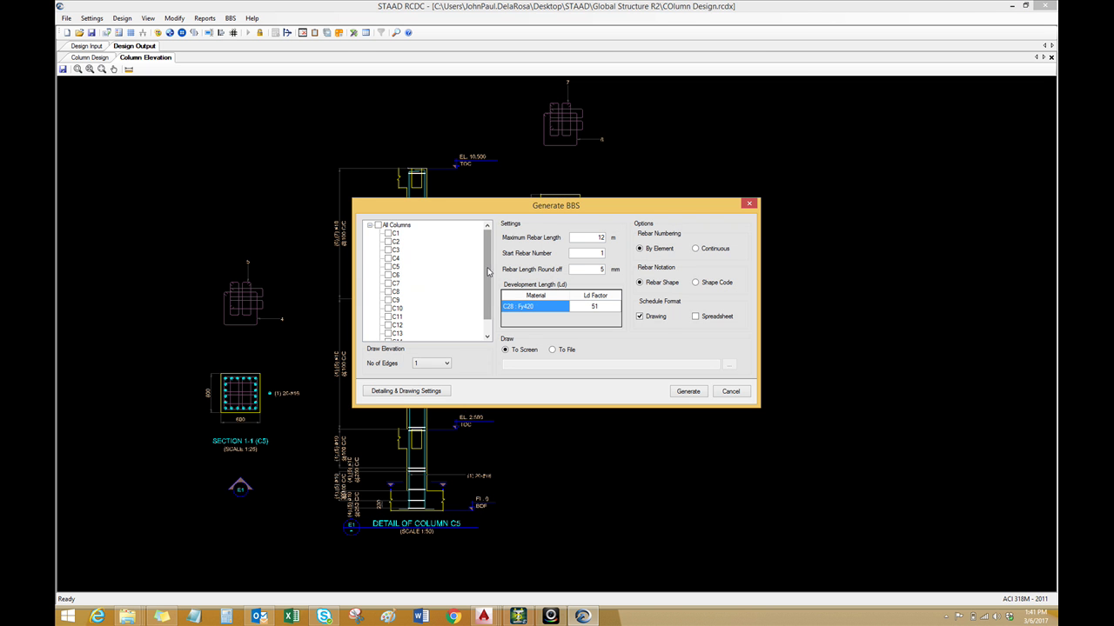
{"action": "left_click", "coordinate": [388, 266]}
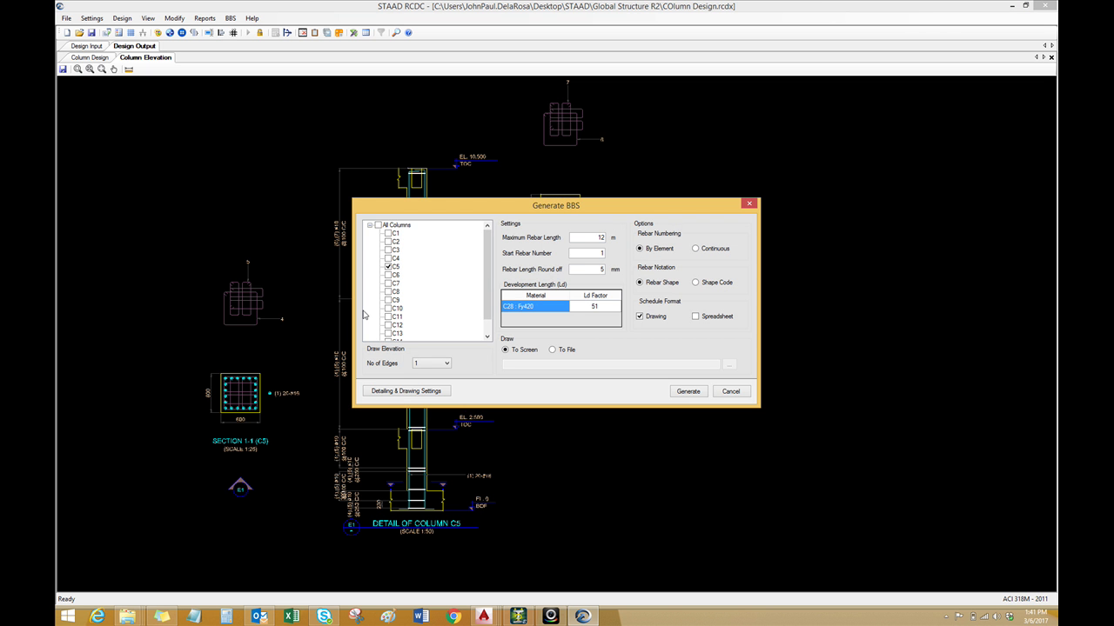
{"action": "left_click", "coordinate": [687, 392]}
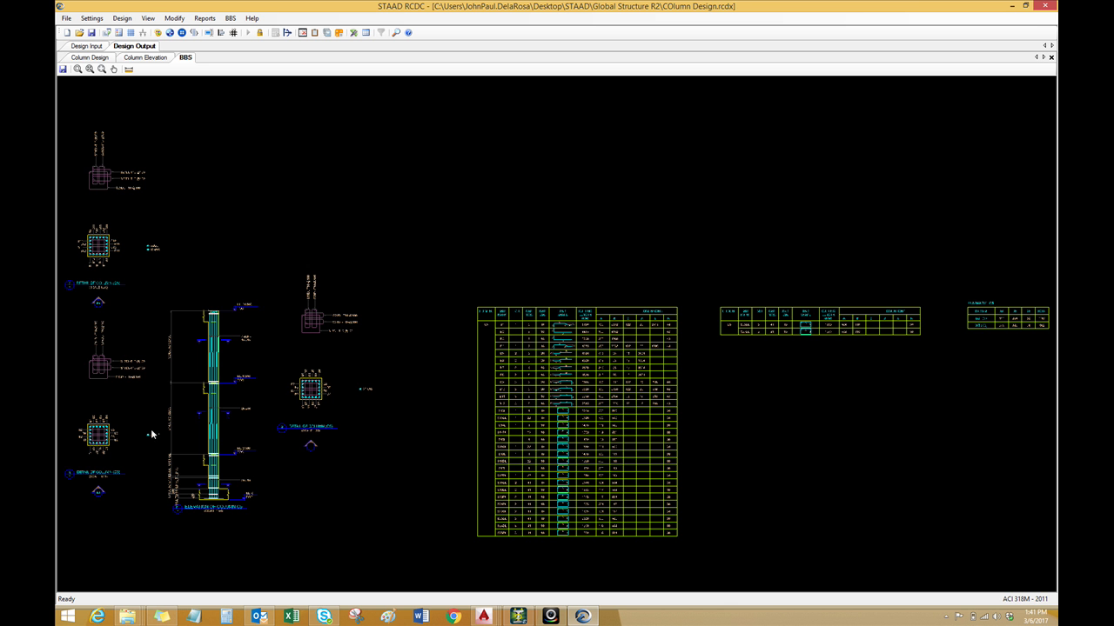
Examine the bar marks in column C5's section details and the bar laps in its bar bending schedule elevation
{"action": "middle_click_drag", "start_coordinate": [127, 449], "coordinate": [283, 414]}
{"action": "scroll", "coordinate": [271, 513], "scroll_direction": "up", "scroll_amount": 3}
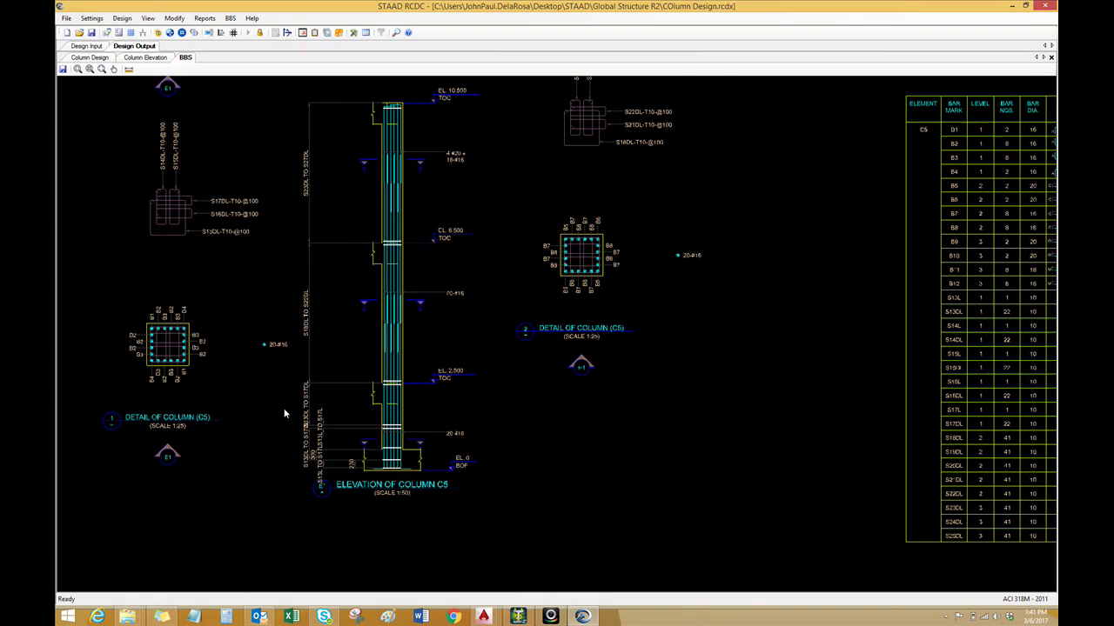
{"action": "scroll", "coordinate": [209, 380], "scroll_direction": "up", "scroll_amount": 1}
{"action": "scroll", "coordinate": [203, 379], "scroll_direction": "down", "scroll_amount": 1}
{"action": "scroll", "coordinate": [232, 349], "scroll_direction": "up", "scroll_amount": 4}
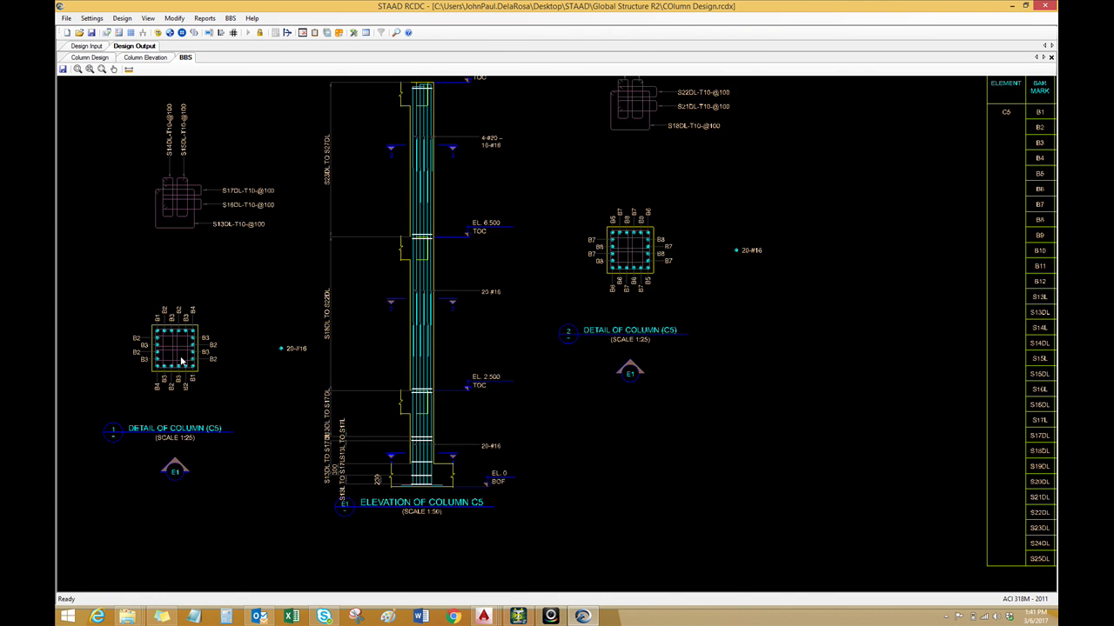
{"action": "scroll", "coordinate": [164, 359], "scroll_direction": "down", "scroll_amount": 2}
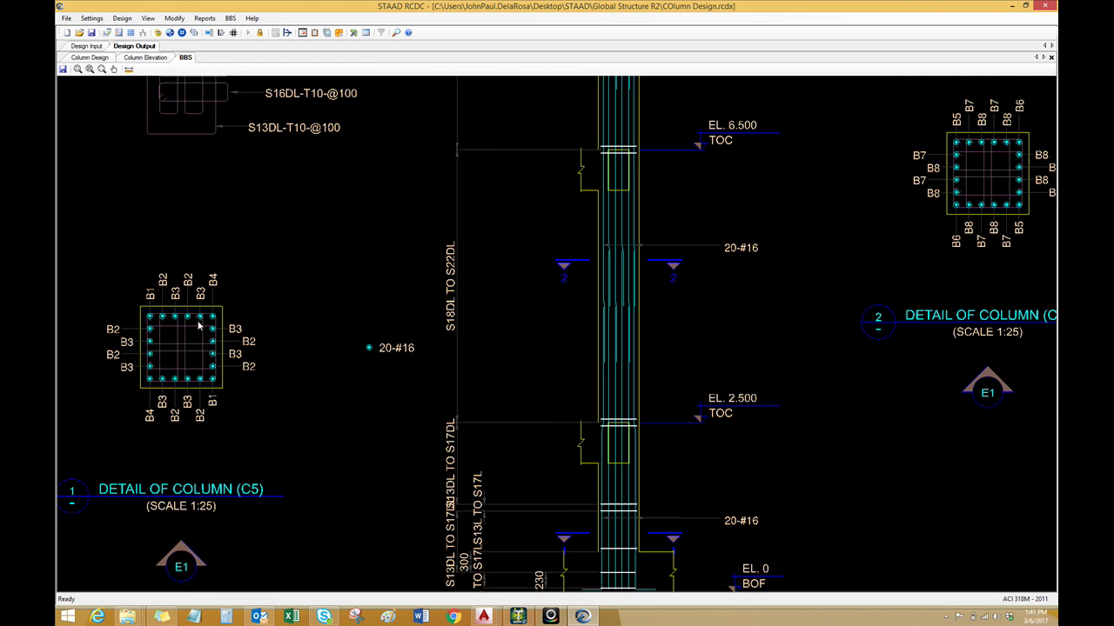
{"action": "scroll", "coordinate": [580, 316], "scroll_direction": "up", "scroll_amount": 4}
{"action": "scroll", "coordinate": [592, 263], "scroll_direction": "up", "scroll_amount": 2}
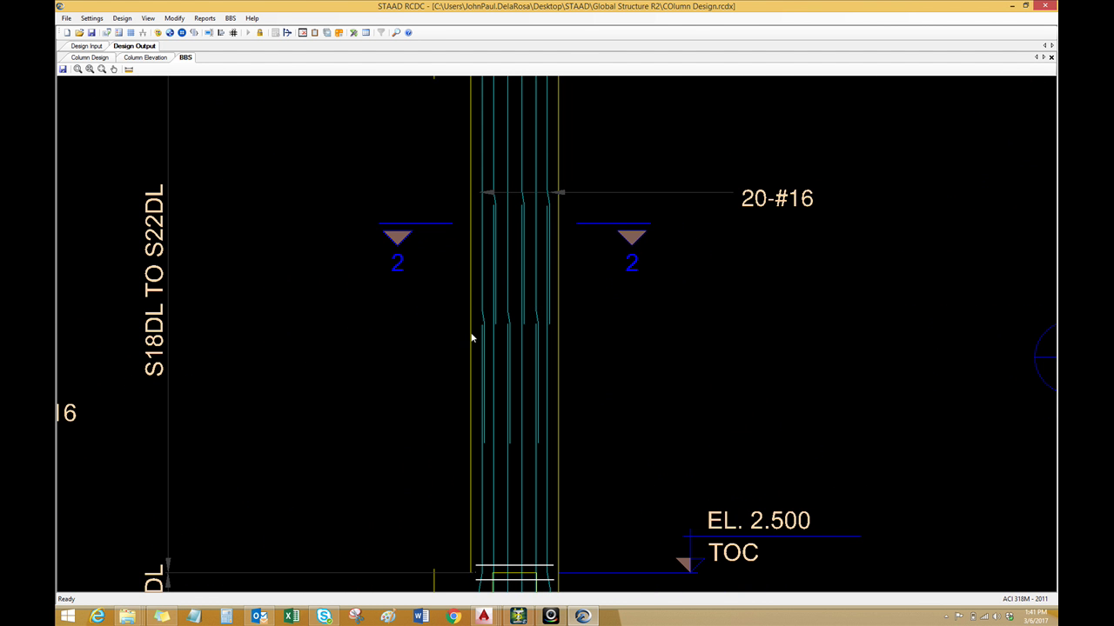
{"action": "scroll", "coordinate": [465, 264], "scroll_direction": "down", "scroll_amount": 3}
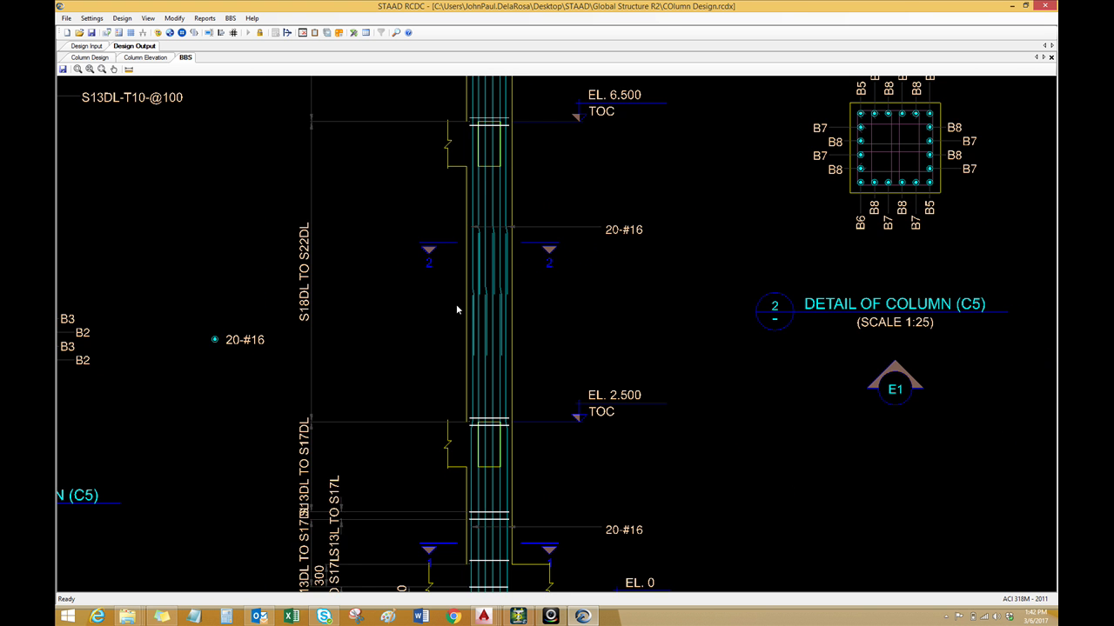
{"action": "scroll", "coordinate": [417, 390], "scroll_direction": "down", "scroll_amount": 2}
{"action": "scroll", "coordinate": [451, 385], "scroll_direction": "down", "scroll_amount": 4}
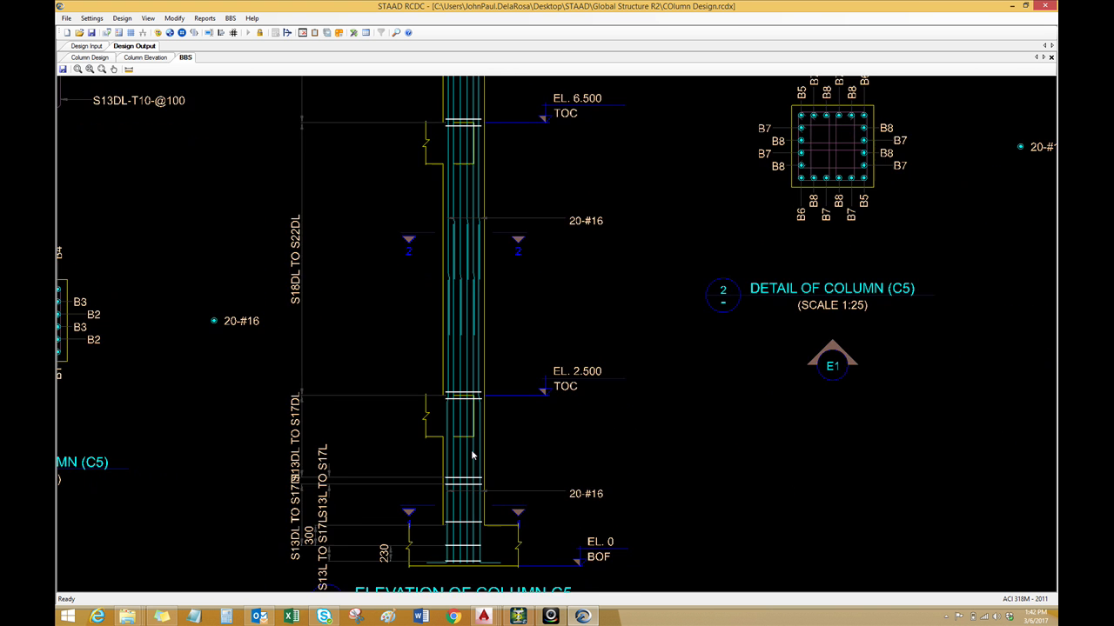
Review column C5's bar schedule table, including bar marks, shapes, cutting lengths and dimensions
{"action": "middle_click_drag", "start_coordinate": [605, 341], "coordinate": [411, 388]}
{"action": "scroll", "coordinate": [609, 305], "scroll_direction": "up", "scroll_amount": 5}
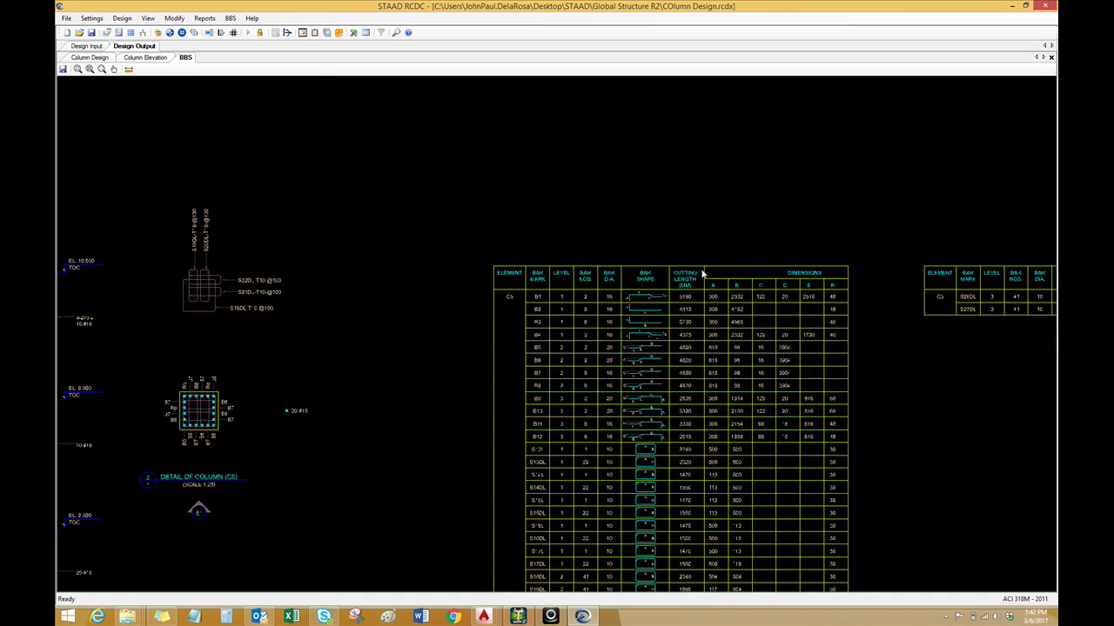
{"action": "middle_click_drag", "start_coordinate": [565, 309], "coordinate": [504, 247]}
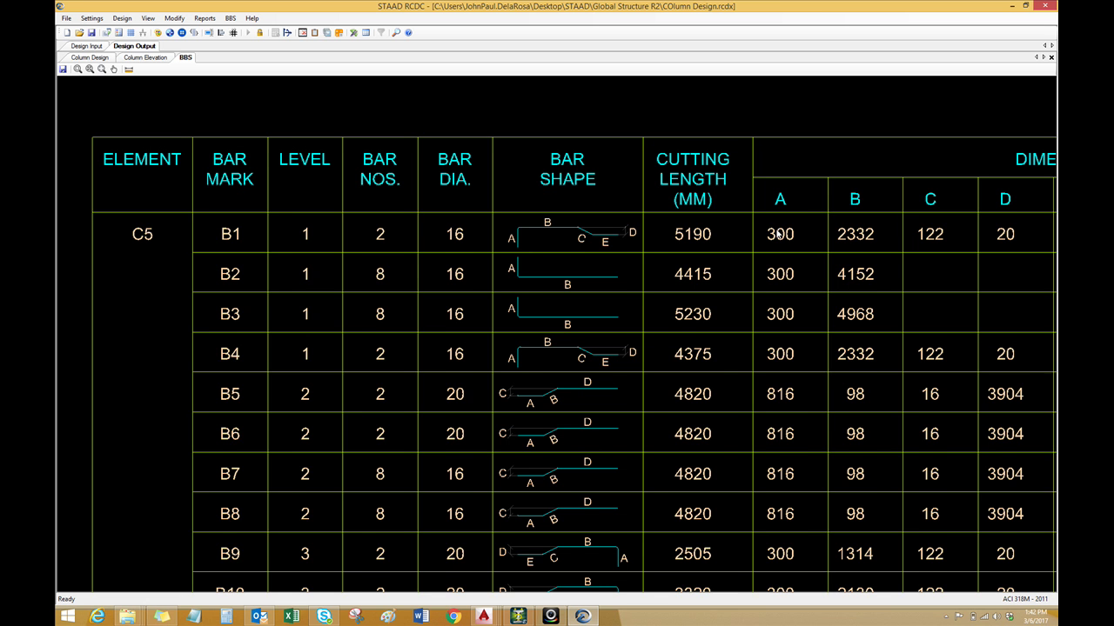
{"action": "middle_click_drag", "start_coordinate": [777, 230], "coordinate": [774, 230]}
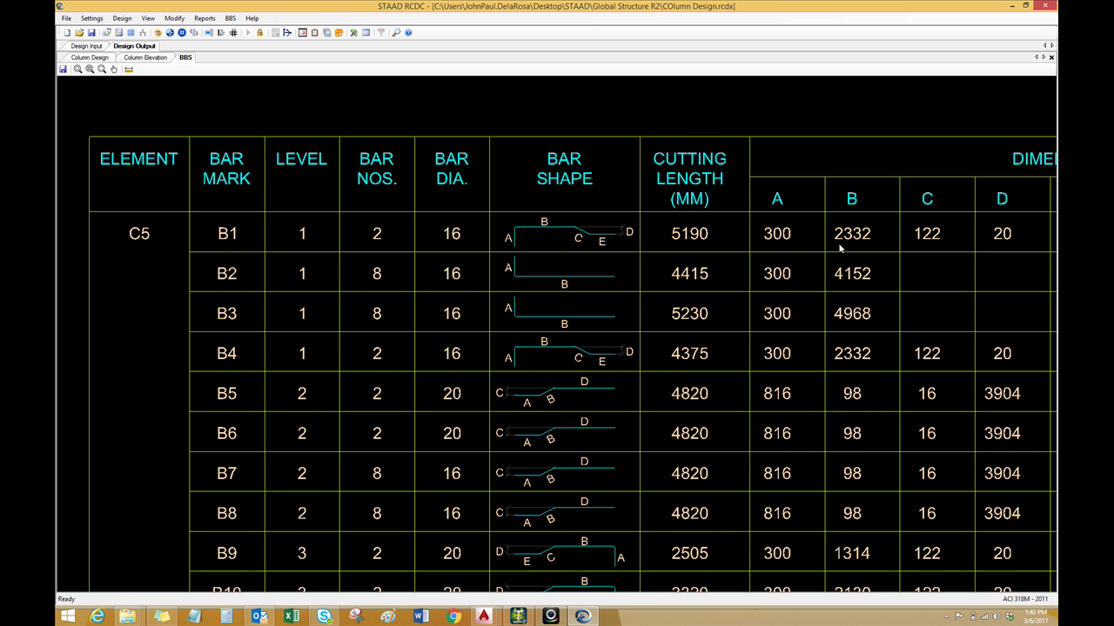
{"action": "scroll", "coordinate": [915, 252], "scroll_direction": "down", "scroll_amount": 2}
{"action": "scroll", "coordinate": [663, 293], "scroll_direction": "down", "scroll_amount": 1}
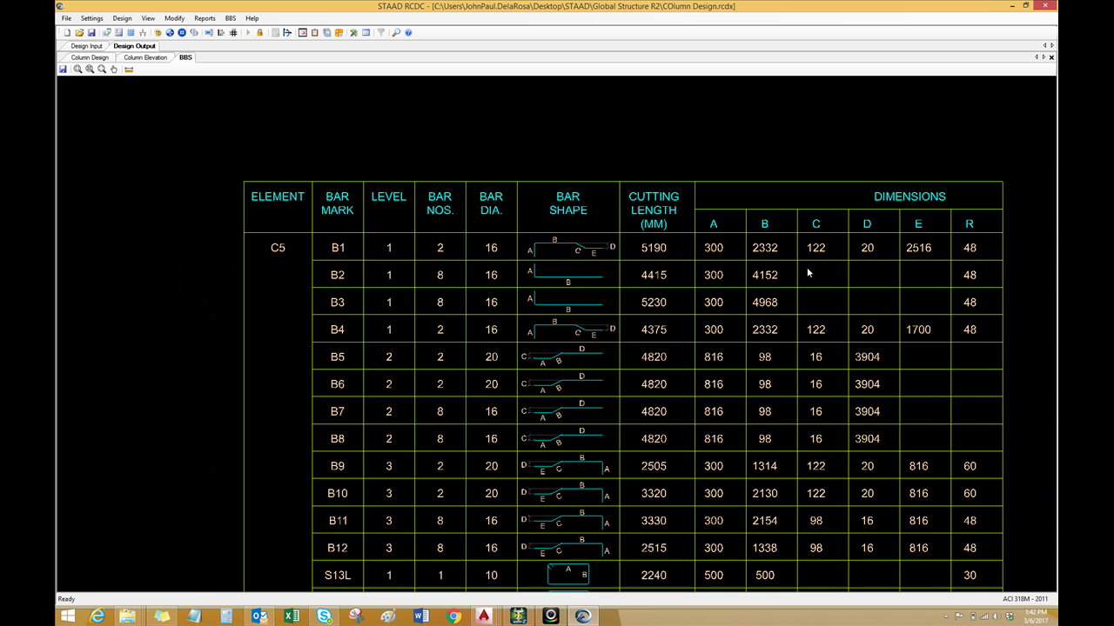
{"action": "scroll", "coordinate": [944, 250], "scroll_direction": "up", "scroll_amount": 1}
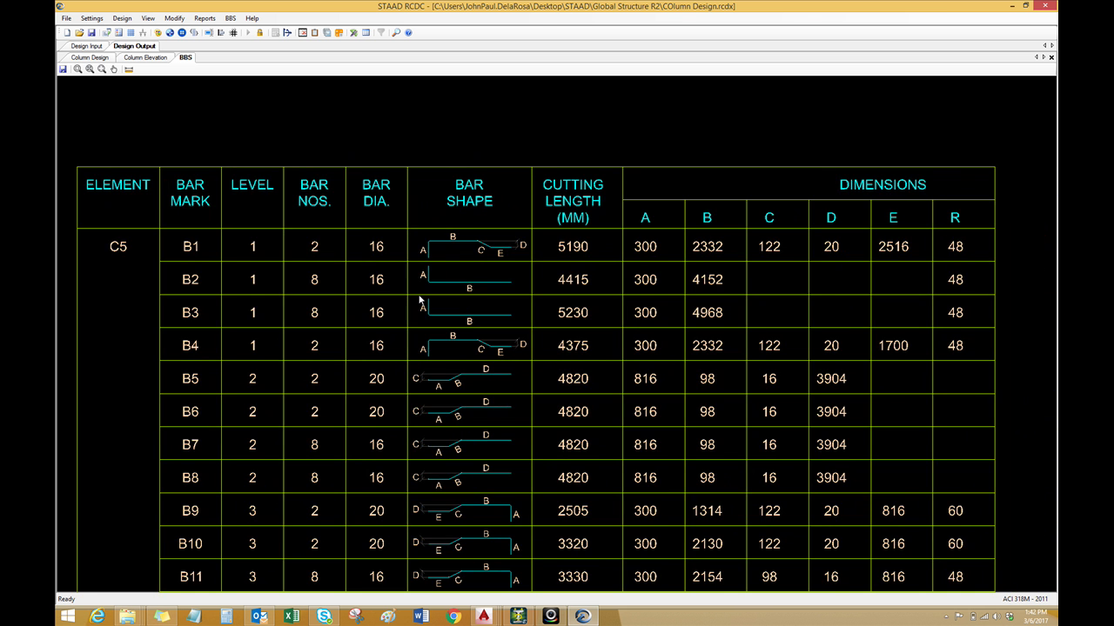
{"action": "middle_click_drag", "start_coordinate": [362, 318], "coordinate": [363, 304]}
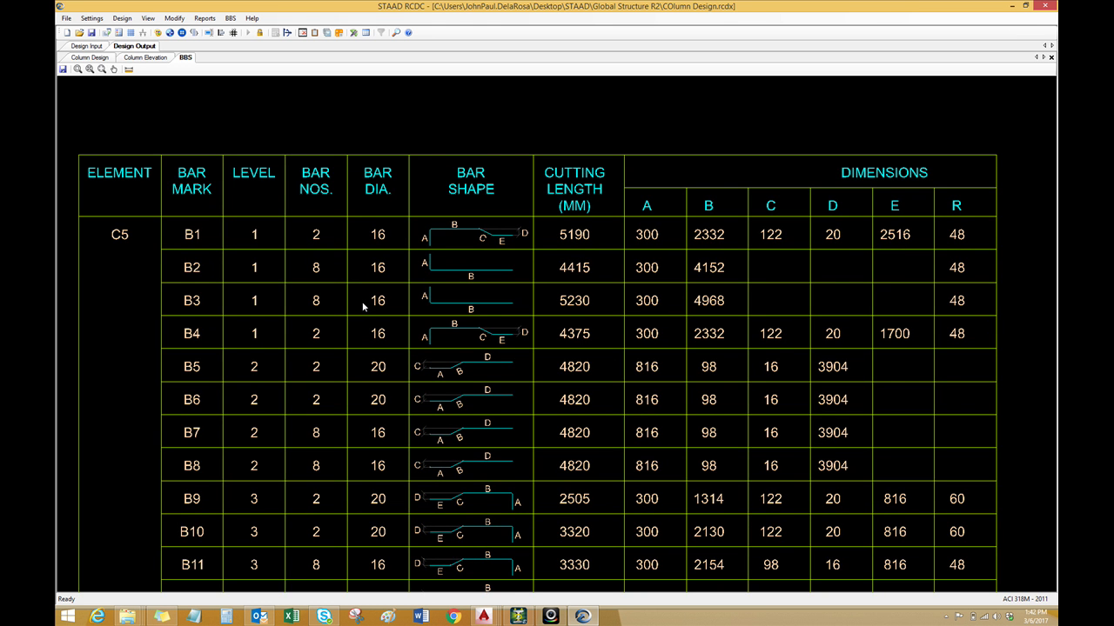
{"action": "scroll", "coordinate": [261, 262], "scroll_direction": "up", "scroll_amount": 1}
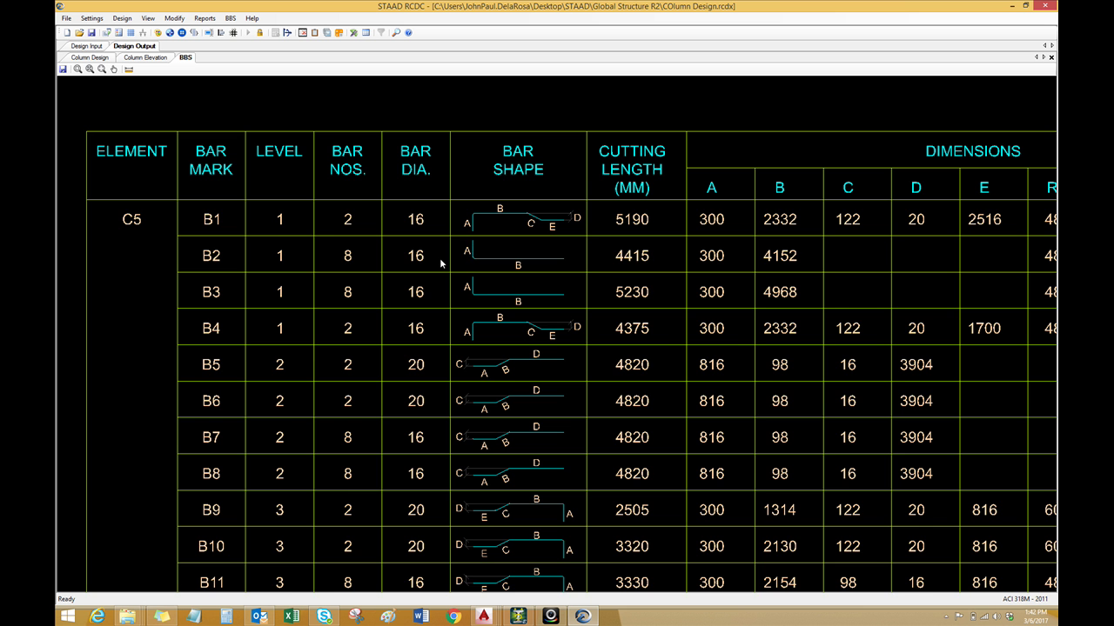
Review the summary table of bar lengths and weights by diameter for column C5
{"action": "scroll", "coordinate": [440, 263], "scroll_direction": "down", "scroll_amount": 5}
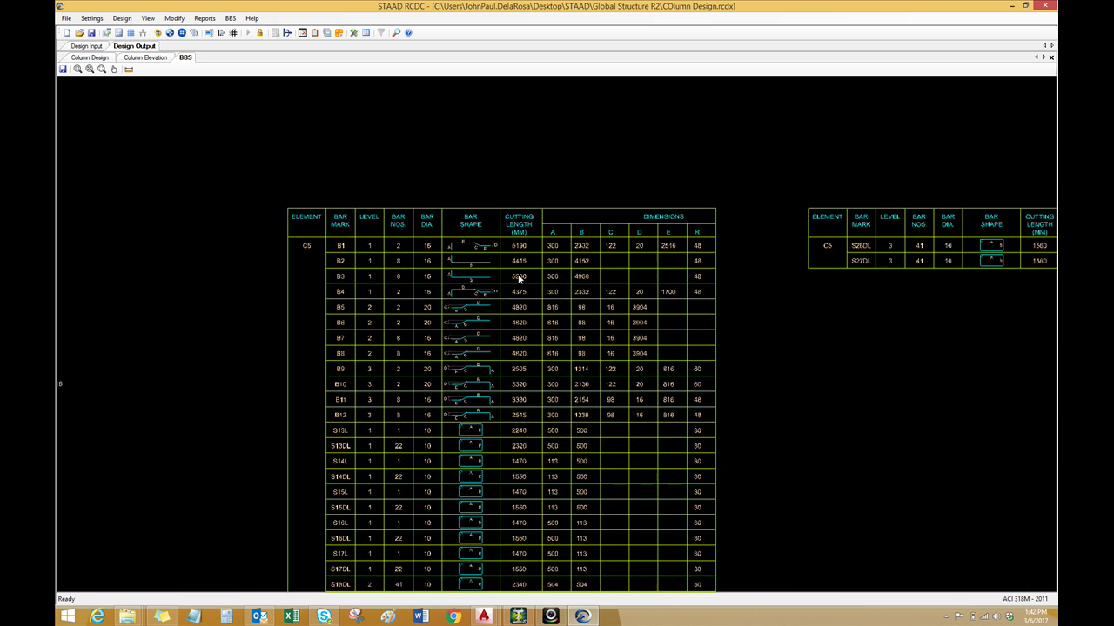
{"action": "scroll", "coordinate": [728, 281], "scroll_direction": "down", "scroll_amount": 3}
{"action": "scroll", "coordinate": [691, 261], "scroll_direction": "up", "scroll_amount": 3}
{"action": "scroll", "coordinate": [658, 295], "scroll_direction": "up", "scroll_amount": 4}
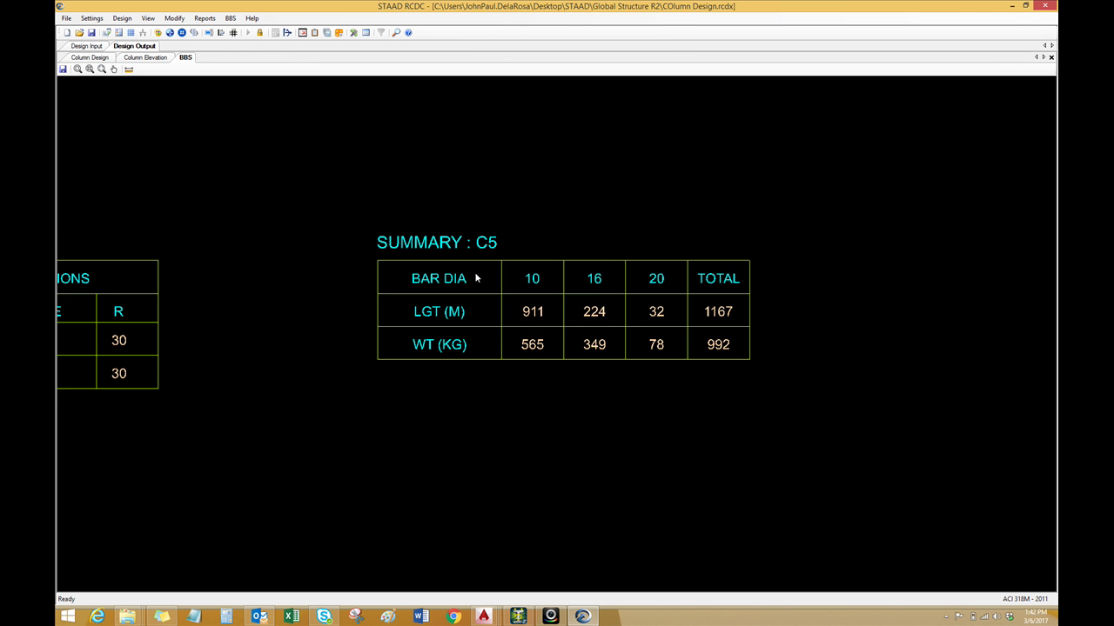
{"action": "scroll", "coordinate": [677, 259], "scroll_direction": "down", "scroll_amount": 5}
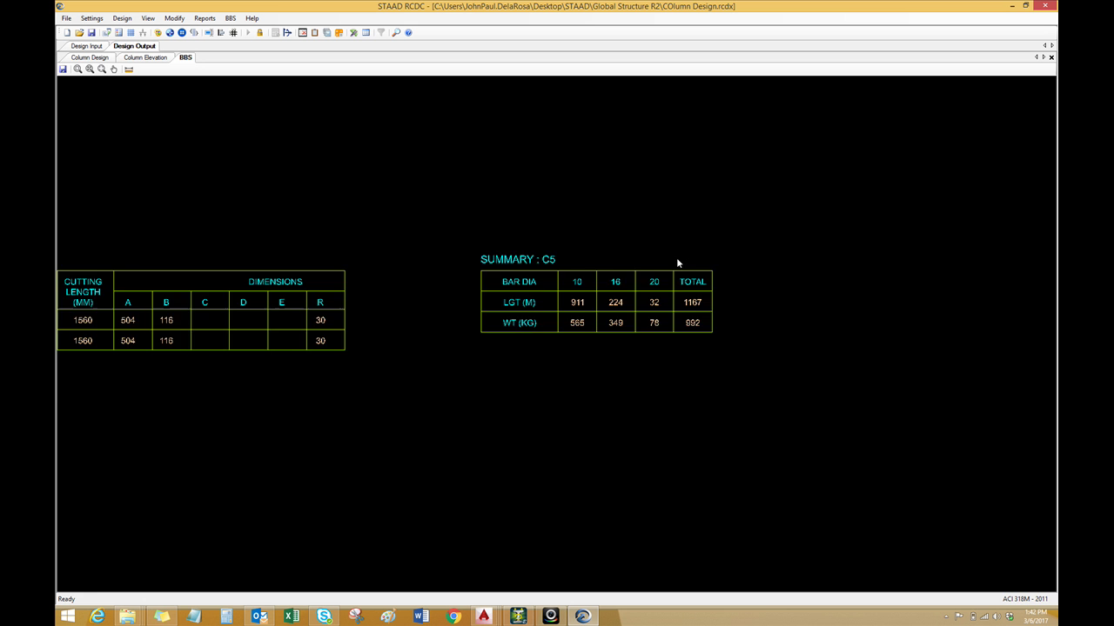
{"action": "scroll", "coordinate": [687, 251], "scroll_direction": "down", "scroll_amount": 3}
{"action": "middle_click_drag", "start_coordinate": [130, 353], "coordinate": [260, 346]}
{"action": "scroll", "coordinate": [258, 304], "scroll_direction": "up", "scroll_amount": 1}
{"action": "middle_click_drag", "start_coordinate": [259, 305], "coordinate": [228, 379]}
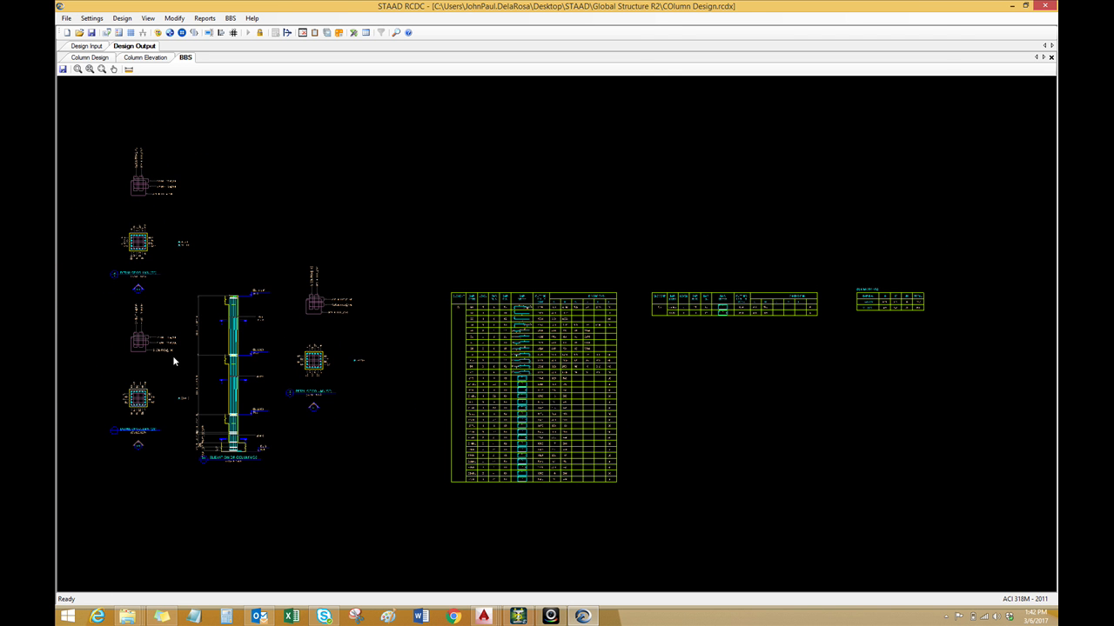
Save the C5 bar bending schedule drawing as a DXF file named c5 in the drawings folder
{"action": "scroll", "coordinate": [160, 327], "scroll_direction": "up", "scroll_amount": 1}
{"action": "left_click", "coordinate": [63, 68]}
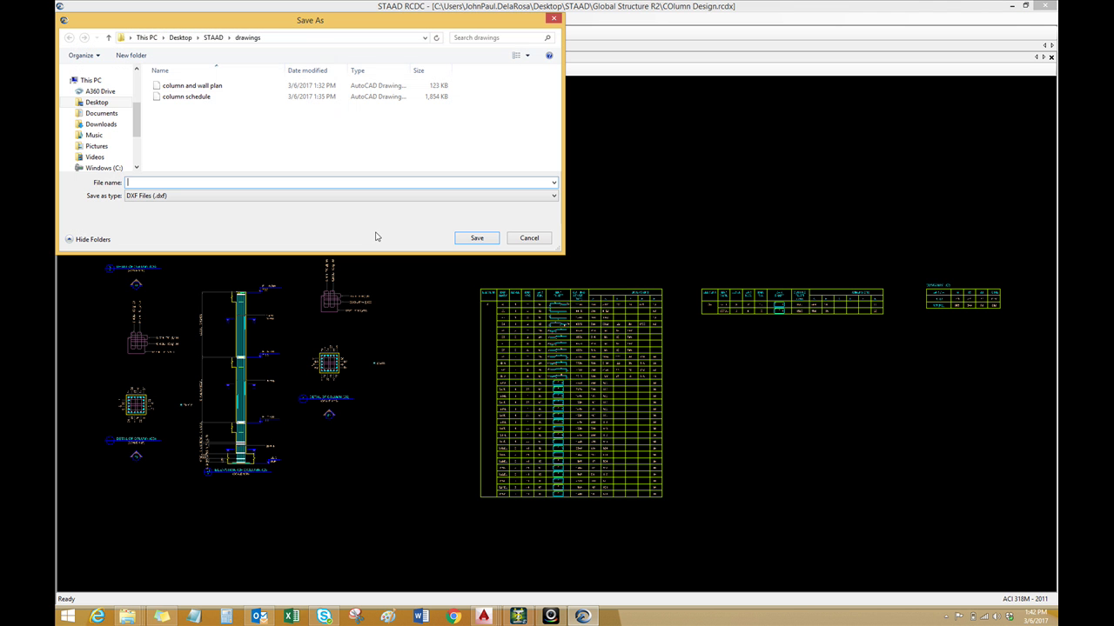
{"action": "type", "text": "c5"}
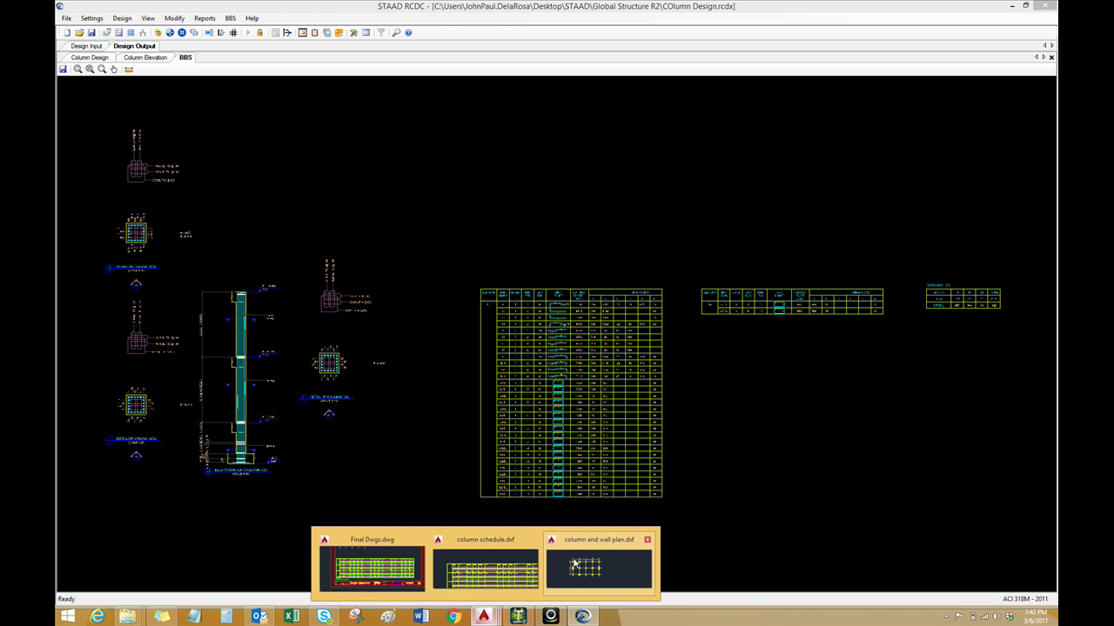
Switch to AutoCAD and close the column and wall plan and column schedule drawings without saving changes, returning to Final Dwgs
{"action": "key", "text": "alt+Tab"}
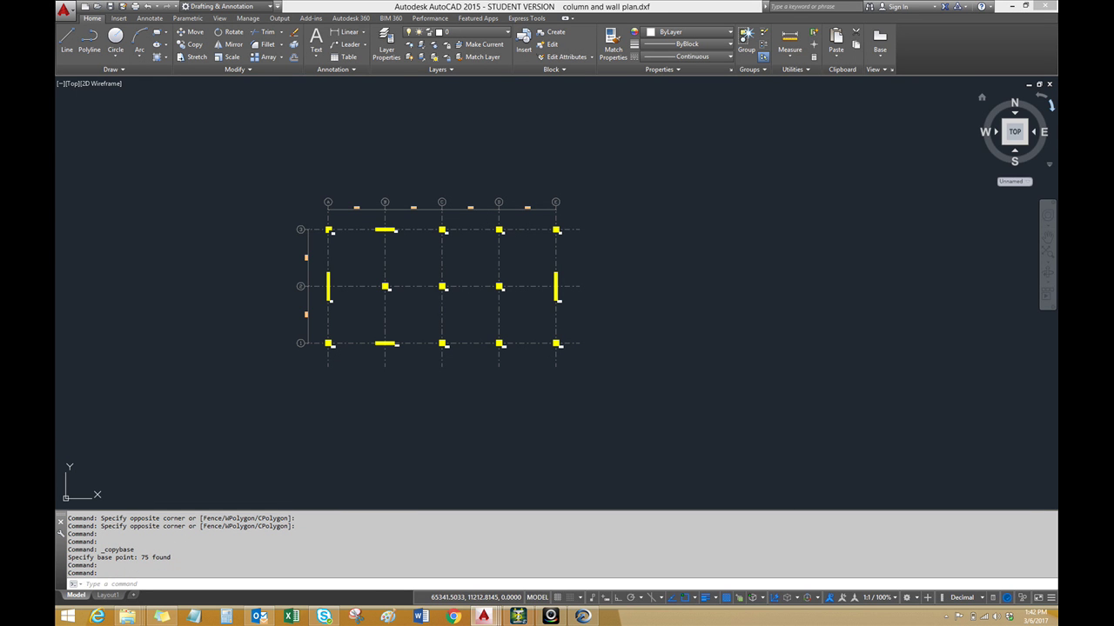
{"action": "left_click", "coordinate": [1049, 84]}
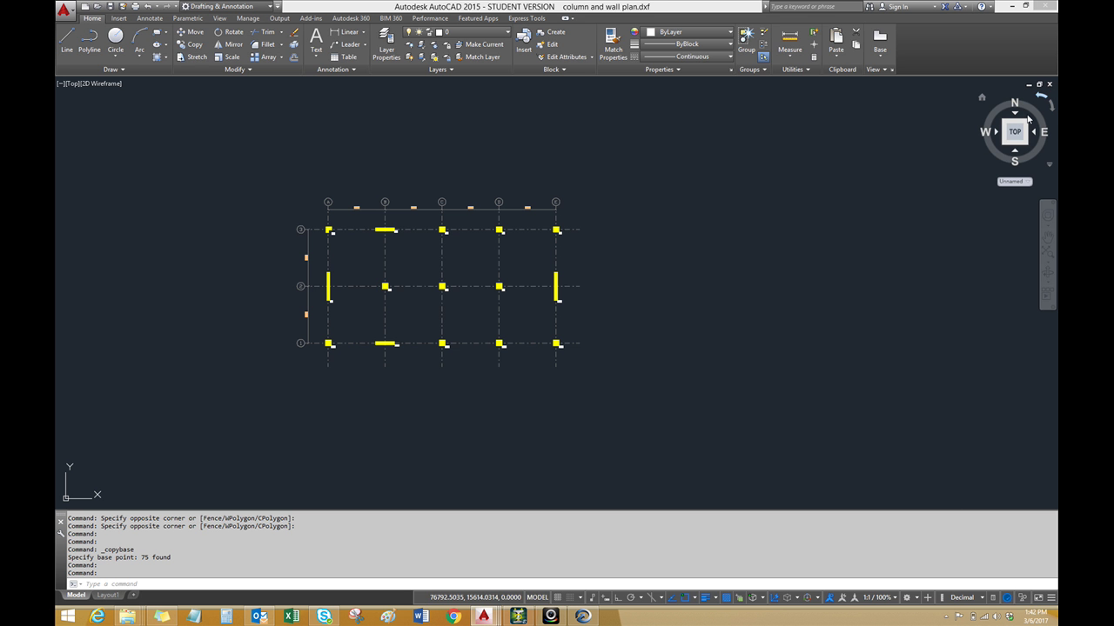
{"action": "left_click", "coordinate": [600, 334]}
{"action": "scroll", "coordinate": [491, 234], "scroll_direction": "down", "scroll_amount": 3}
{"action": "left_click", "coordinate": [1049, 84]}
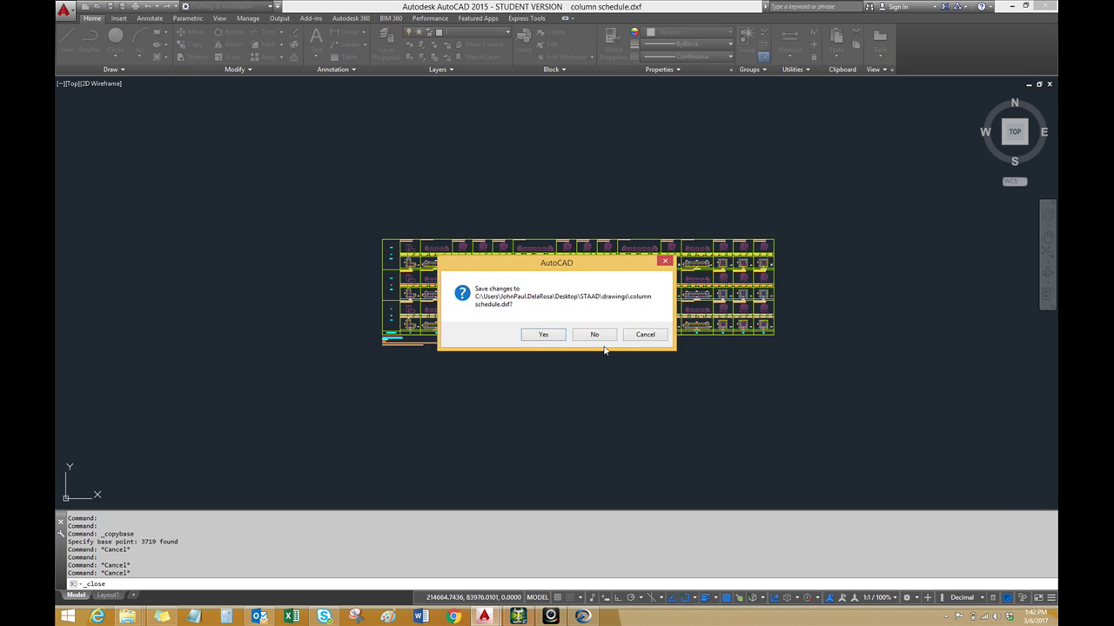
{"action": "left_click", "coordinate": [591, 335]}
{"action": "scroll", "coordinate": [388, 395], "scroll_direction": "down", "scroll_amount": 4}
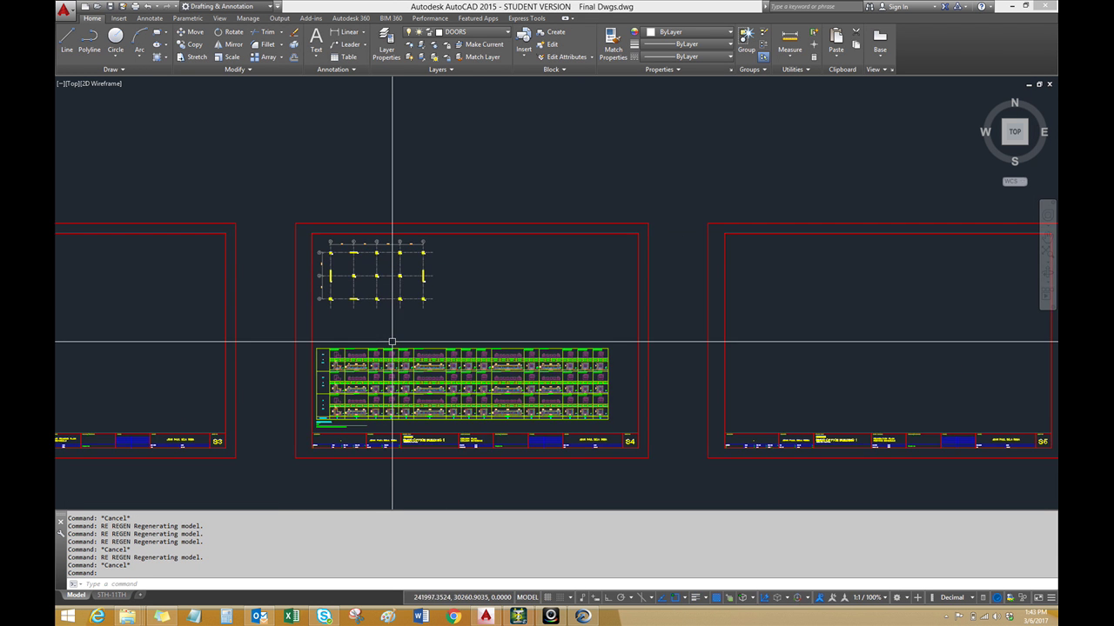
Open the c5 cutting list DXF file from the drawings folder
{"action": "key", "text": "ctrl+o"}
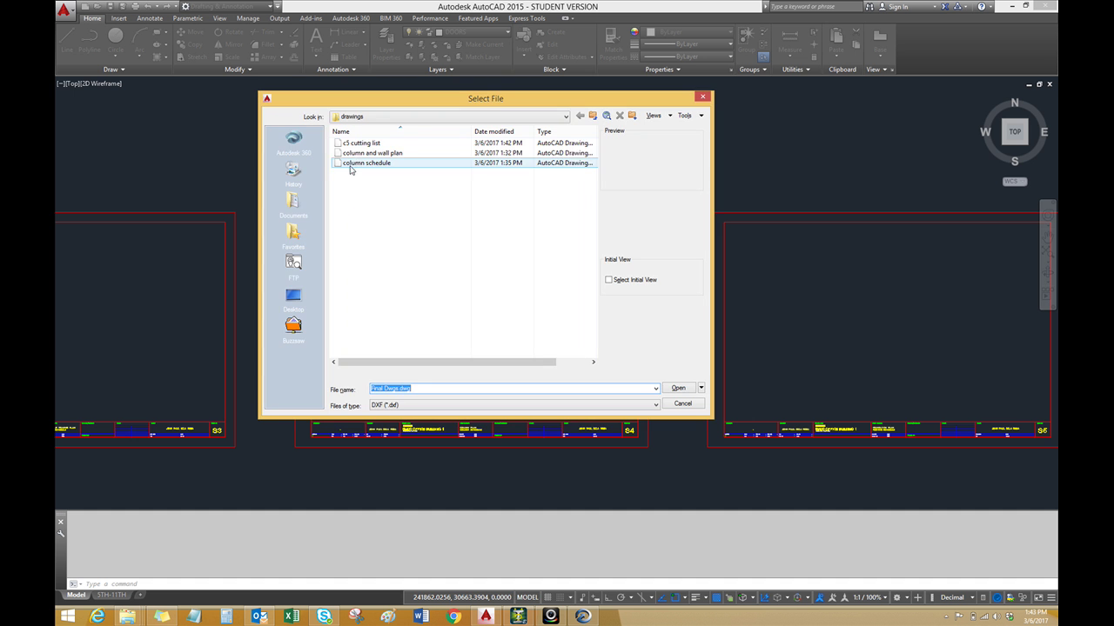
{"action": "left_click", "coordinate": [369, 144]}
{"action": "left_click", "coordinate": [678, 388]}
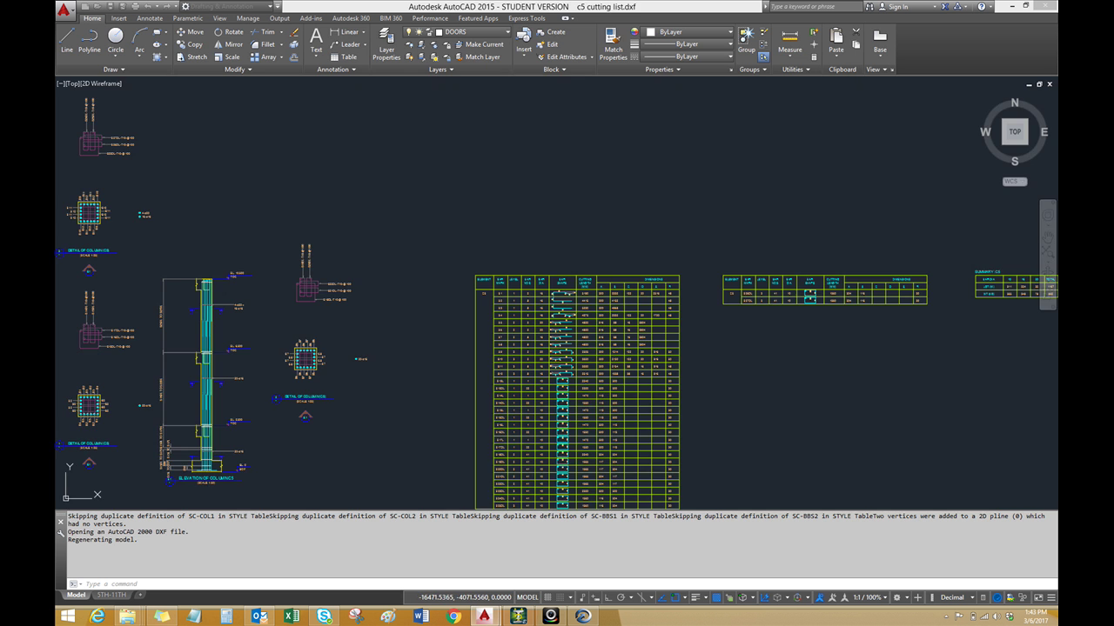
{"action": "scroll", "coordinate": [452, 311], "scroll_direction": "down", "scroll_amount": 2}
{"action": "left_click", "coordinate": [235, 213]}
{"action": "left_click", "coordinate": [741, 424]}
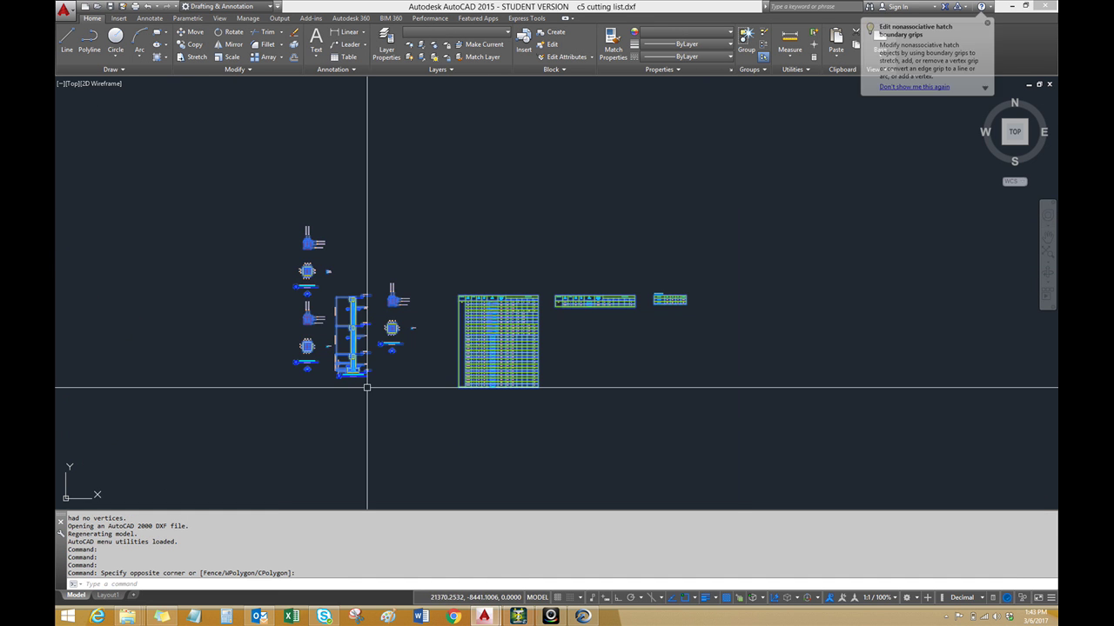
{"action": "scroll", "coordinate": [346, 334], "scroll_direction": "up", "scroll_amount": 2}
{"action": "key", "text": "Escape"}
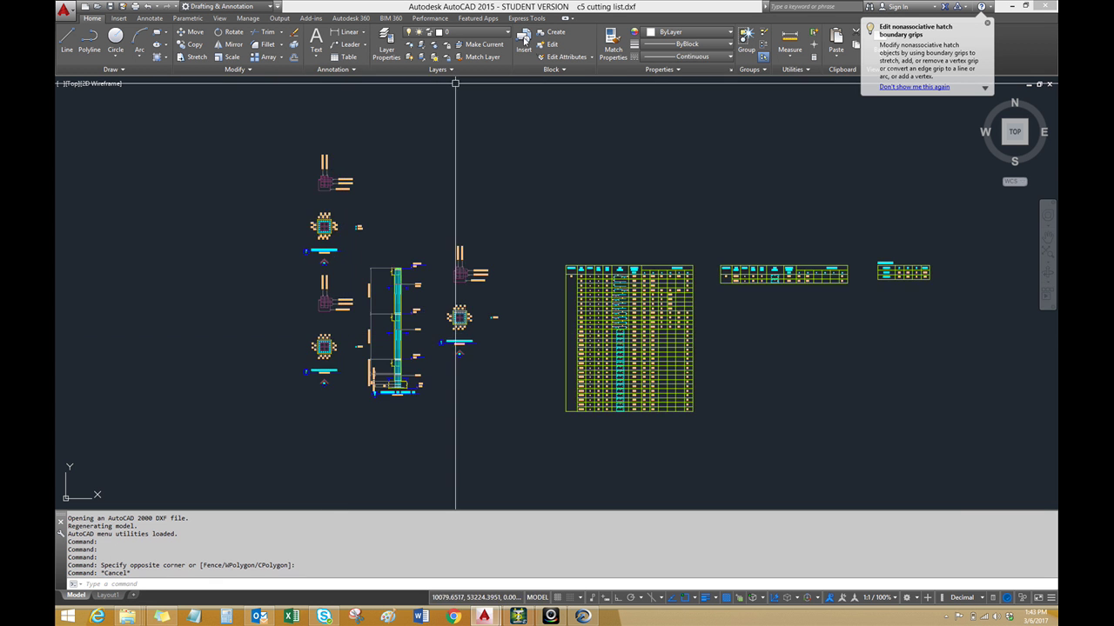
Examine the column C5 elevation, section details and bar schedule tables in the c5 cutting list drawing
{"action": "scroll", "coordinate": [653, 323], "scroll_direction": "up", "scroll_amount": 3}
{"action": "middle_click_drag", "start_coordinate": [653, 323], "coordinate": [610, 279]}
{"action": "scroll", "coordinate": [405, 336], "scroll_direction": "down", "scroll_amount": 3}
{"action": "scroll", "coordinate": [943, 141], "scroll_direction": "up", "scroll_amount": 2}
{"action": "scroll", "coordinate": [870, 174], "scroll_direction": "down", "scroll_amount": 2}
{"action": "middle_click_drag", "start_coordinate": [287, 299], "coordinate": [435, 310]}
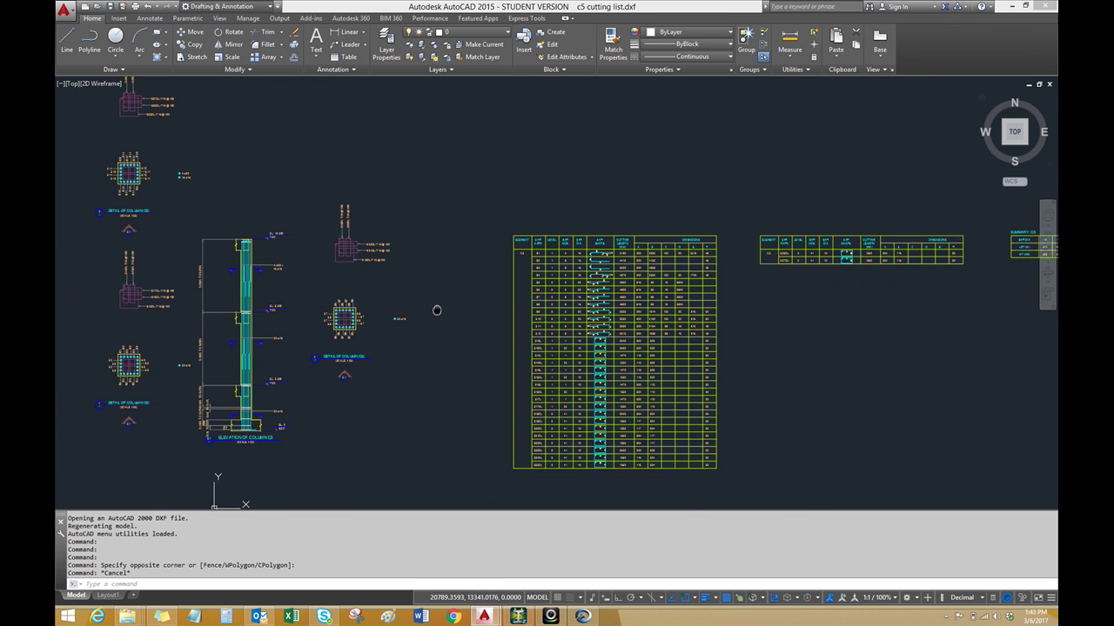
{"action": "scroll", "coordinate": [281, 286], "scroll_direction": "up", "scroll_amount": 4}
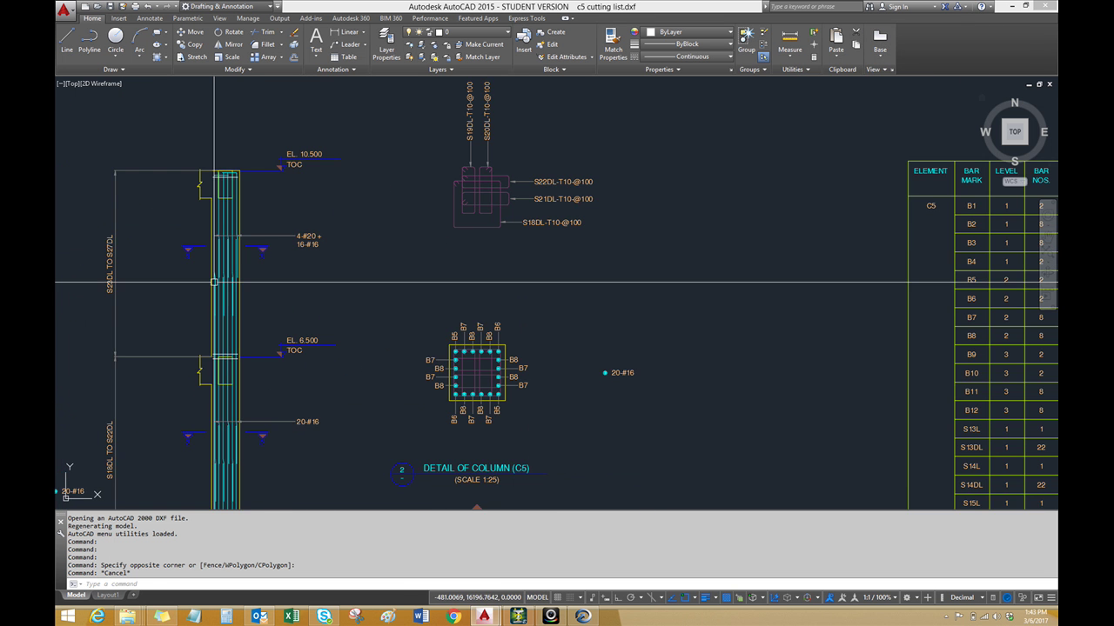
{"action": "scroll", "coordinate": [968, 97], "scroll_direction": "down", "scroll_amount": 2}
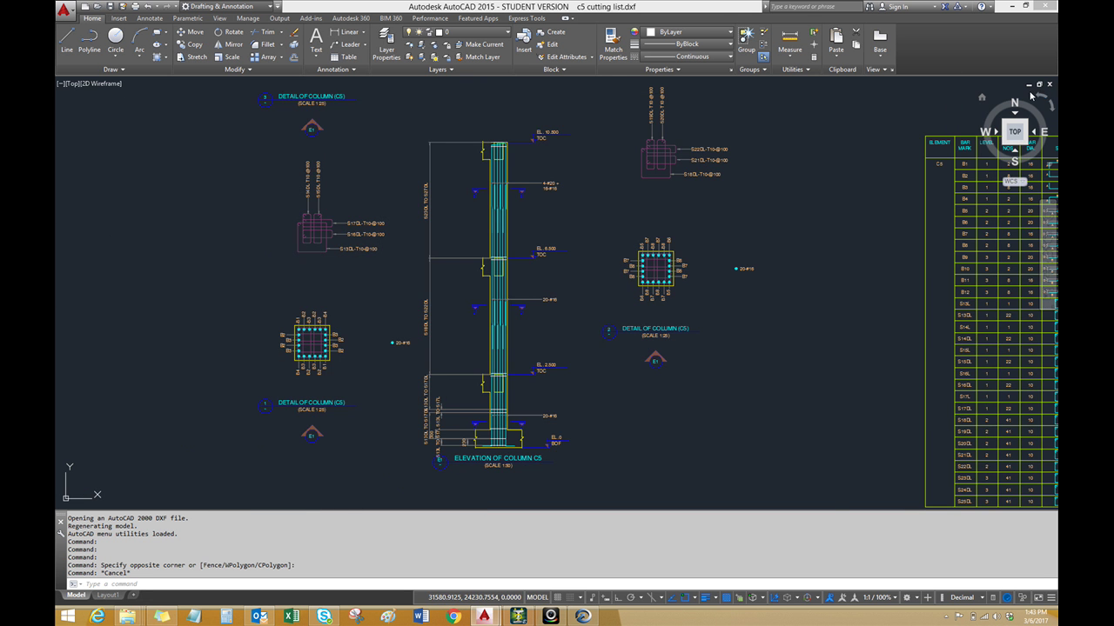
{"action": "scroll", "coordinate": [1007, 252], "scroll_direction": "down", "scroll_amount": 2}
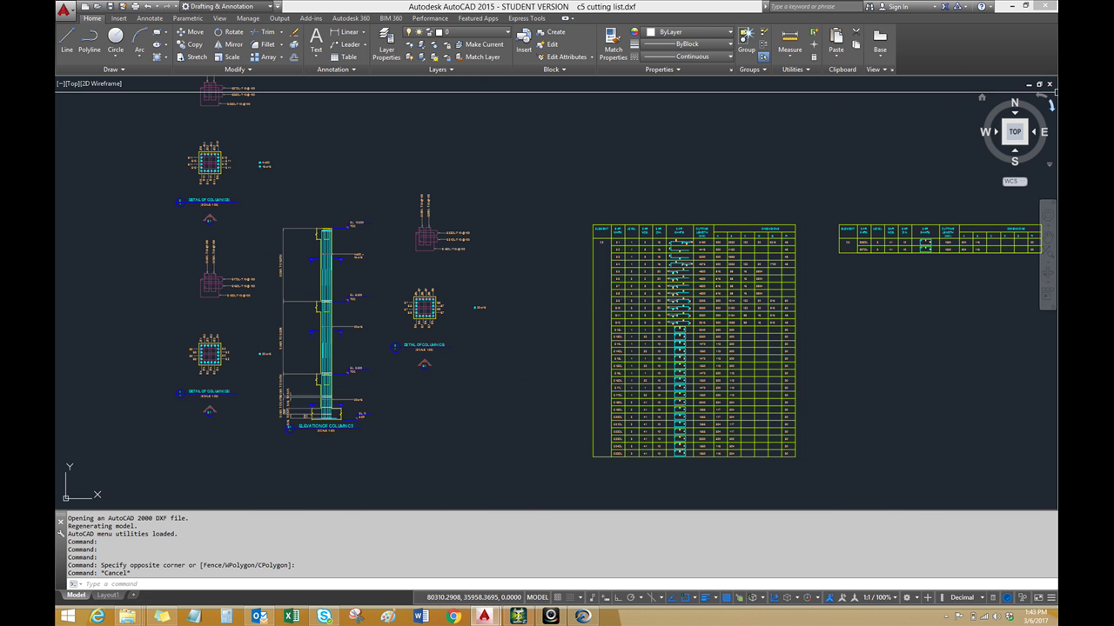
Close the c5 cutting list drawing without saving changes and switch to STAAD RCDC to view the C5 elevation
{"action": "left_click", "coordinate": [1049, 84]}
{"action": "left_click", "coordinate": [599, 335]}
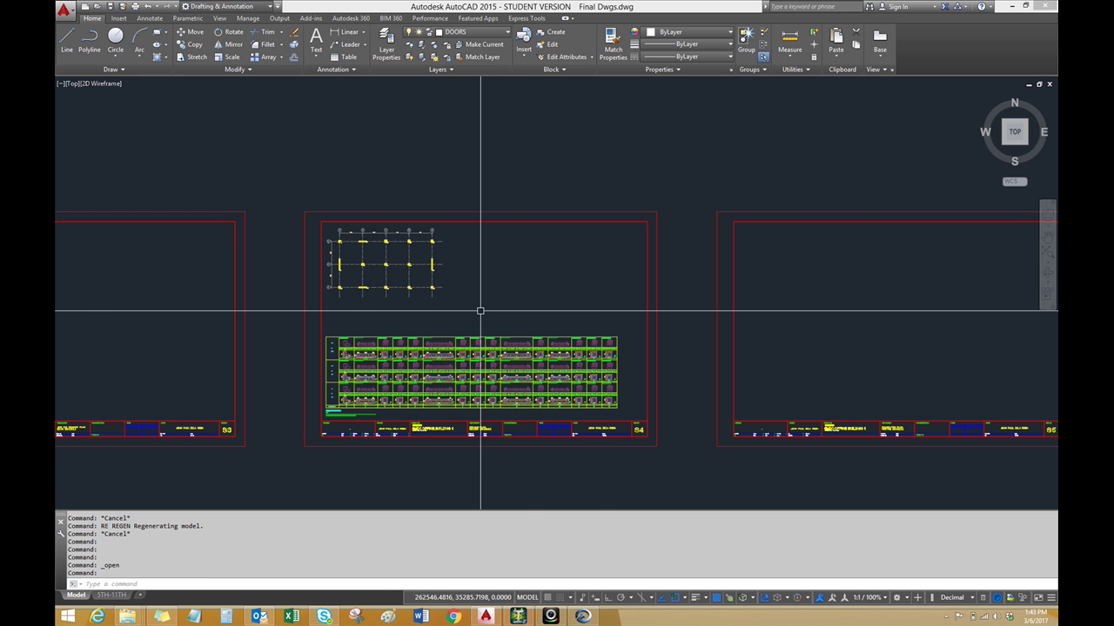
{"action": "left_click", "coordinate": [582, 616]}
{"action": "scroll", "coordinate": [252, 370], "scroll_direction": "up", "scroll_amount": 6}
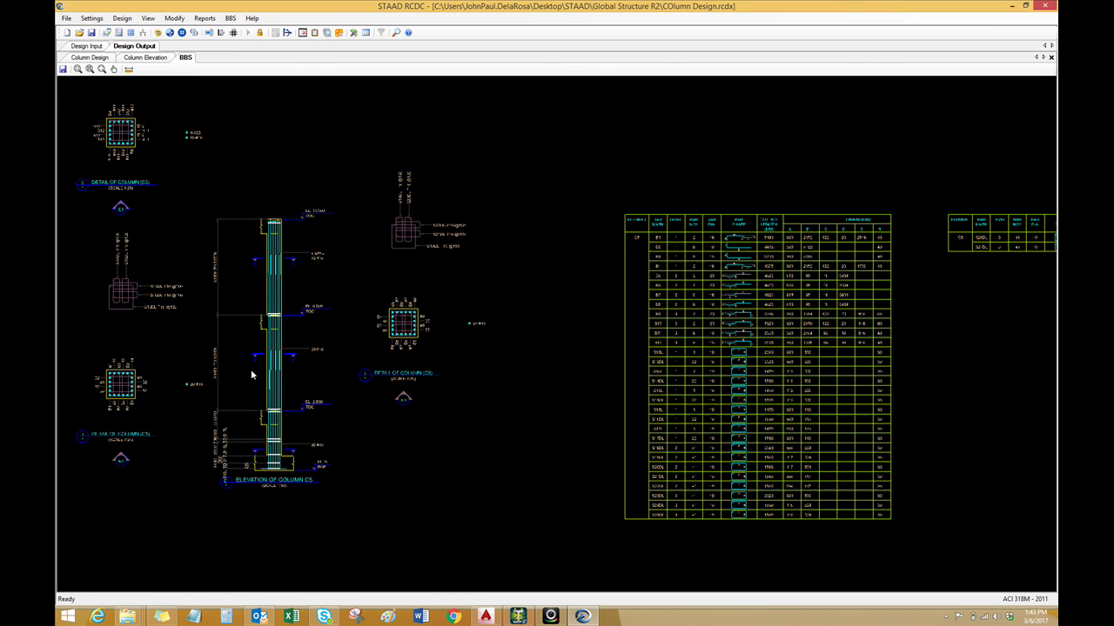
{"action": "middle_click_drag", "start_coordinate": [280, 381], "coordinate": [310, 331]}
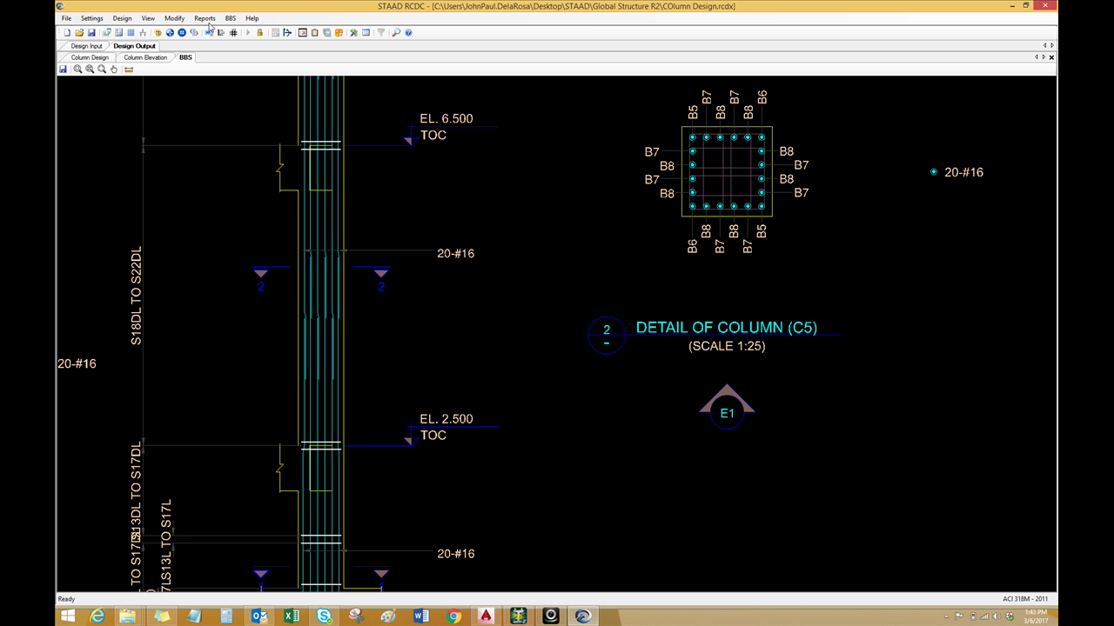
Unlock the column design, accepting deletion of all design values
{"action": "left_click", "coordinate": [123, 18]}
{"action": "left_click", "coordinate": [139, 47]}
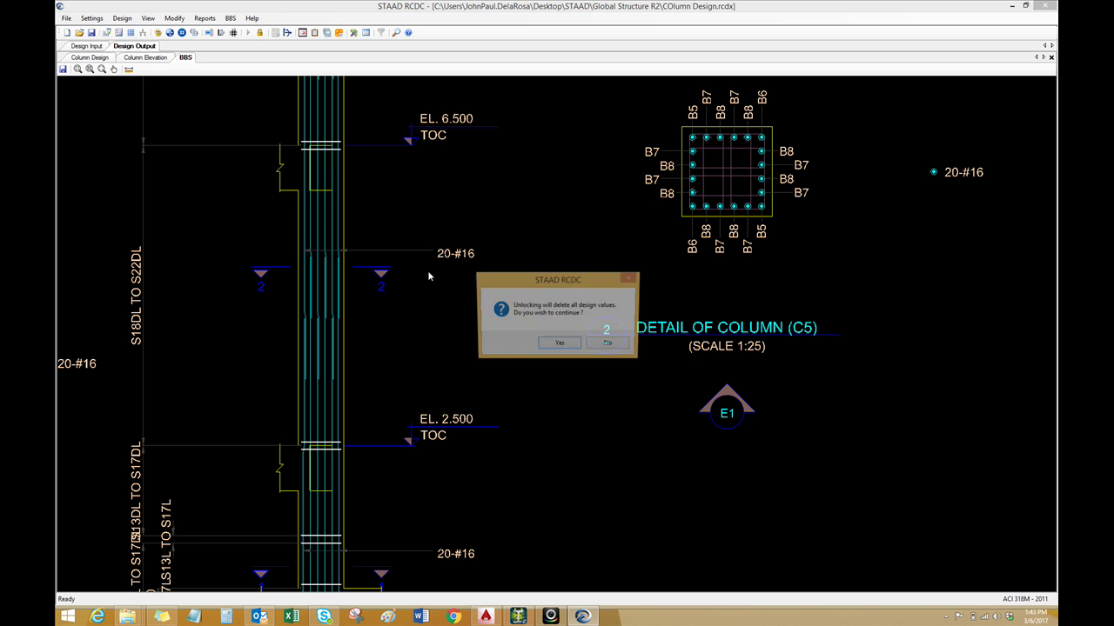
{"action": "left_click", "coordinate": [560, 344]}
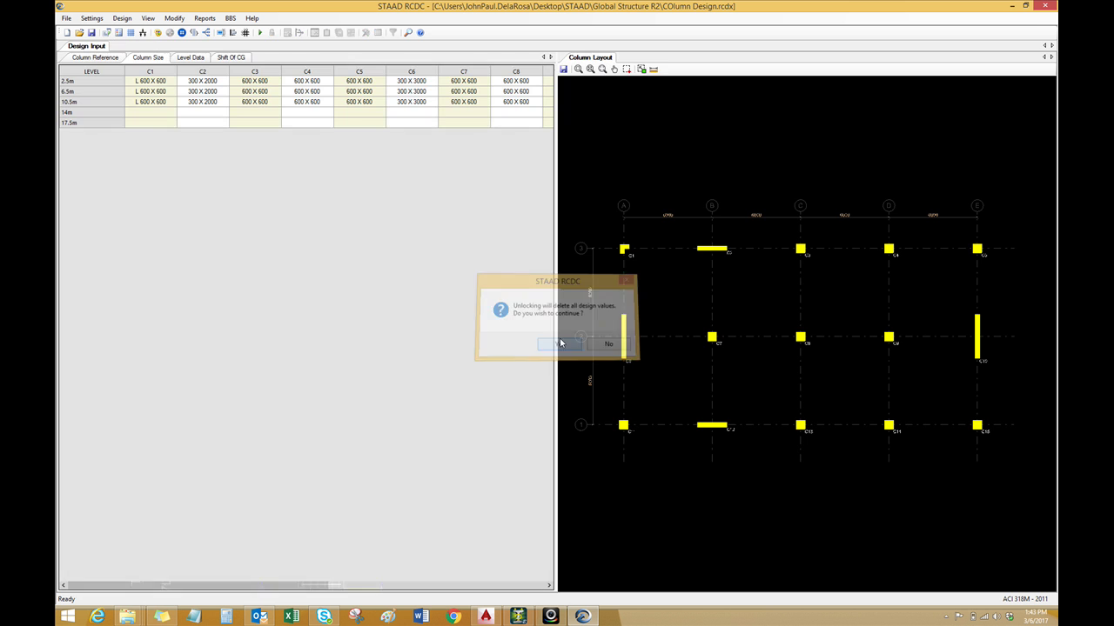
{"action": "left_click", "coordinate": [98, 20]}
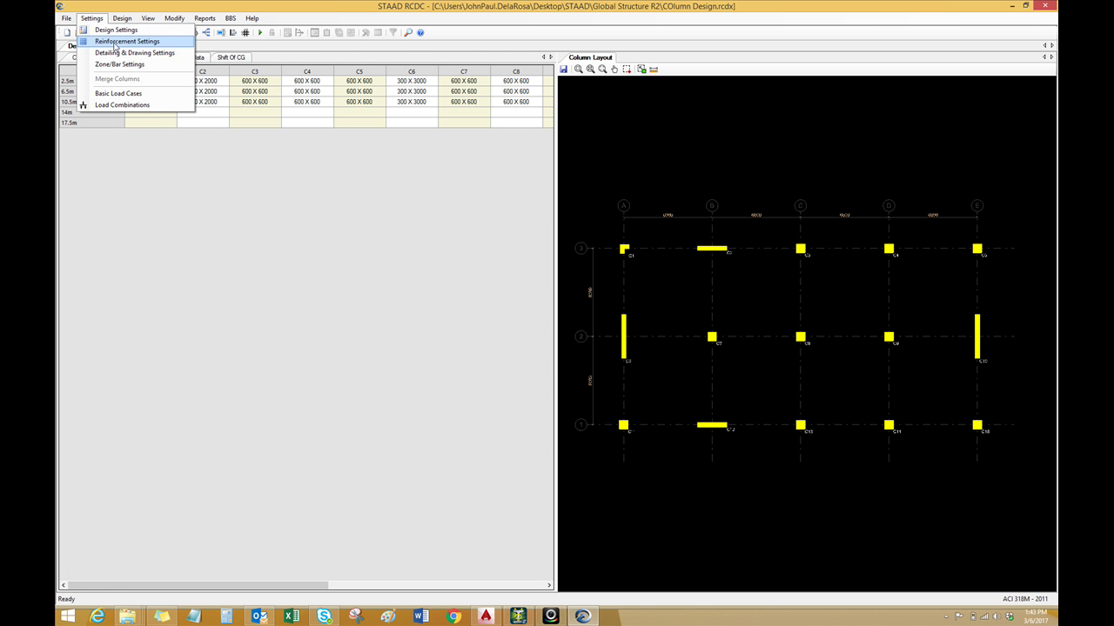
{"action": "left_click", "coordinate": [114, 42]}
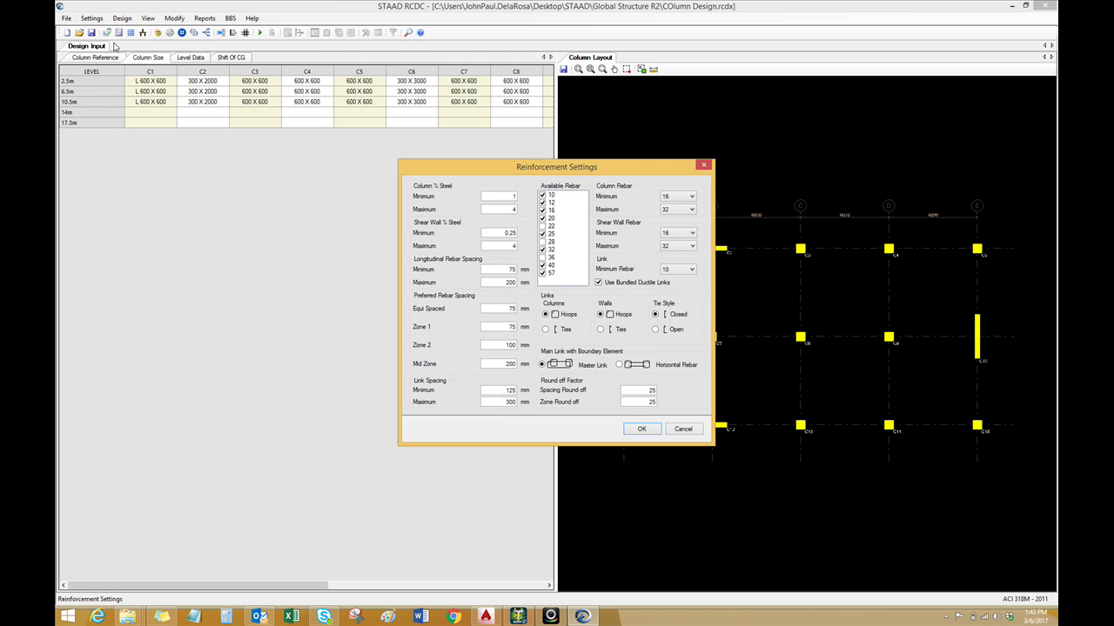
{"action": "left_click", "coordinate": [692, 429]}
Set the laps and splices type to Mechanical Coupler in the detailing and drawing settings, and redesign all columns
{"action": "left_click", "coordinate": [92, 18]}
{"action": "left_click", "coordinate": [114, 53]}
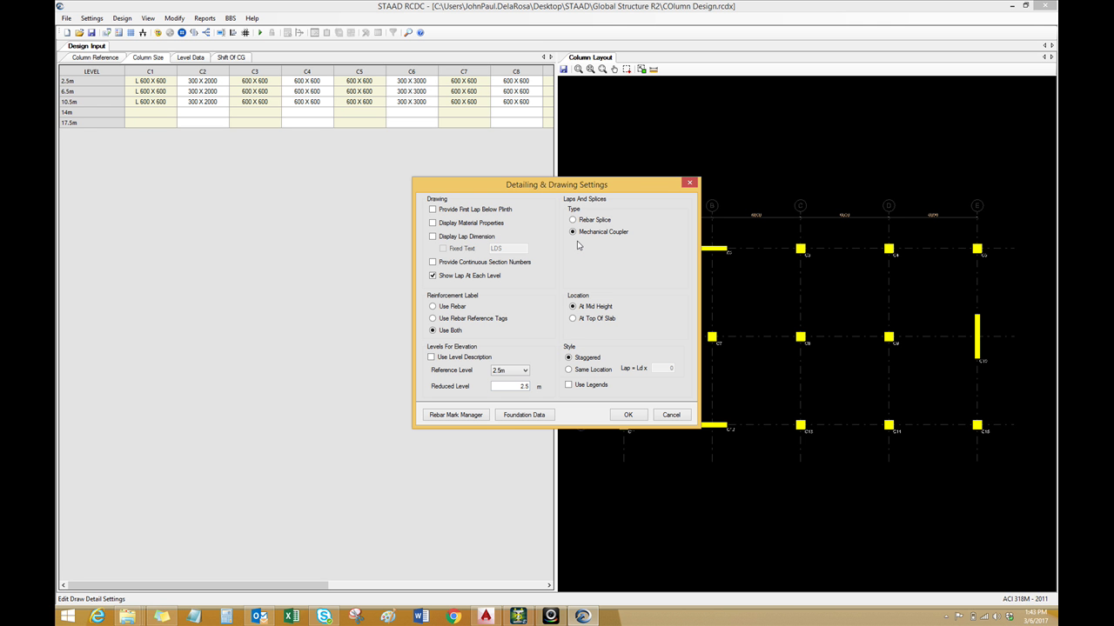
{"action": "left_click", "coordinate": [630, 416]}
{"action": "left_click", "coordinate": [260, 32]}
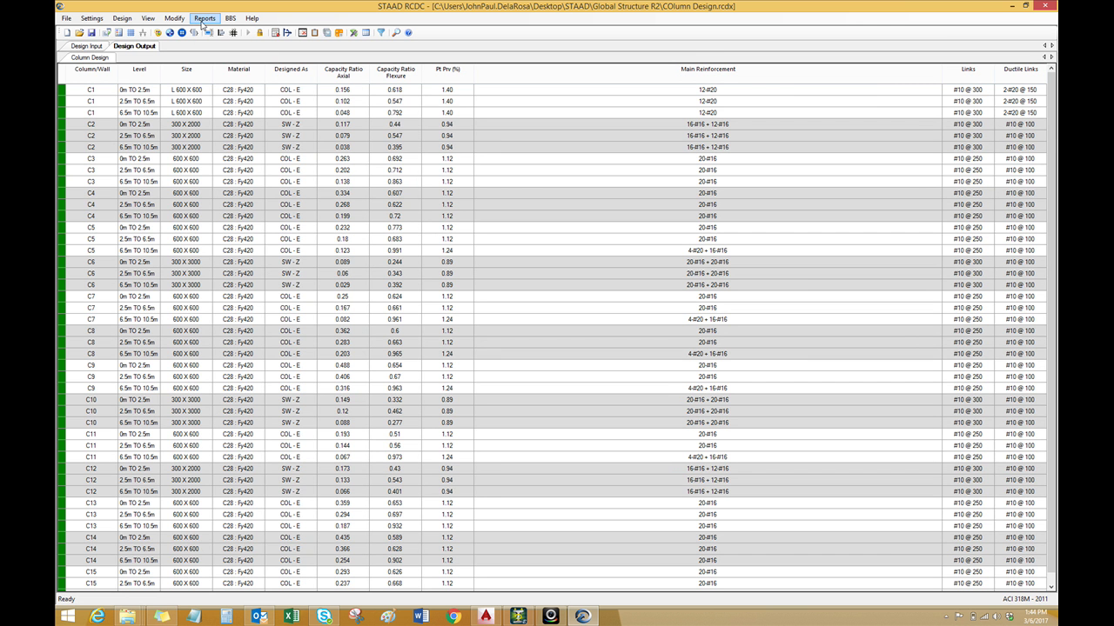
{"action": "left_click", "coordinate": [229, 19]}
{"action": "left_click", "coordinate": [203, 19]}
{"action": "left_click", "coordinate": [222, 53]}
{"action": "left_click", "coordinate": [640, 168]}
Generate the bar bending schedule for column C5 as a drawing on screen
{"action": "left_click", "coordinate": [230, 18]}
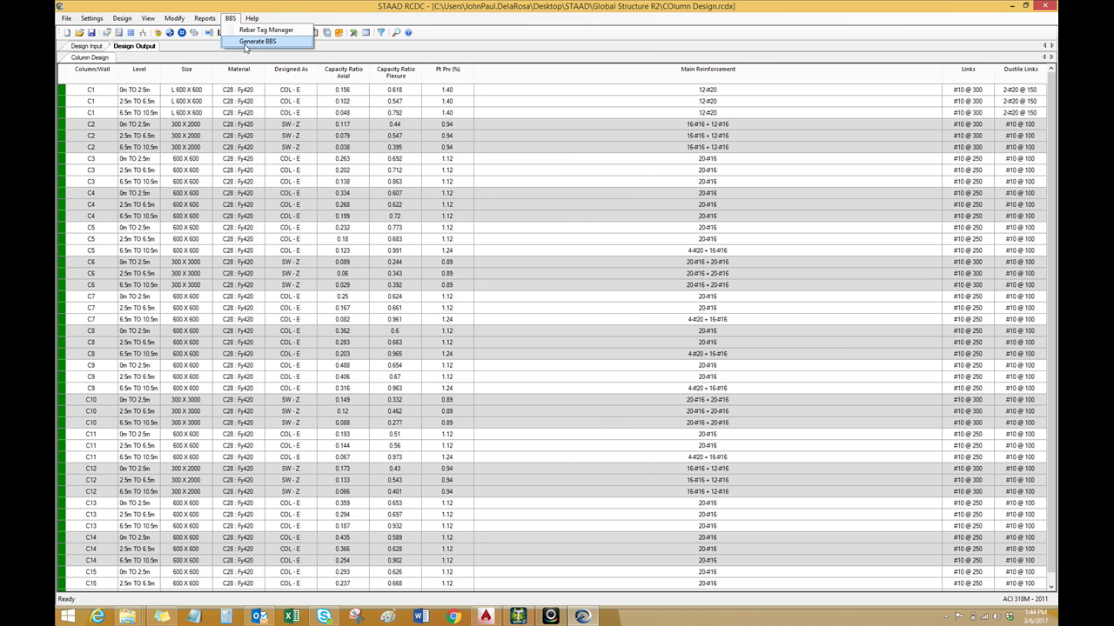
{"action": "left_click", "coordinate": [252, 41]}
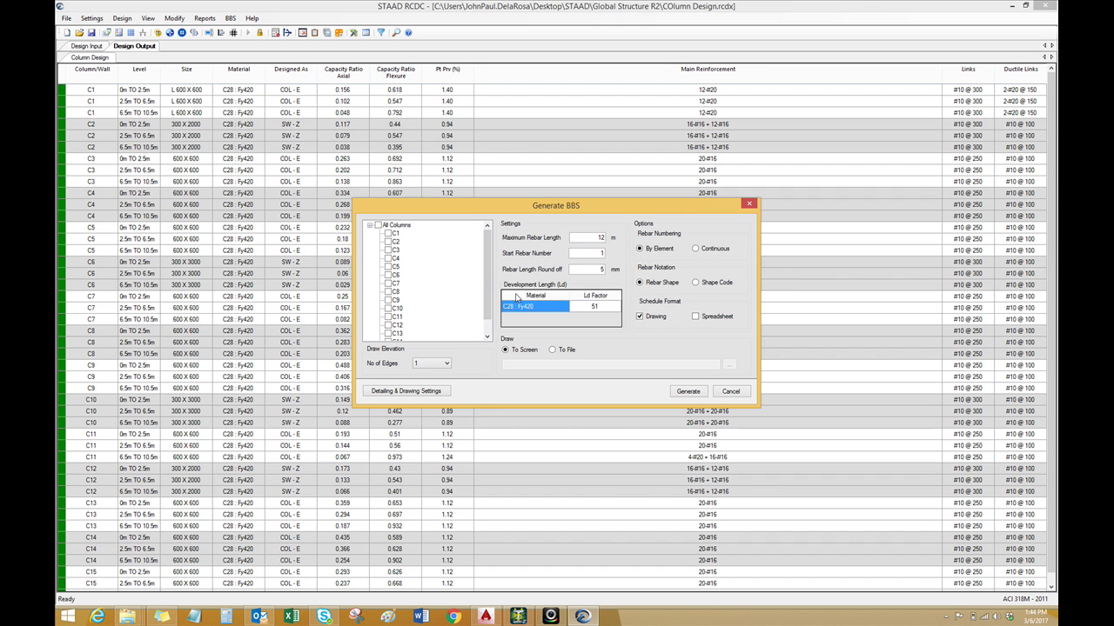
{"action": "left_click", "coordinate": [691, 393]}
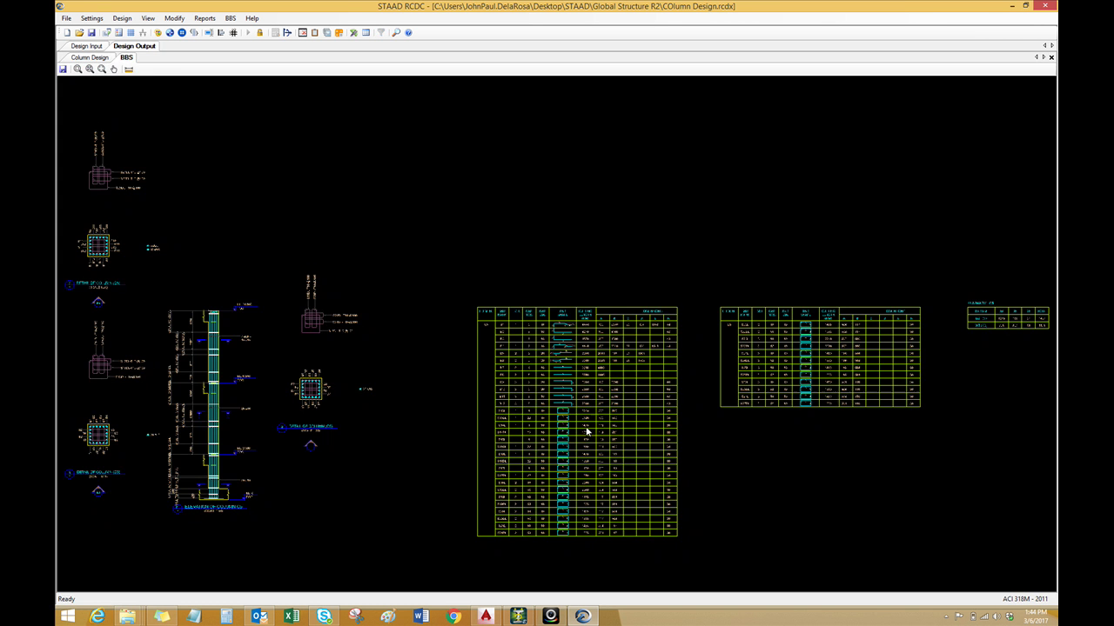
Examine the mechanical couplers and link spacing along the C5 column elevation
{"action": "scroll", "coordinate": [211, 433], "scroll_direction": "up", "scroll_amount": 8}
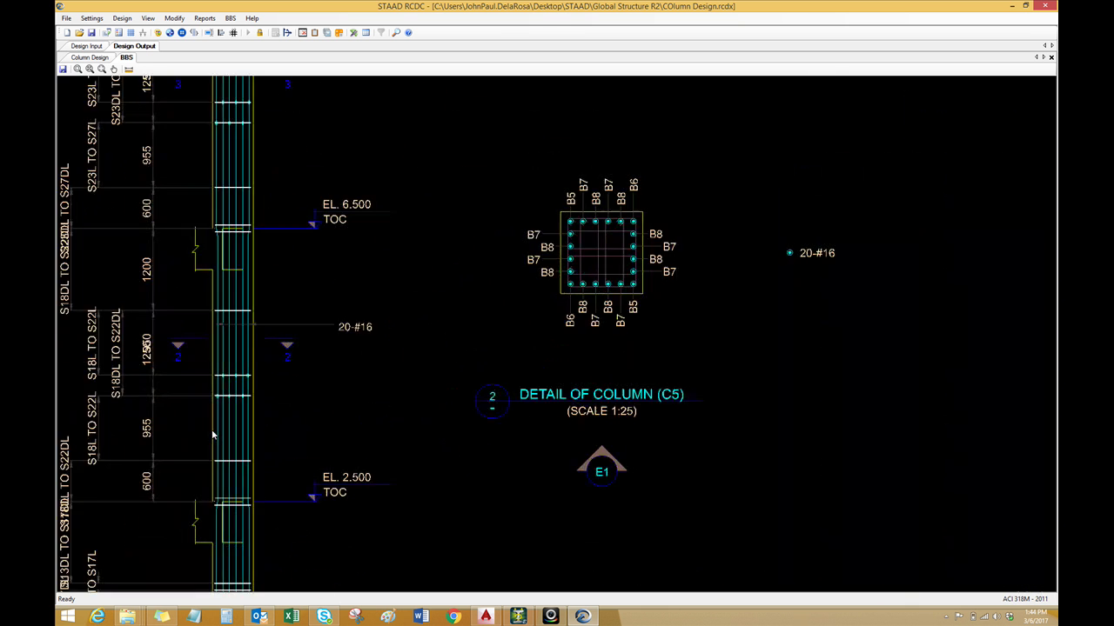
{"action": "scroll", "coordinate": [211, 433], "scroll_direction": "up", "scroll_amount": 4}
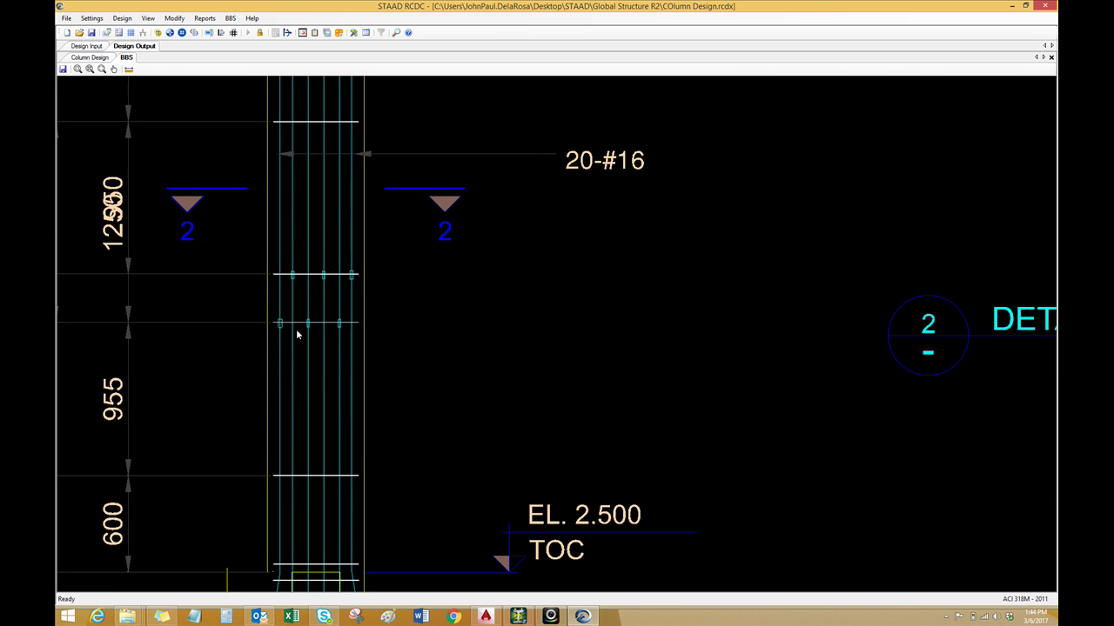
{"action": "scroll", "coordinate": [295, 290], "scroll_direction": "up", "scroll_amount": 2}
{"action": "left_click", "coordinate": [296, 290]}
{"action": "scroll", "coordinate": [300, 290], "scroll_direction": "up", "scroll_amount": 2}
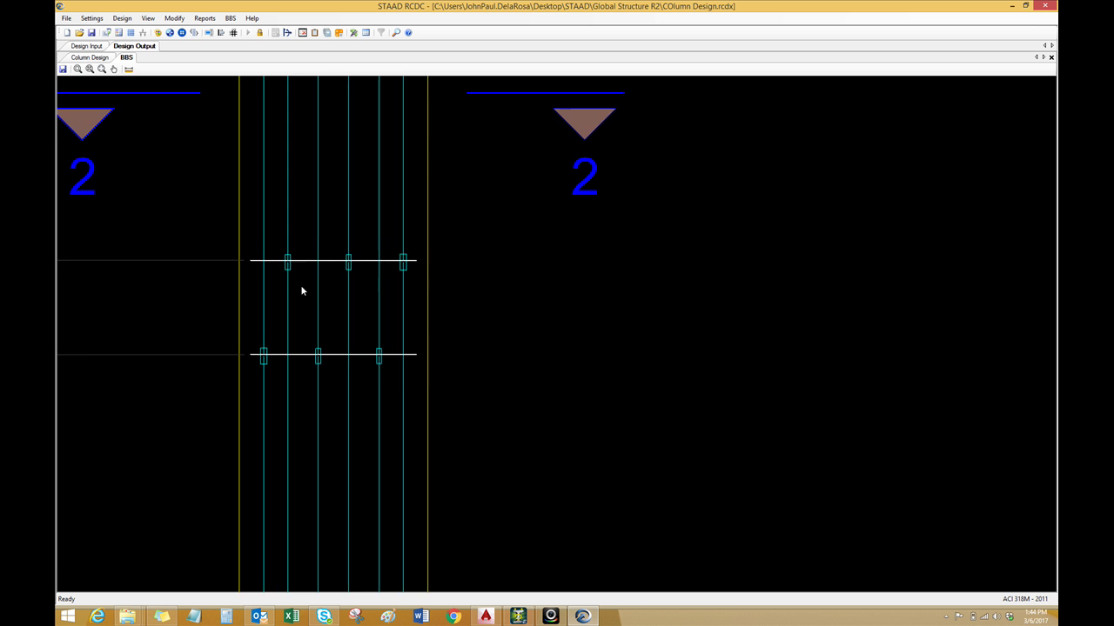
{"action": "scroll", "coordinate": [306, 275], "scroll_direction": "down", "scroll_amount": 6}
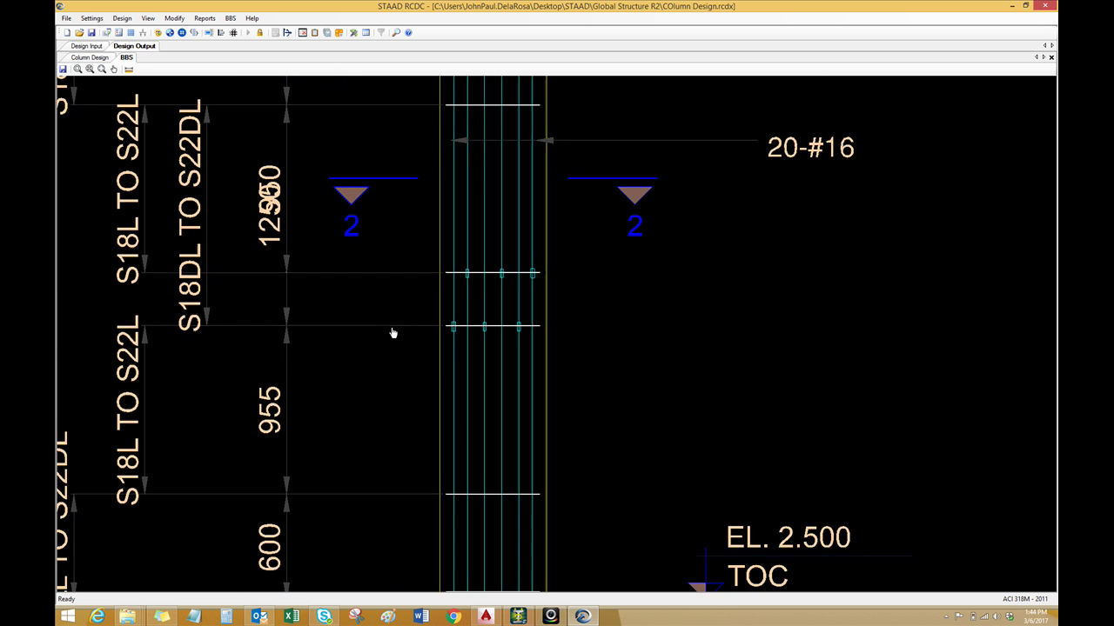
{"action": "scroll", "coordinate": [513, 286], "scroll_direction": "down", "scroll_amount": 1}
{"action": "scroll", "coordinate": [460, 291], "scroll_direction": "down", "scroll_amount": 5}
{"action": "scroll", "coordinate": [393, 333], "scroll_direction": "down", "scroll_amount": 5}
Compare the bar shapes and cutting lengths in the C5 bar schedule with the column elevation
{"action": "scroll", "coordinate": [611, 237], "scroll_direction": "up", "scroll_amount": 5}
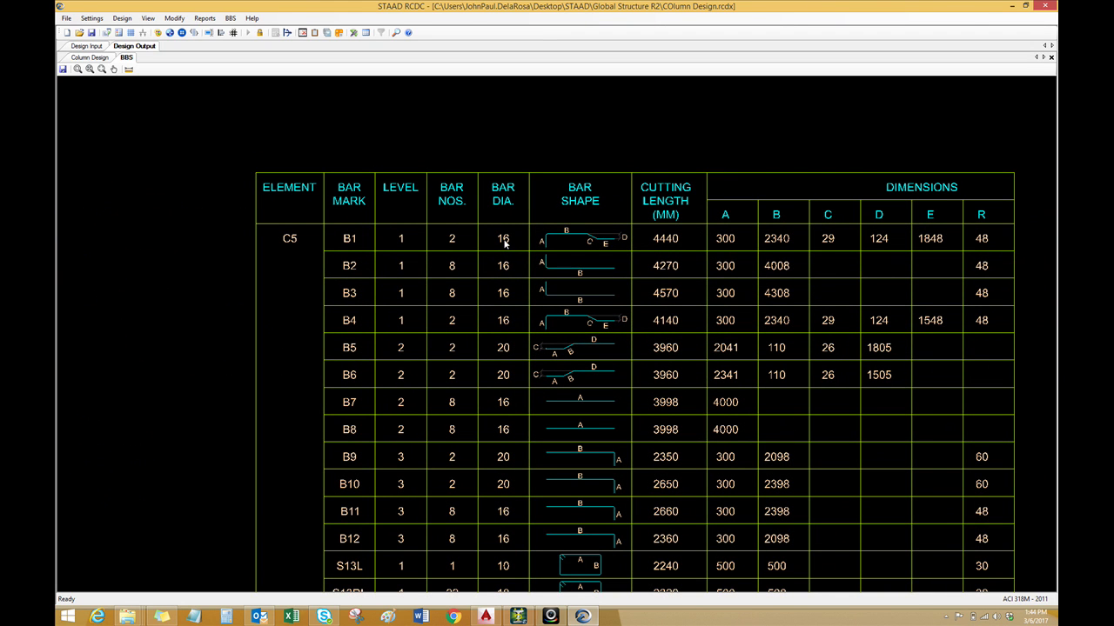
{"action": "scroll", "coordinate": [599, 288], "scroll_direction": "down", "scroll_amount": 3}
{"action": "scroll", "coordinate": [601, 288], "scroll_direction": "down", "scroll_amount": 2}
{"action": "scroll", "coordinate": [322, 408], "scroll_direction": "up", "scroll_amount": 3}
{"action": "scroll", "coordinate": [336, 392], "scroll_direction": "up", "scroll_amount": 3}
{"action": "scroll", "coordinate": [269, 401], "scroll_direction": "down", "scroll_amount": 2}
{"action": "scroll", "coordinate": [272, 404], "scroll_direction": "down", "scroll_amount": 1}
{"action": "scroll", "coordinate": [305, 241], "scroll_direction": "up", "scroll_amount": 3}
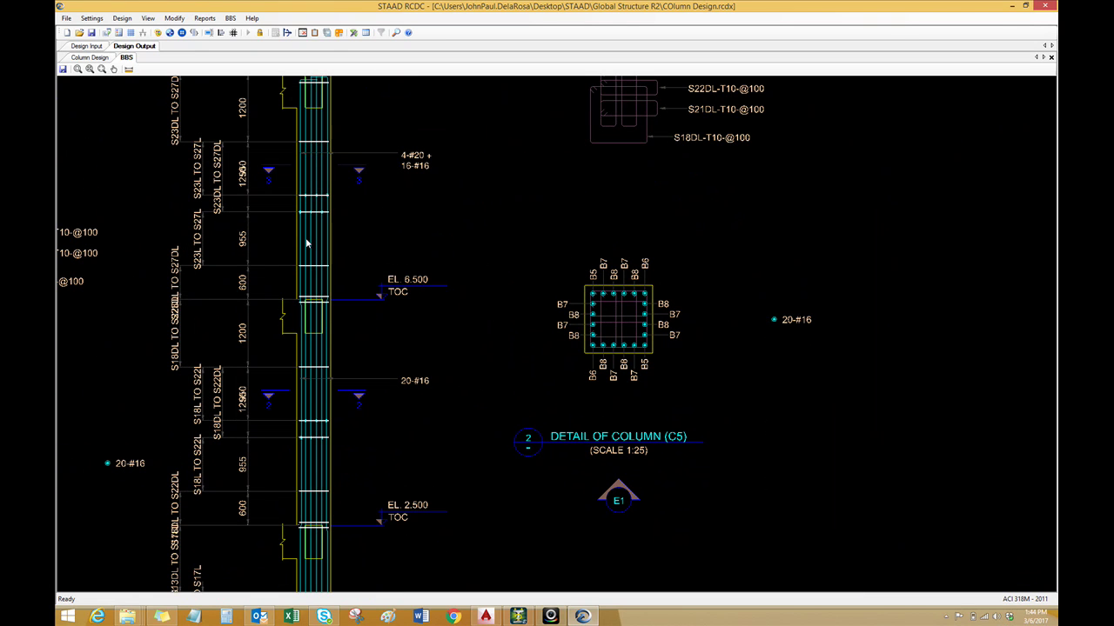
{"action": "scroll", "coordinate": [309, 261], "scroll_direction": "down", "scroll_amount": 1}
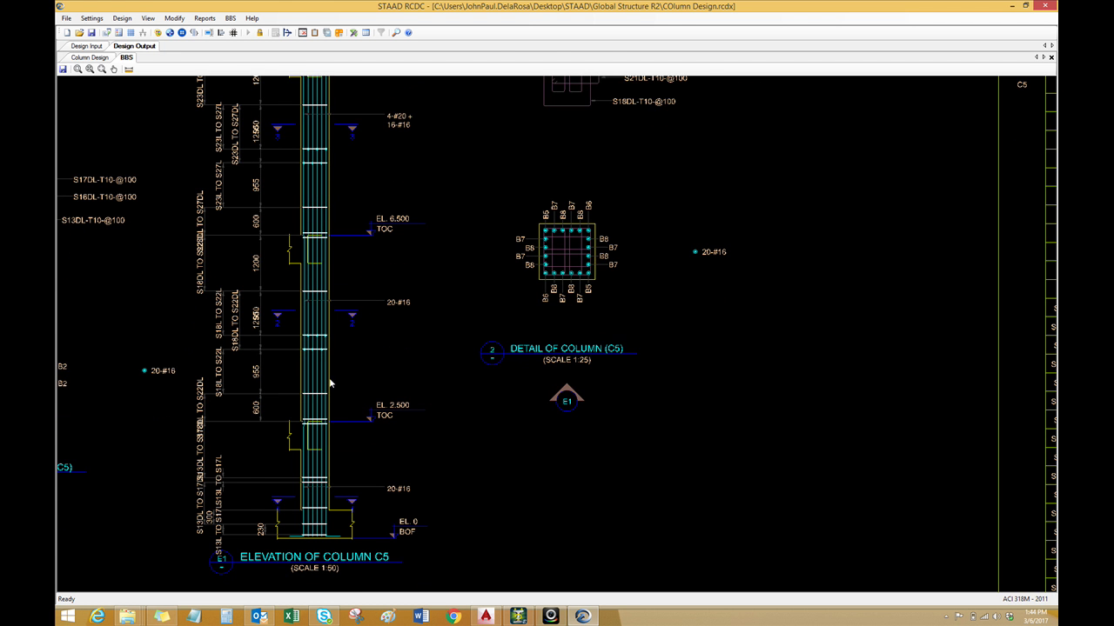
{"action": "scroll", "coordinate": [319, 357], "scroll_direction": "down", "scroll_amount": 2}
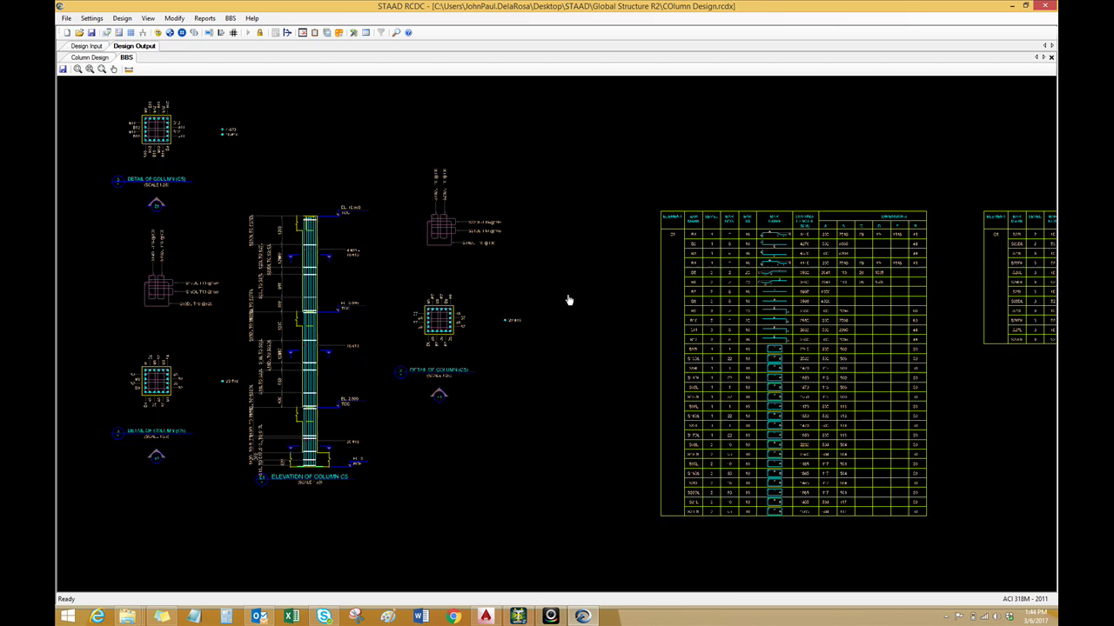
Review the C5 bar schedule and its continuation table listing links S22L to S27DL
{"action": "scroll", "coordinate": [763, 263], "scroll_direction": "up", "scroll_amount": 3}
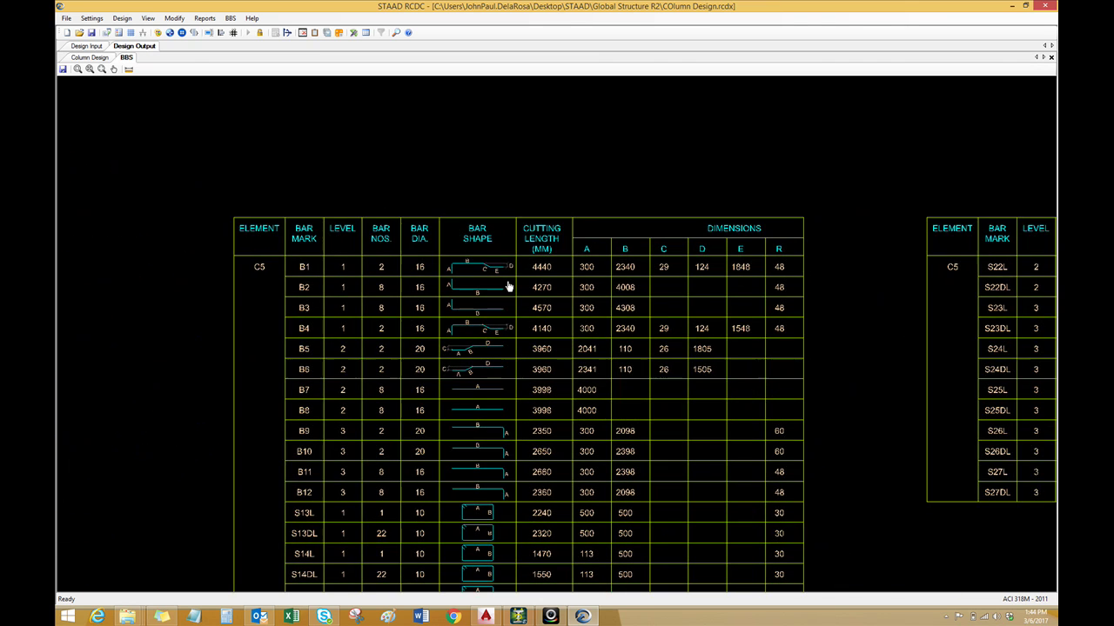
{"action": "scroll", "coordinate": [444, 275], "scroll_direction": "down", "scroll_amount": 1}
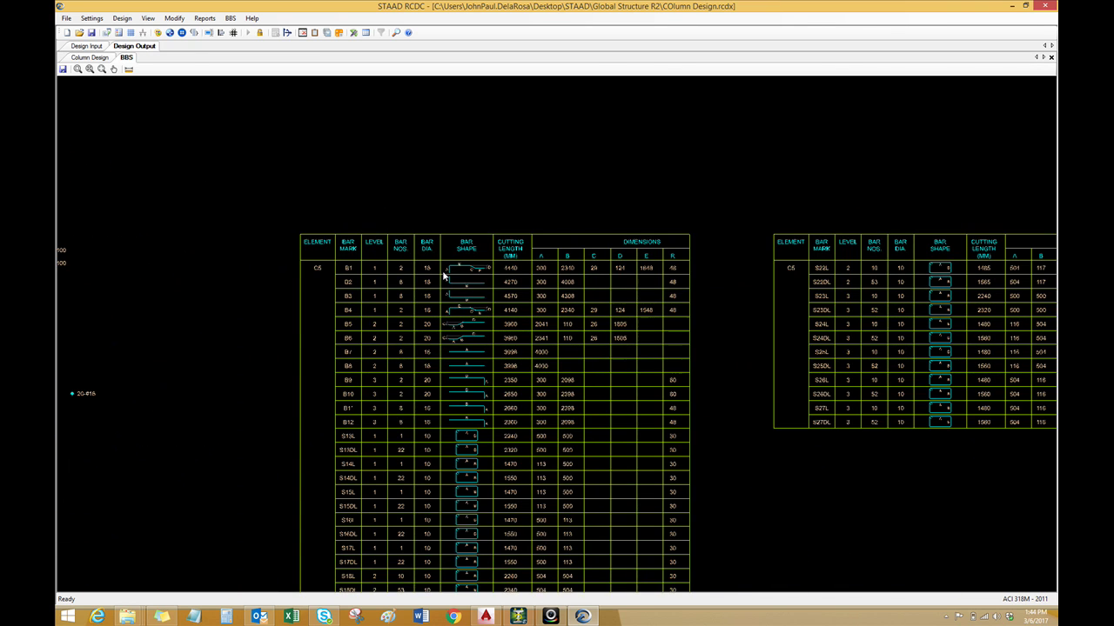
{"action": "middle_click_drag", "start_coordinate": [600, 302], "coordinate": [405, 323]}
{"action": "scroll", "coordinate": [751, 287], "scroll_direction": "up", "scroll_amount": 4}
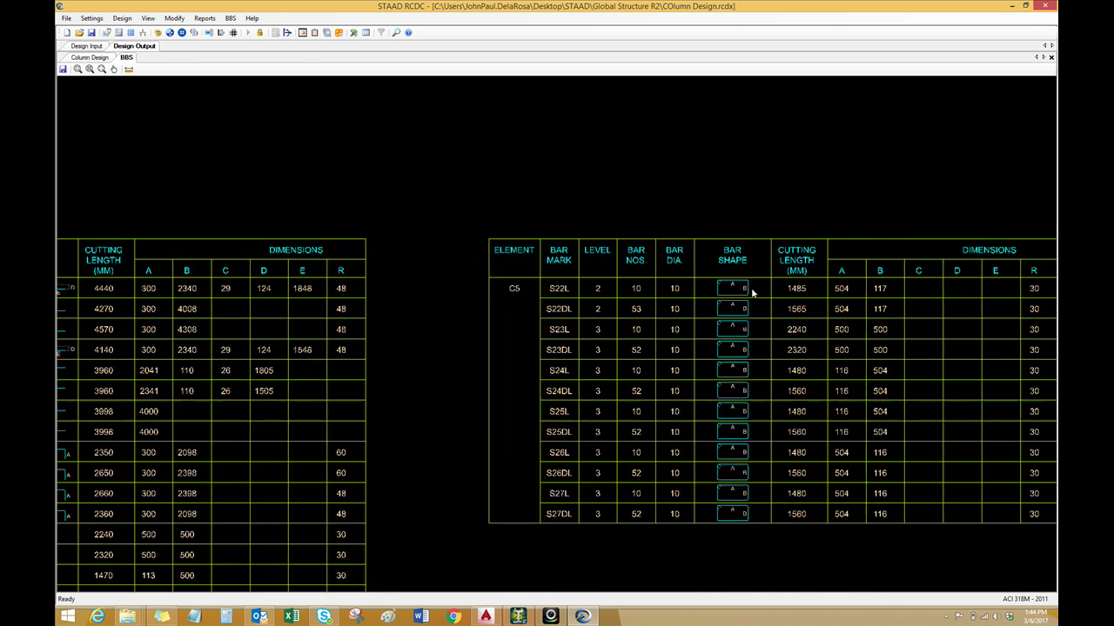
{"action": "middle_click_drag", "start_coordinate": [661, 249], "coordinate": [649, 246]}
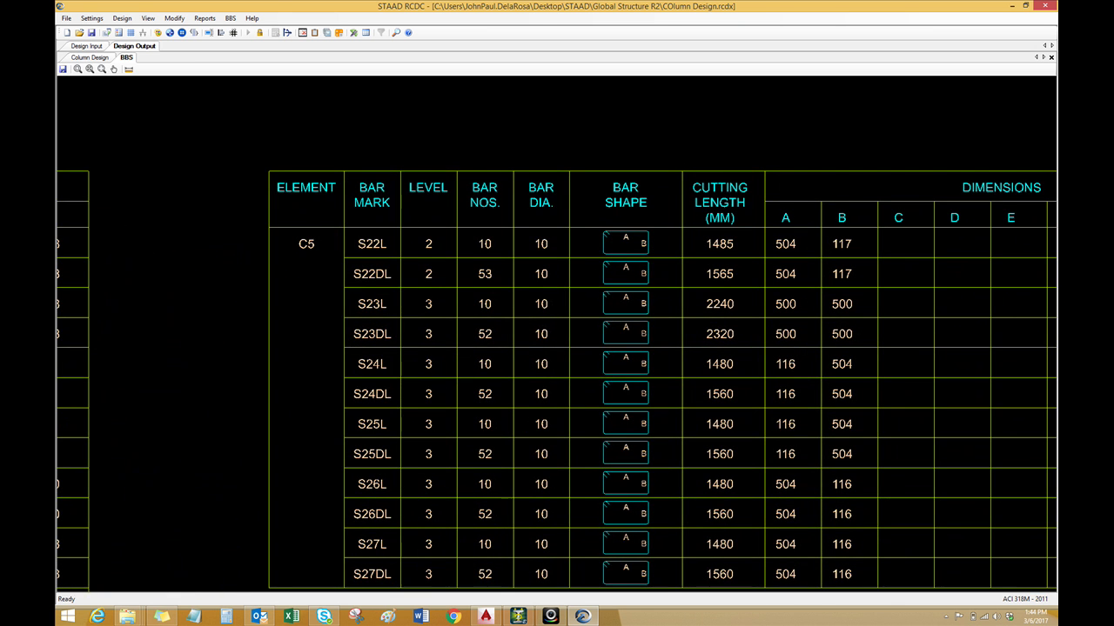
Return to the design input, save the project and widen the column layout view, focusing on column C11
{"action": "left_click", "coordinate": [95, 47]}
{"action": "left_click", "coordinate": [92, 33]}
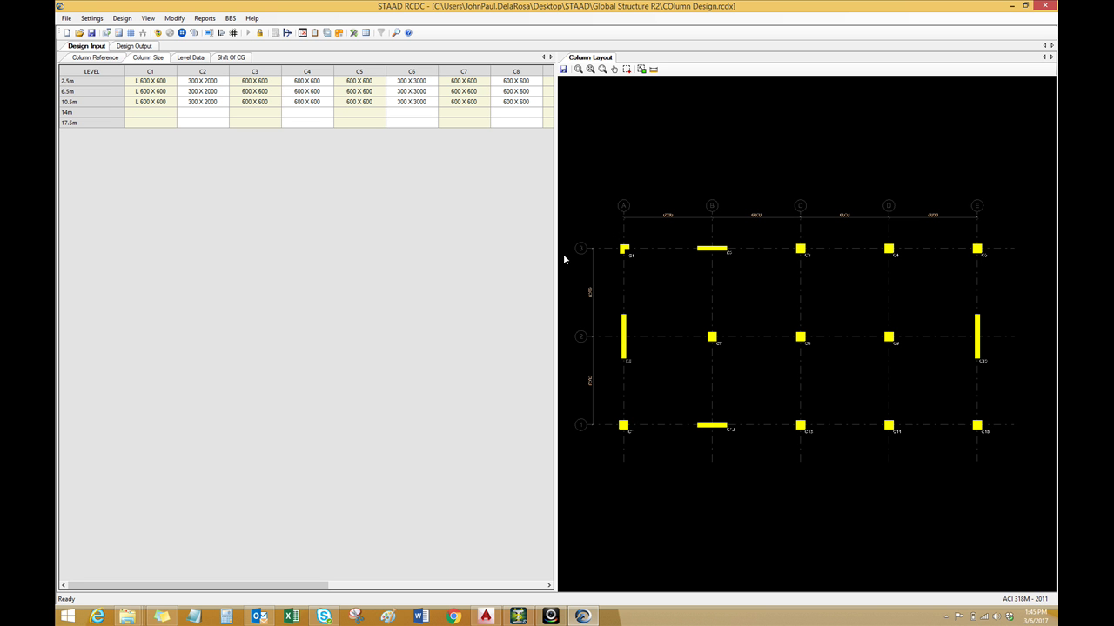
{"action": "left_click_drag", "start_coordinate": [555, 264], "coordinate": [452, 266]}
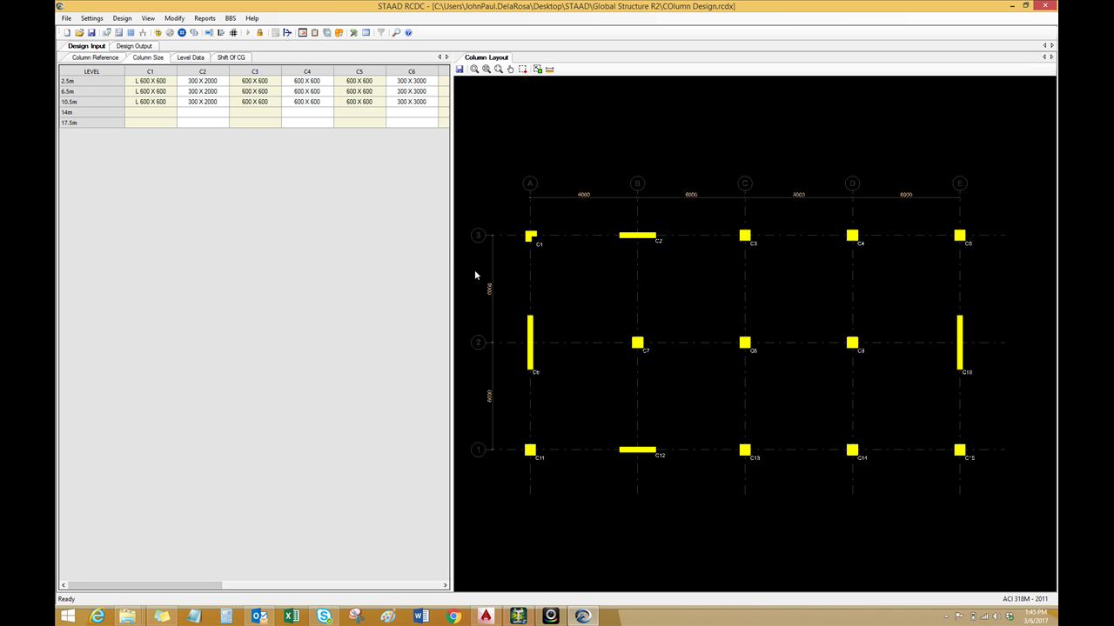
{"action": "scroll", "coordinate": [532, 457], "scroll_direction": "up", "scroll_amount": 3}
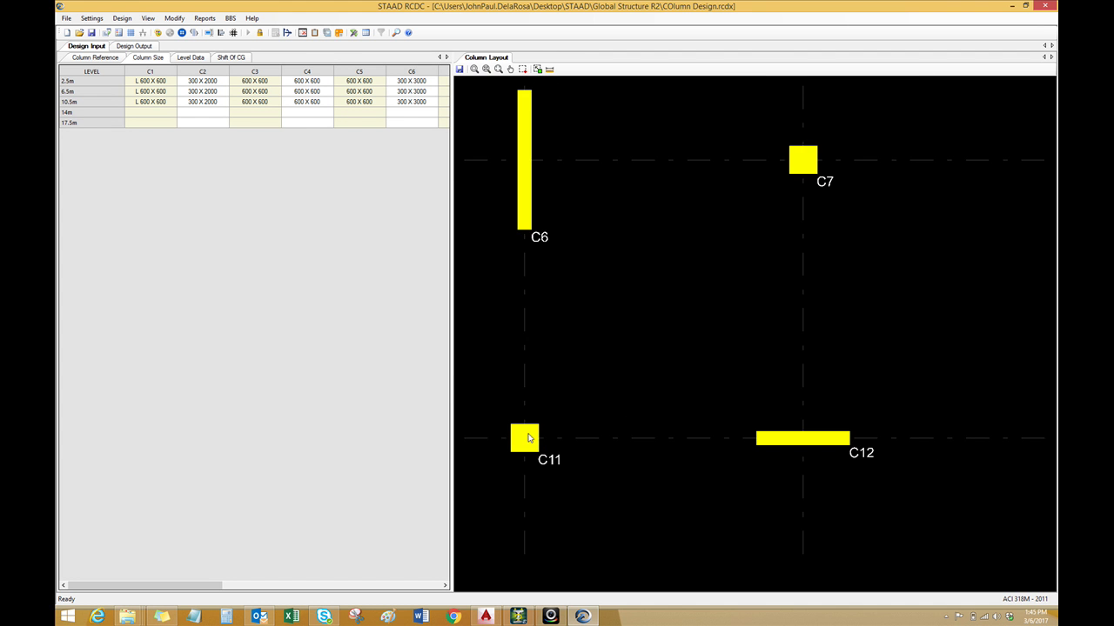
Review the column layout and the column reference table, and return to the column design results
{"action": "scroll", "coordinate": [527, 437], "scroll_direction": "down", "scroll_amount": 5}
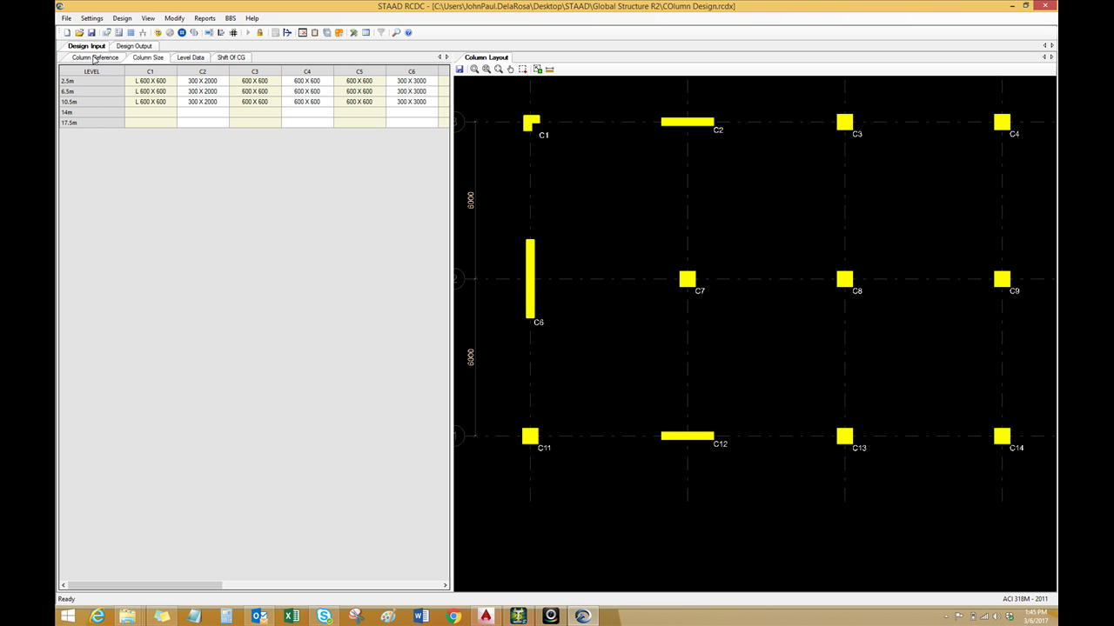
{"action": "left_click", "coordinate": [94, 58]}
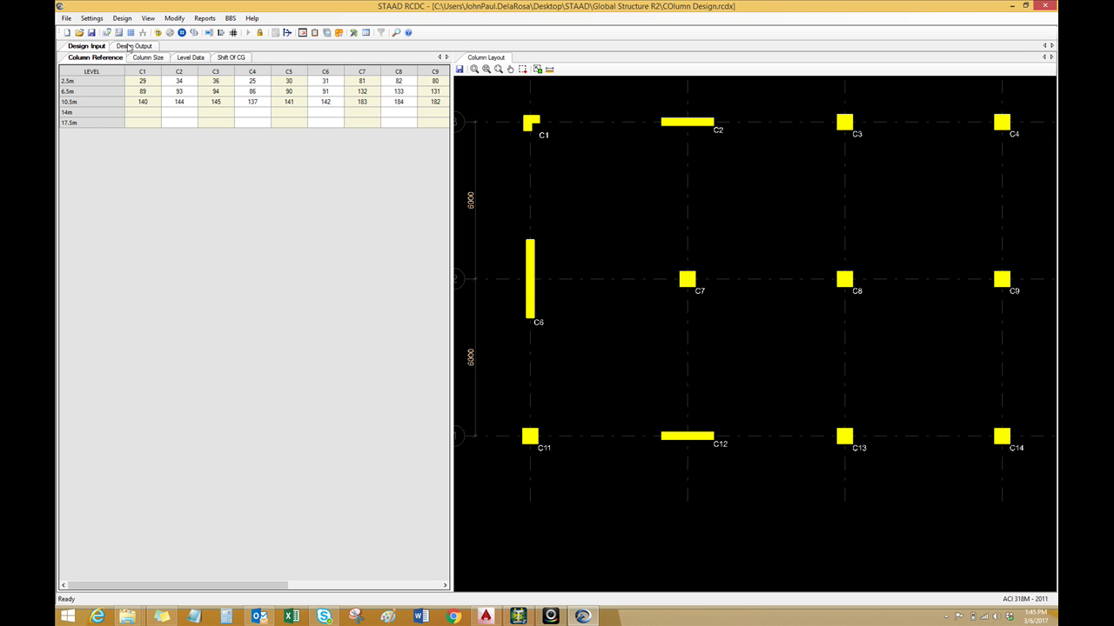
{"action": "left_click", "coordinate": [129, 47]}
{"action": "left_click", "coordinate": [87, 58]}
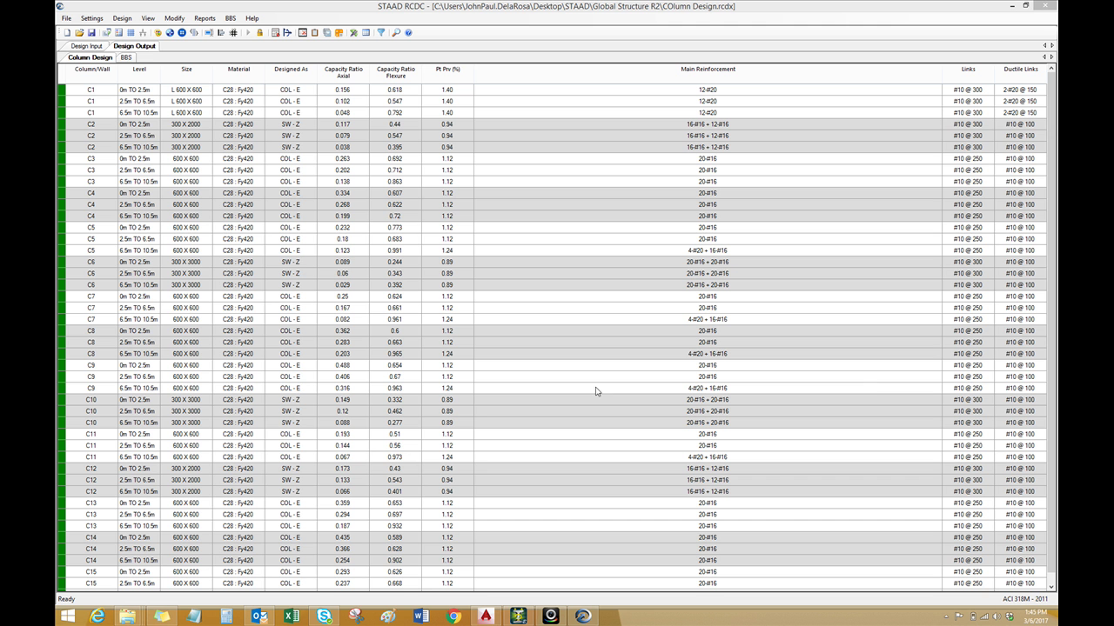
Start redesigning the C11 section at level 0m TO 2.5m, agree to close all reports, and enlarge the redesign area
{"action": "left_click", "coordinate": [267, 253]}
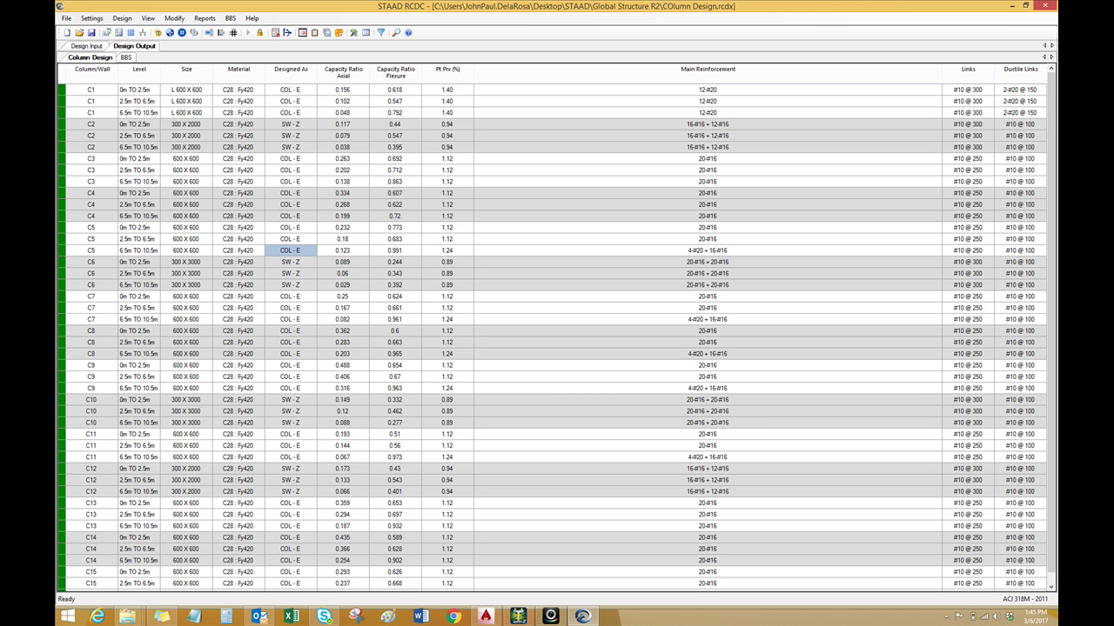
{"action": "scroll", "coordinate": [1044, 213], "scroll_direction": "down", "scroll_amount": 1}
{"action": "left_click", "coordinate": [103, 423]}
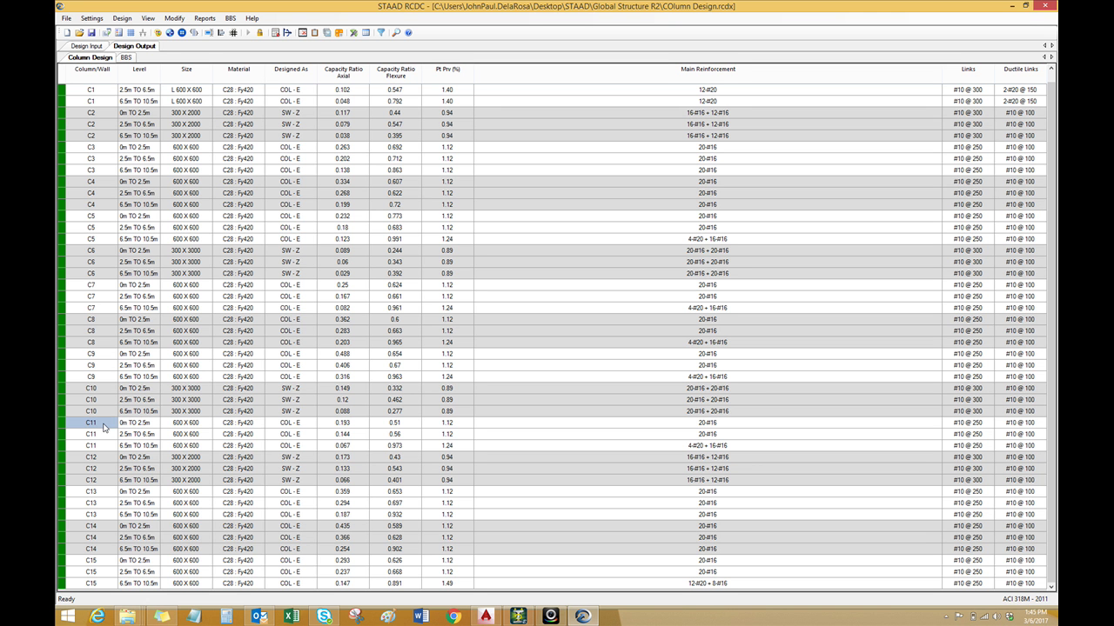
{"action": "right_click", "coordinate": [103, 425]}
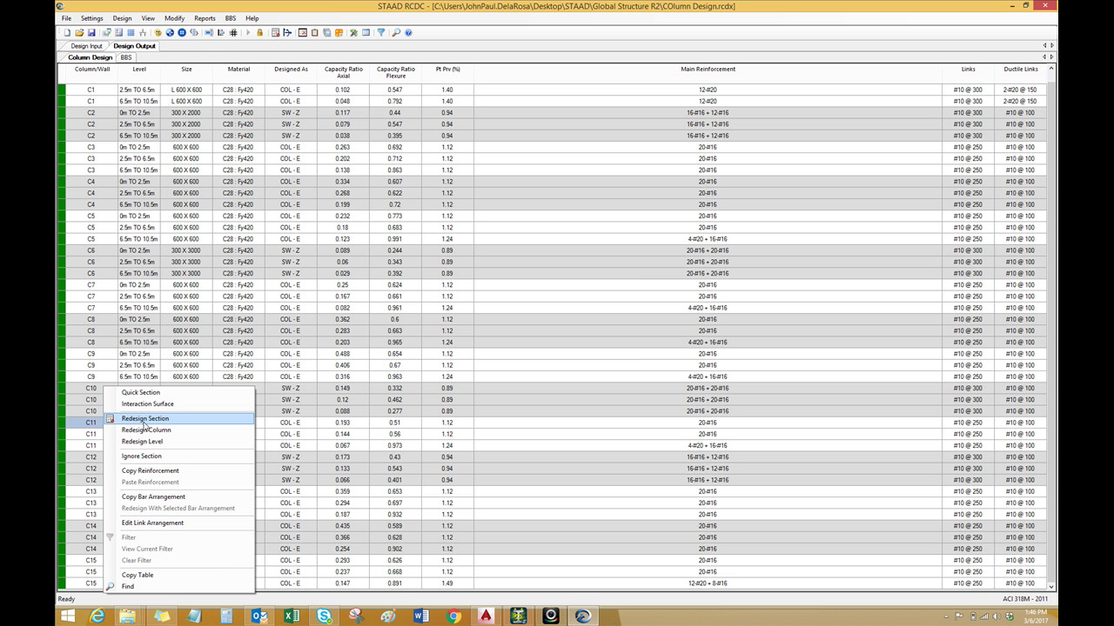
{"action": "left_click", "coordinate": [144, 421]}
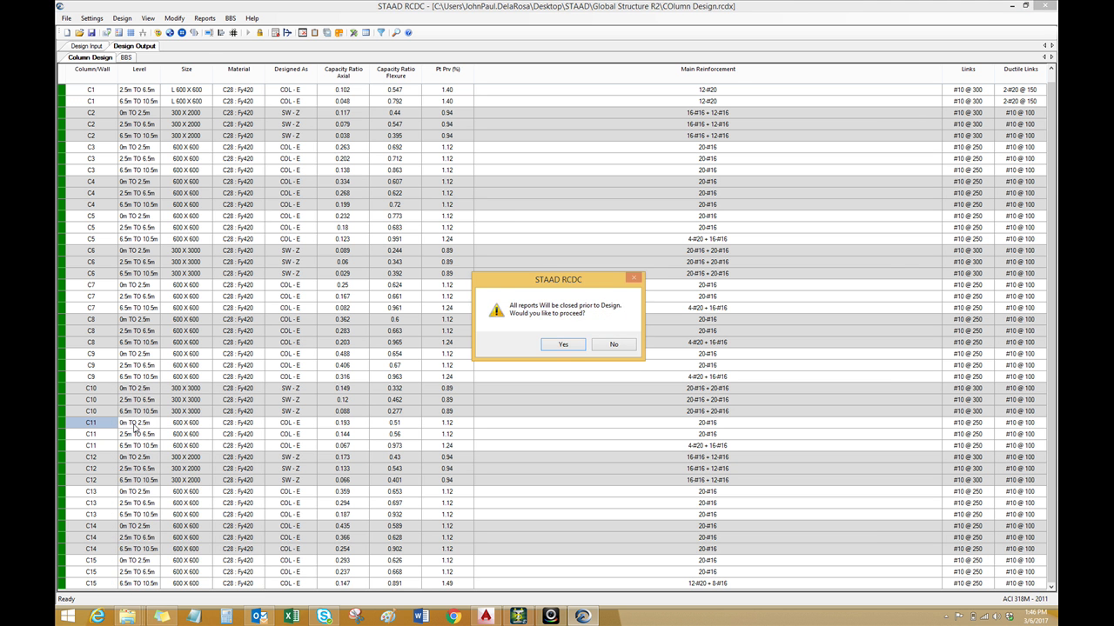
{"action": "left_click", "coordinate": [565, 343]}
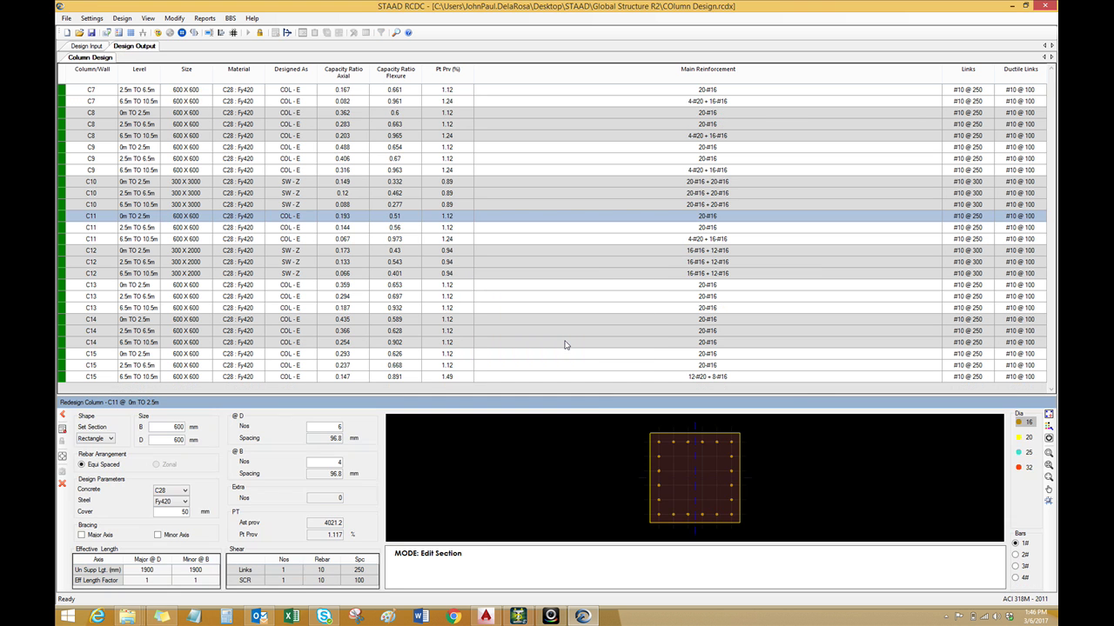
{"action": "left_click_drag", "start_coordinate": [594, 395], "coordinate": [597, 332]}
Try the C, I, T and Polygon section shapes for column C11
{"action": "left_click", "coordinate": [99, 374]}
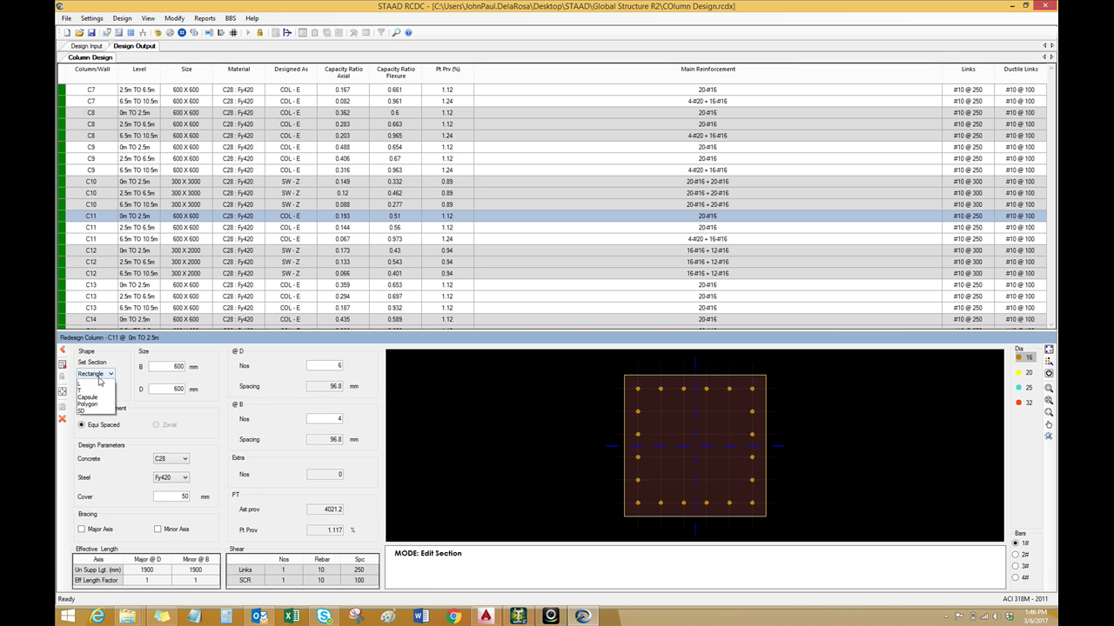
{"action": "left_click", "coordinate": [102, 385]}
{"action": "left_click", "coordinate": [103, 374]}
{"action": "left_click", "coordinate": [91, 397]}
{"action": "left_click", "coordinate": [99, 374]}
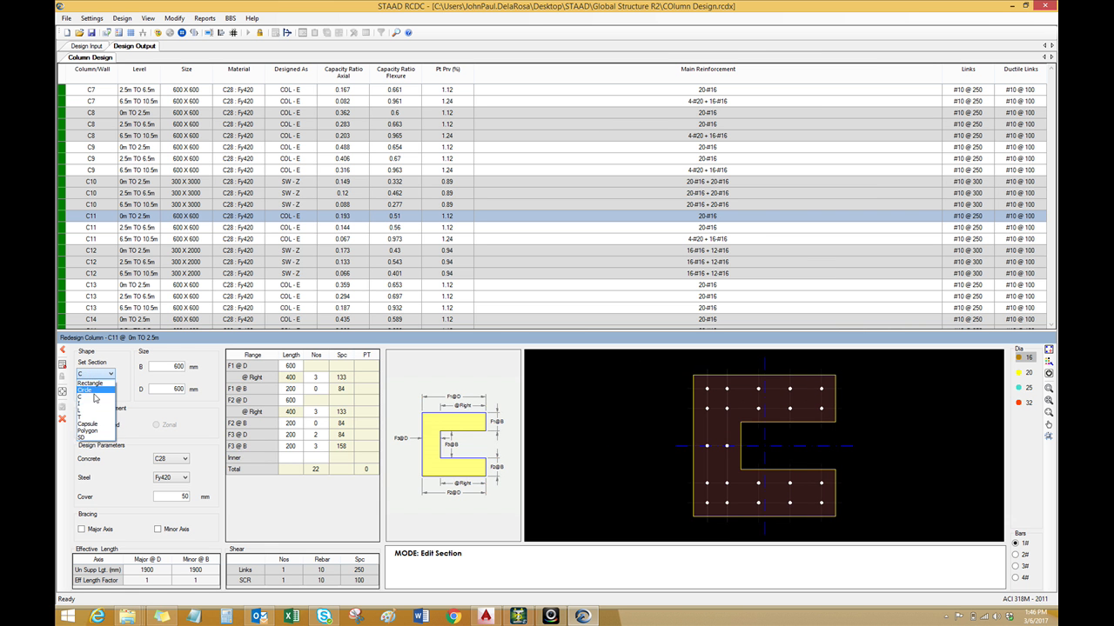
{"action": "left_click", "coordinate": [91, 404]}
{"action": "left_click", "coordinate": [101, 374]}
{"action": "left_click", "coordinate": [95, 418]}
{"action": "left_click", "coordinate": [105, 376]}
{"action": "left_click", "coordinate": [91, 432]}
Define C11 as an SD section with vertices (0,0), (575,100), (700,625), (250,700), (175,375) and (0,225)
{"action": "left_click", "coordinate": [100, 377]}
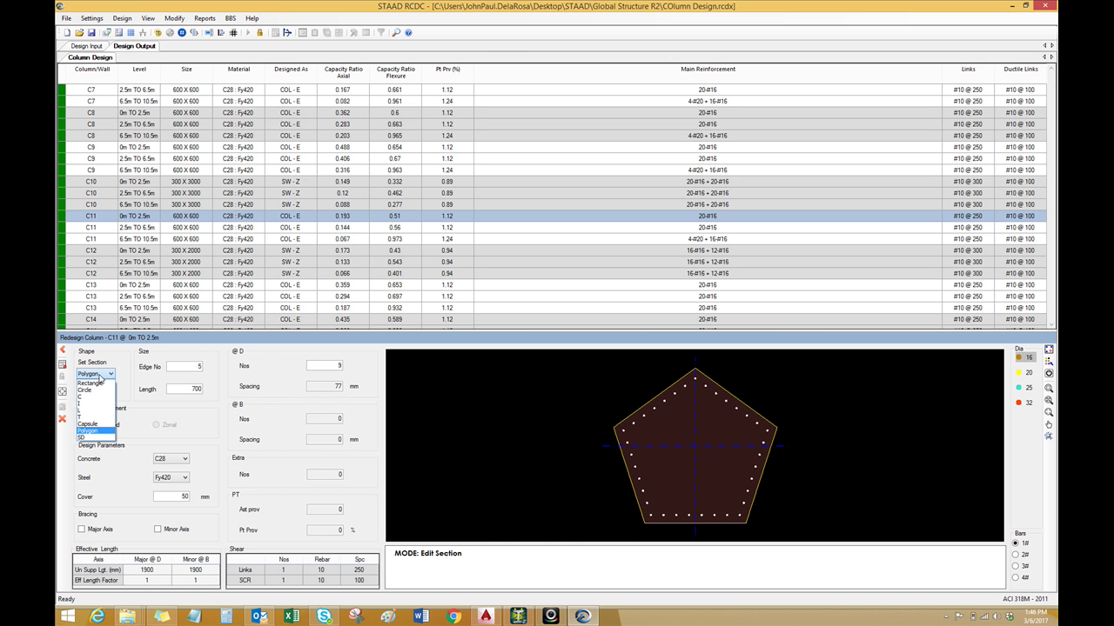
{"action": "left_click", "coordinate": [95, 438]}
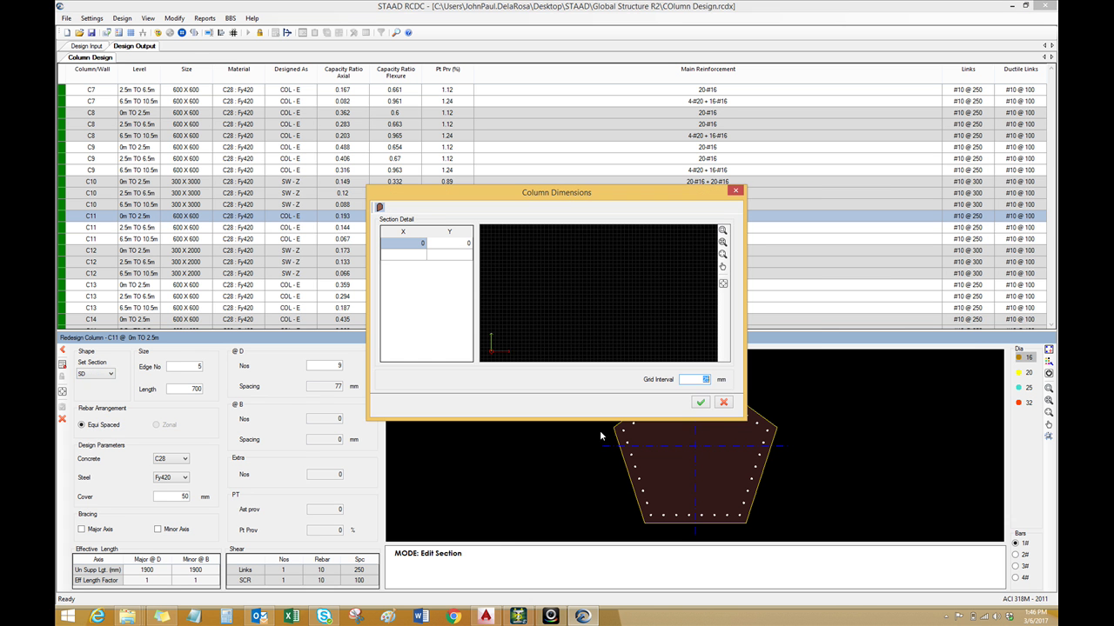
{"action": "left_click", "coordinate": [578, 338]}
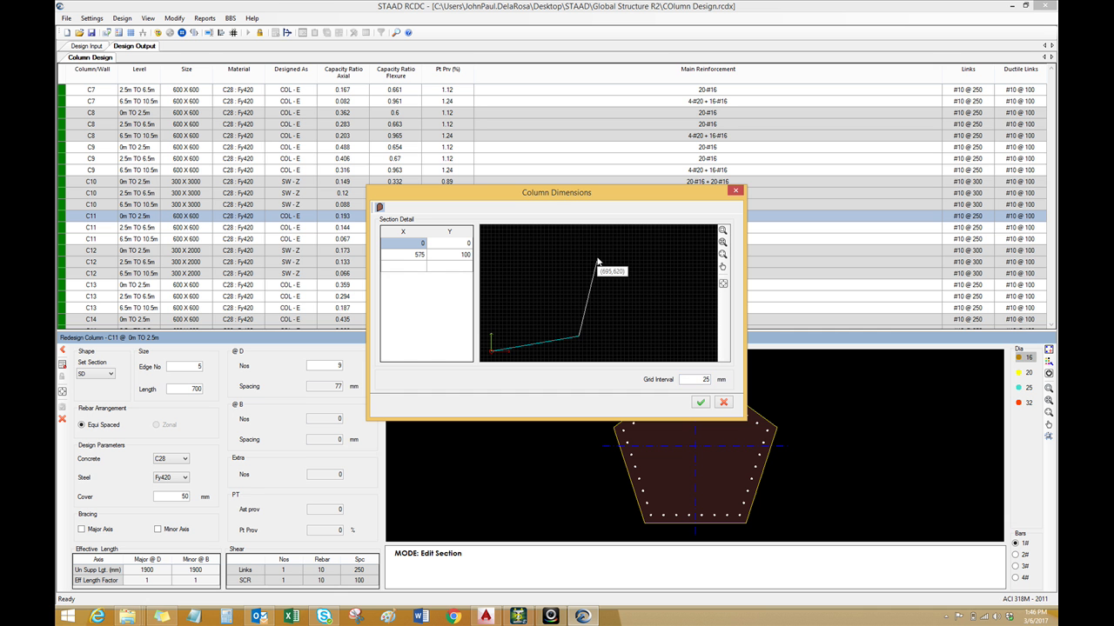
{"action": "left_click", "coordinate": [596, 257]}
{"action": "left_click", "coordinate": [530, 248]}
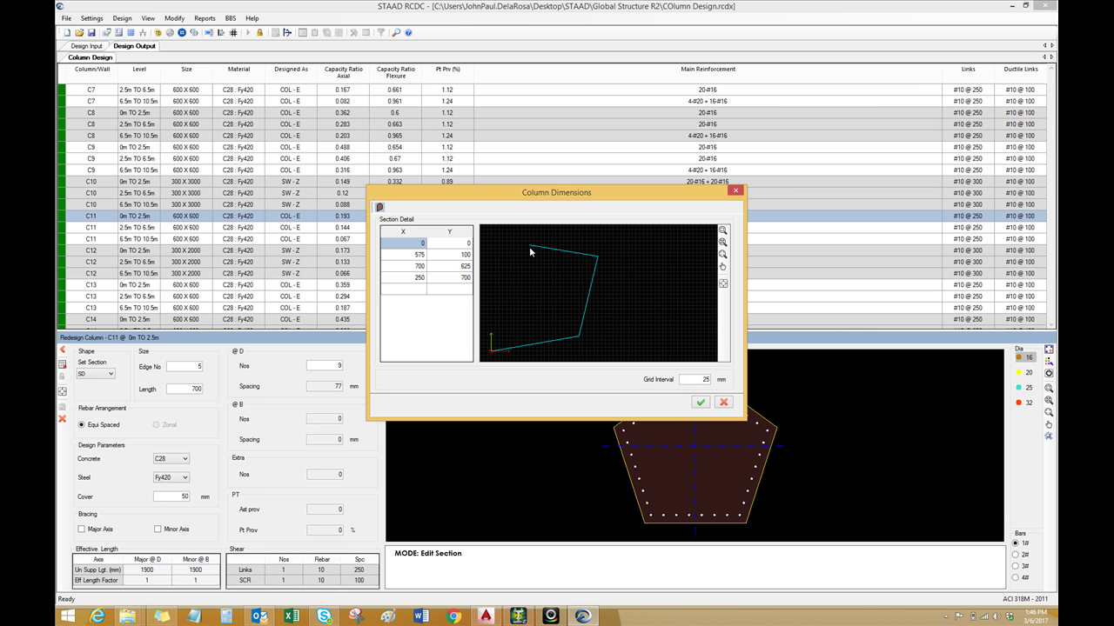
{"action": "left_click", "coordinate": [518, 300]}
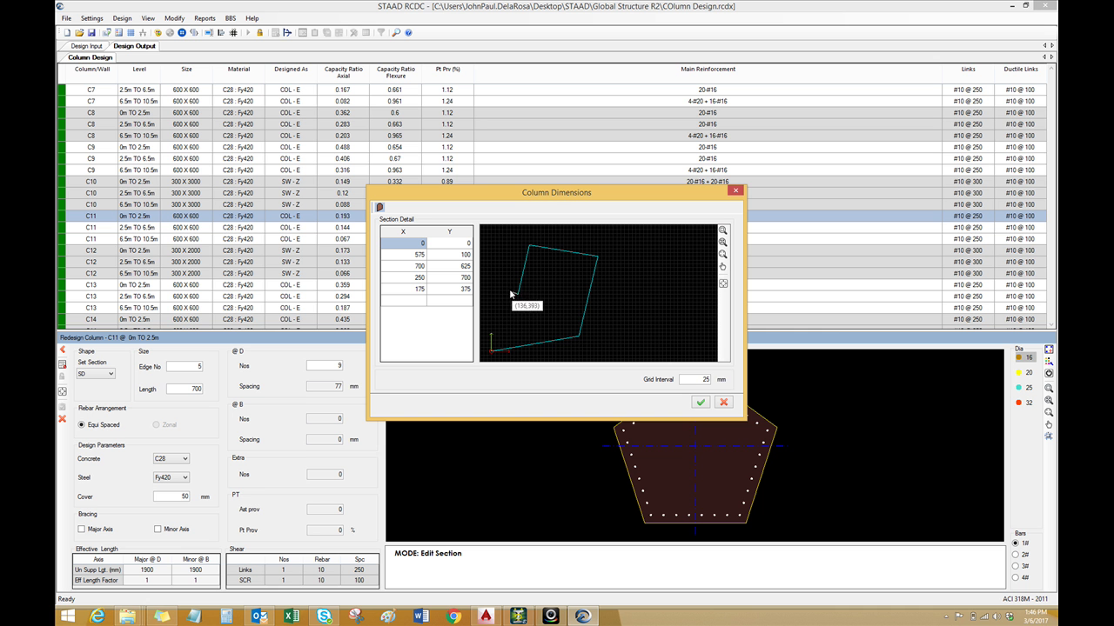
{"action": "left_click", "coordinate": [492, 321]}
{"action": "right_click", "coordinate": [492, 321]}
{"action": "left_click", "coordinate": [518, 320]}
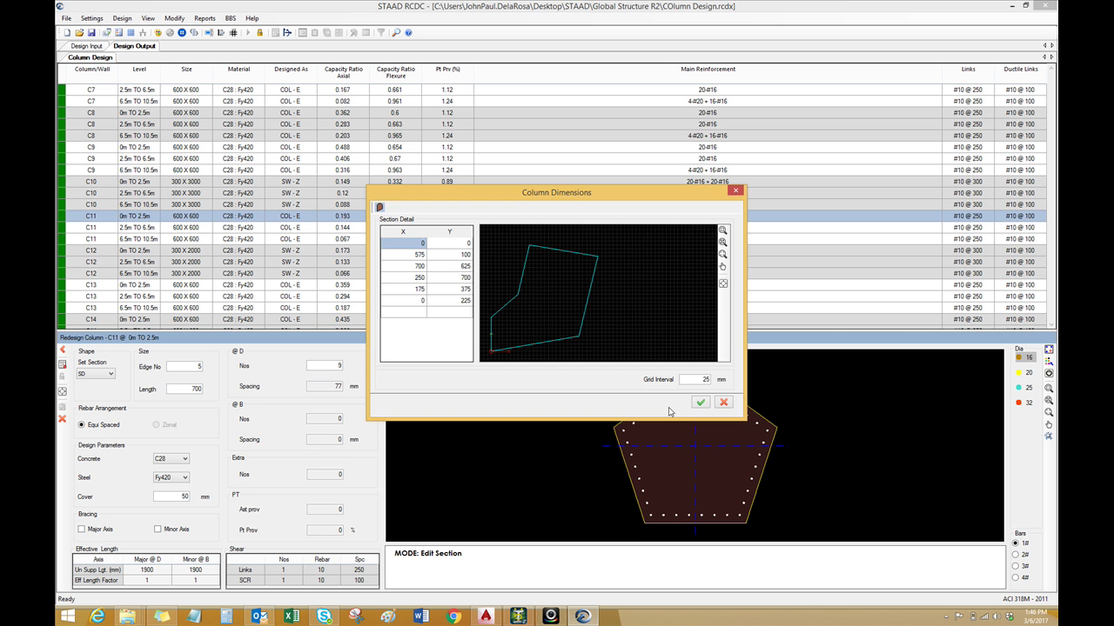
{"action": "left_click", "coordinate": [699, 402]}
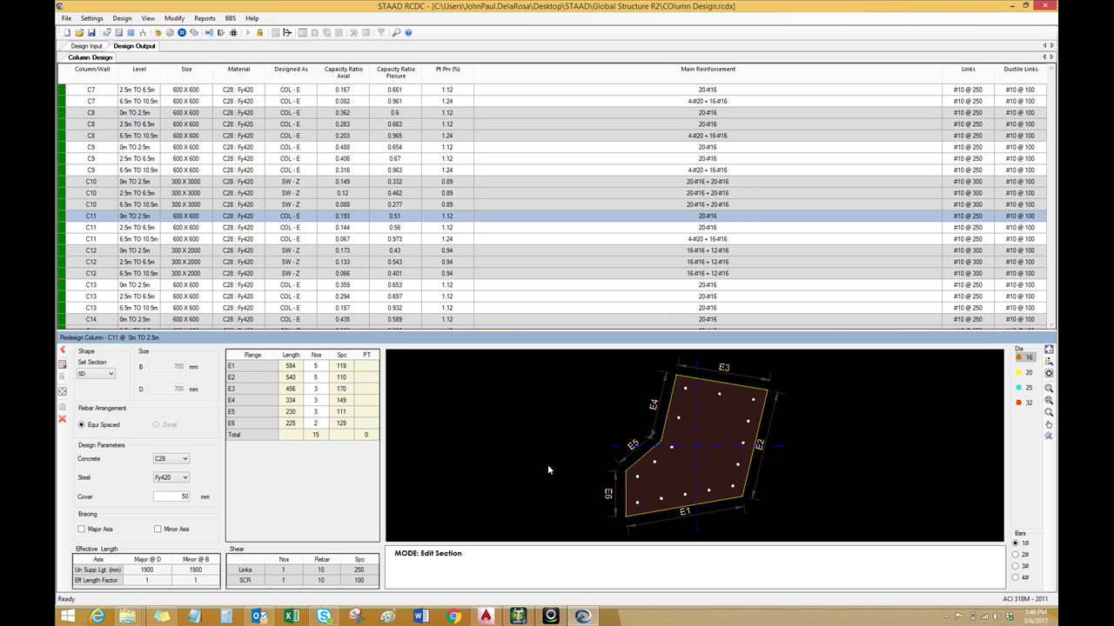
Set the number of bars on edge E3 to 4 and assign diameter 20 to all bars in the section
{"action": "middle_click_drag", "start_coordinate": [547, 469], "coordinate": [532, 470]}
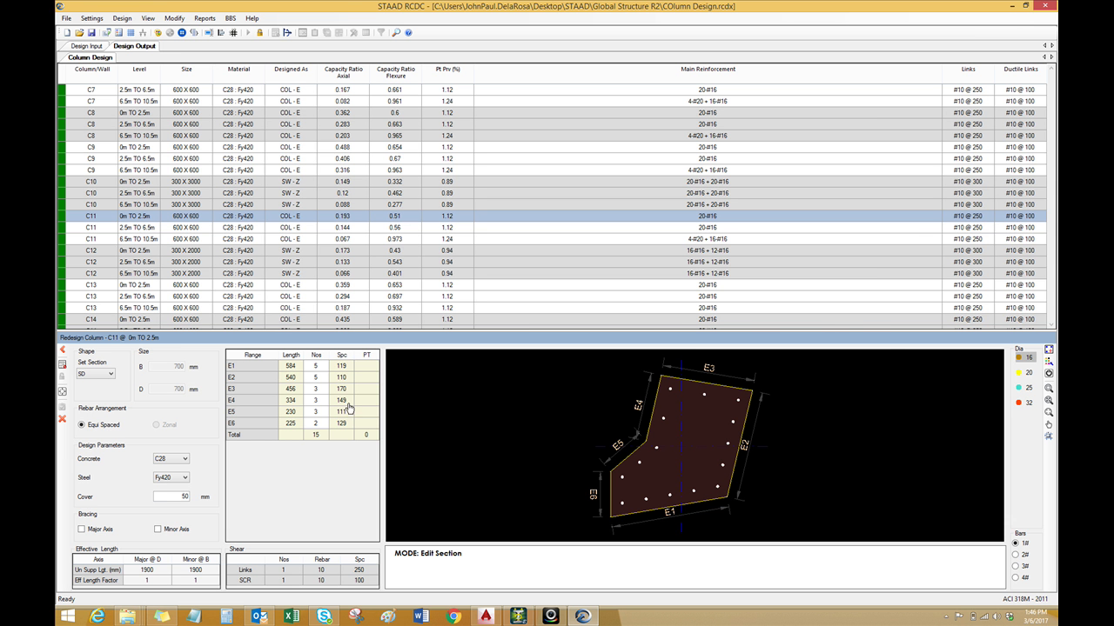
{"action": "left_click", "coordinate": [323, 369]}
{"action": "left_click", "coordinate": [317, 392]}
{"action": "left_click", "coordinate": [317, 393]}
{"action": "type", "text": "4"}
{"action": "key", "text": "Return"}
{"action": "left_click", "coordinate": [1028, 374]}
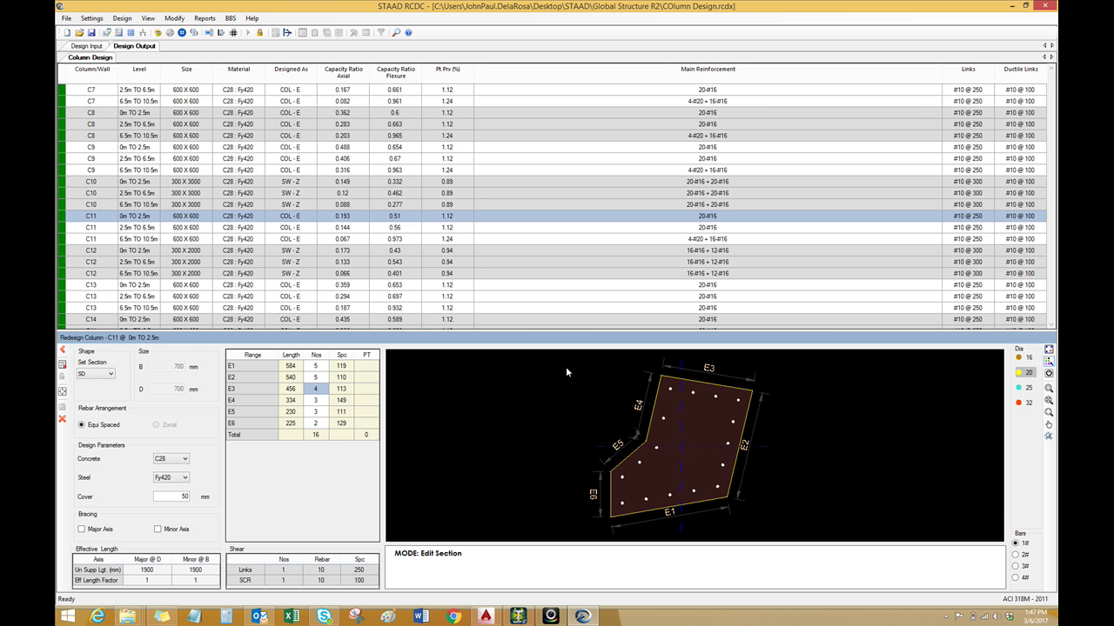
{"action": "left_click_drag", "start_coordinate": [565, 362], "coordinate": [798, 525]}
Assign diameter 25 to the bars at the section's four main corners
{"action": "left_click", "coordinate": [1027, 388]}
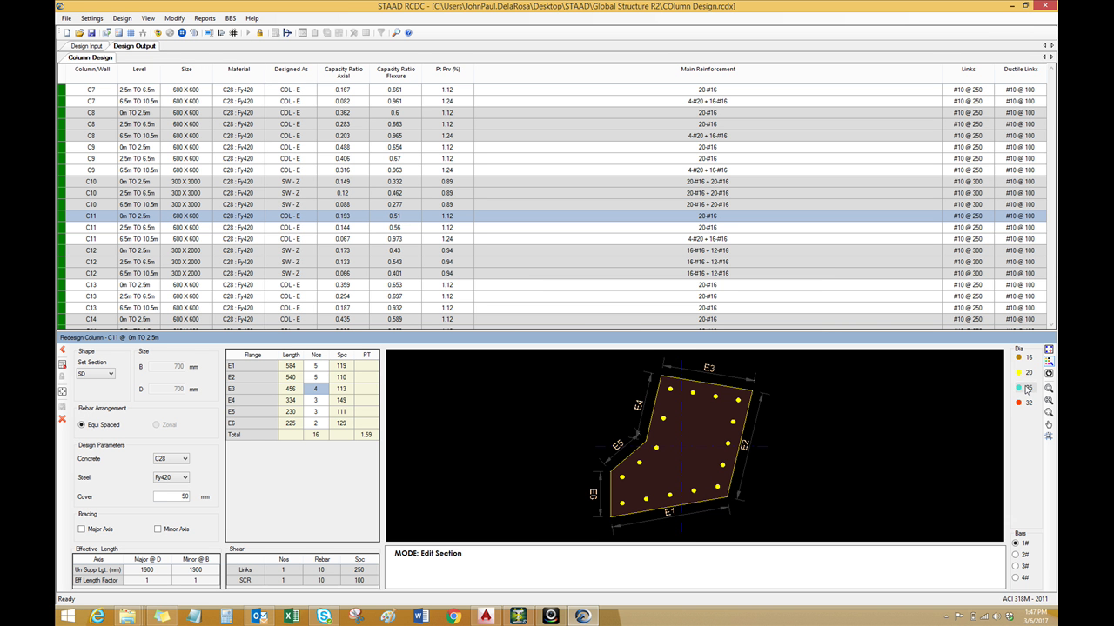
{"action": "left_click", "coordinate": [738, 399]}
{"action": "left_click", "coordinate": [676, 394]}
{"action": "left_click", "coordinate": [622, 503]}
{"action": "left_click", "coordinate": [732, 494]}
Try four-bar bundles of diameter 25 at the section's four main corners
{"action": "left_click", "coordinate": [1014, 579]}
{"action": "left_click", "coordinate": [734, 397]}
{"action": "left_click", "coordinate": [670, 389]}
{"action": "left_click", "coordinate": [619, 502]}
{"action": "left_click", "coordinate": [725, 491]}
Arrange the diameter 25 corner bars as two-bar bundles, and redesign and accept the C11 section
{"action": "left_click", "coordinate": [1016, 554]}
{"action": "left_click", "coordinate": [738, 400]}
{"action": "left_click", "coordinate": [663, 387]}
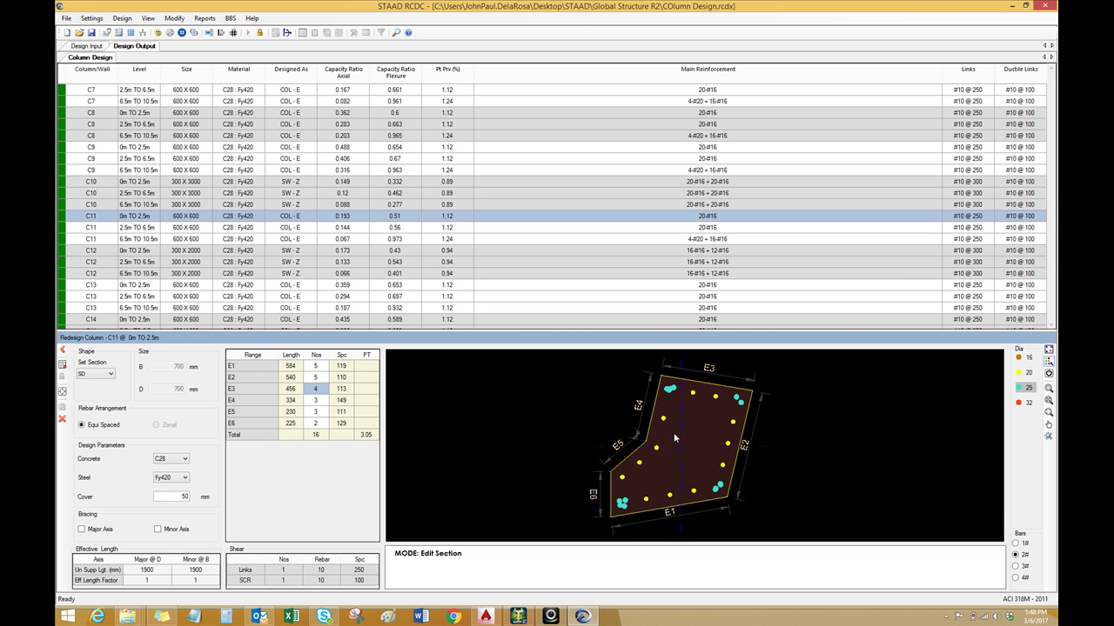
{"action": "left_click", "coordinate": [631, 516]}
{"action": "left_click", "coordinate": [62, 367]}
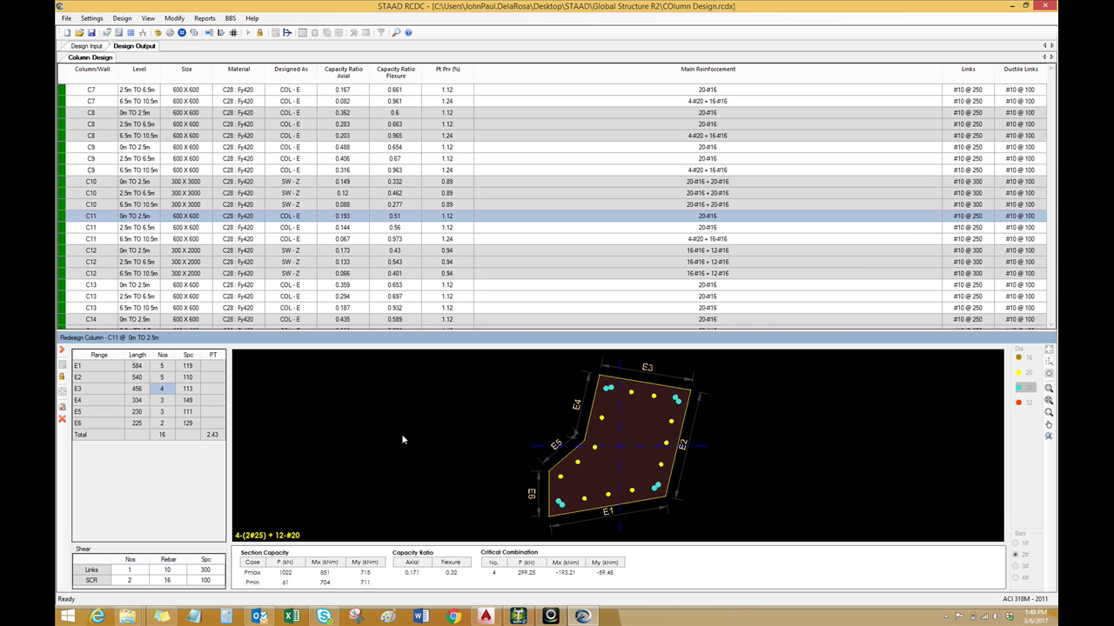
{"action": "left_click", "coordinate": [63, 409]}
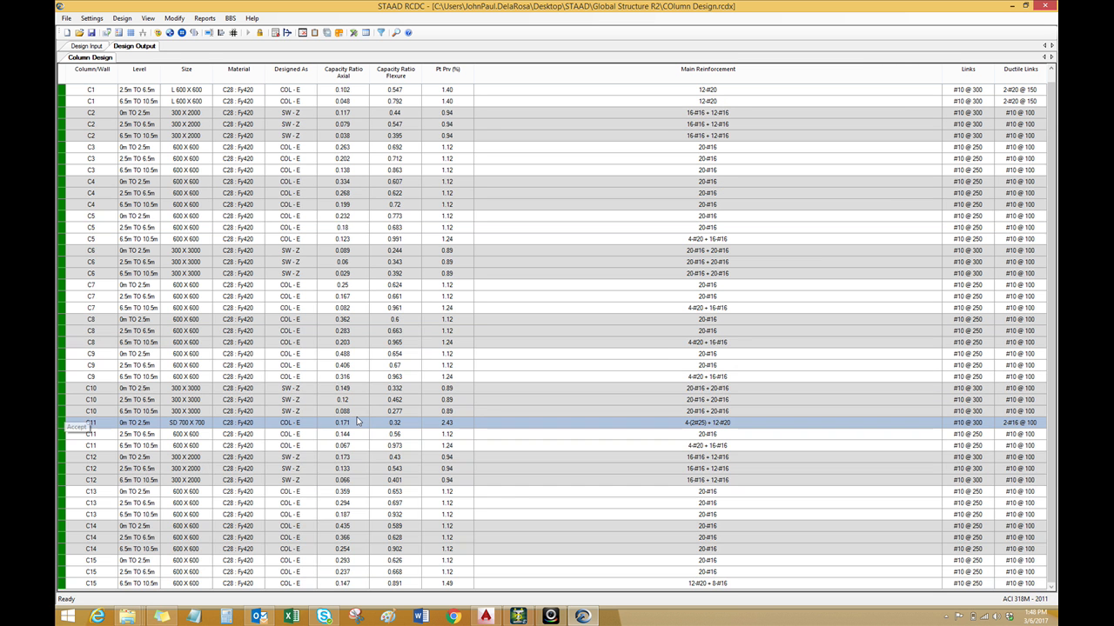
Edit the link arrangement of C11's SD 700 X 700 section, clearing its links and re-creating the perimeter link
{"action": "right_click", "coordinate": [105, 426]}
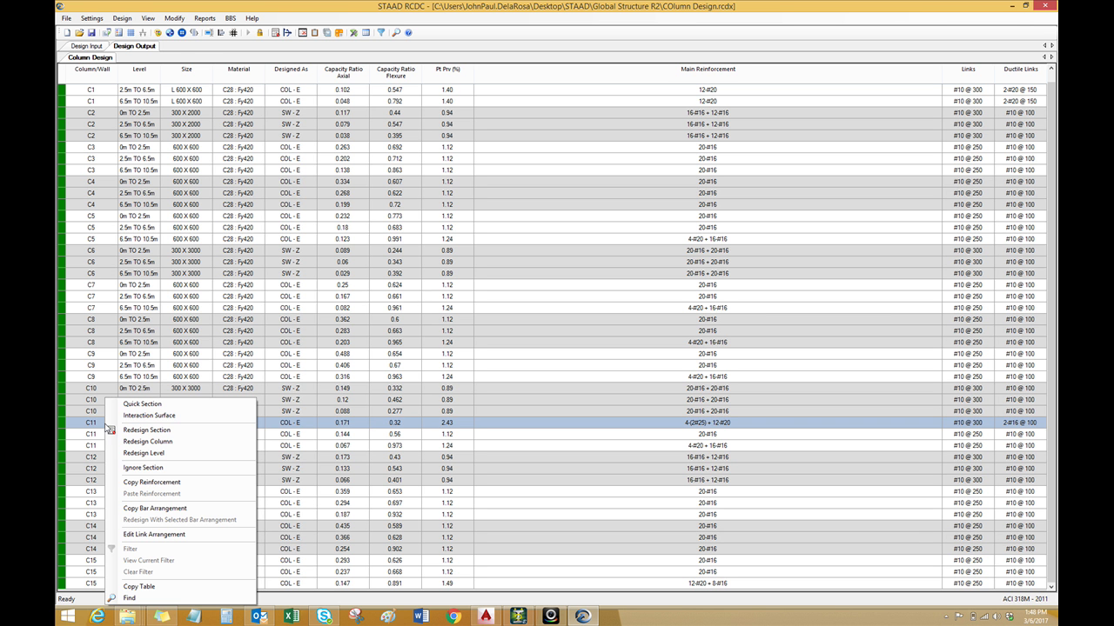
{"action": "left_click", "coordinate": [154, 535]}
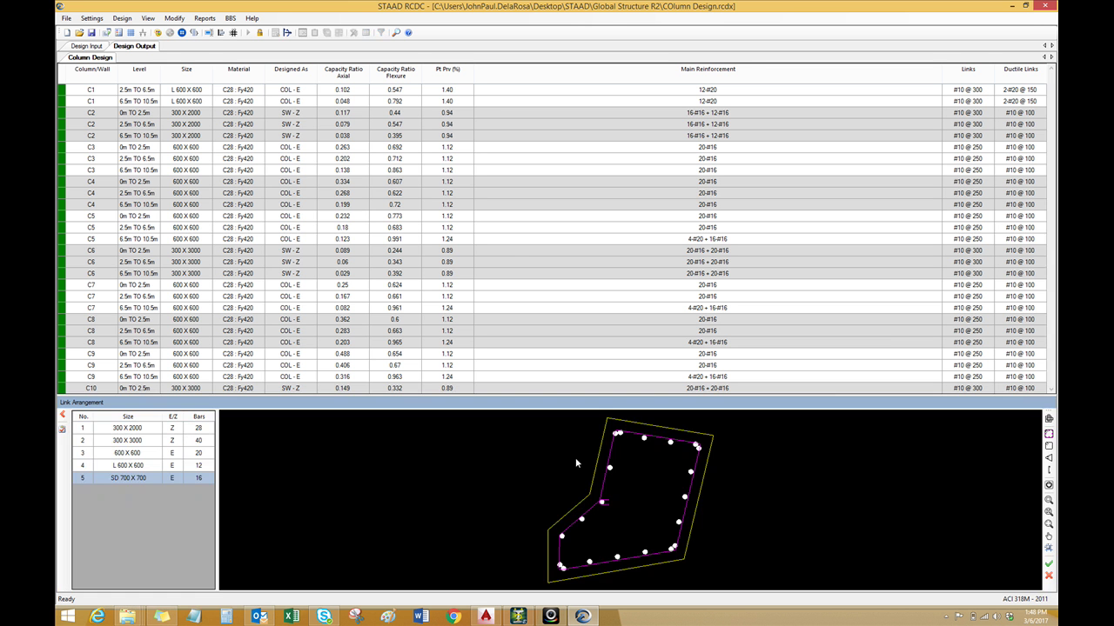
{"action": "left_click_drag", "start_coordinate": [557, 481], "coordinate": [553, 479]}
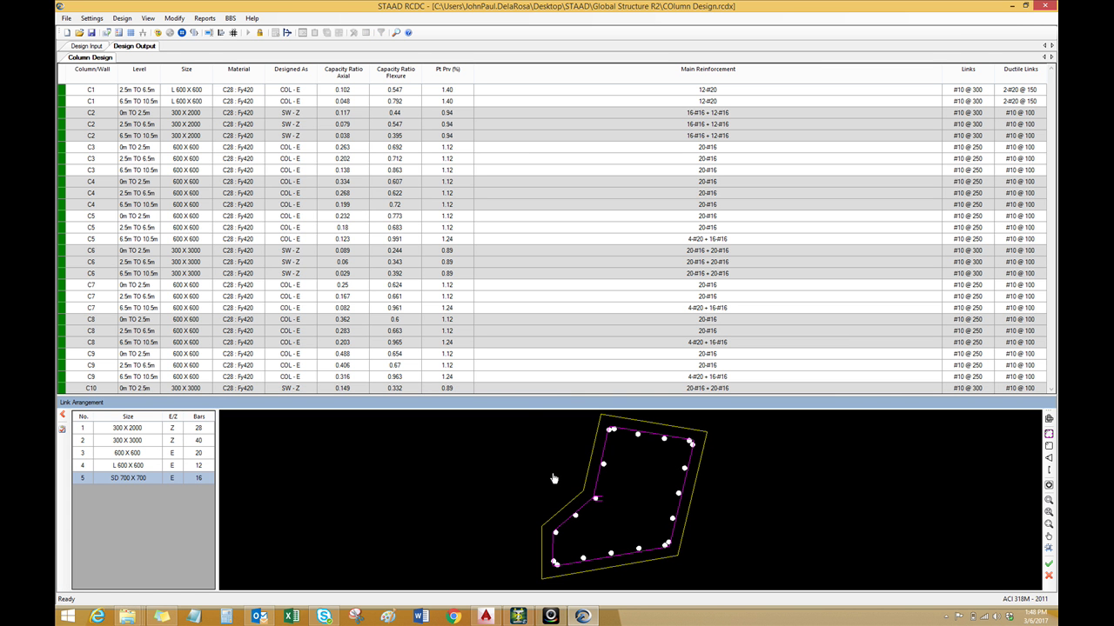
{"action": "left_click_drag", "start_coordinate": [554, 478], "coordinate": [551, 480]}
{"action": "scroll", "coordinate": [548, 479], "scroll_direction": "down", "scroll_amount": 1}
{"action": "scroll", "coordinate": [548, 480], "scroll_direction": "up", "scroll_amount": 1}
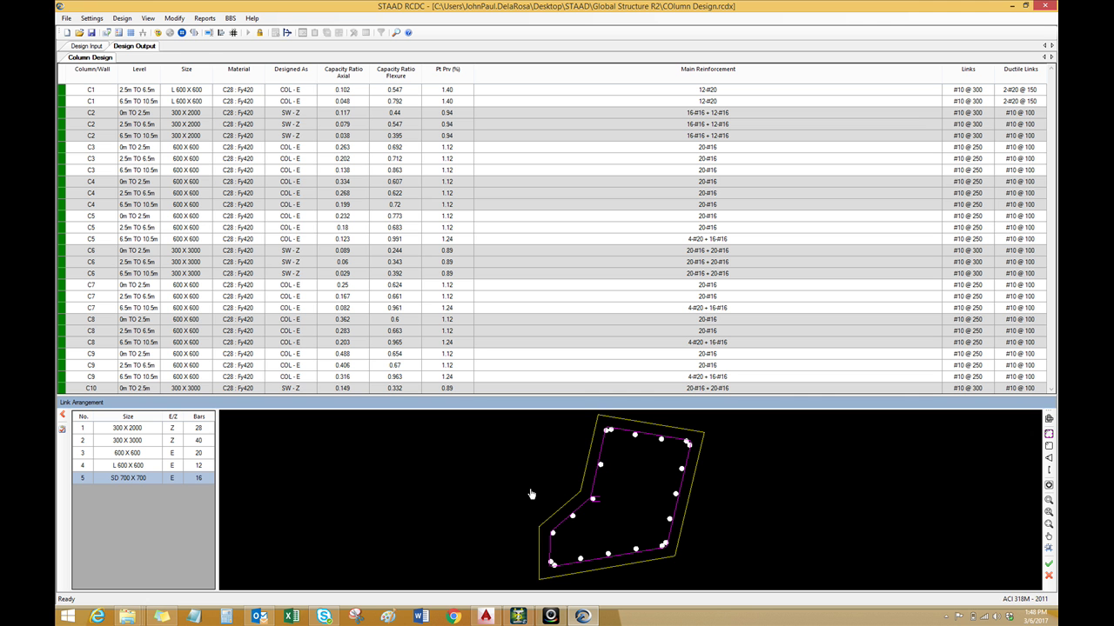
{"action": "left_click_drag", "start_coordinate": [530, 494], "coordinate": [526, 495]}
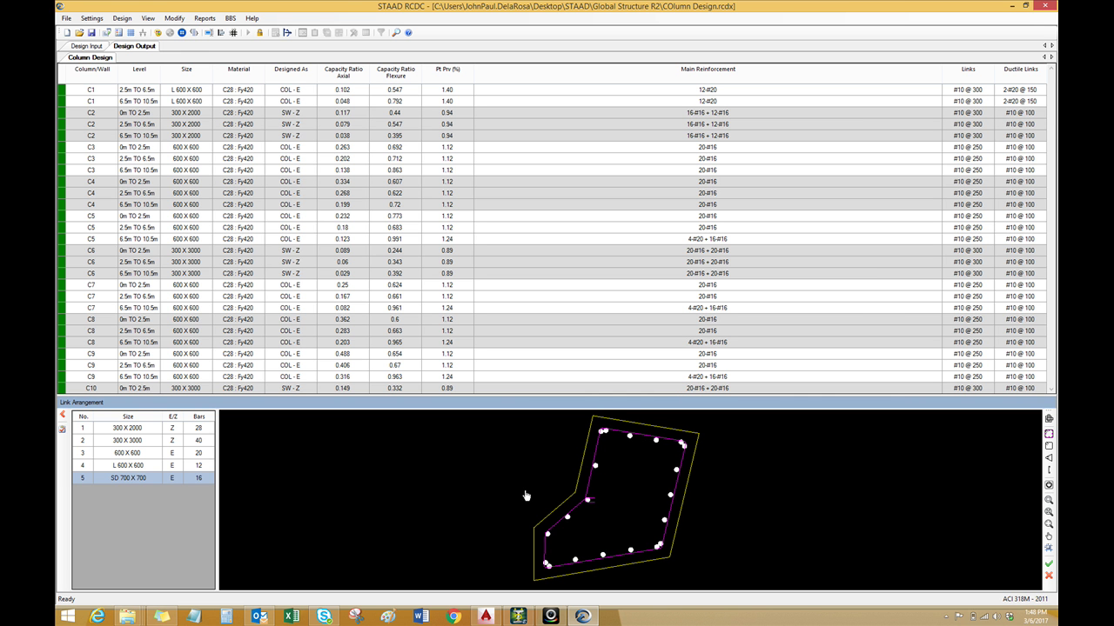
{"action": "left_click", "coordinate": [1049, 497]}
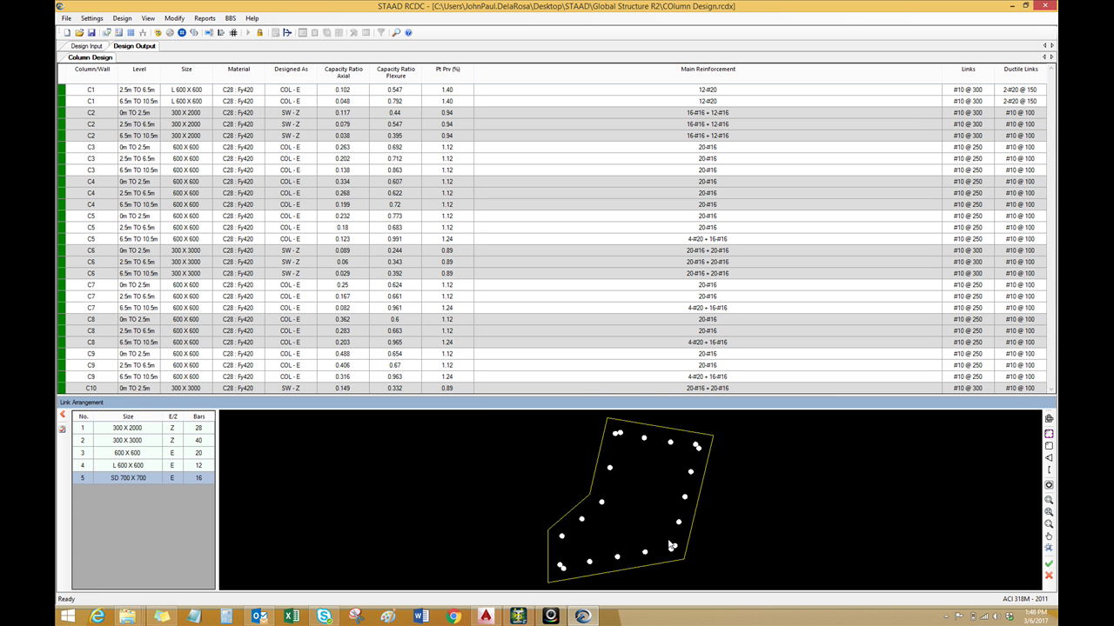
{"action": "left_click", "coordinate": [1048, 434]}
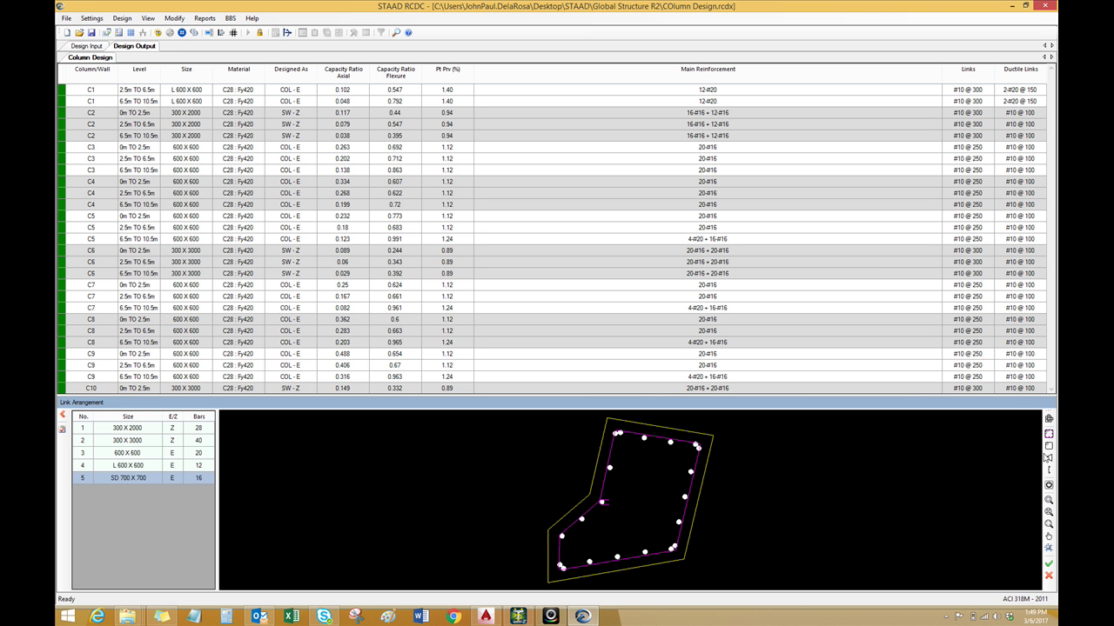
Add a closed four-bar link joining the two middle bars on edge E2 with the two bars along edge E4
{"action": "left_click", "coordinate": [609, 468]}
{"action": "left_click", "coordinate": [690, 473]}
{"action": "left_click", "coordinate": [684, 497]}
{"action": "left_click", "coordinate": [601, 502]}
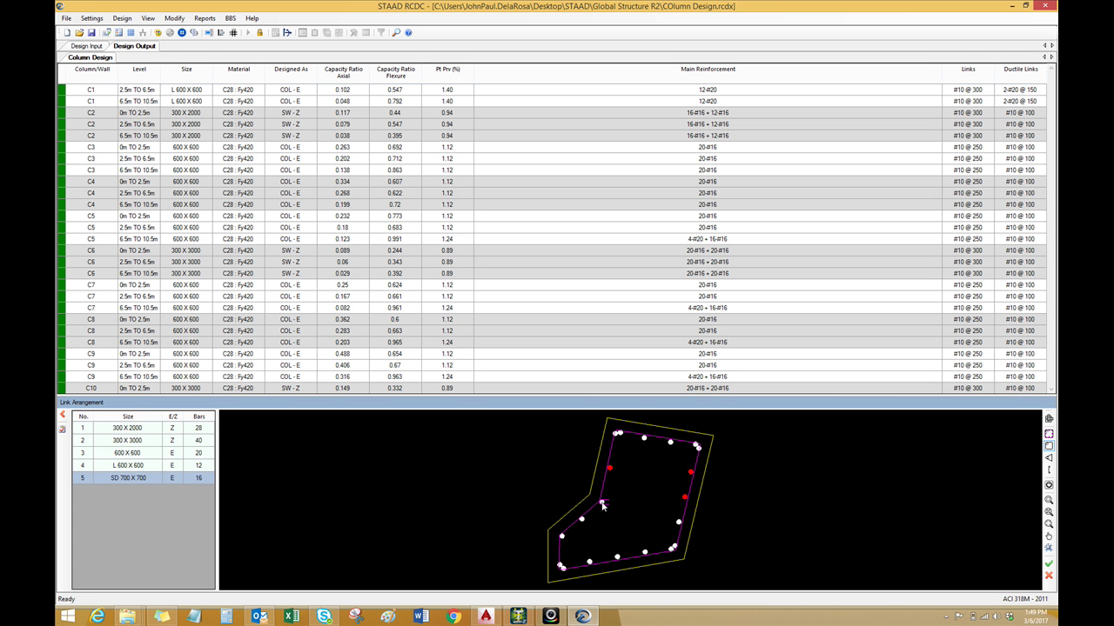
Add a triangular link joining the upper bar on the sloping edge E5 with two bars on the lower edge E1
{"action": "left_click", "coordinate": [1048, 458]}
{"action": "left_click", "coordinate": [582, 520]}
{"action": "left_click", "coordinate": [589, 561]}
{"action": "left_click", "coordinate": [617, 559]}
Add a single-leg tie between the facing bars on edges E1 and E3, and save the link arrangement
{"action": "left_click", "coordinate": [1048, 470]}
{"action": "left_click", "coordinate": [644, 552]}
{"action": "left_click", "coordinate": [644, 438]}
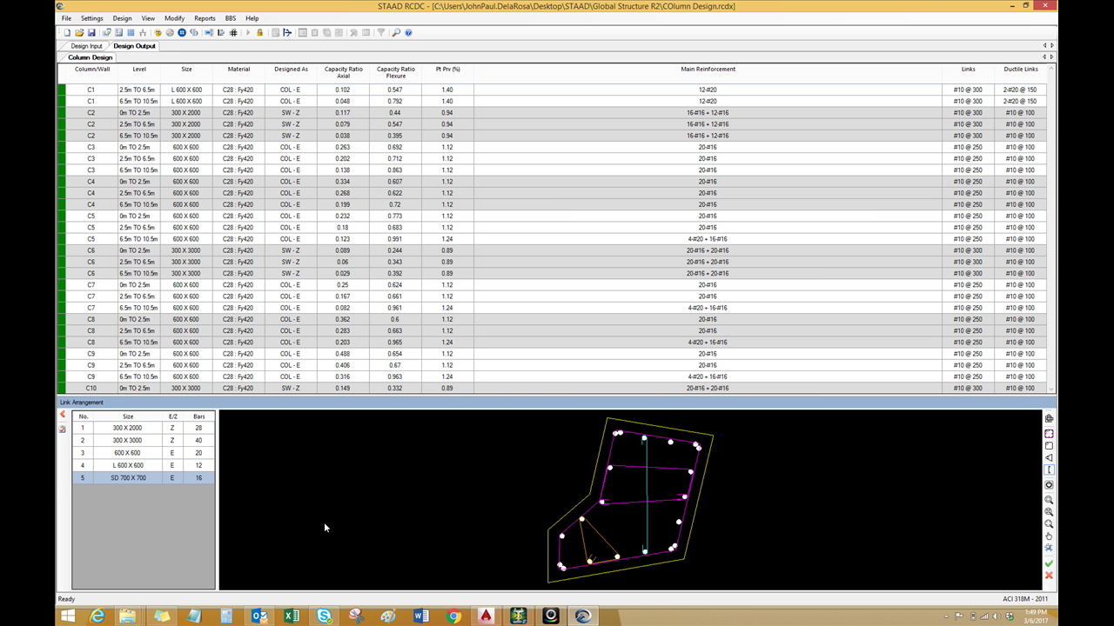
{"action": "left_click", "coordinate": [63, 432]}
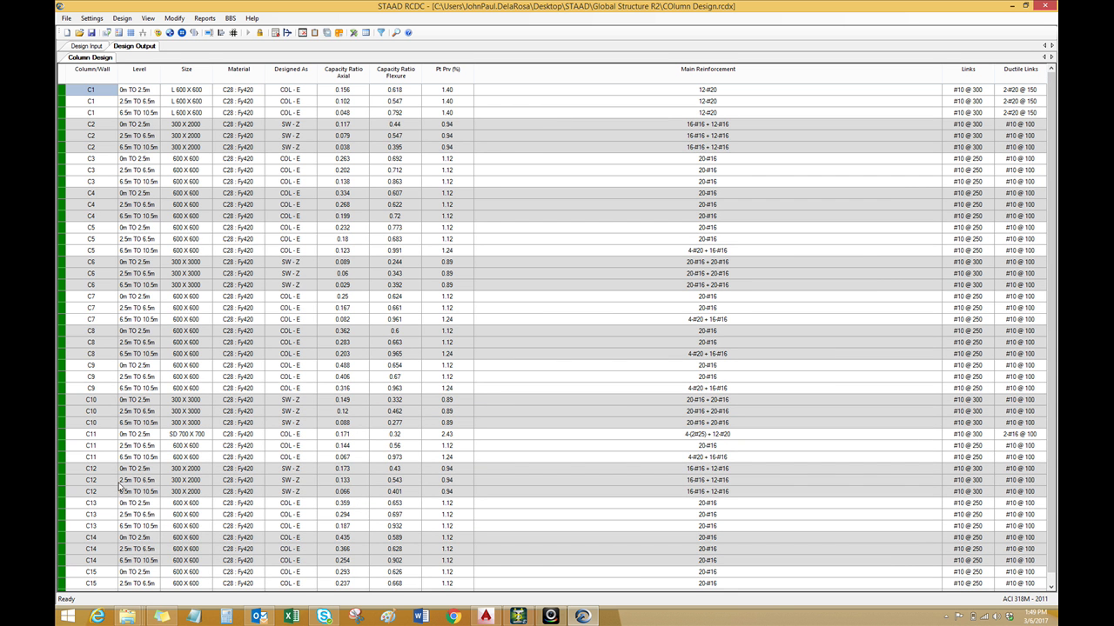
Inspect the interaction surface of C11's 0m TO 2.5m section, rotating the 3D capacity plot before closing it
{"action": "left_click", "coordinate": [107, 437]}
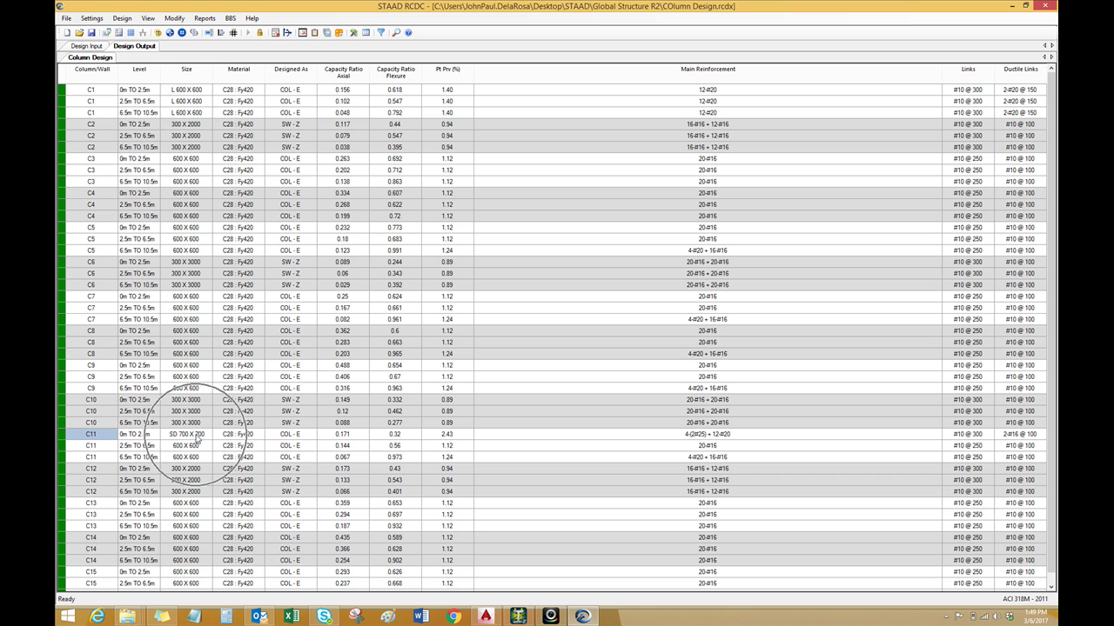
{"action": "right_click", "coordinate": [106, 436]}
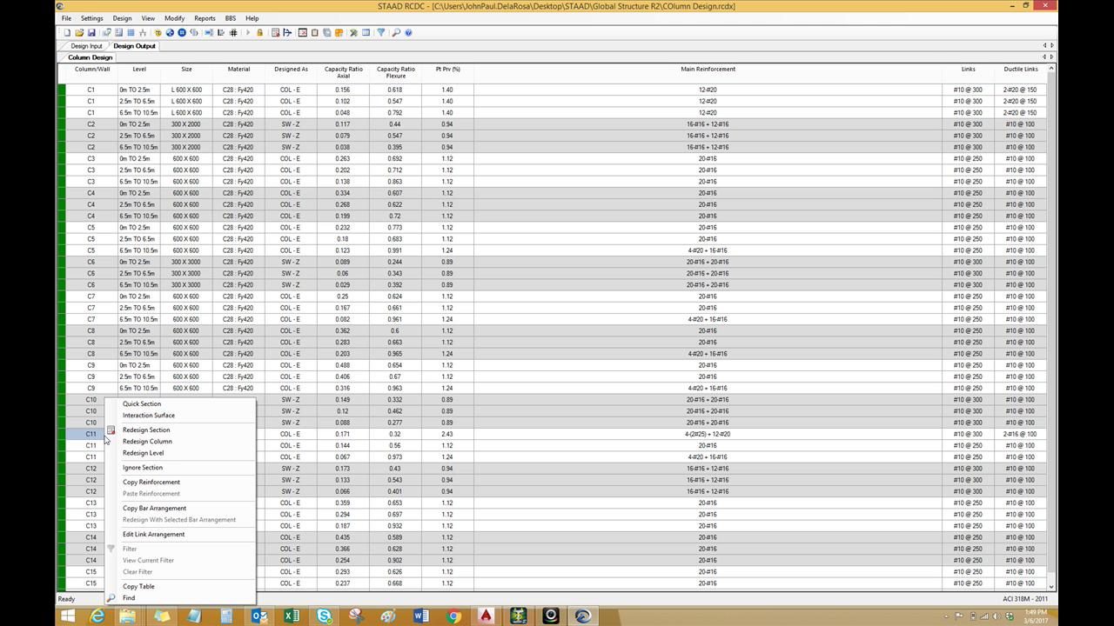
{"action": "left_click", "coordinate": [405, 351]}
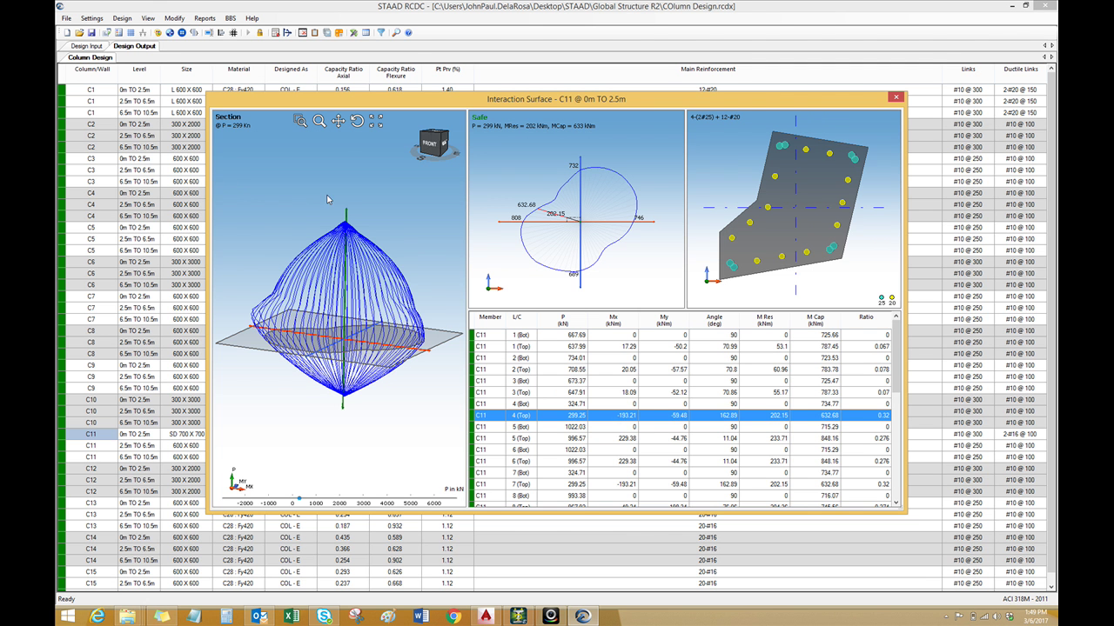
{"action": "left_click", "coordinate": [357, 120]}
{"action": "left_click_drag", "start_coordinate": [346, 271], "coordinate": [351, 325]}
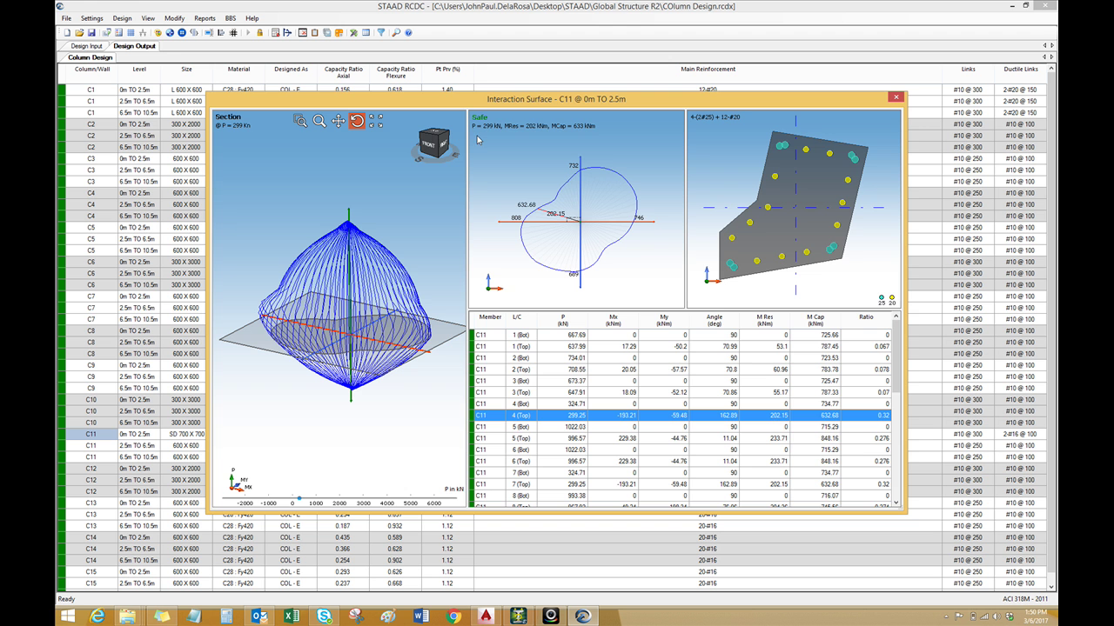
{"action": "left_click", "coordinate": [896, 96]}
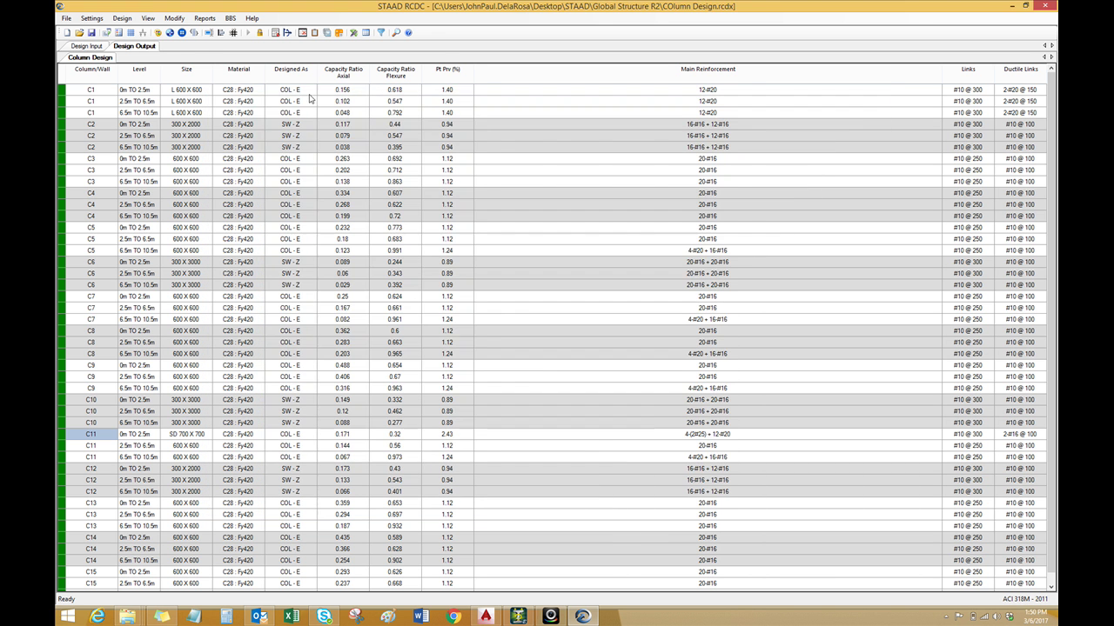
Generate a detailed drawing for all columns between levels 0m and 17.5m
{"action": "left_click", "coordinate": [204, 19]}
{"action": "mouse_move", "coordinate": [261, 29]}
{"action": "left_click", "coordinate": [374, 30]}
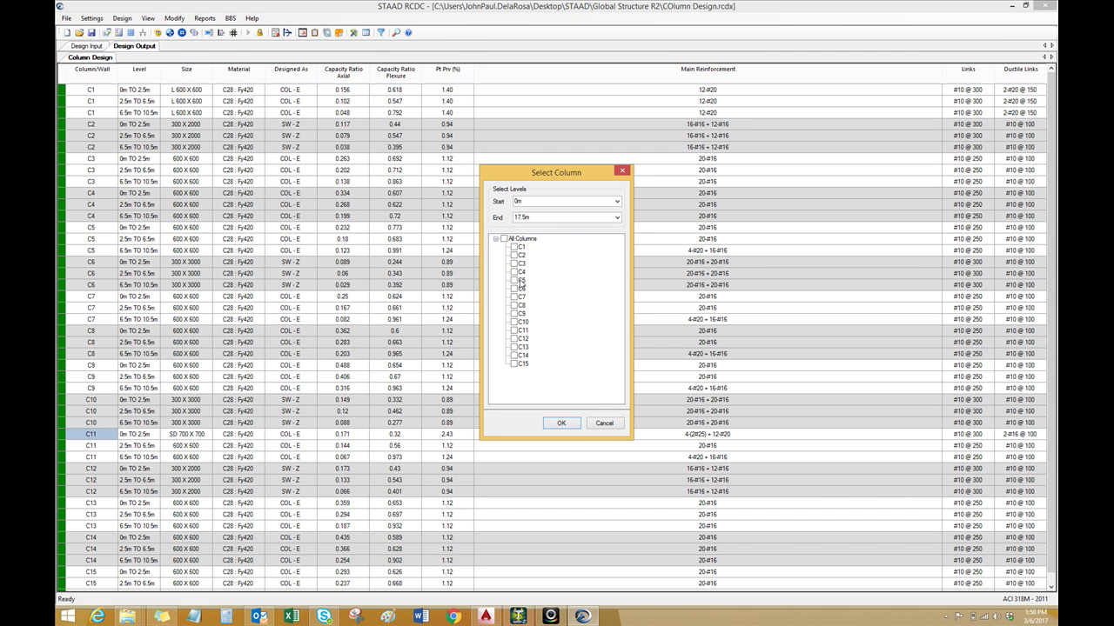
{"action": "left_click", "coordinate": [504, 239]}
{"action": "left_click", "coordinate": [557, 423]}
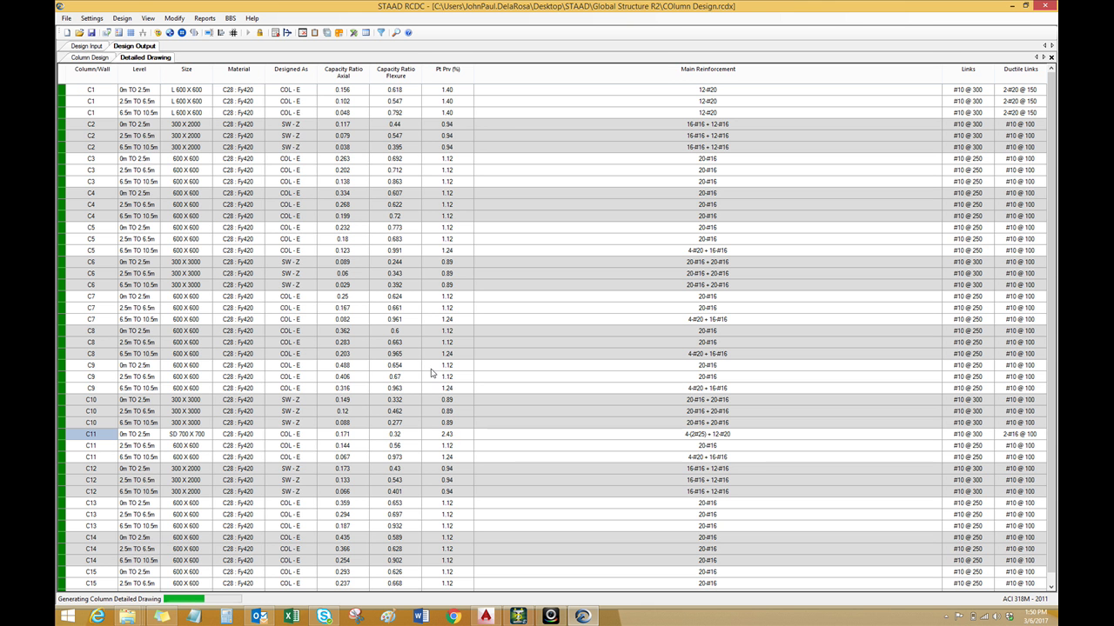
Examine C11's custom section, bars and link shapes in the detailed drawing alongside the neighbouring columns and walls
{"action": "scroll", "coordinate": [790, 410], "scroll_direction": "up", "scroll_amount": 5}
{"action": "scroll", "coordinate": [706, 354], "scroll_direction": "up", "scroll_amount": 4}
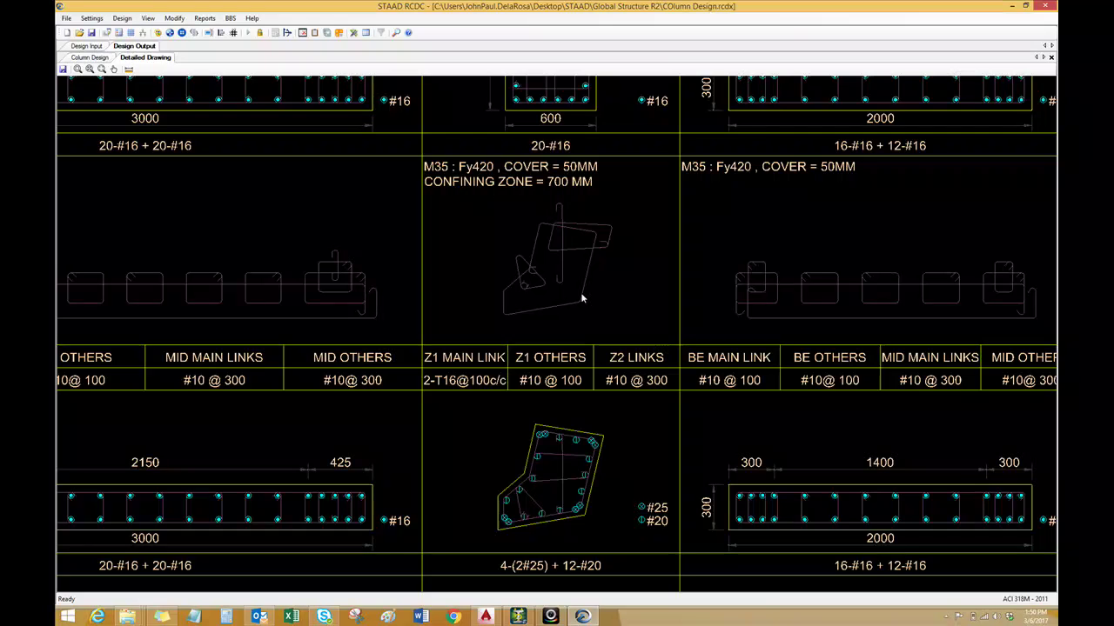
{"action": "scroll", "coordinate": [580, 293], "scroll_direction": "down", "scroll_amount": 2}
{"action": "scroll", "coordinate": [575, 275], "scroll_direction": "up", "scroll_amount": 1}
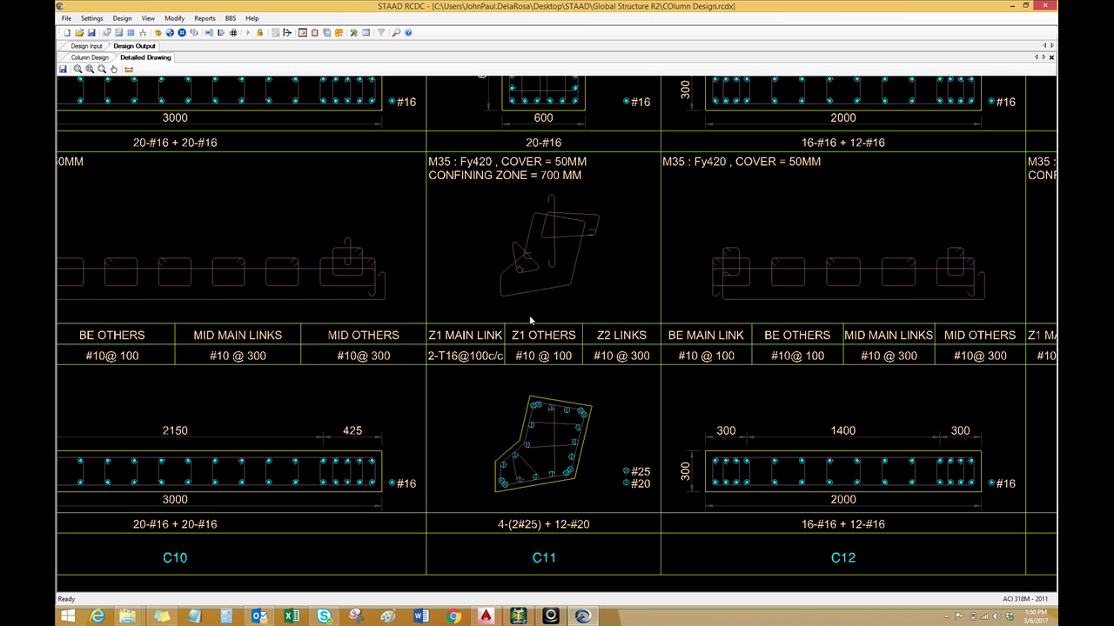
{"action": "scroll", "coordinate": [534, 321], "scroll_direction": "down", "scroll_amount": 1}
{"action": "scroll", "coordinate": [534, 320], "scroll_direction": "down", "scroll_amount": 5}
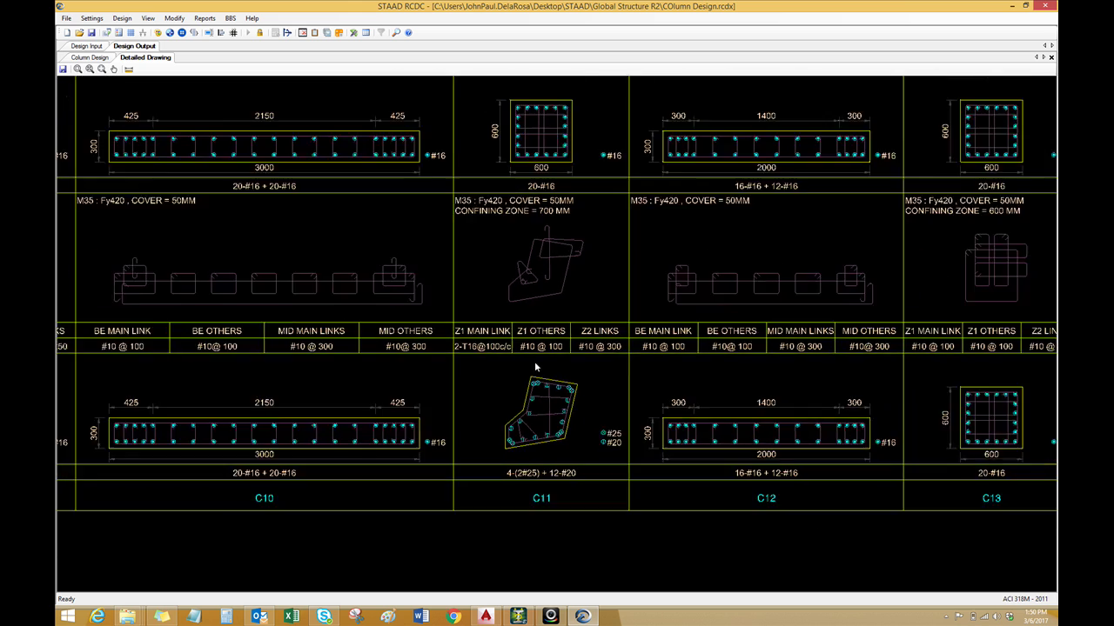
{"action": "scroll", "coordinate": [538, 316], "scroll_direction": "down", "scroll_amount": 1}
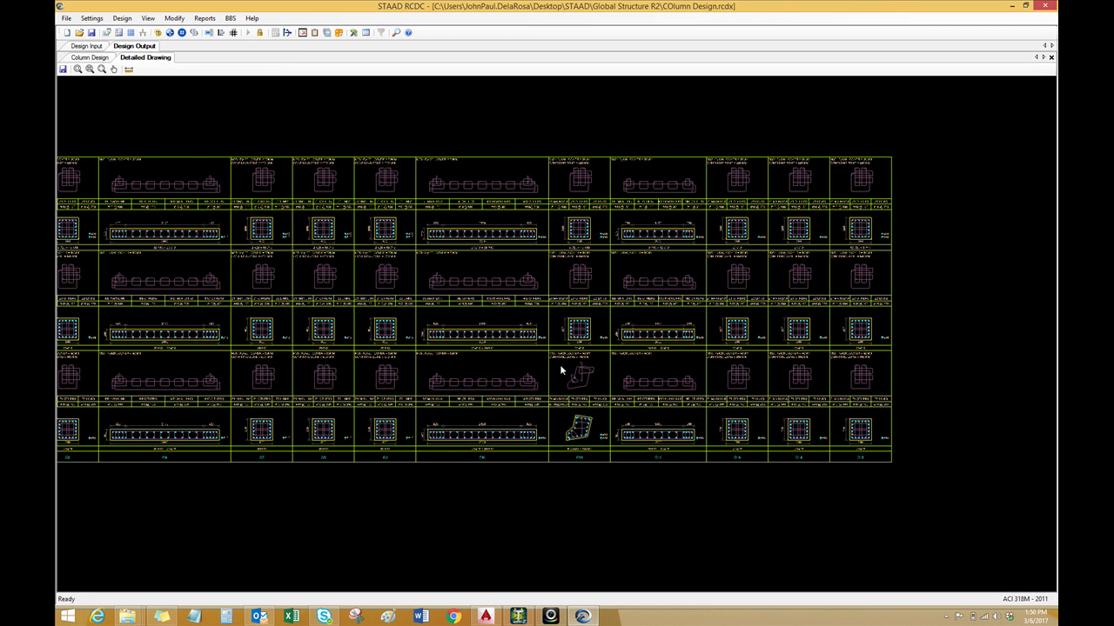
{"action": "scroll", "coordinate": [579, 417], "scroll_direction": "up", "scroll_amount": 4}
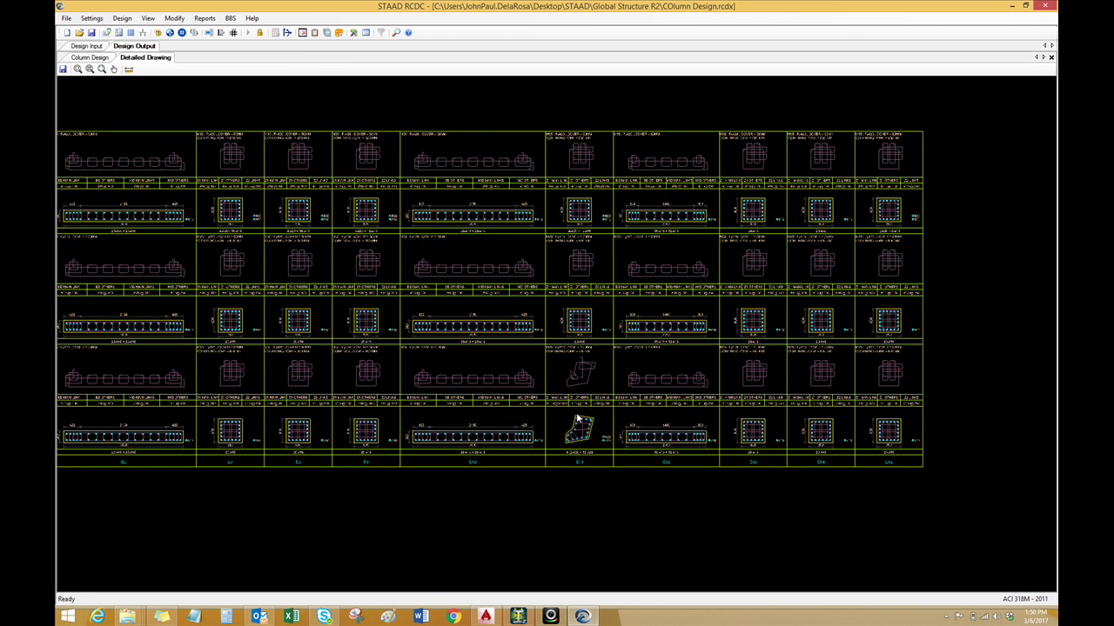
{"action": "scroll", "coordinate": [524, 410], "scroll_direction": "down", "scroll_amount": 1}
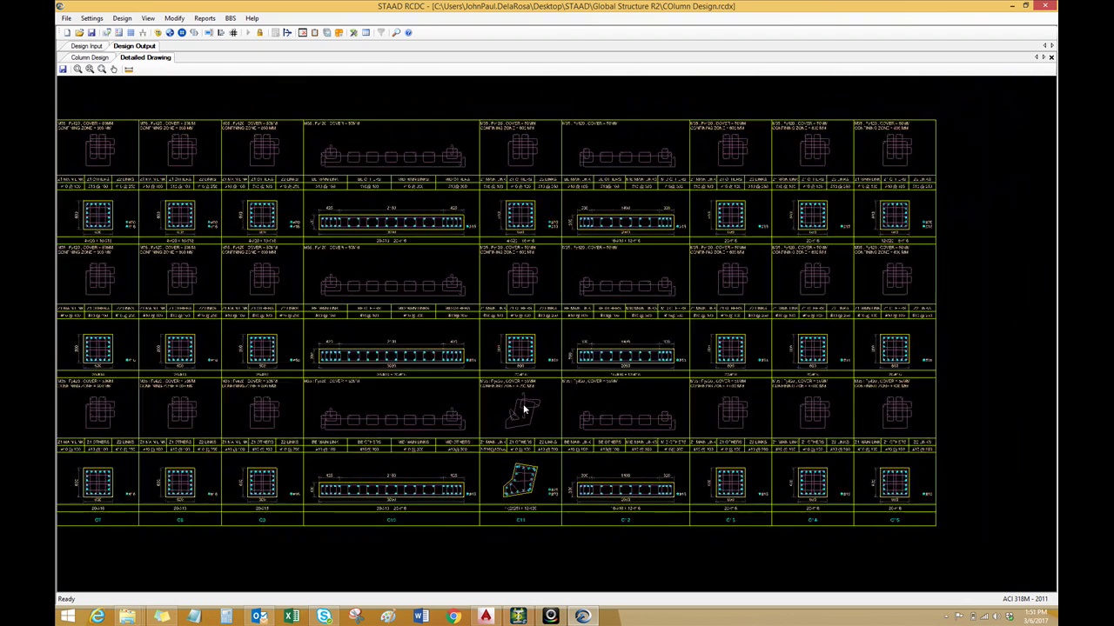